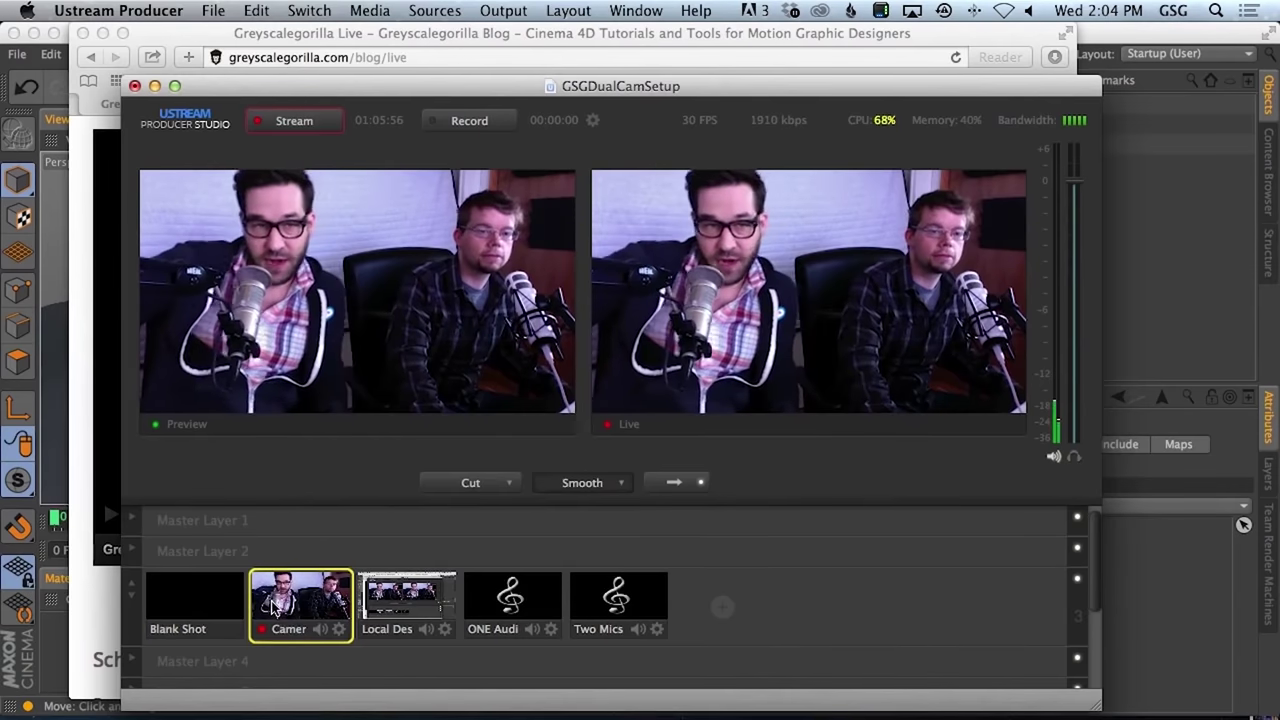
- Switch the stream to the Local Desktop shot and bring Safari to the front
click(395, 598)
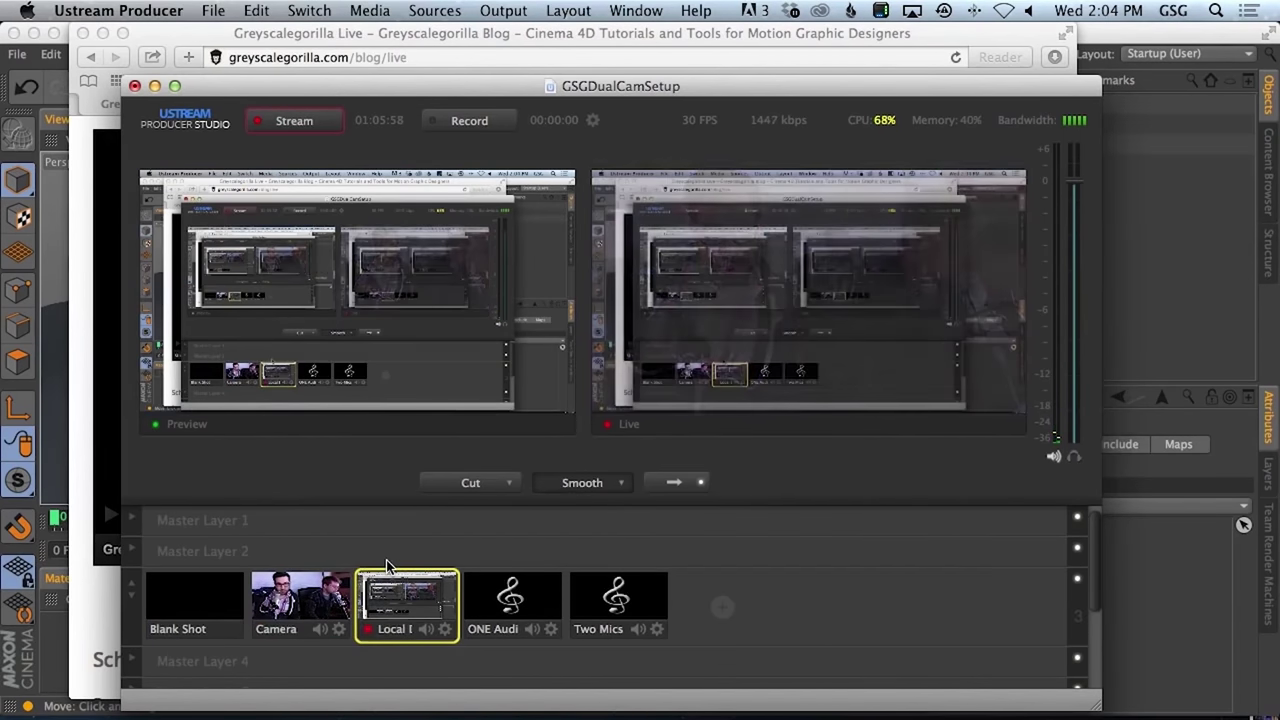
key(super+Tab)
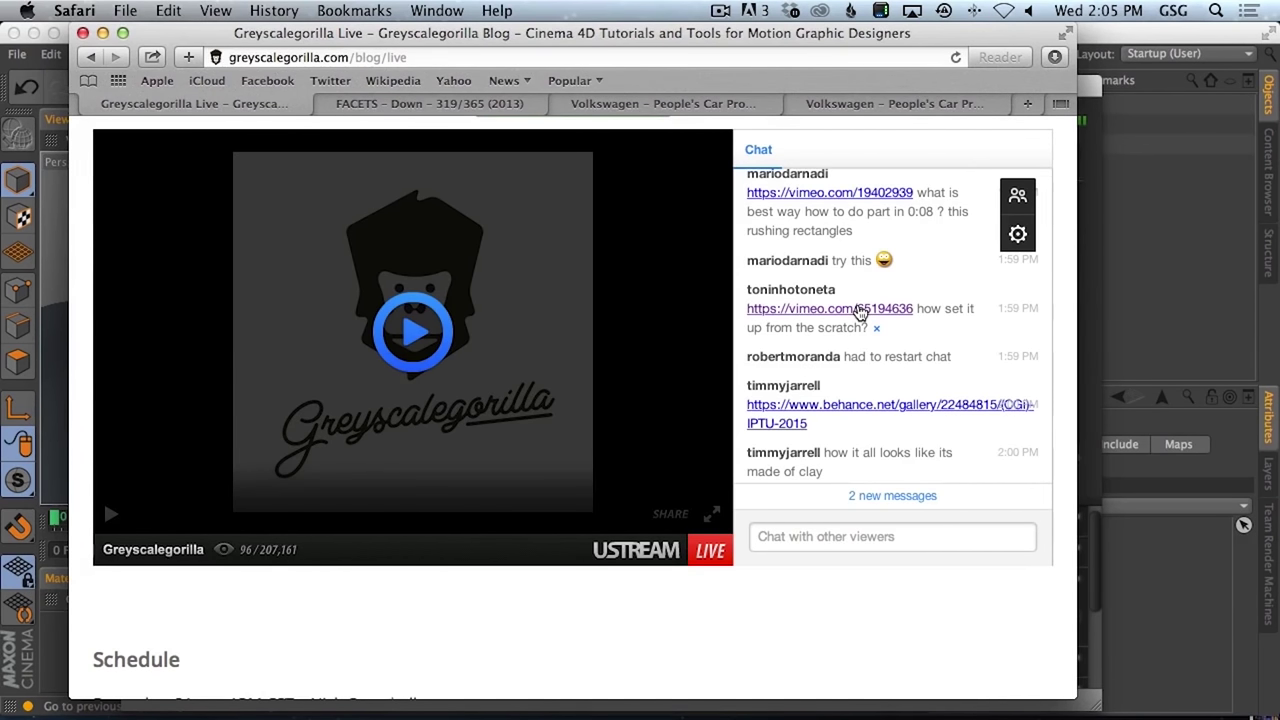
- Open the Madeira Vimeo link from the live chat and start playing the video
click(862, 306)
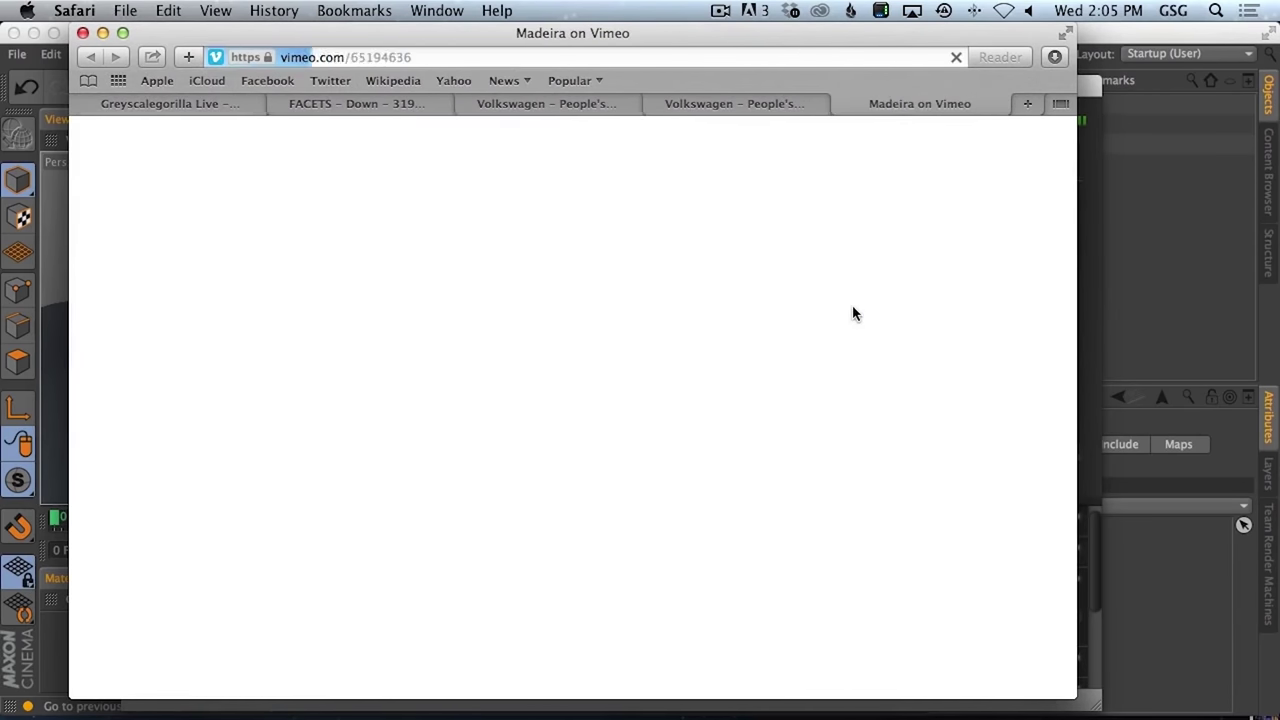
scroll(742, 420, down, 3)
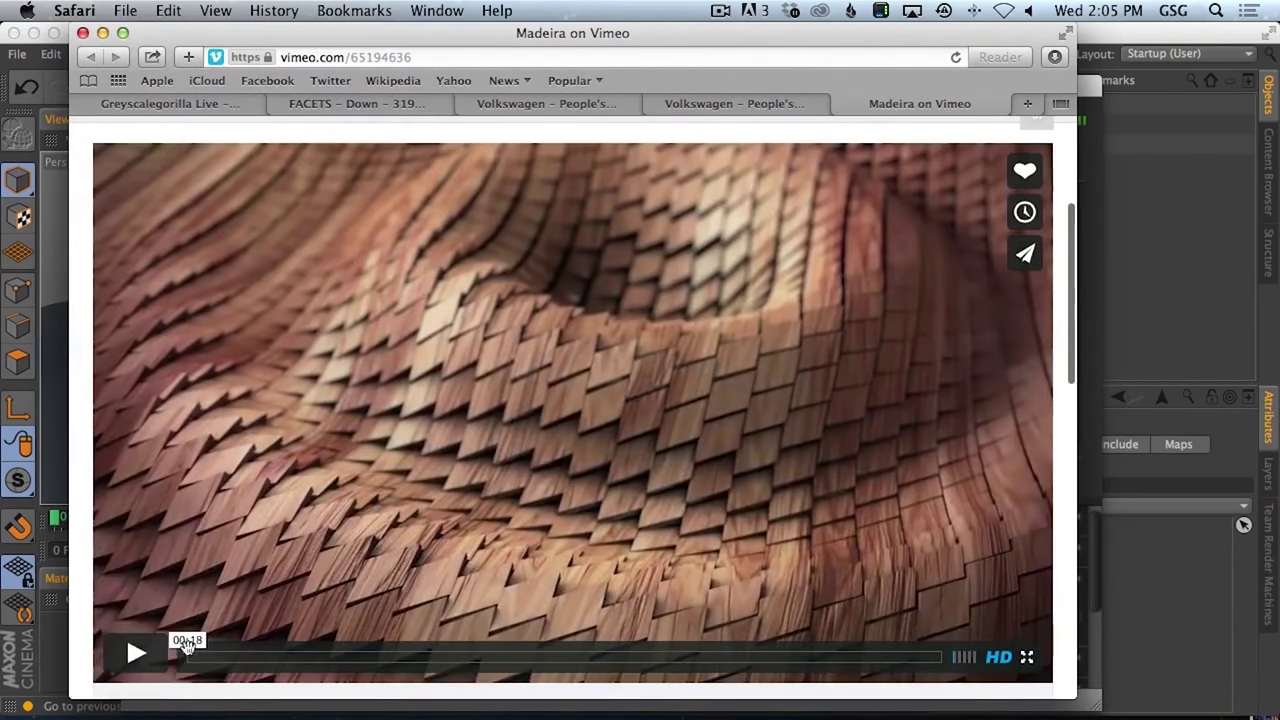
click(135, 652)
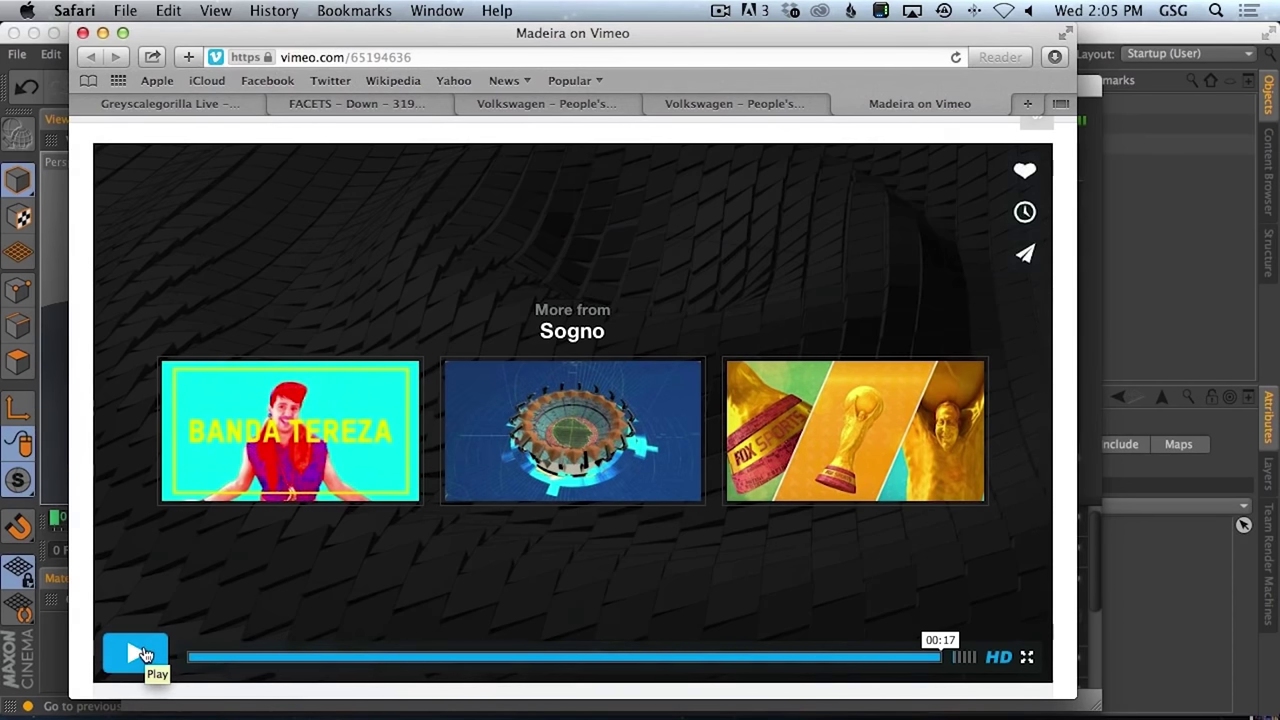
- Start a new empty Cinema 4D scene, then jump the video back to 00:13
click(1108, 42)
key(super+n)
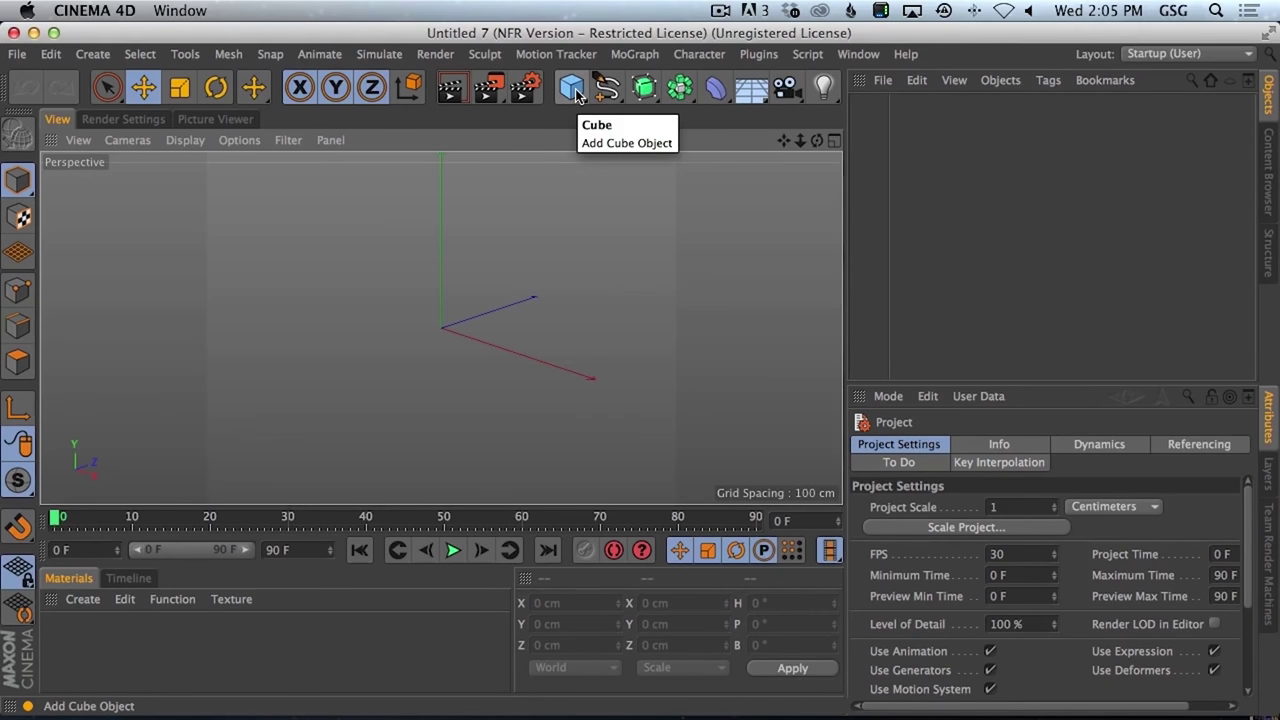
key(super+Tab)
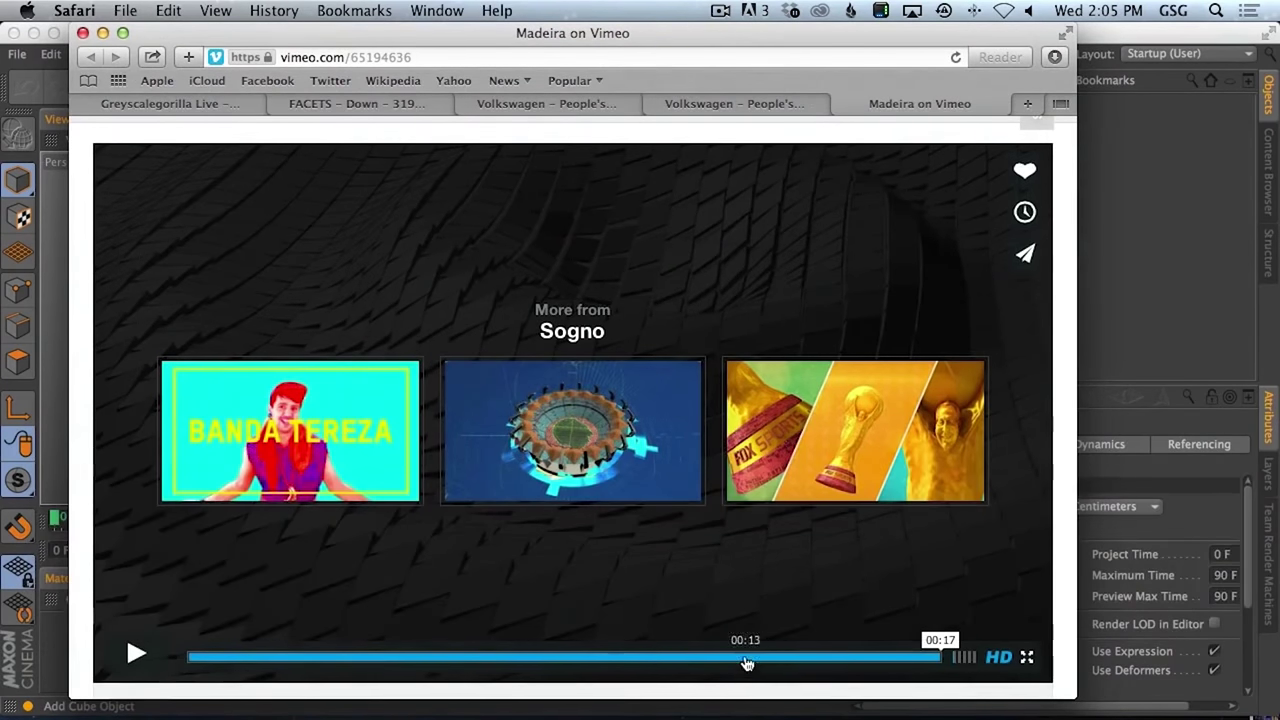
click(740, 657)
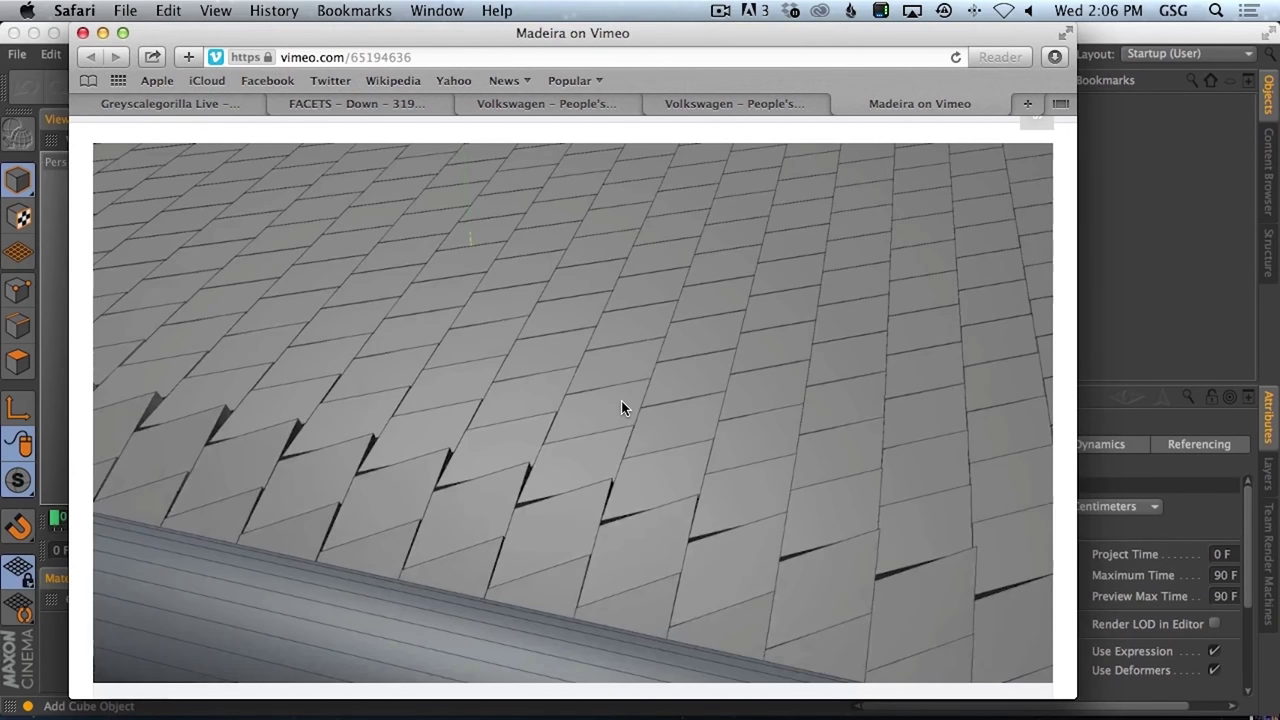
mouse_move(578, 358)
- Scroll the Madeira Vimeo page to read its title, ref and madeira.zip project link
scroll(630, 310, down, 5)
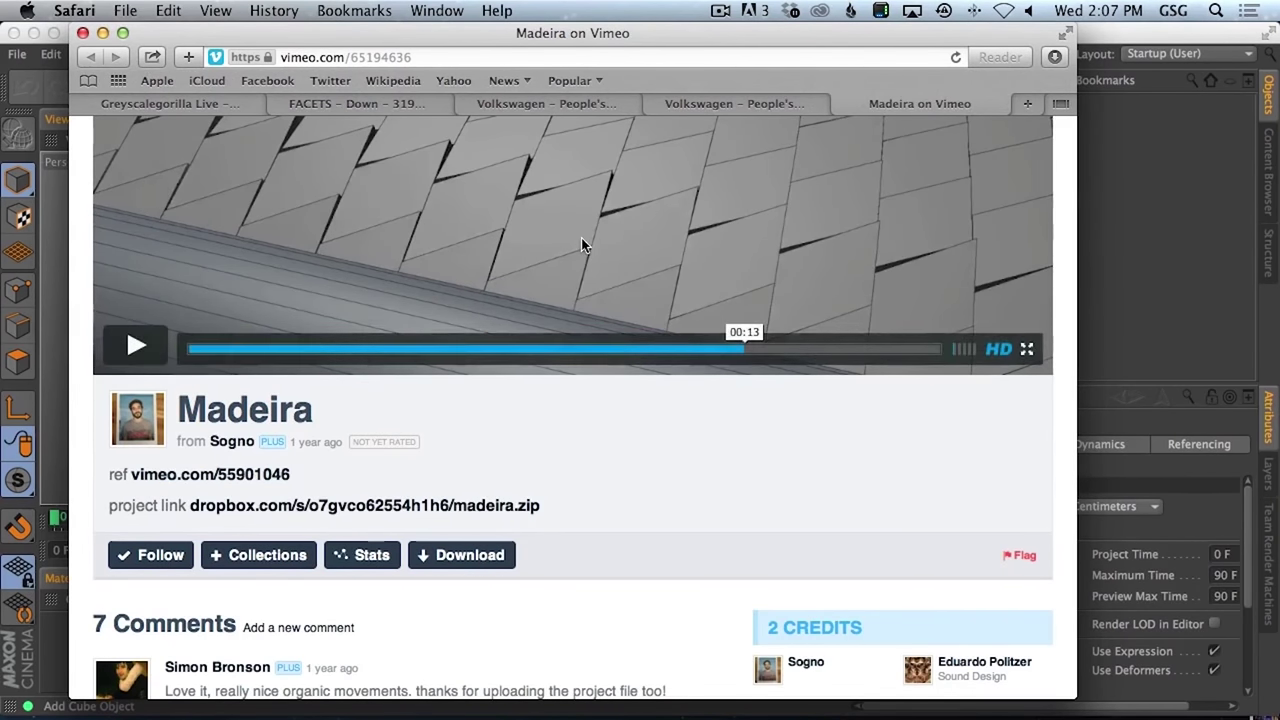
scroll(673, 245, up, 1)
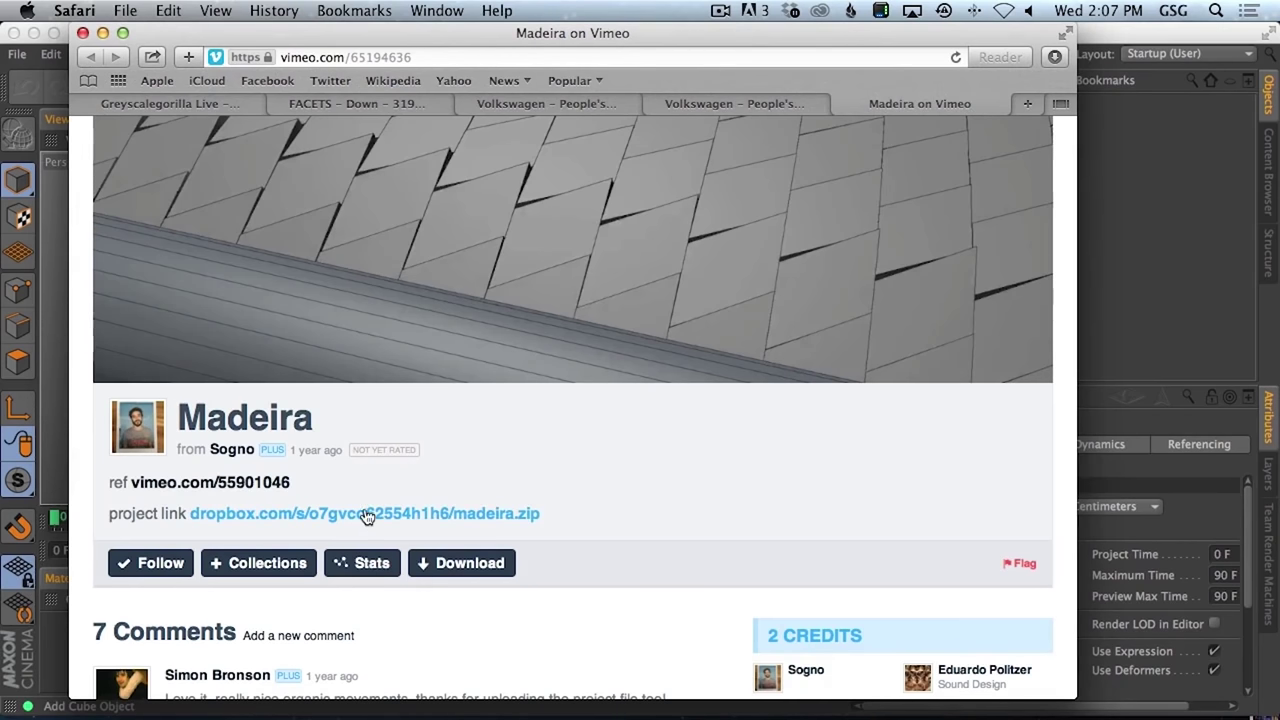
scroll(366, 510, up, 10)
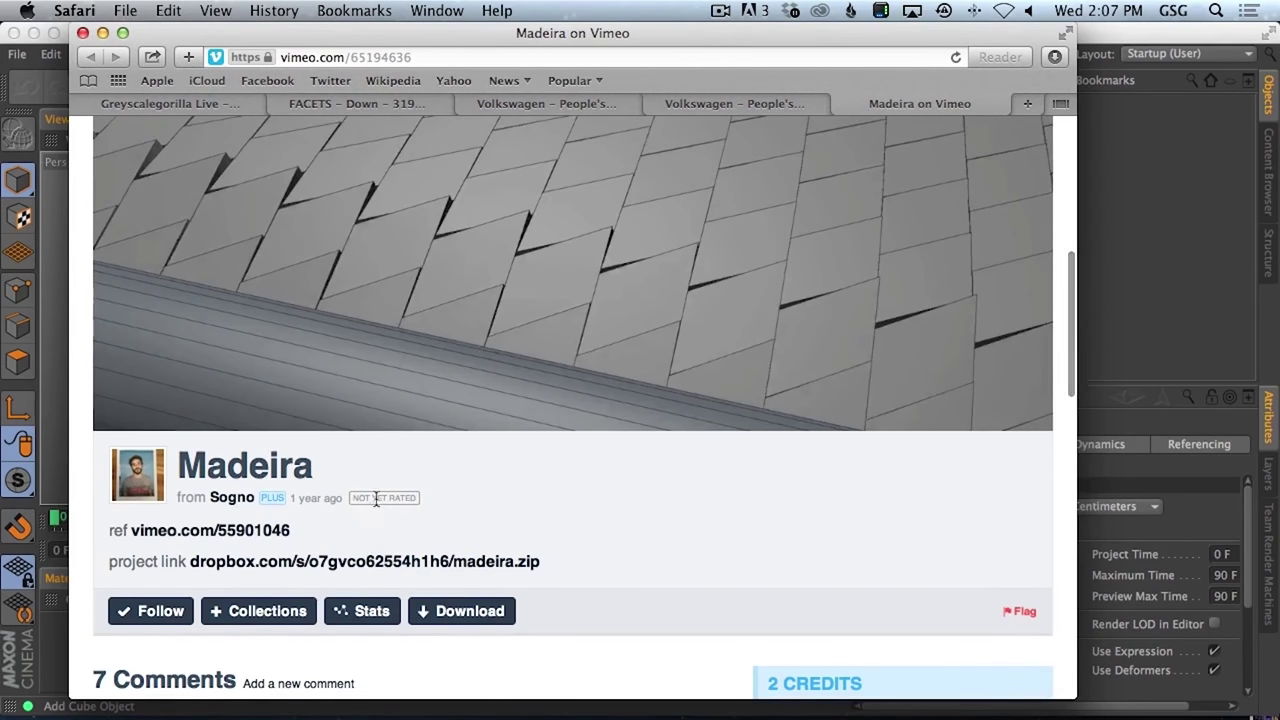
scroll(374, 488, down, 7)
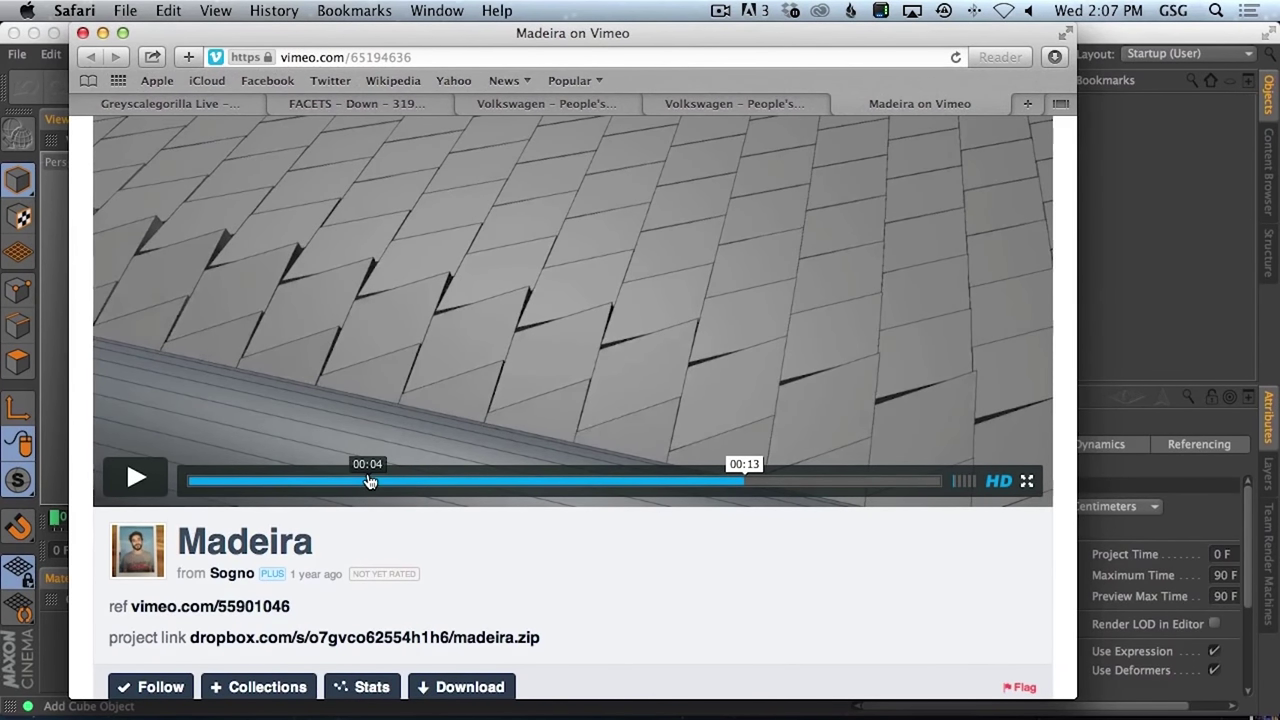
scroll(380, 402, up, 4)
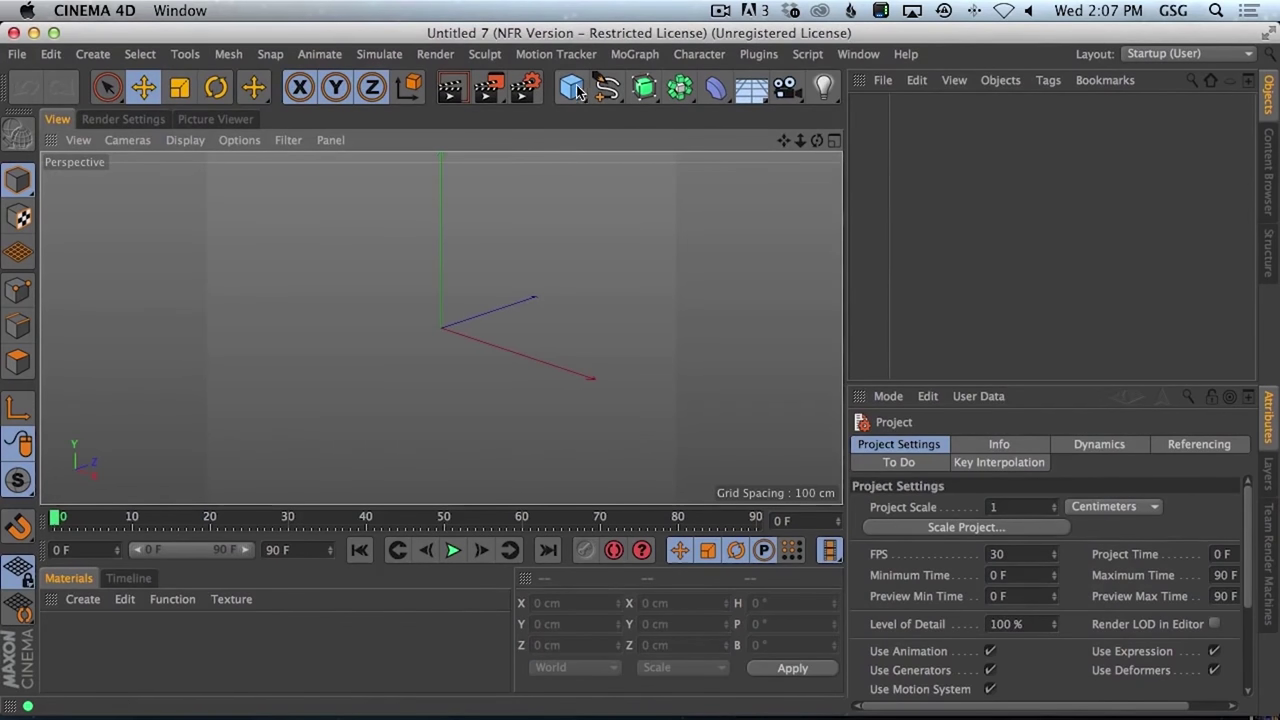
- Add a trial Plane, view it in Gouraud Shading (Lines), then delete it
click(580, 80)
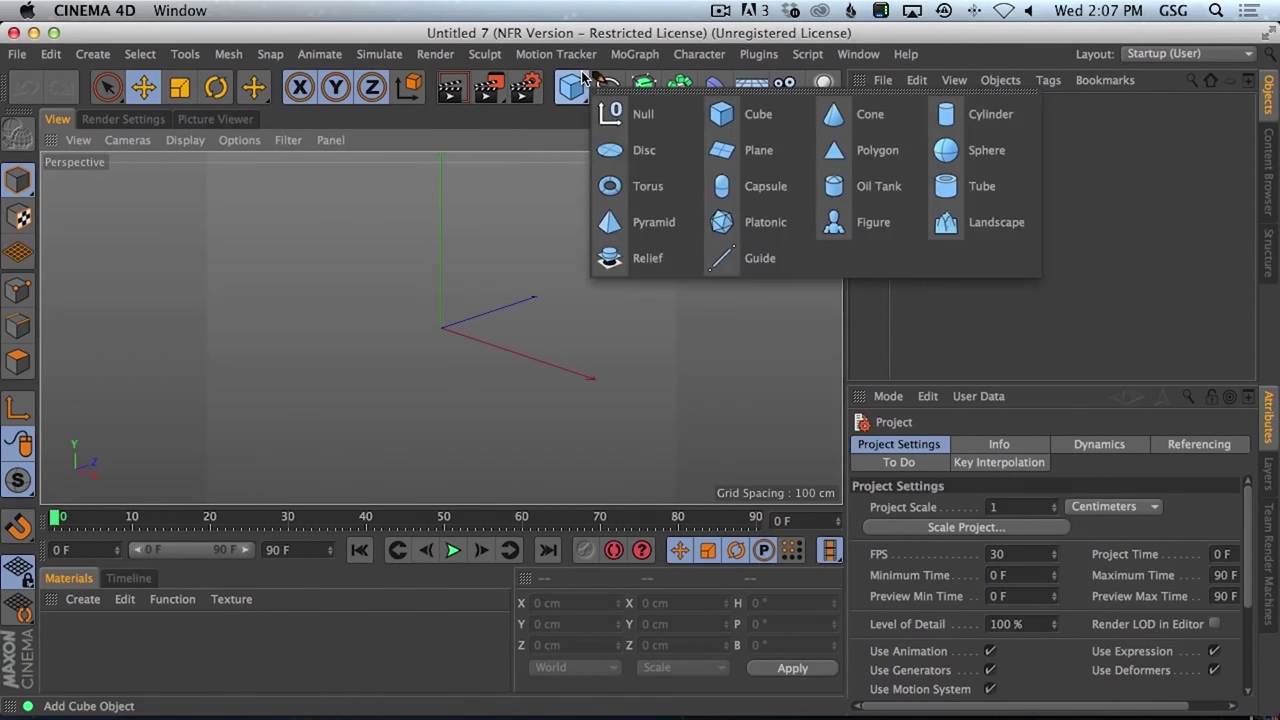
click(777, 160)
alt+drag(777, 163, 271, 163)
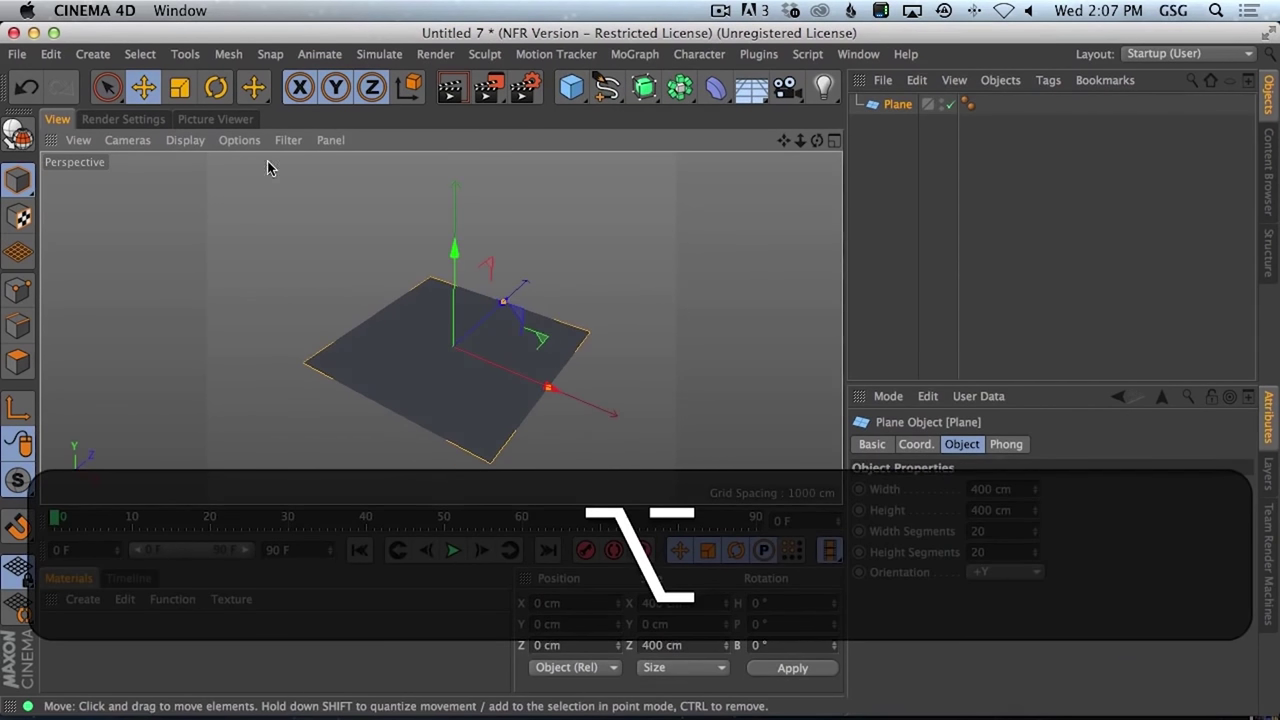
click(185, 140)
click(251, 191)
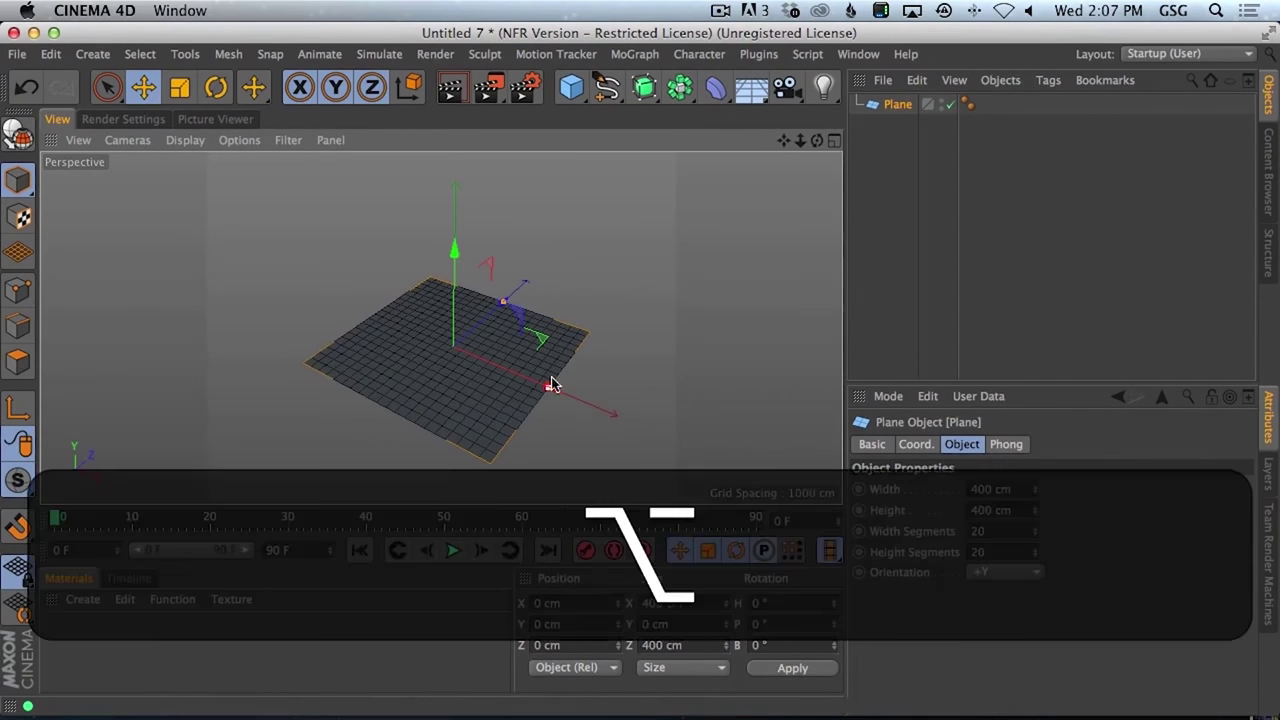
mouse_move(551, 380)
alt+mouse_down()
mouse_move(478, 406)
mouse_move(500, 363)
mouse_move(537, 397)
mouse_move(537, 311)
alt+mouse_up()
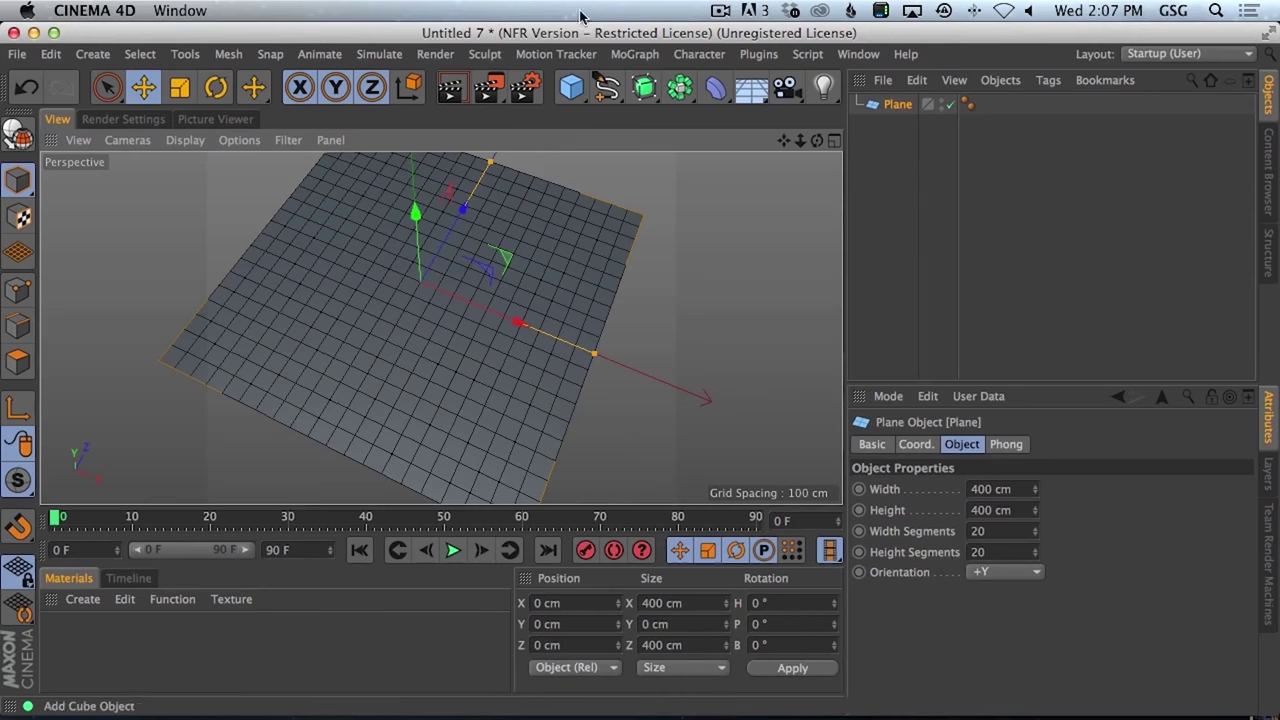
key(BackSpace)
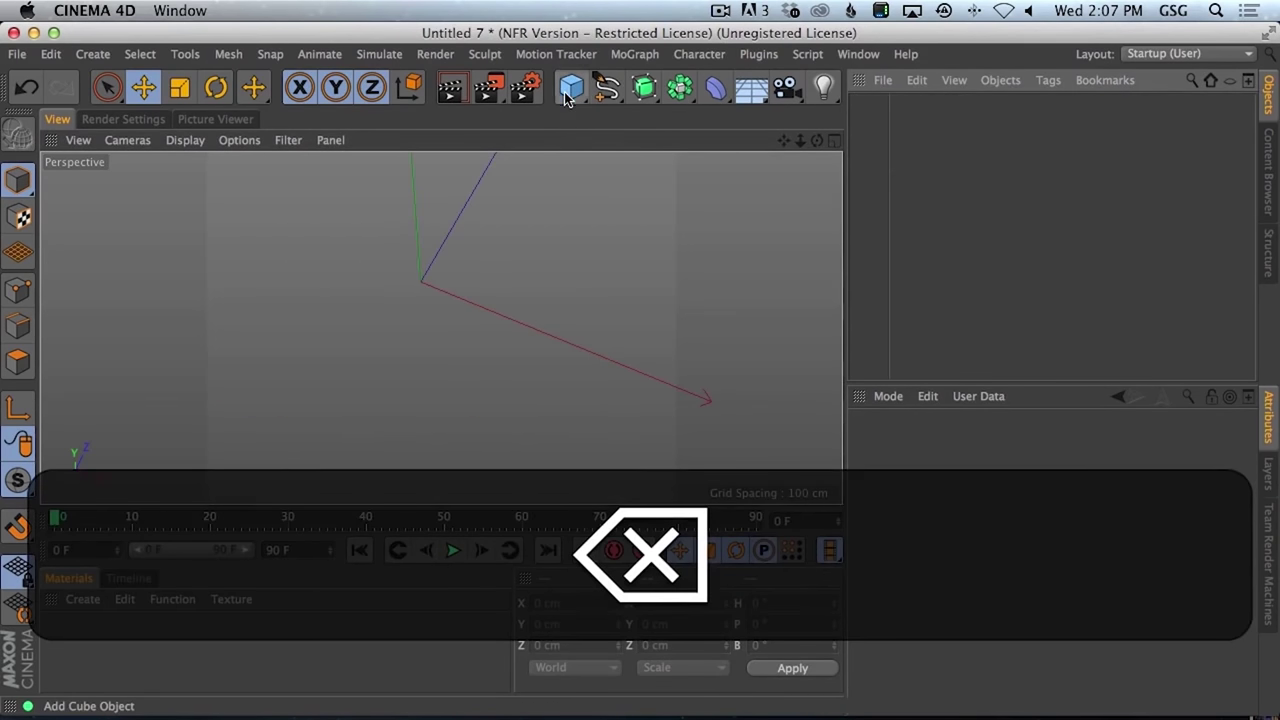
- Add a Cube and scale it down into a thin tile about 51 cm square
click(571, 87)
click(738, 115)
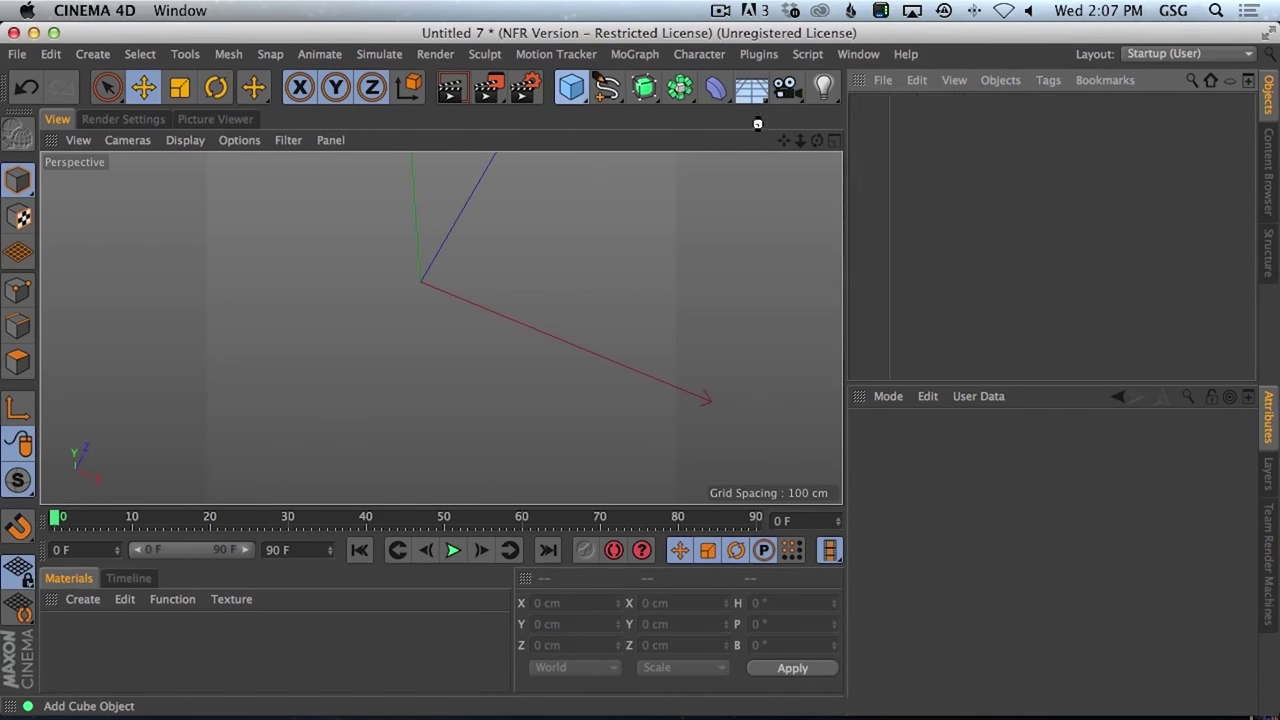
alt+drag(476, 234, 426, 291)
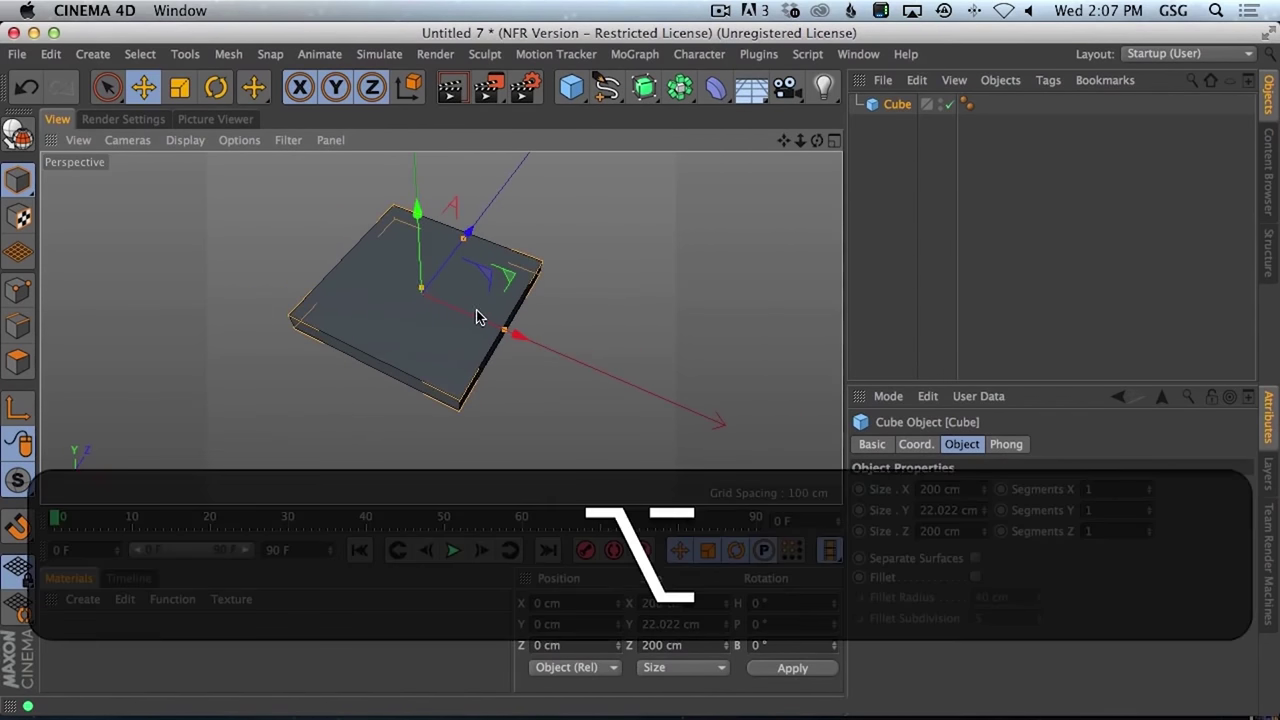
key(t)
mouse_move(580, 351)
mouse_down()
mouse_move(612, 278)
mouse_move(183, 417)
mouse_move(151, 397)
mouse_move(400, 397)
mouse_up()
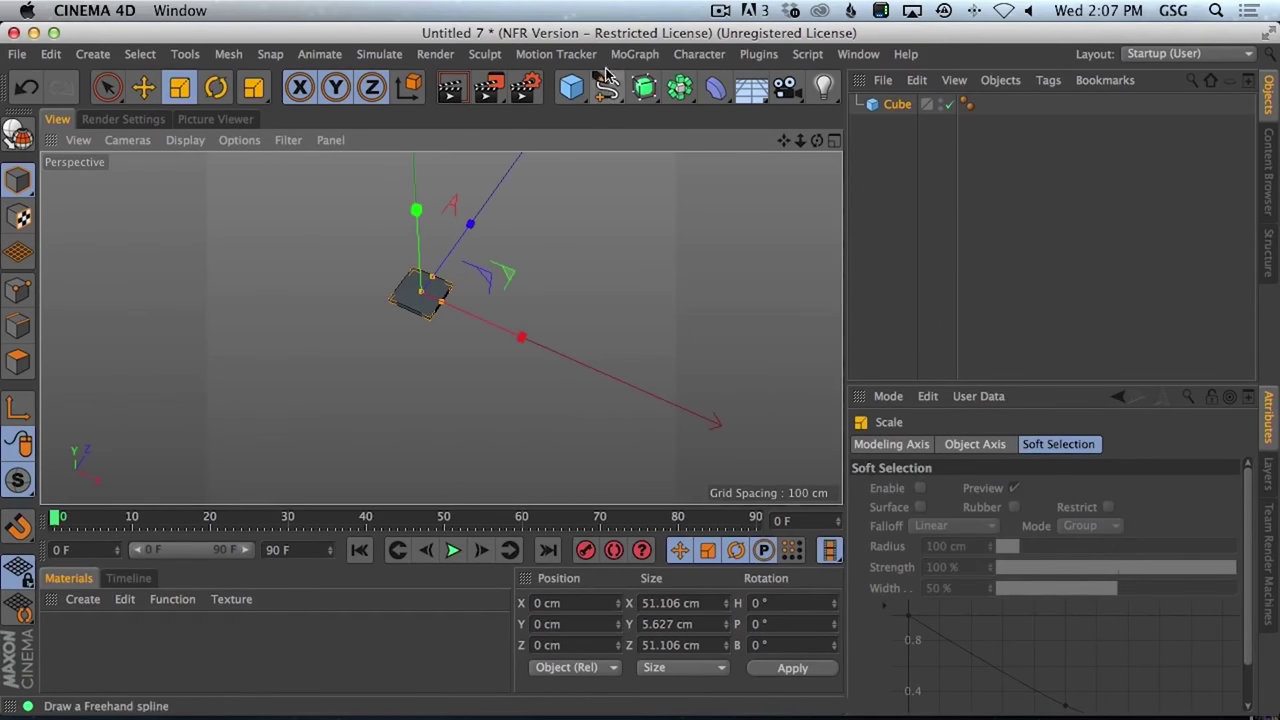
click(556, 54)
- Add a Cloner with the cube as its child, in Grid Array mode with one layer
click(651, 209)
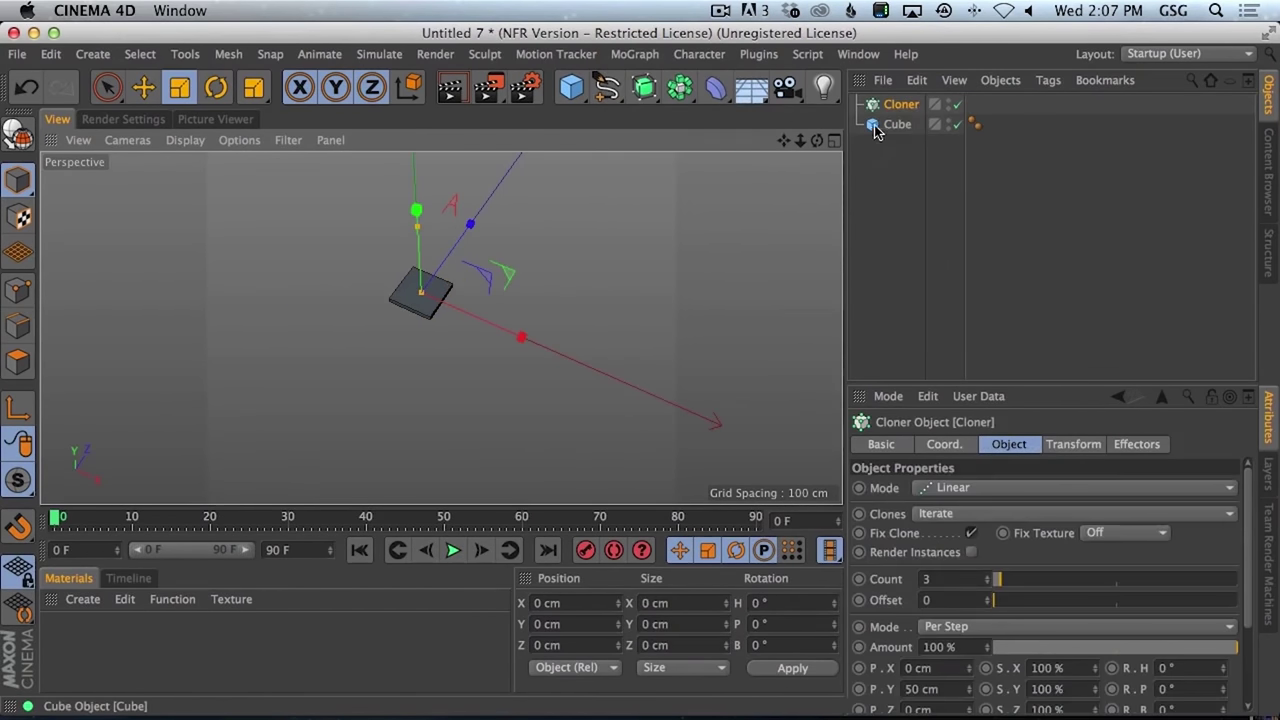
drag(875, 132, 900, 104)
click(900, 104)
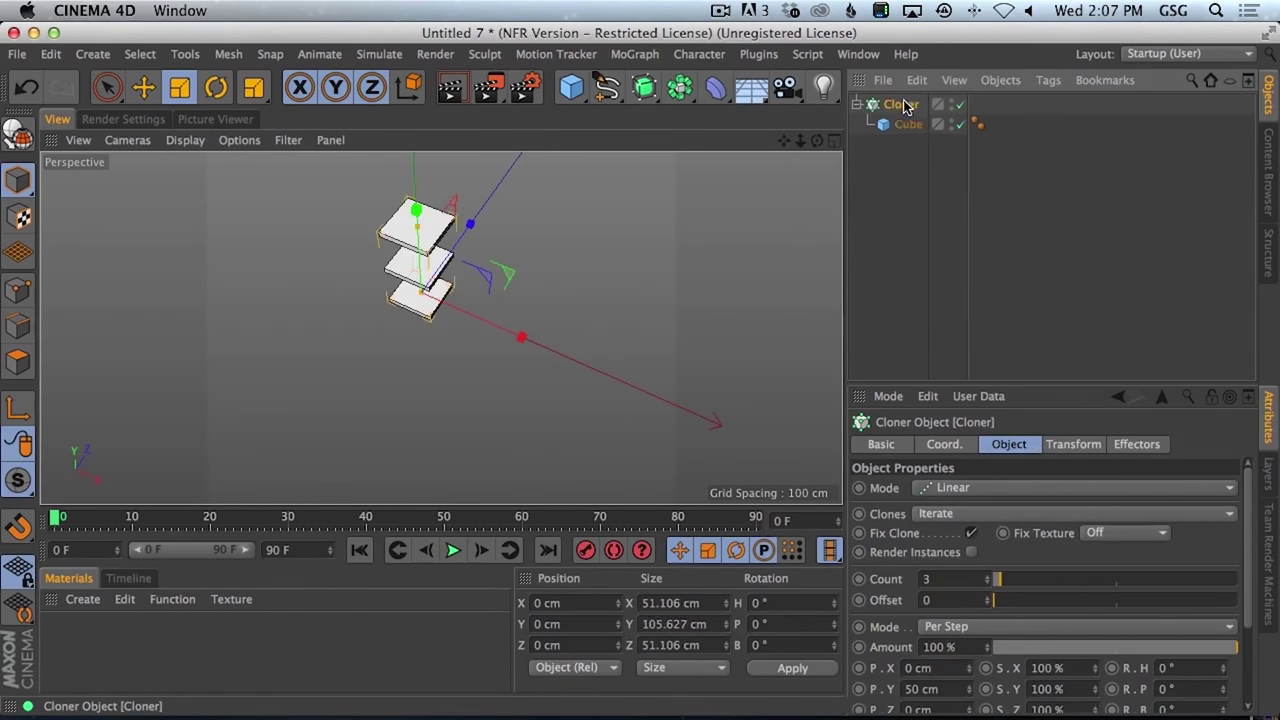
click(955, 488)
click(962, 570)
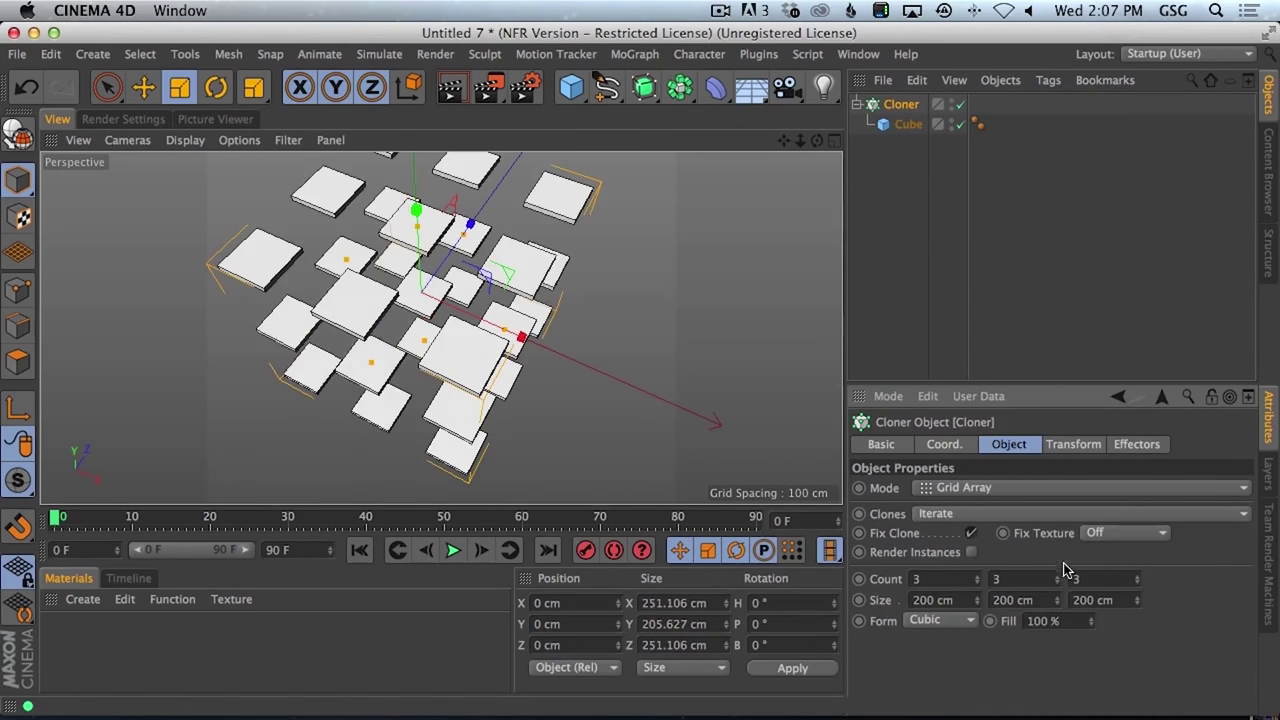
drag(1058, 579, 1060, 702)
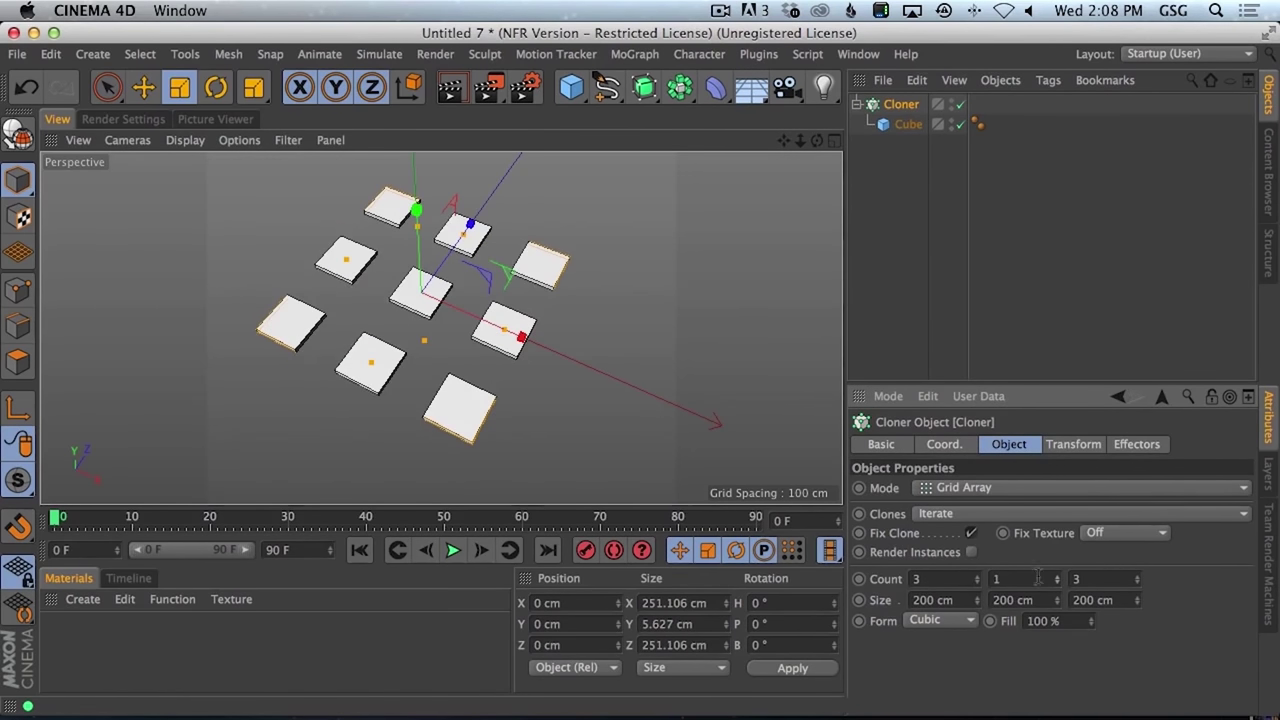
- Set the grid to 7 clones along X and Z, sized 340 cm by 294 cm
drag(973, 579, 1070, 592)
click(1136, 577)
click(1136, 577)
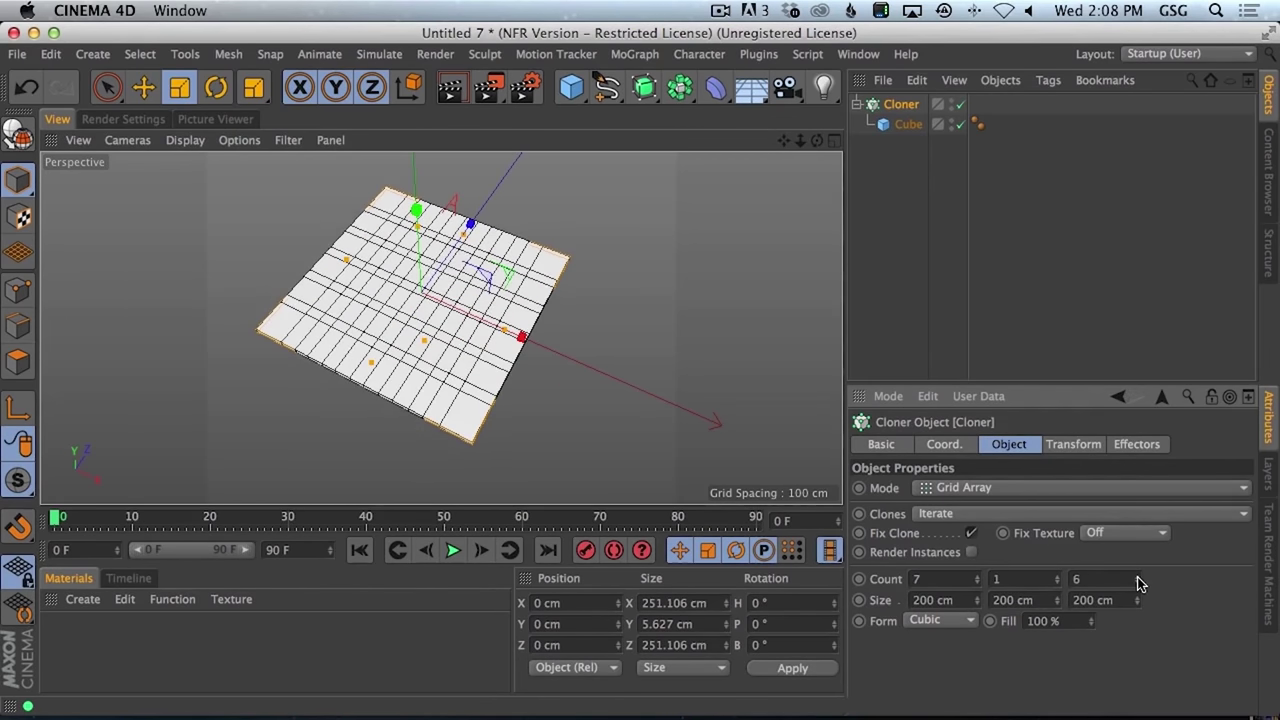
click(1136, 577)
click(1145, 605)
drag(1145, 603, 1138, 511)
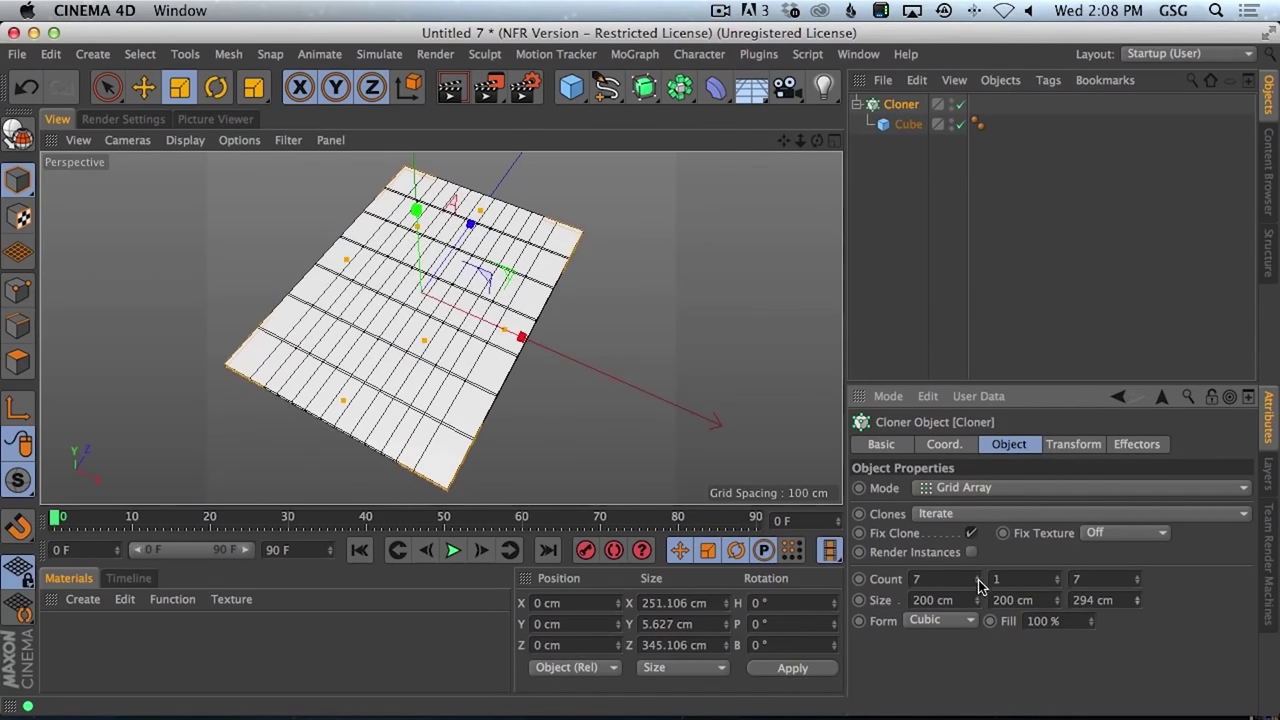
drag(977, 598, 971, 466)
- Add a Null object and place it under the Cloner
click(92, 54)
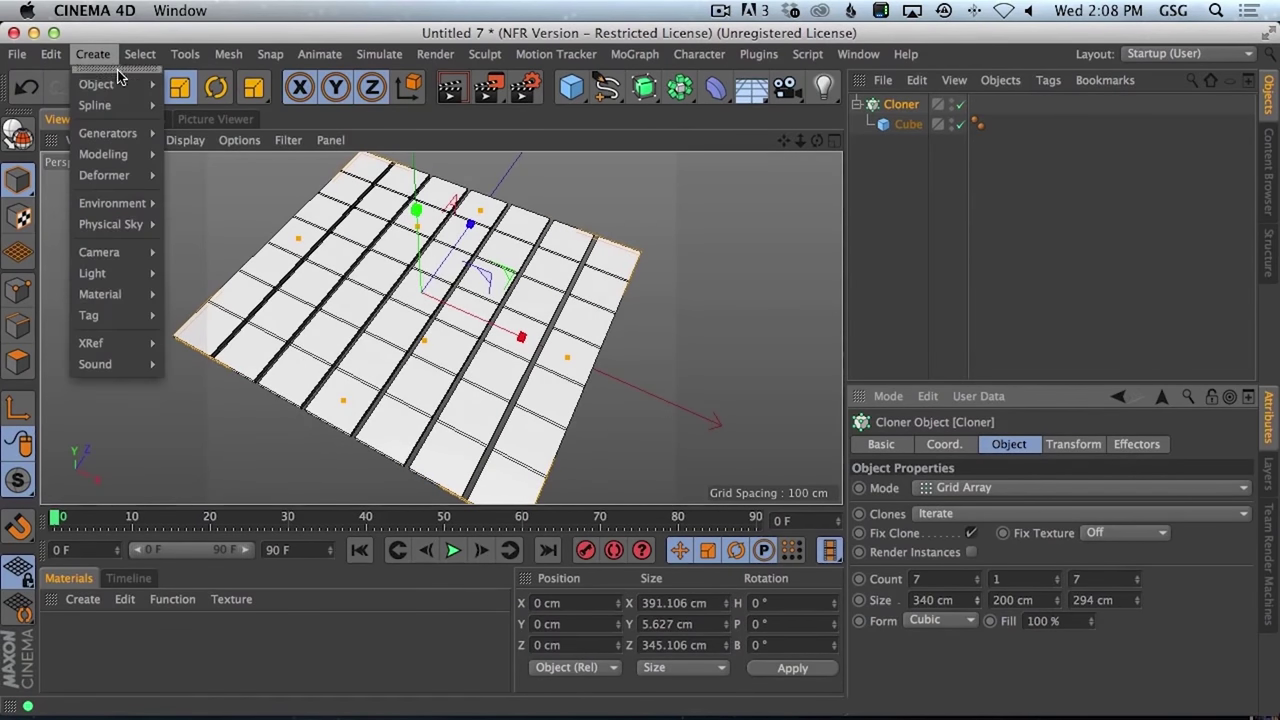
mouse_move(117, 84)
click(194, 89)
drag(893, 104, 905, 137)
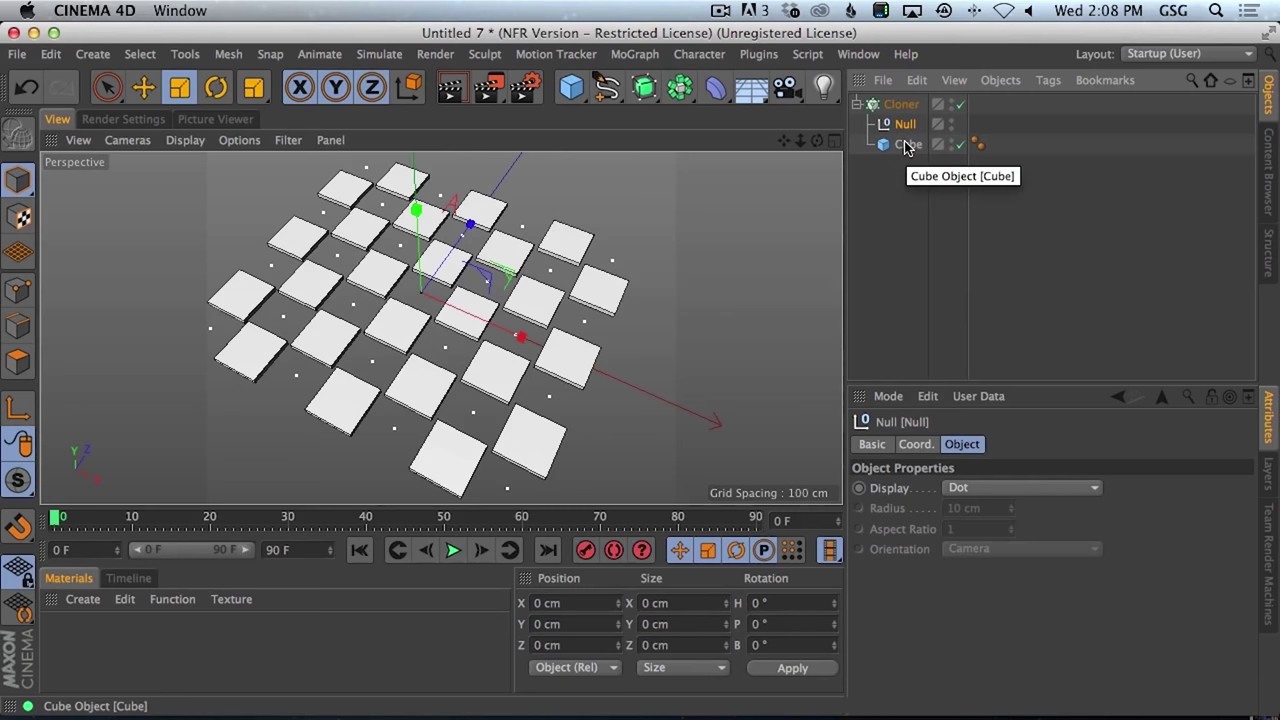
- Adjust the grid size to 225 cm along X and 308 cm along Z
click(897, 106)
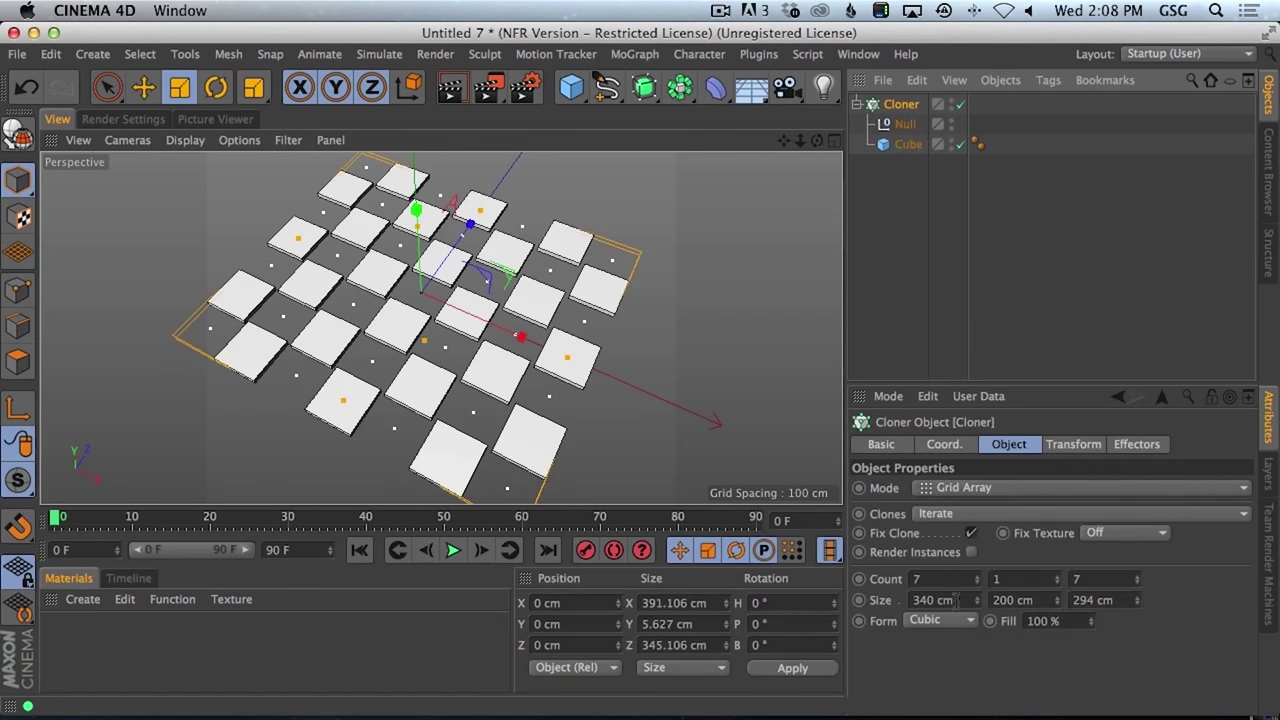
mouse_move(978, 598)
mouse_down()
mouse_move(975, 713)
mouse_move(982, 610)
mouse_move(980, 677)
mouse_up()
drag(1141, 604, 1136, 588)
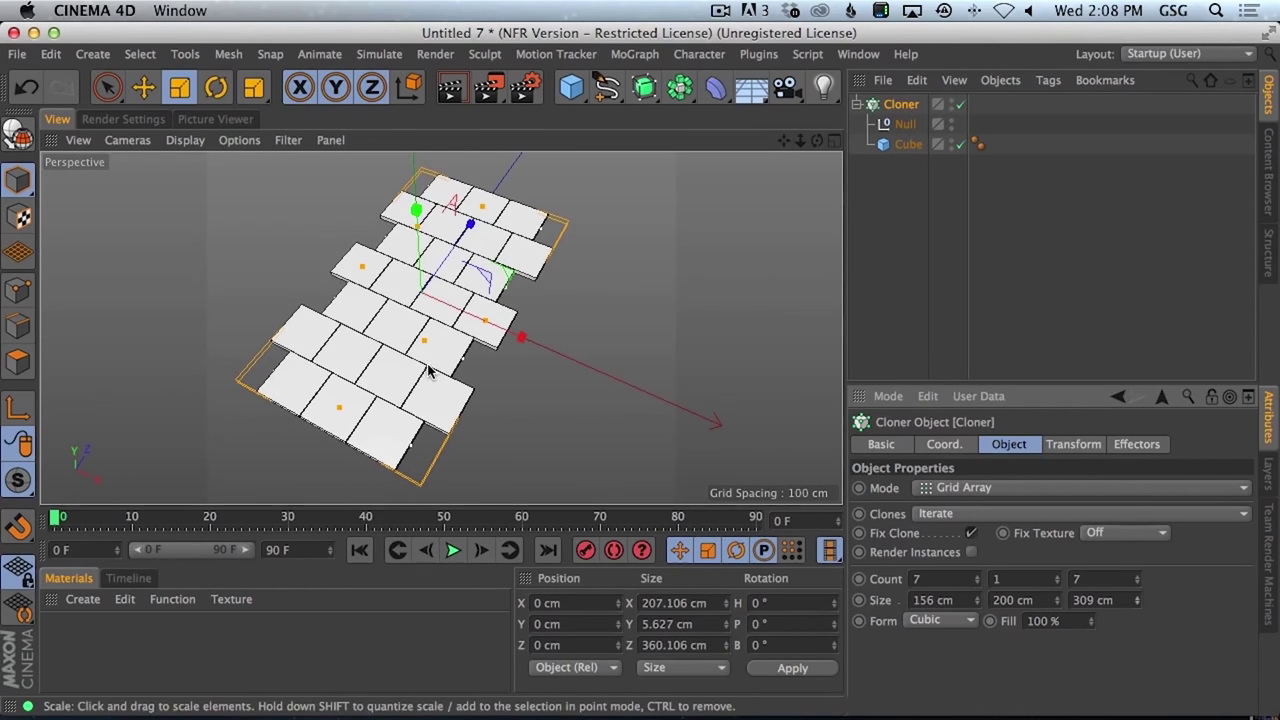
alt+drag(429, 300, 370, 298)
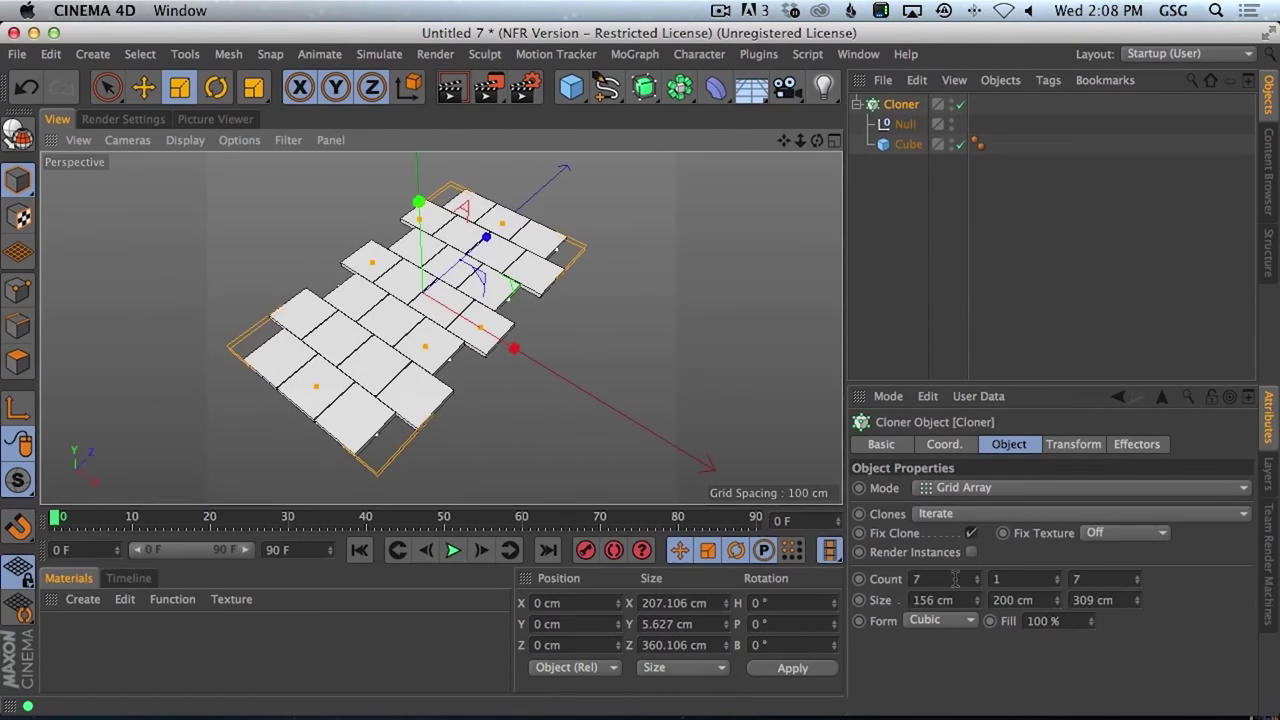
- Raise the Cloner's Count X to 21 and widen Size X to about 520 cm
double_click(910, 579)
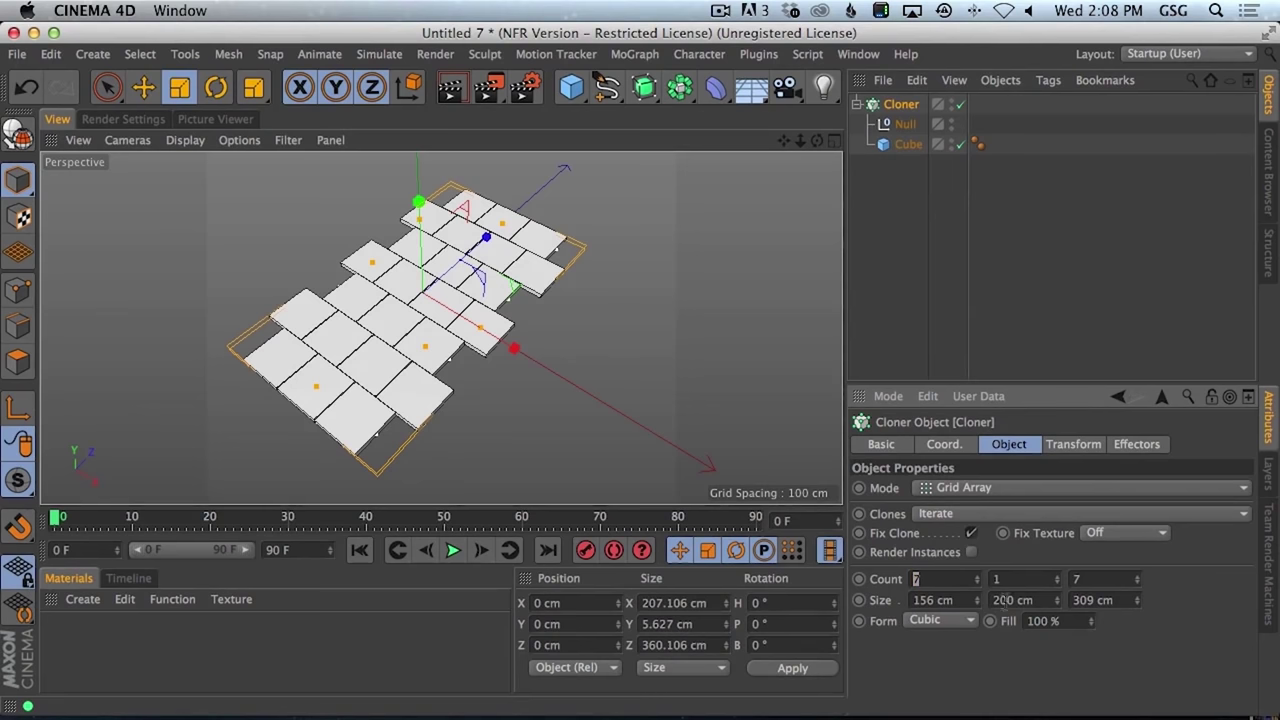
mouse_move(975, 580)
mouse_down()
mouse_move(980, 605)
mouse_move(980, 217)
mouse_move(1000, 238)
mouse_move(994, 266)
mouse_move(994, 237)
mouse_up()
click(977, 576)
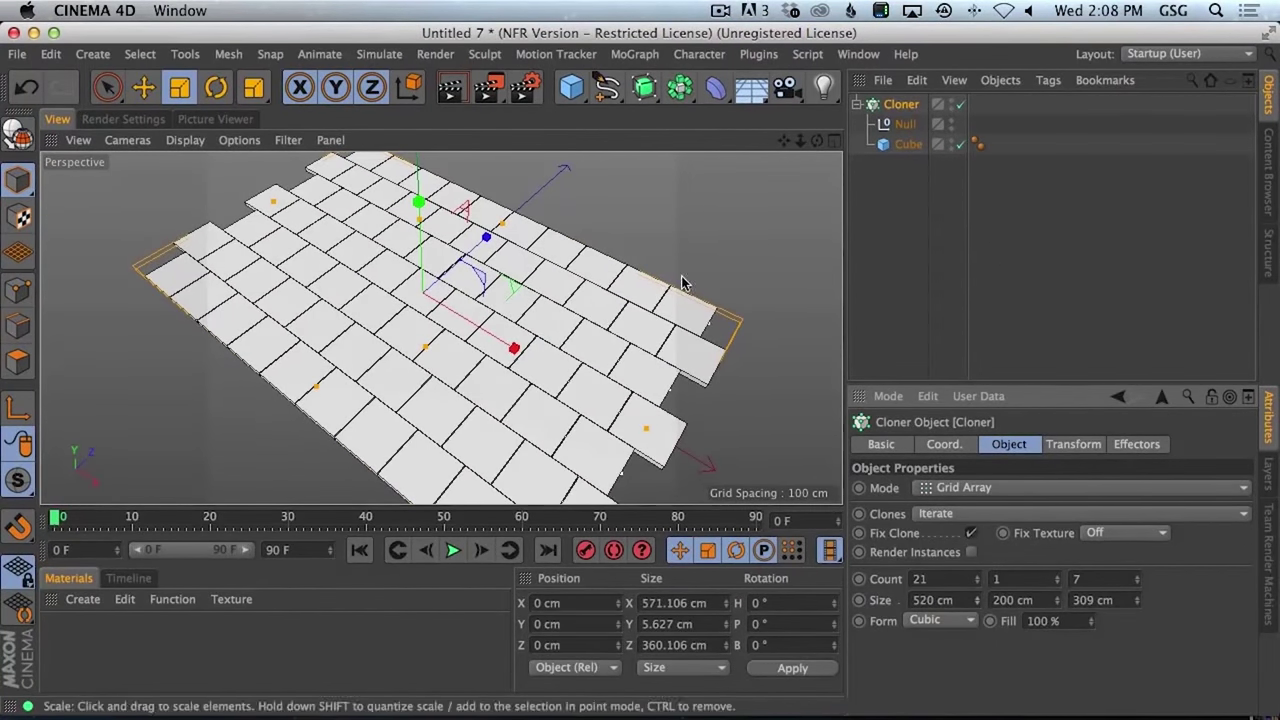
alt+drag(558, 391, 592, 378)
- Make the Cube inside the Cloner editable and move two corner points in Points mode
click(905, 145)
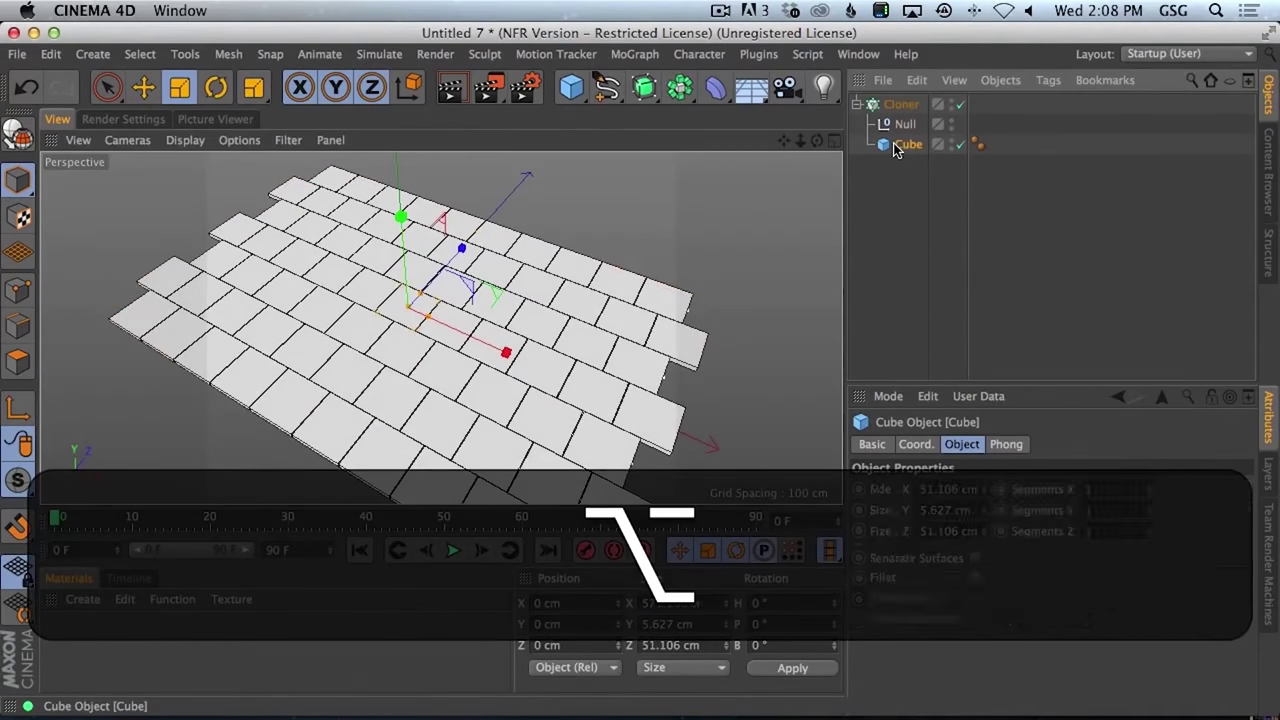
key(c)
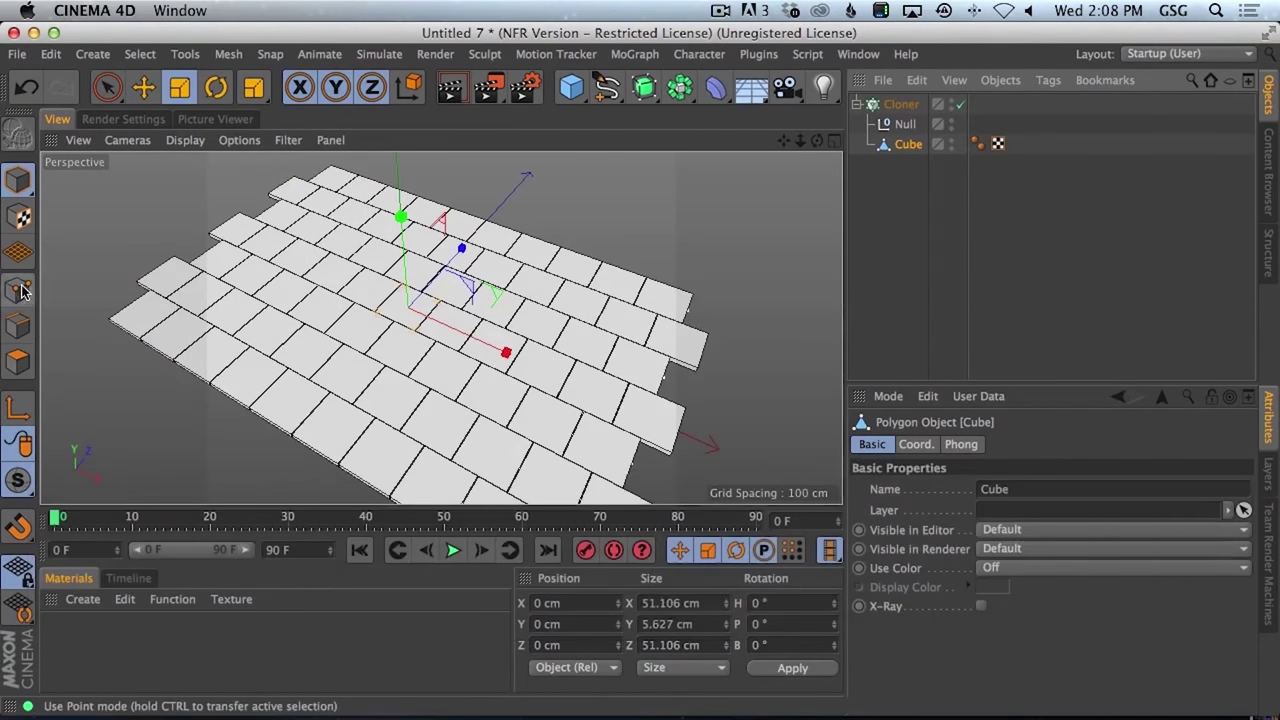
click(18, 290)
click(107, 87)
alt+drag(591, 371, 432, 261)
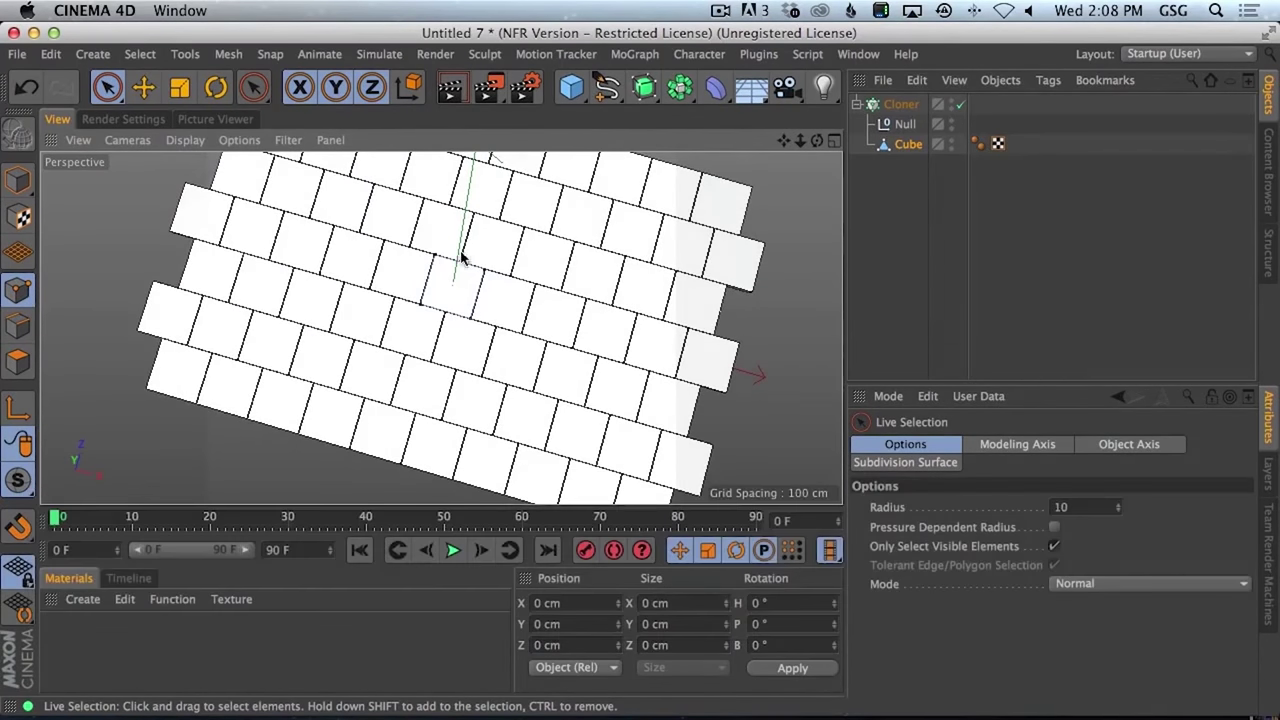
click(1054, 546)
click(428, 256)
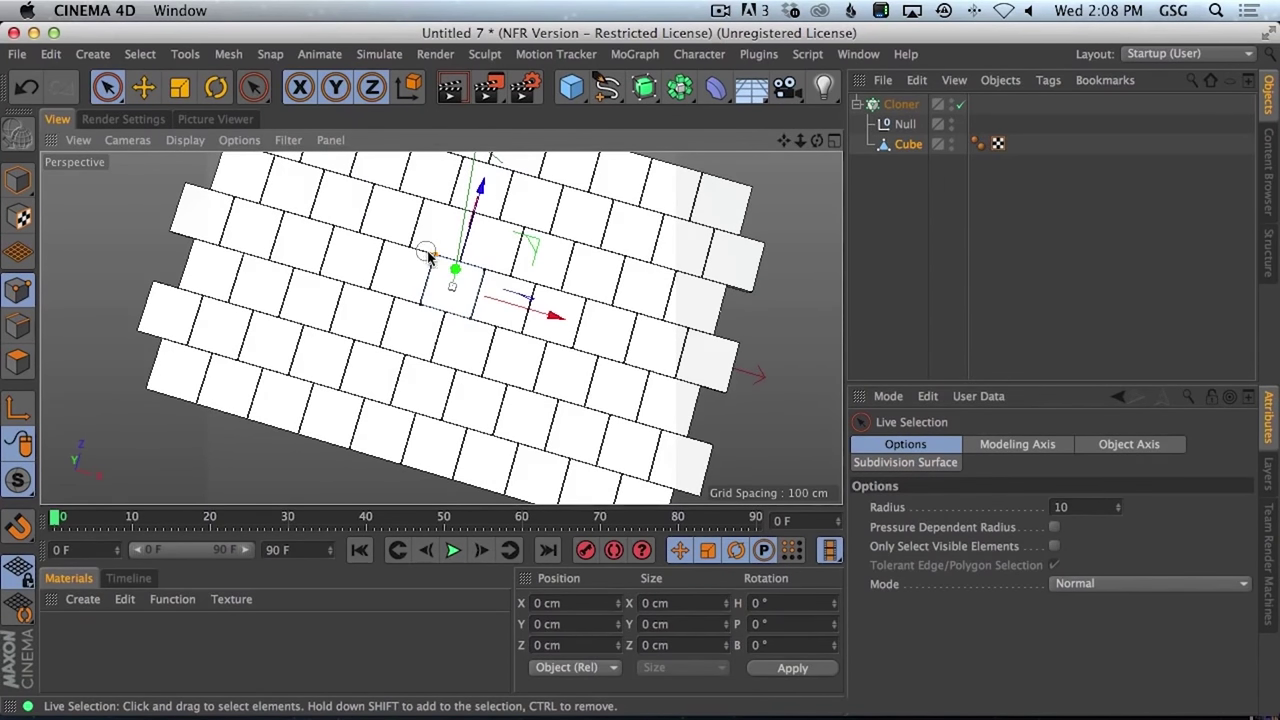
shift+click(471, 318)
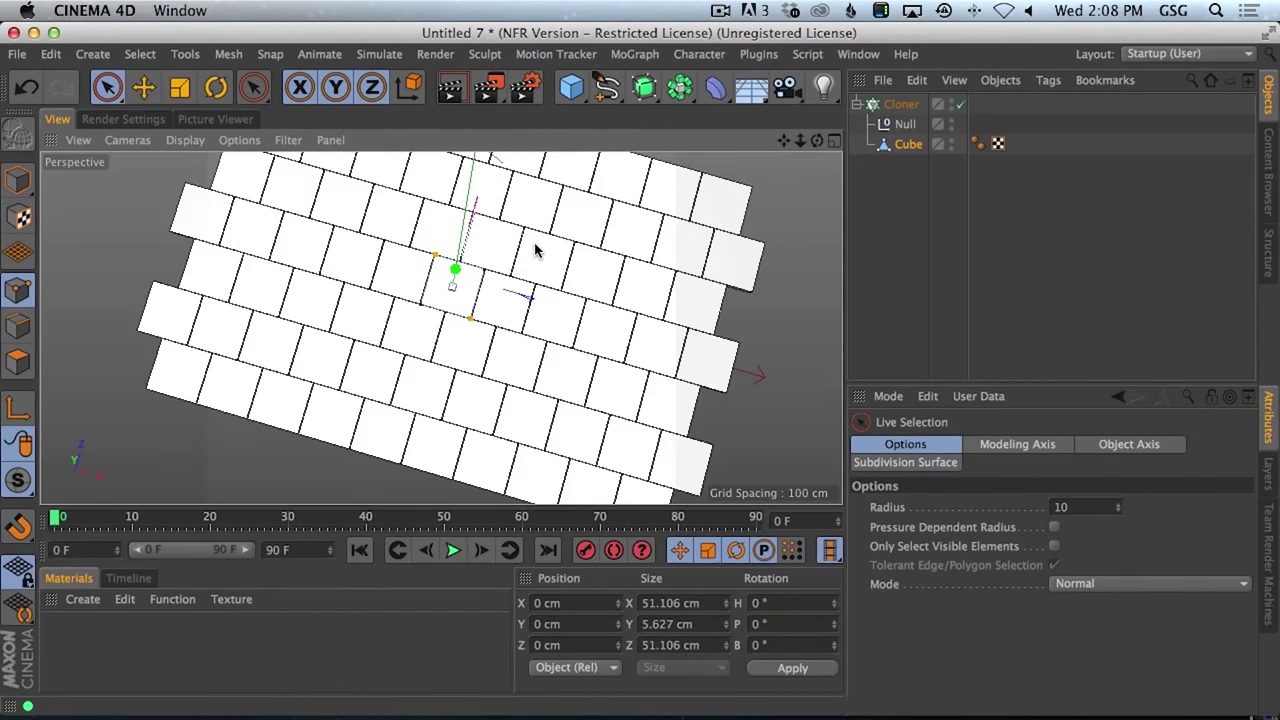
mouse_move(535, 250)
mouse_down()
mouse_move(537, 300)
mouse_move(520, 265)
mouse_up()
- Undo the point moves and skew the tiles by sliding two other corner points along X
key(super+z)
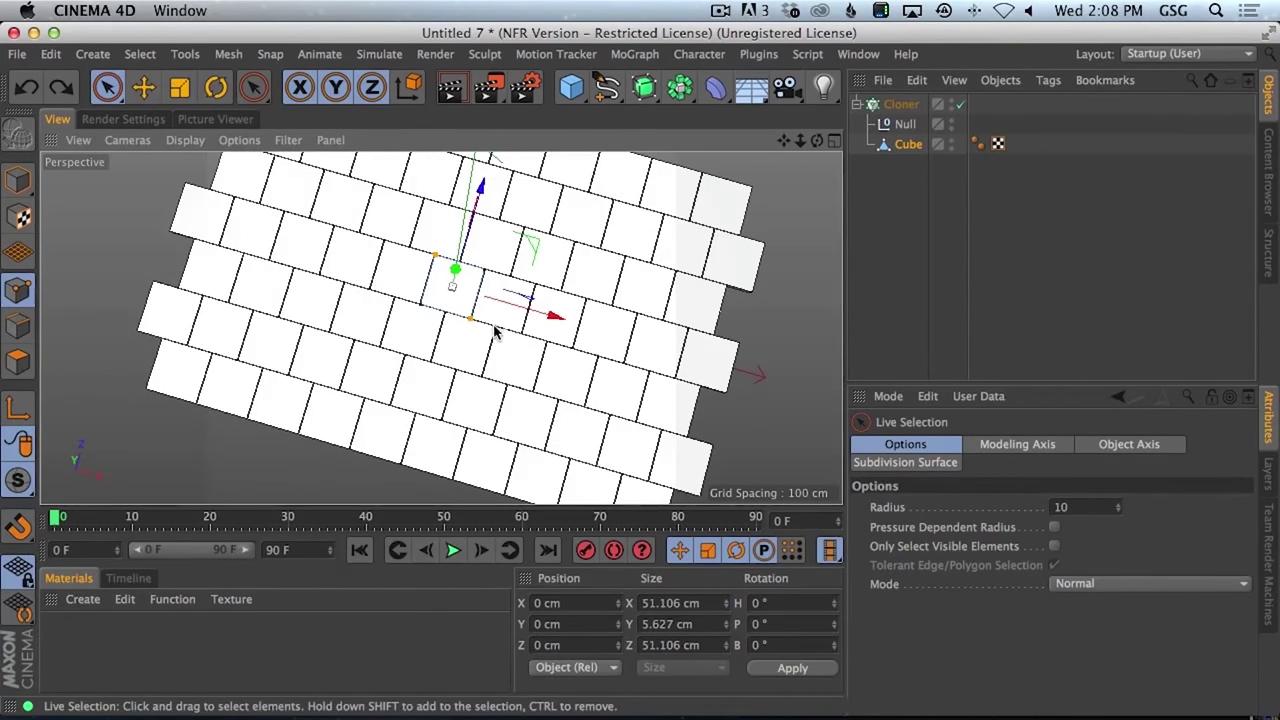
mouse_move(535, 320)
mouse_down()
mouse_move(523, 312)
mouse_move(545, 312)
mouse_move(520, 313)
mouse_up()
key(super+z)
click(508, 263)
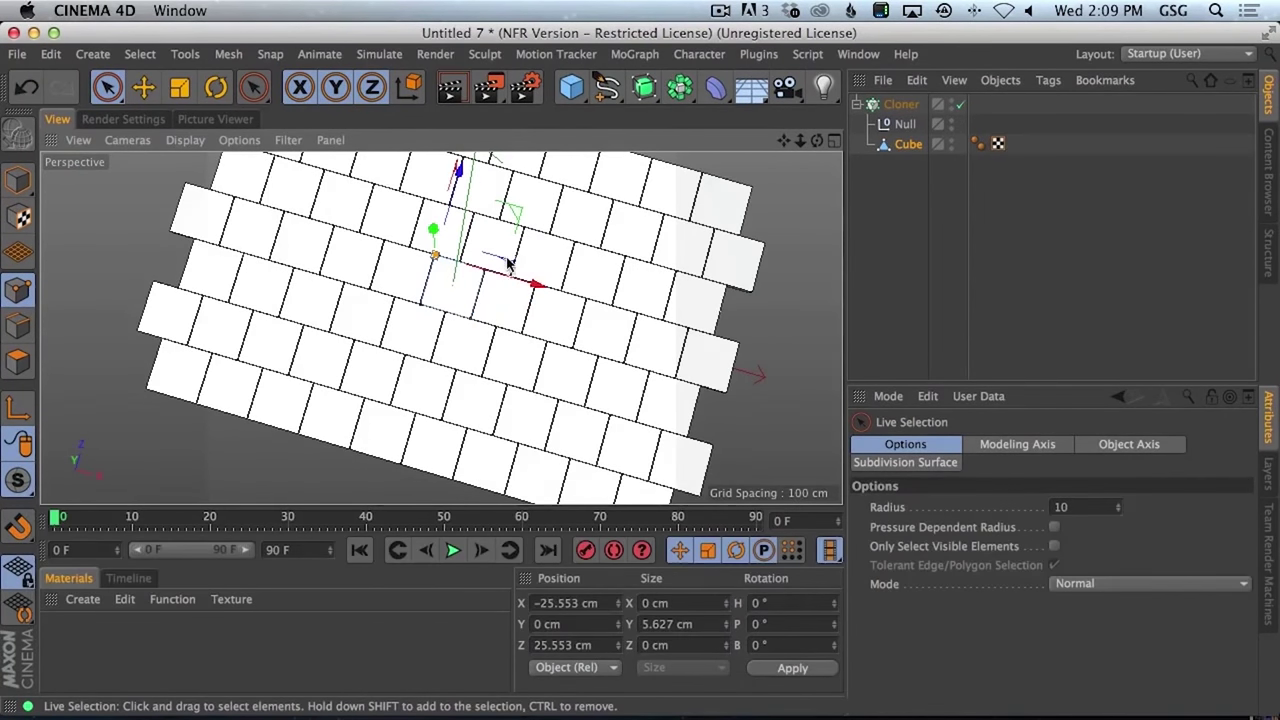
shift+click(433, 256)
drag(547, 286, 563, 325)
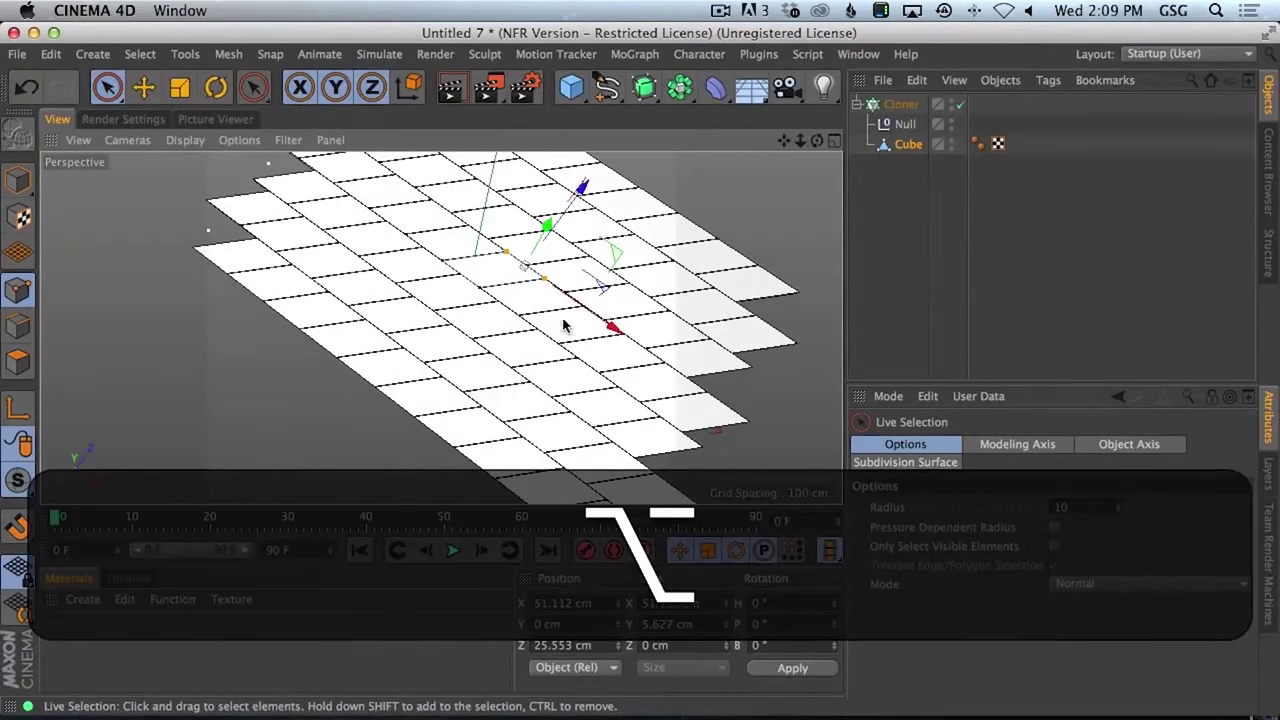
- Undo the tile deformation and return to Model mode with the Cloner selected
key(t)
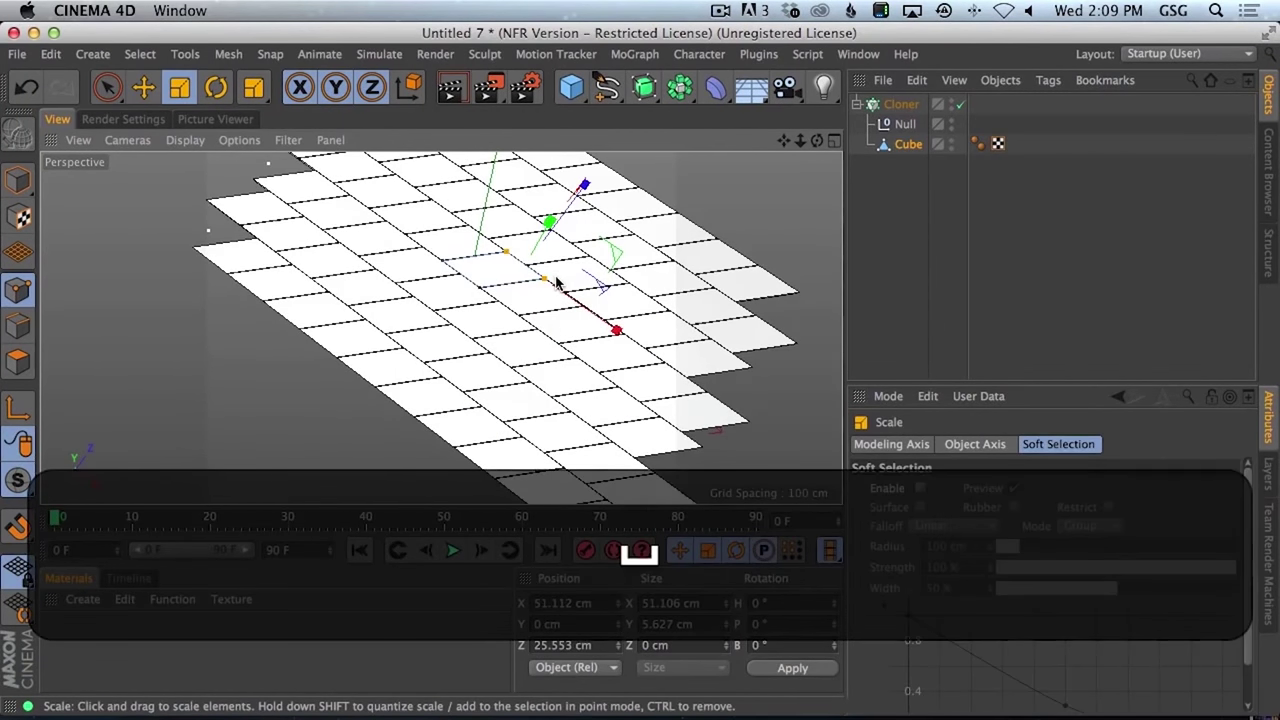
click(546, 282)
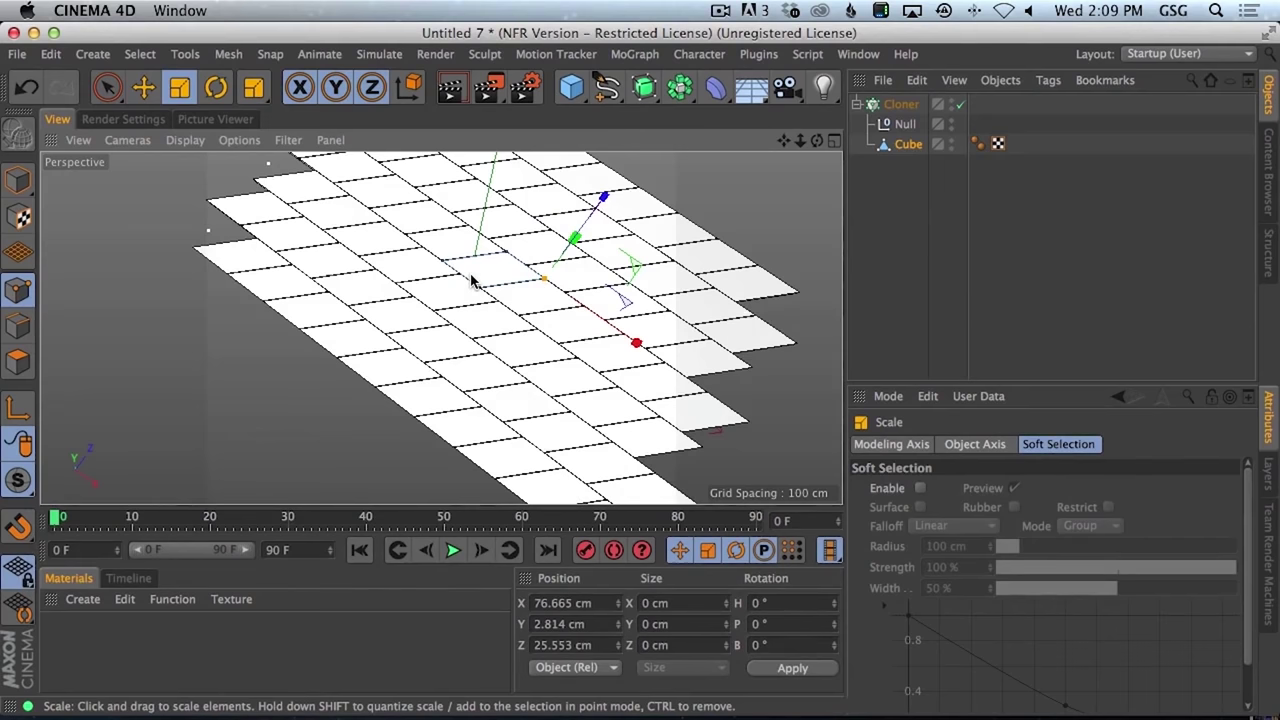
key(alt)
alt+drag(510, 287, 535, 232)
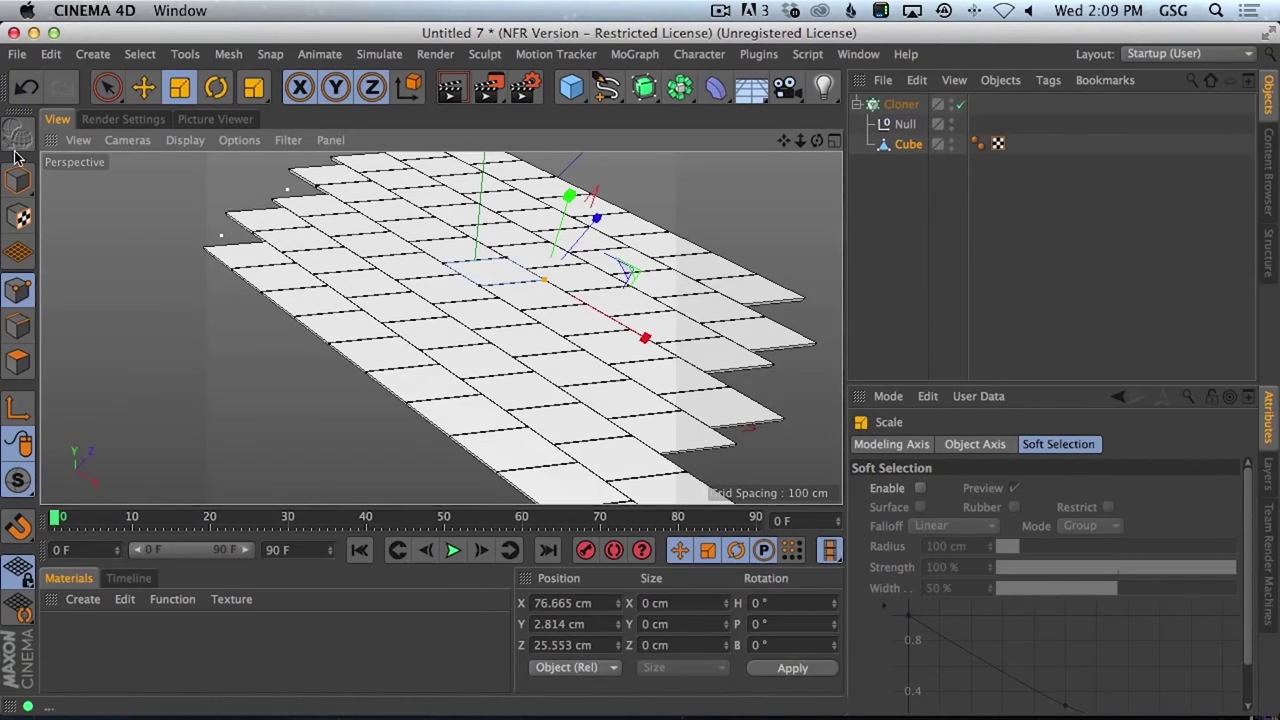
key(super+z)
key(super+z)
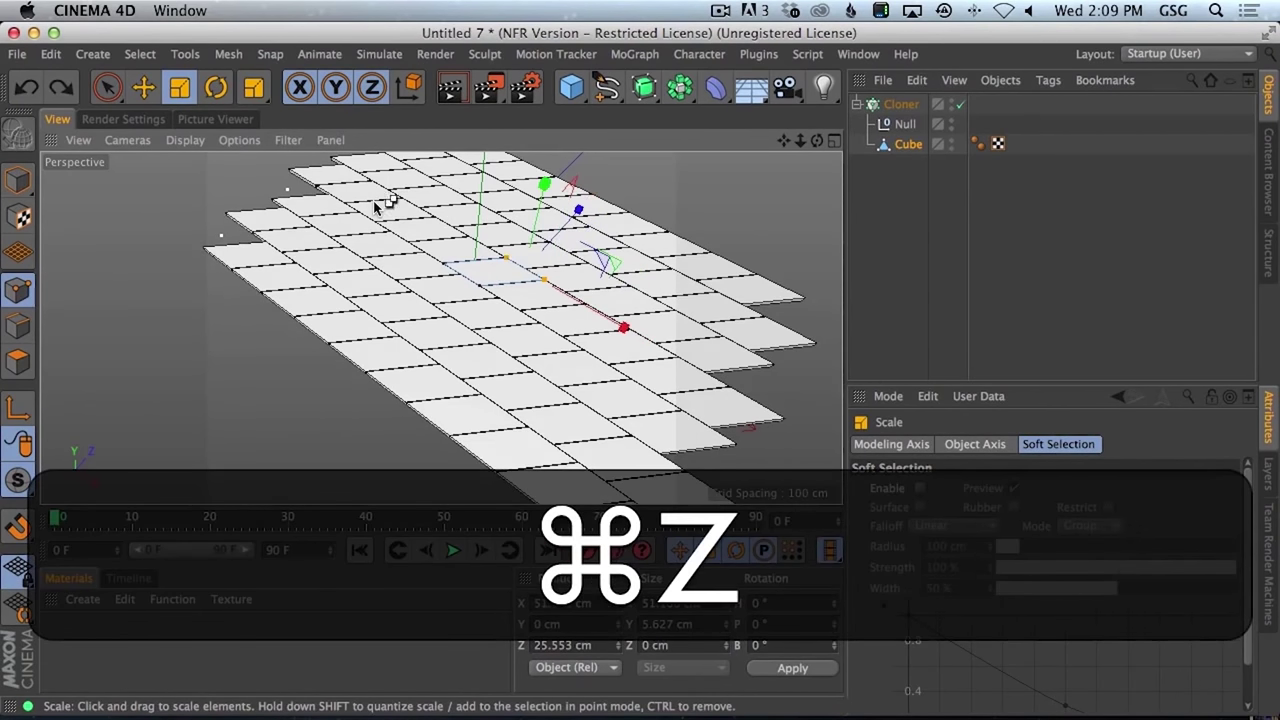
alt+drag(408, 246, 165, 222)
click(18, 180)
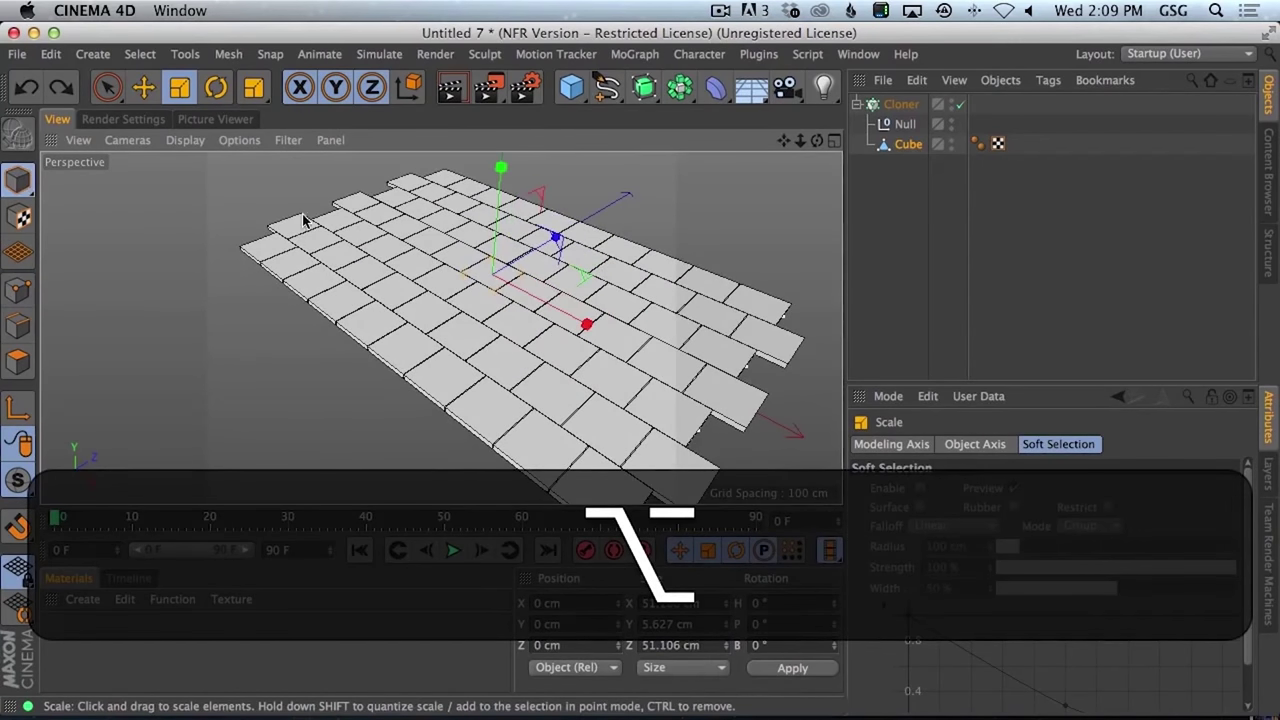
alt+drag(306, 217, 330, 228)
click(890, 106)
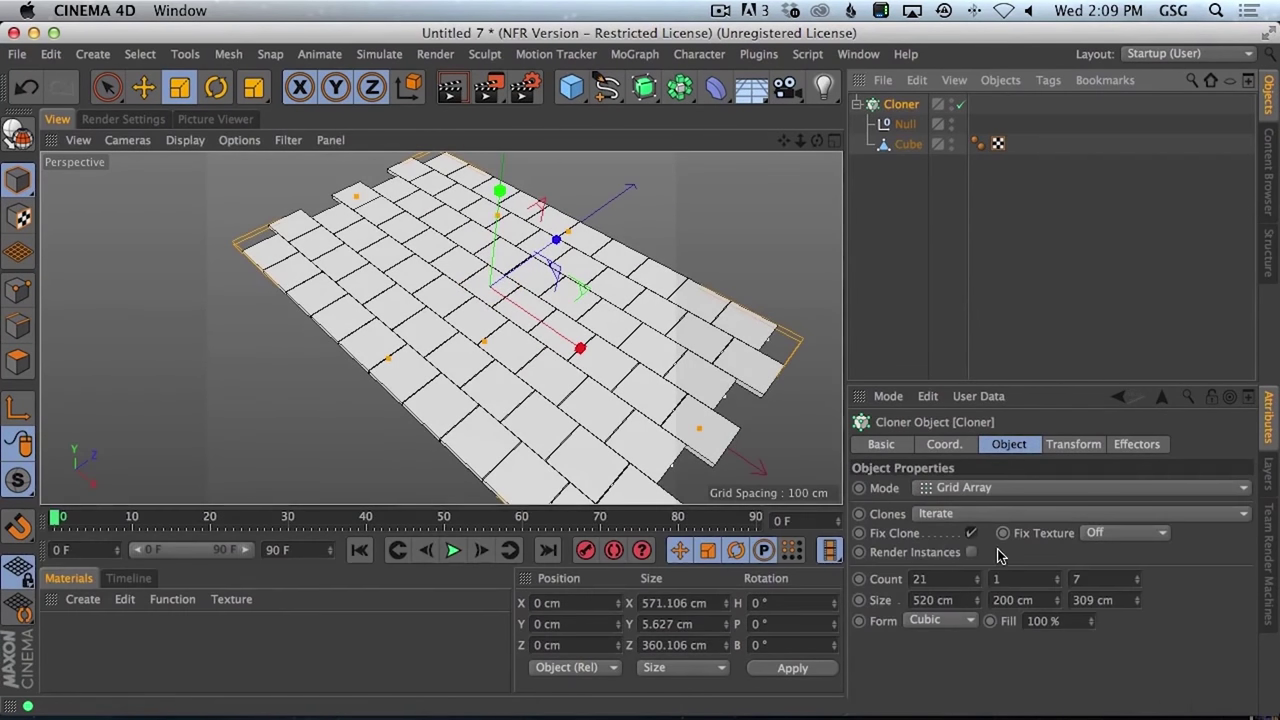
- Enter Count X 49 and Count Z 21, and widen the X and Z grid spacing
click(969, 579)
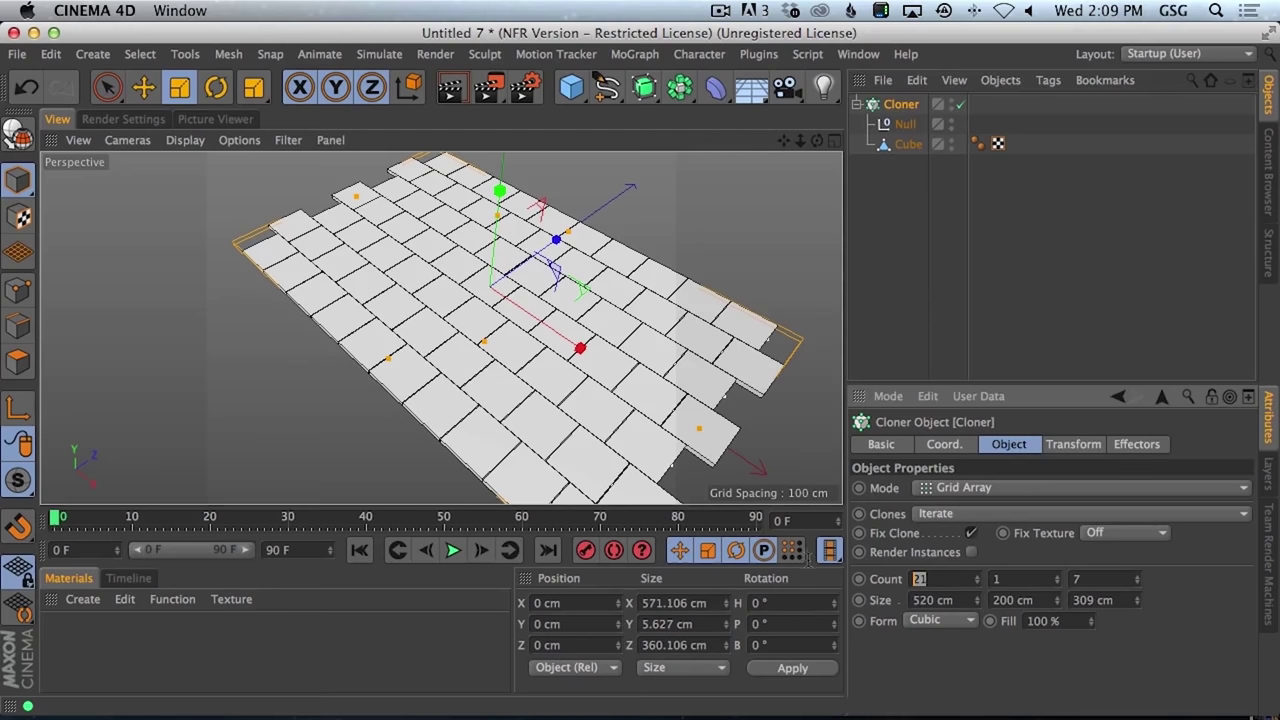
text(49)
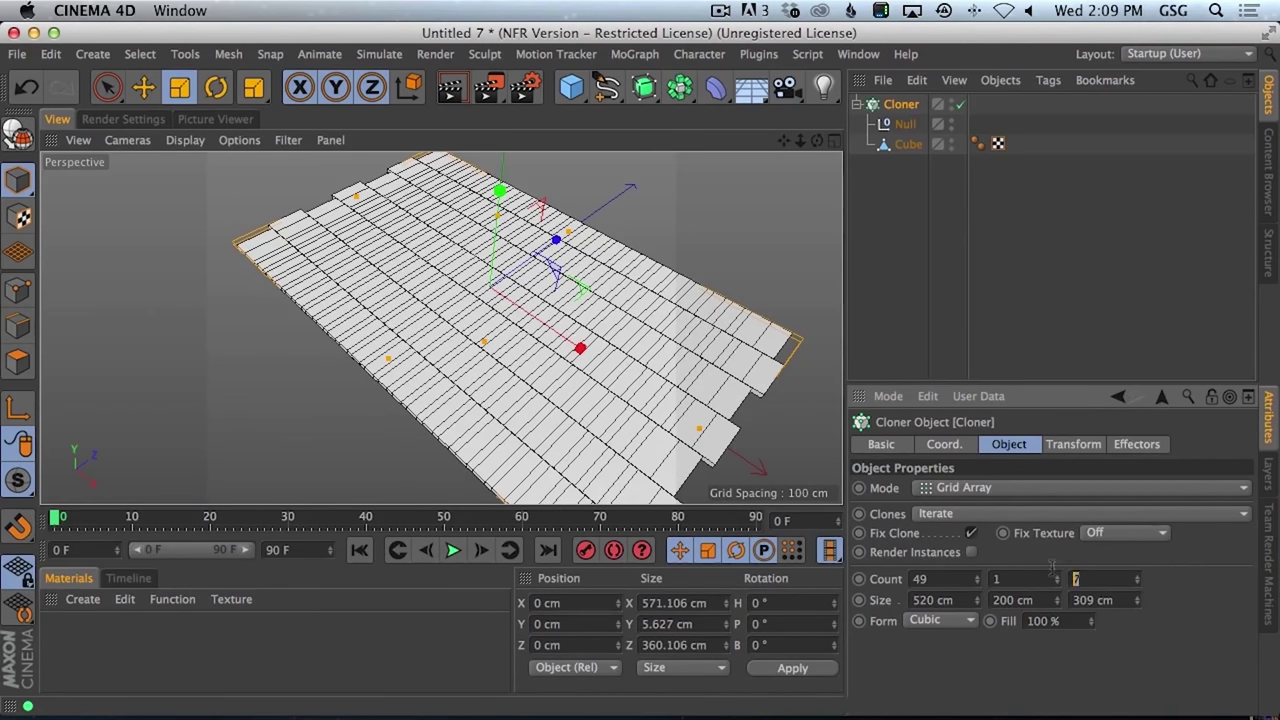
text(21)
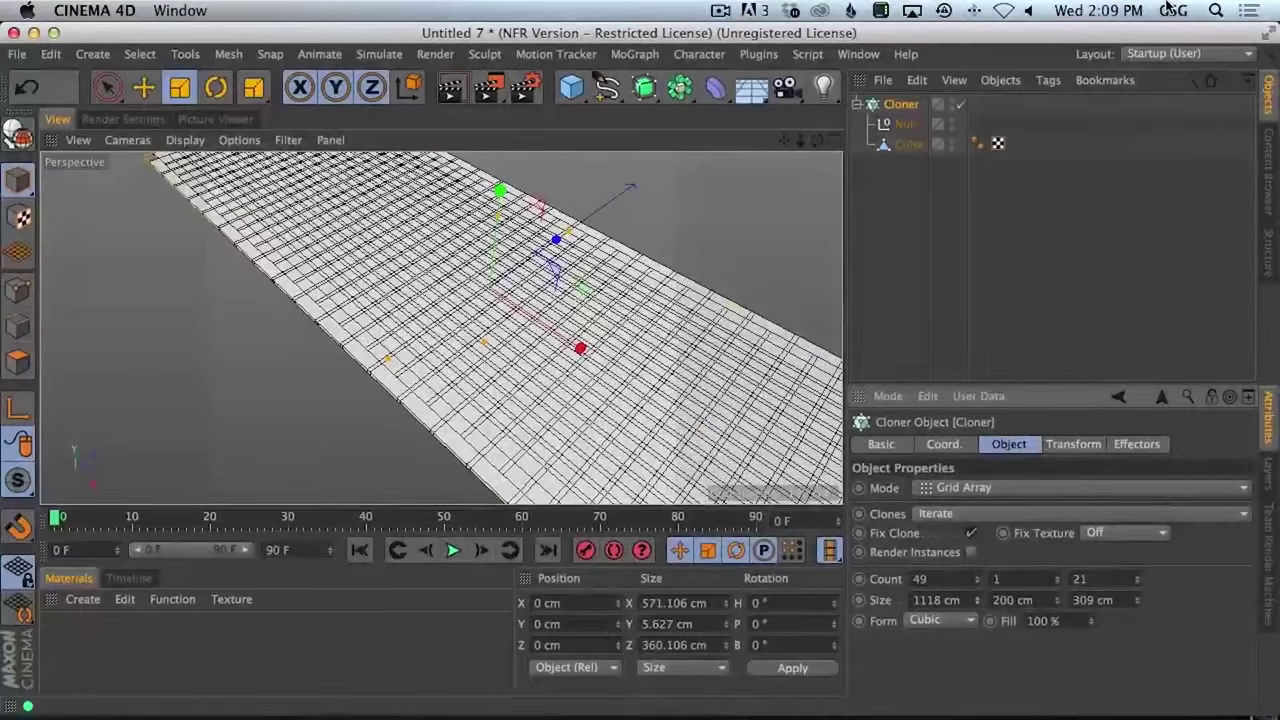
drag(1137, 600, 1144, 475)
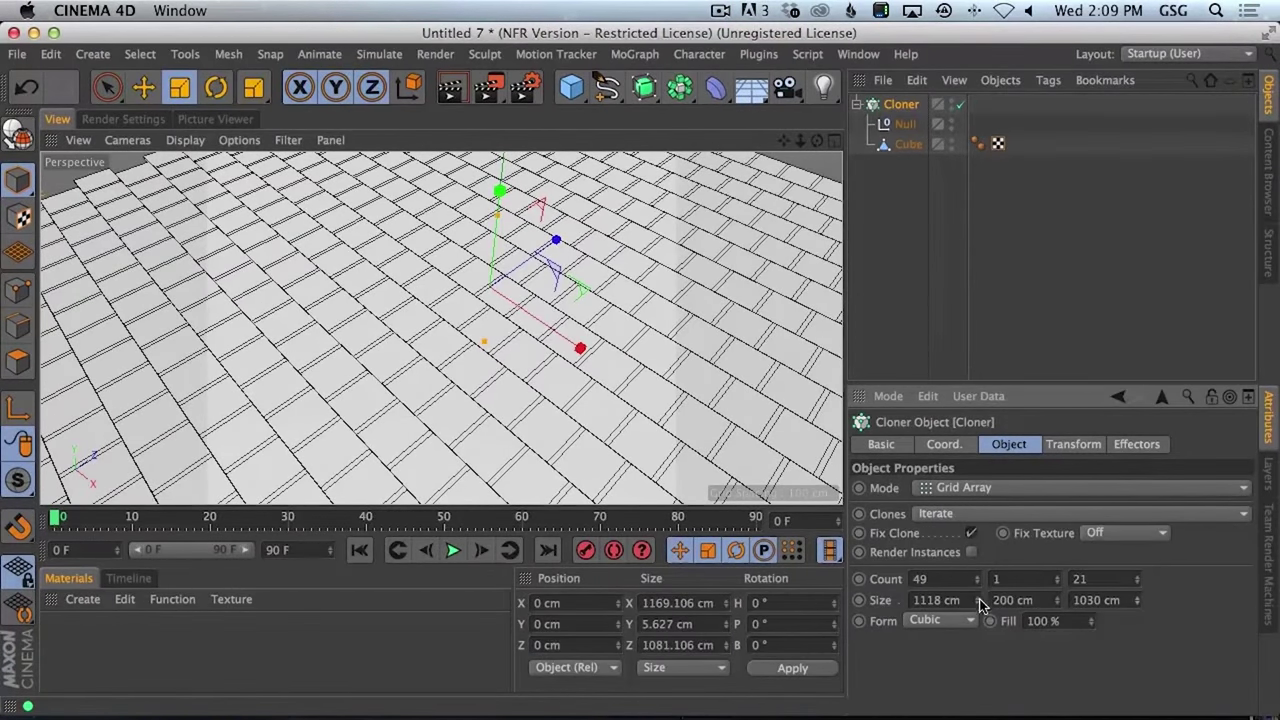
drag(979, 601, 993, 487)
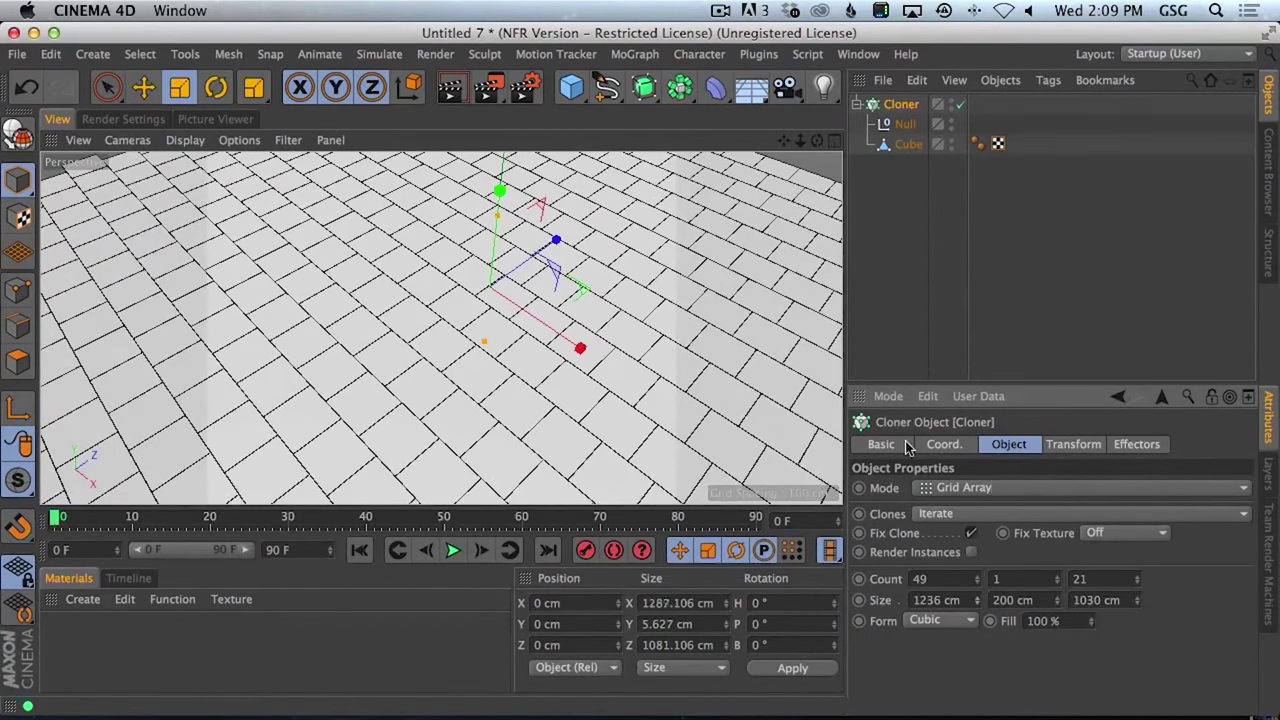
- Stretch the grid to 29 tiles along Z, about 1416 cm deep
alt+right_drag(830, 440, 590, 396)
alt+right_drag(672, 381, 977, 674)
scroll(1137, 580, up, 8)
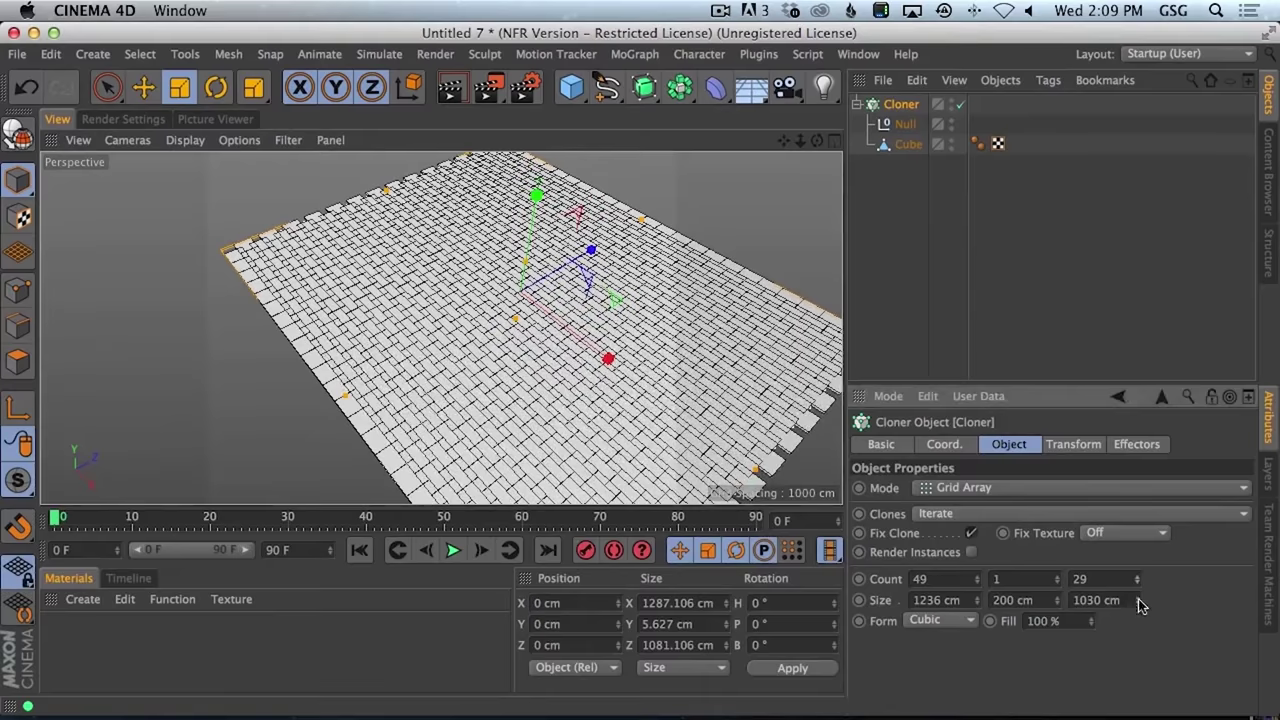
drag(1140, 605, 1251, 209)
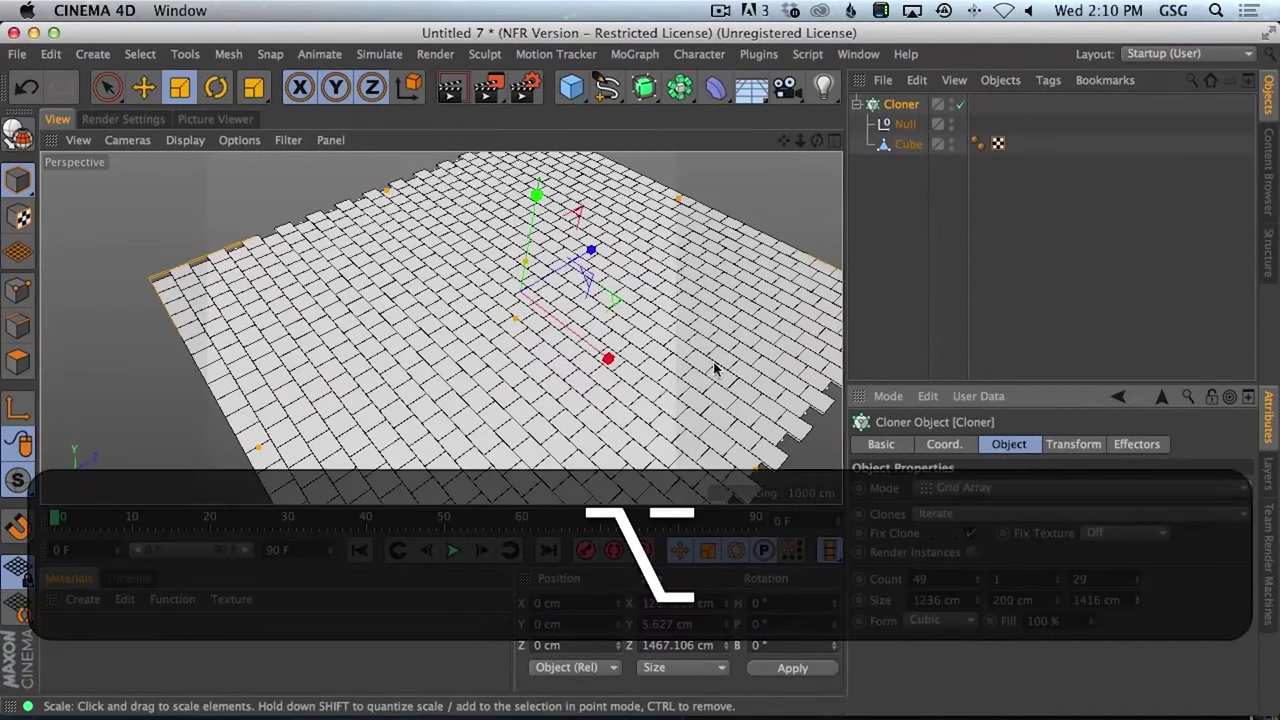
alt+drag(714, 368, 617, 377)
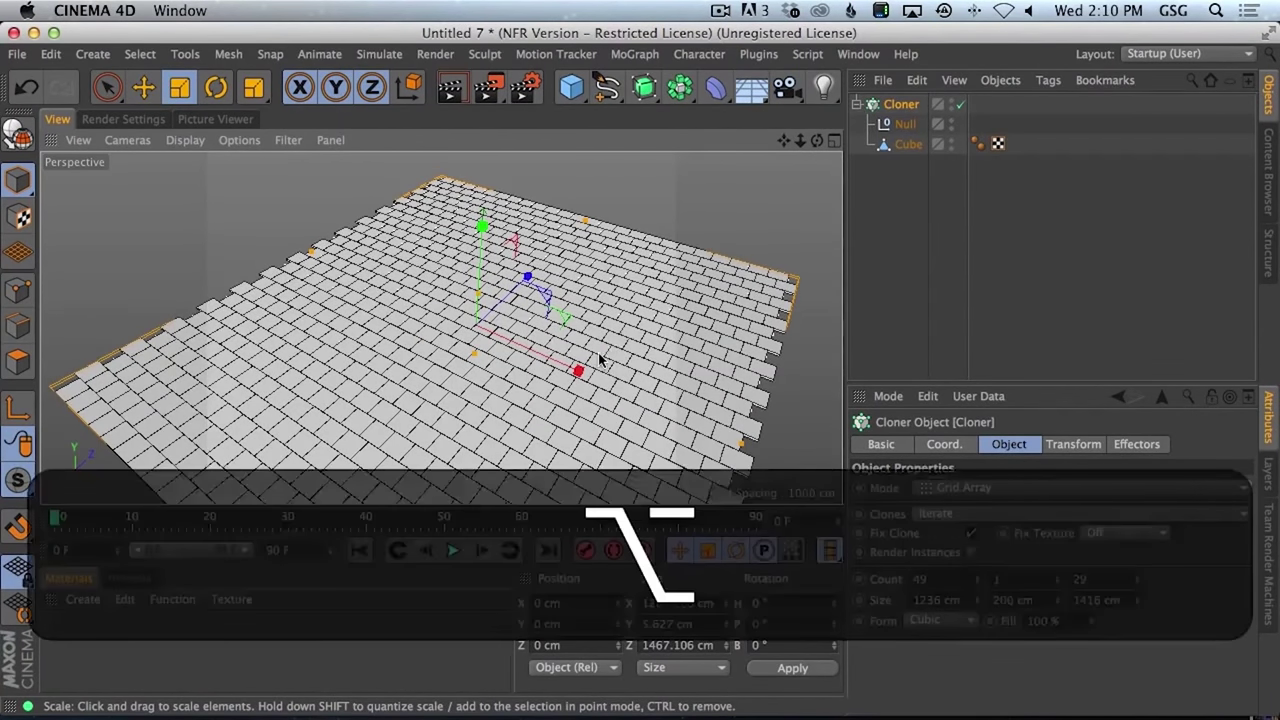
alt+drag(600, 362, 592, 264)
- Create a new material named Mat and open its Color texture browser, then cancel
double_click(168, 647)
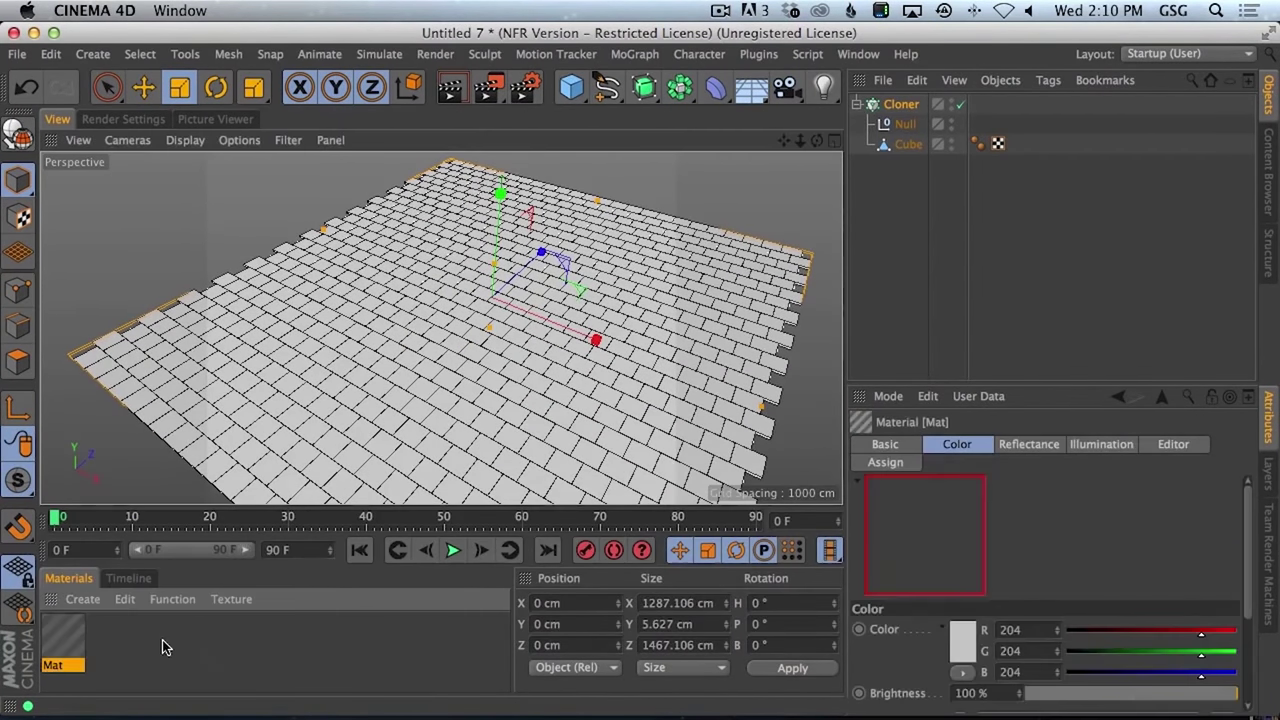
double_click(62, 637)
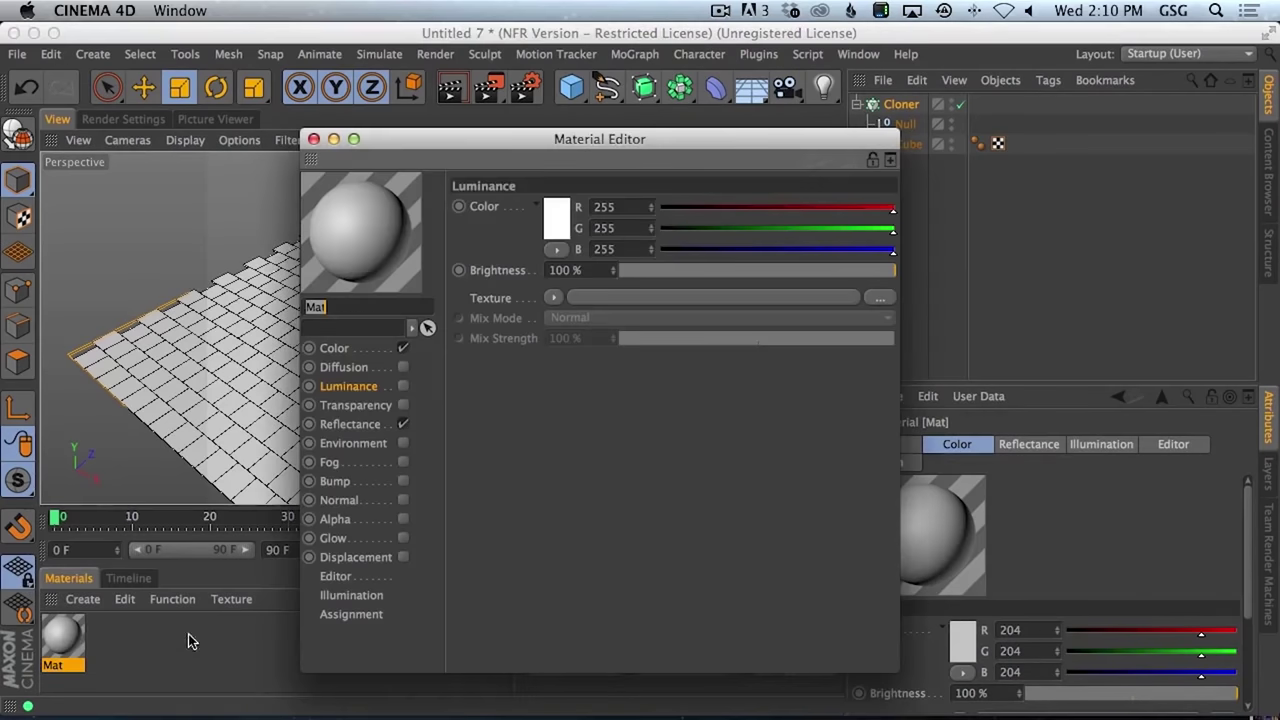
click(336, 348)
click(880, 299)
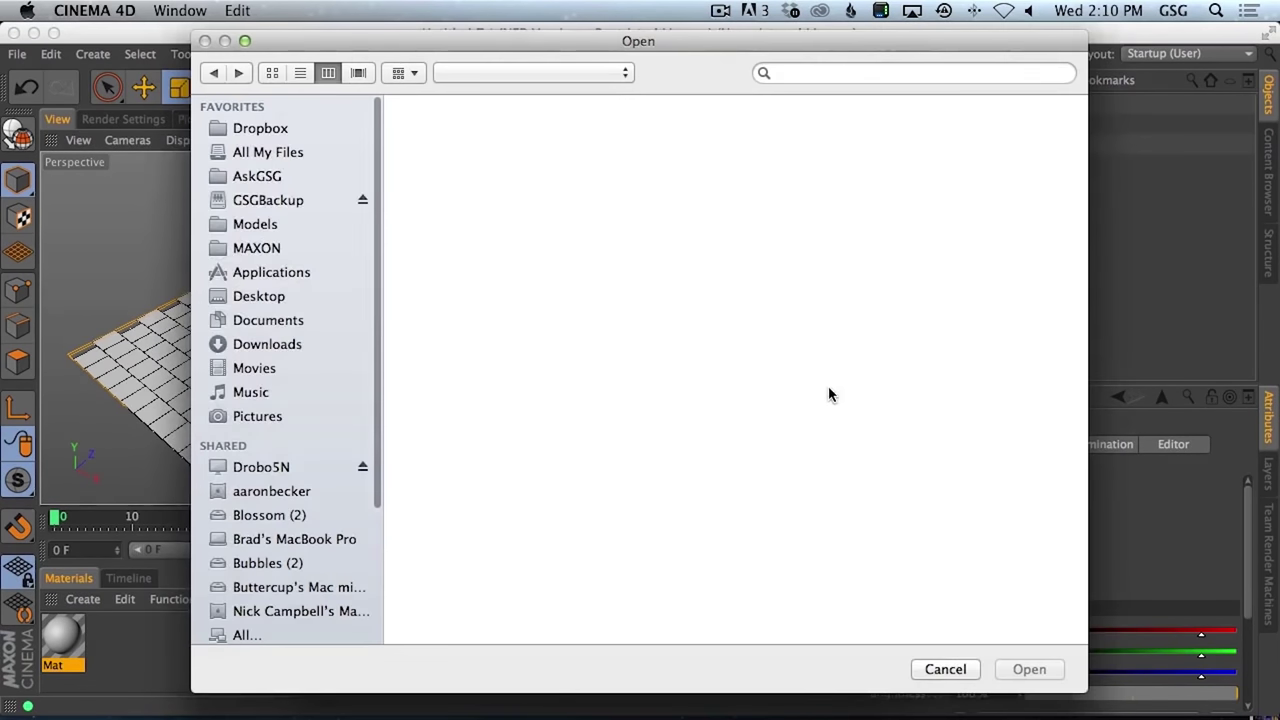
click(940, 668)
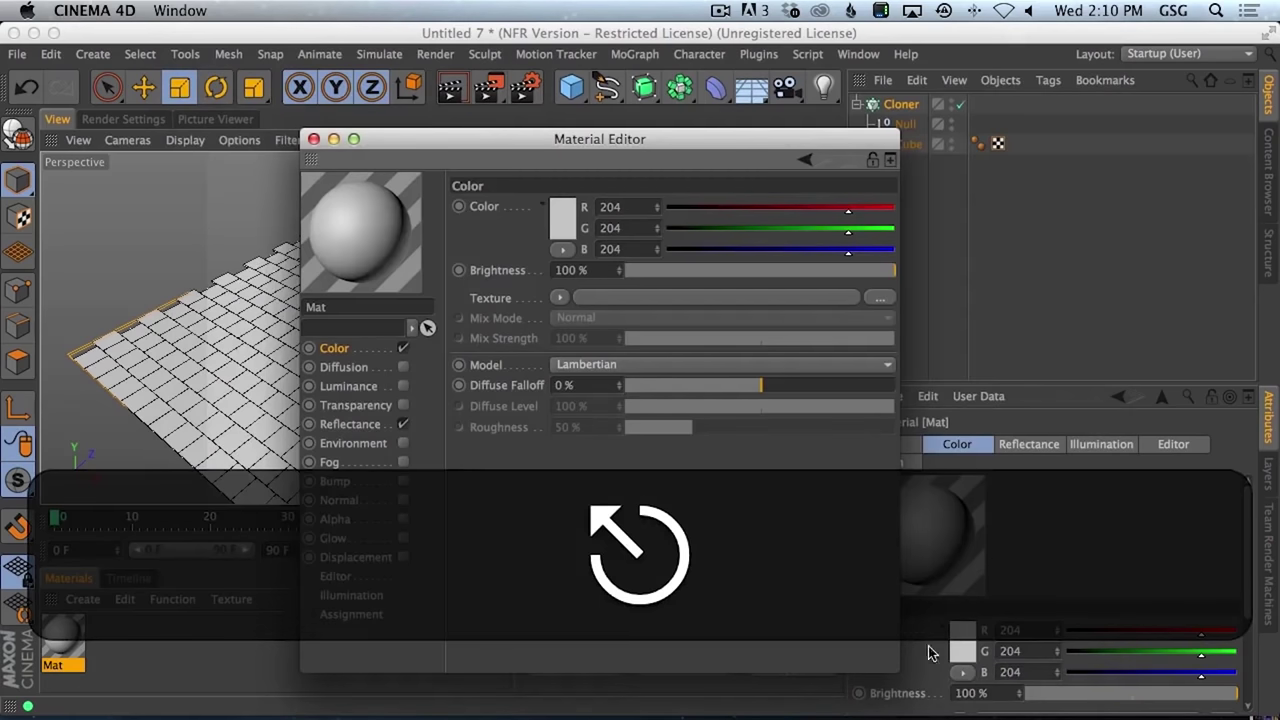
click(313, 139)
- Load the Cardboard Box Warnings material from GSG_Textures > Man Made into the Material Manager
click(1268, 172)
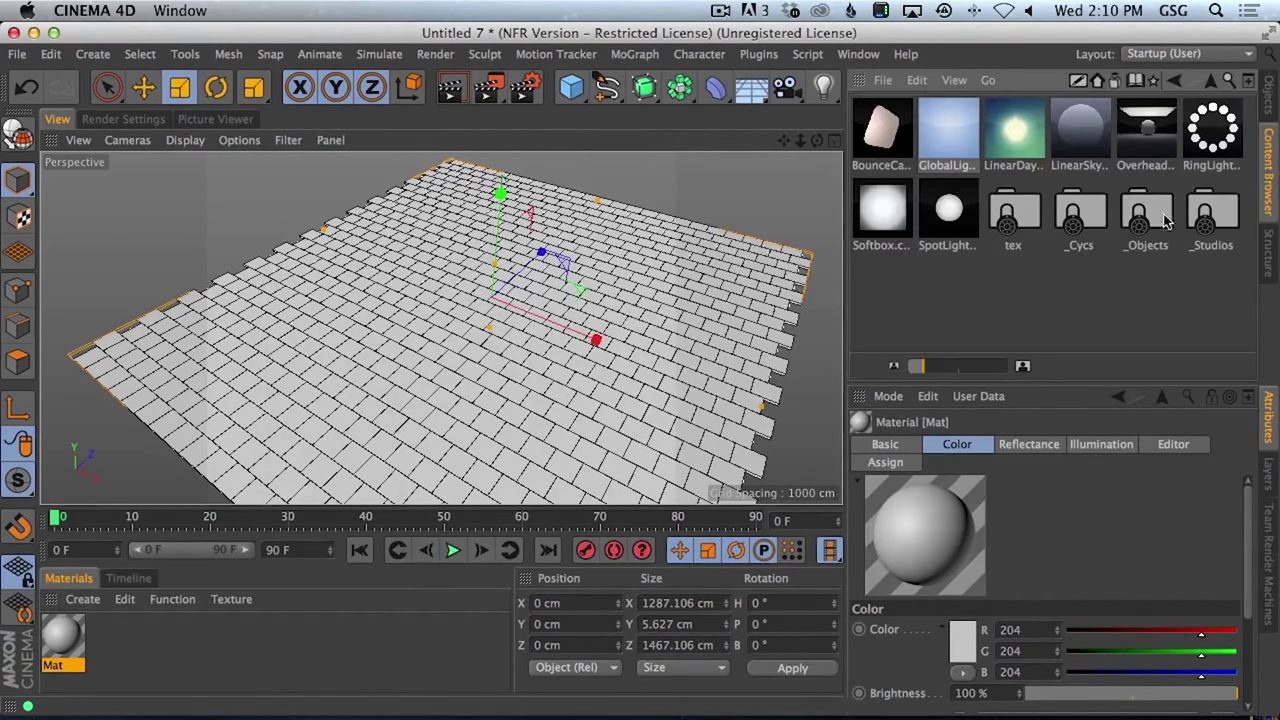
click(1213, 82)
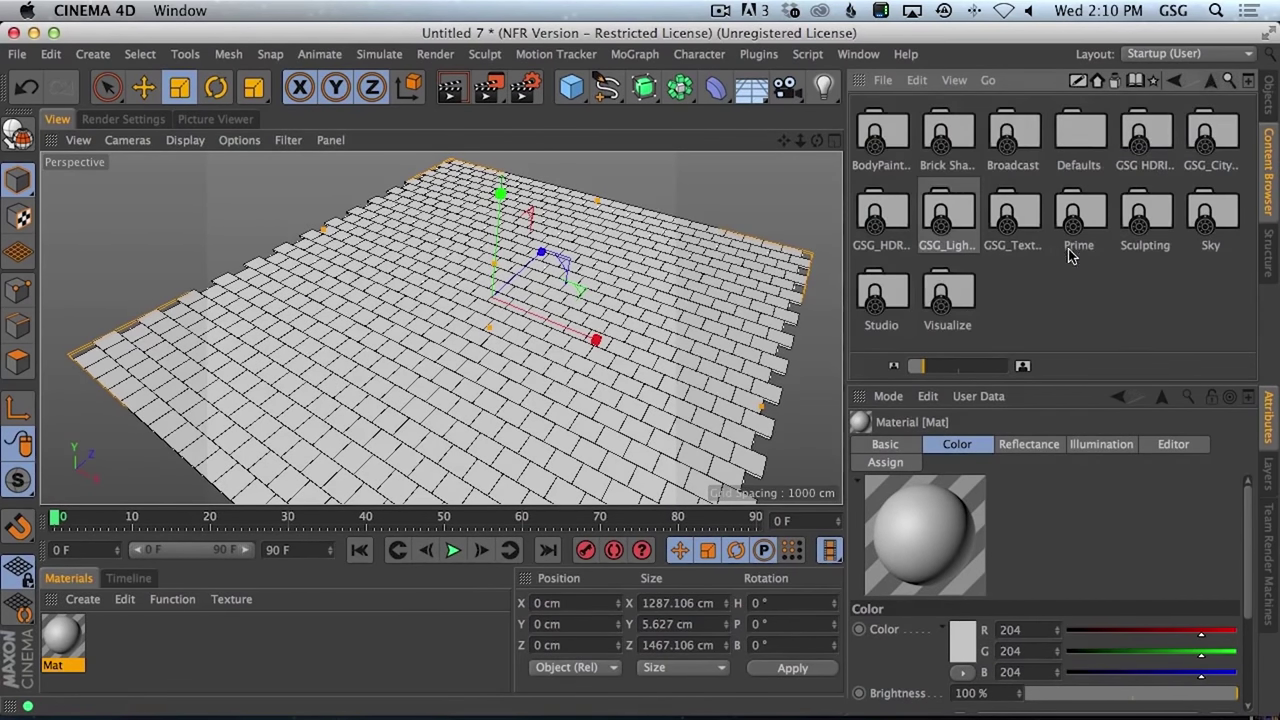
double_click(1028, 222)
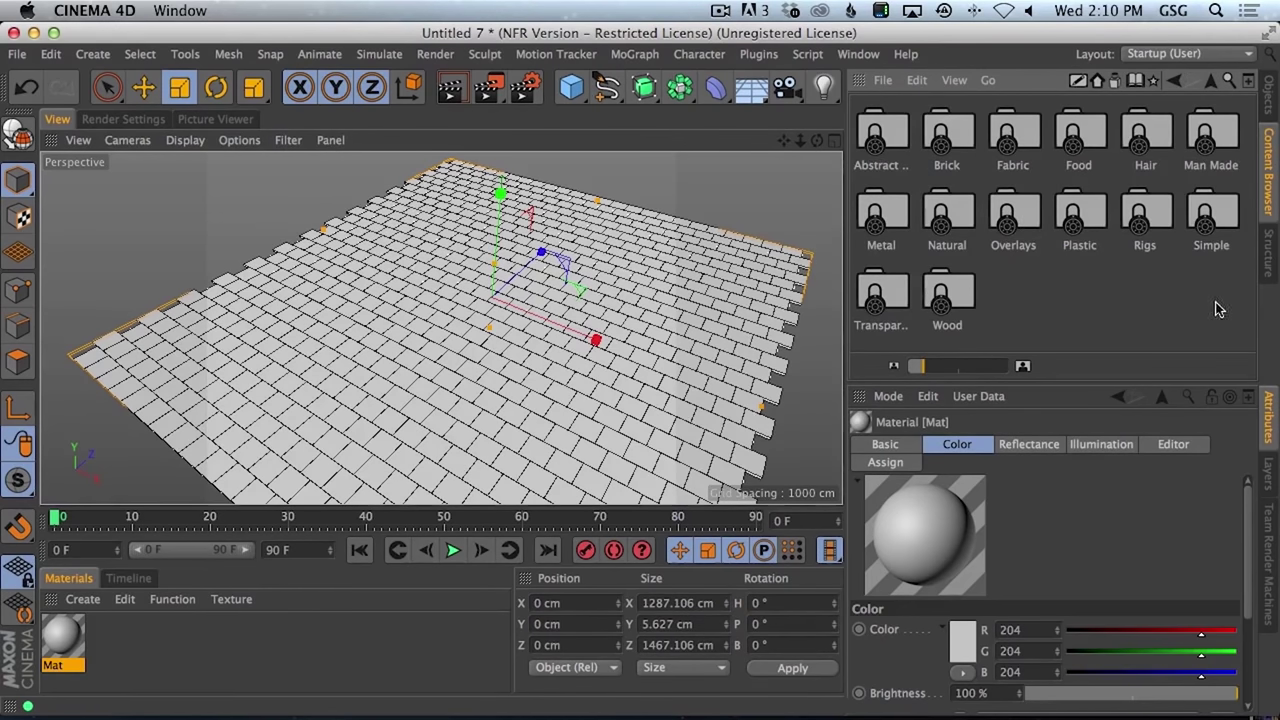
double_click(1224, 152)
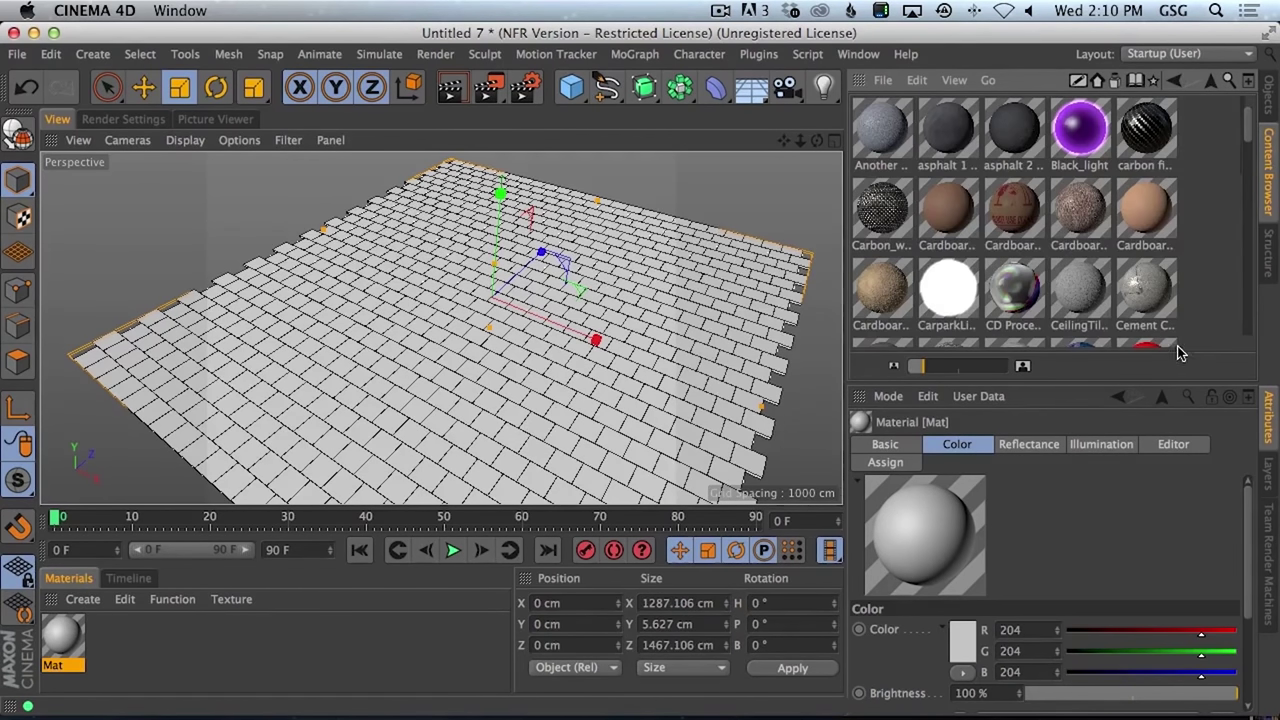
drag(1179, 383, 1172, 523)
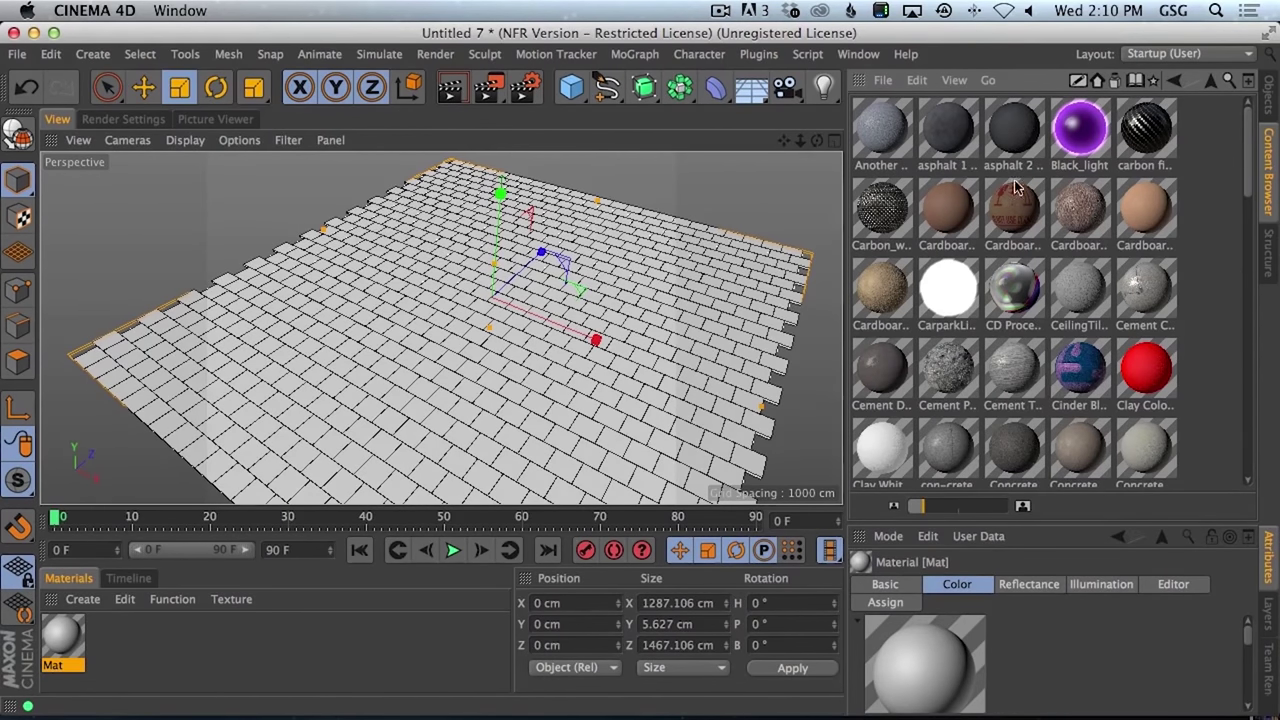
scroll(1024, 390, down, 3)
scroll(1126, 408, down, 5)
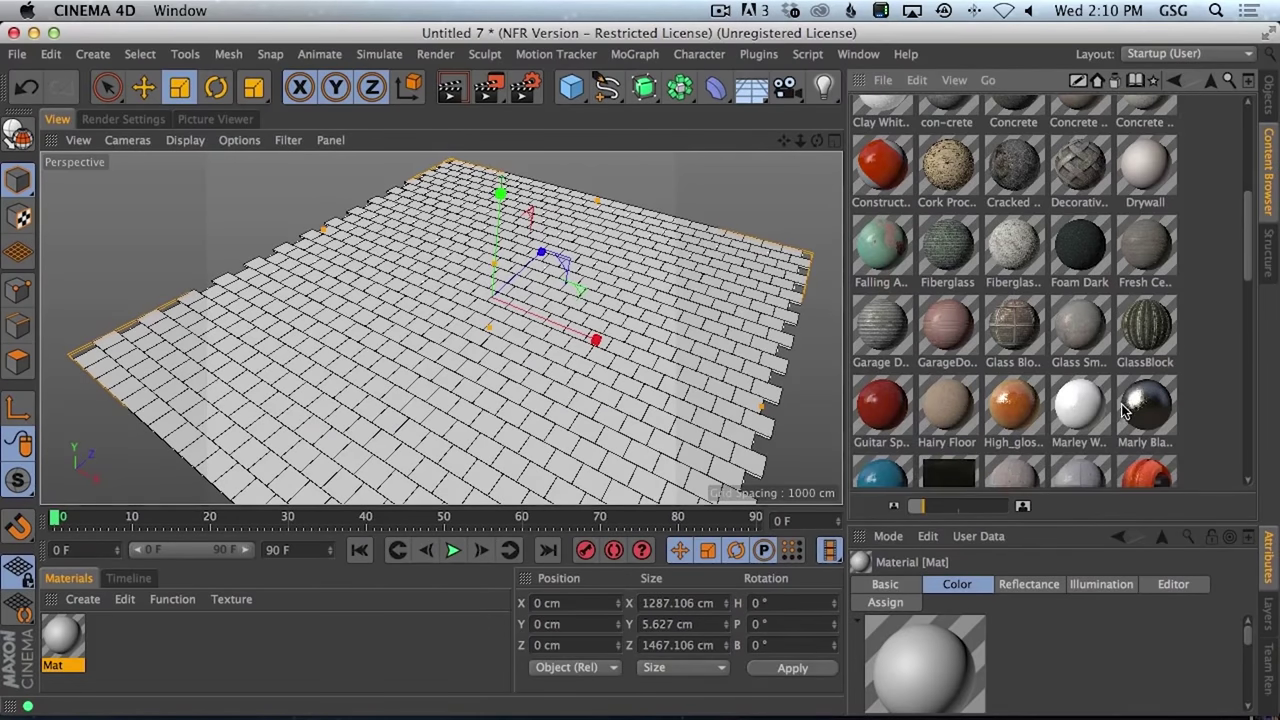
scroll(1126, 410, down, 6)
scroll(1117, 410, up, 10)
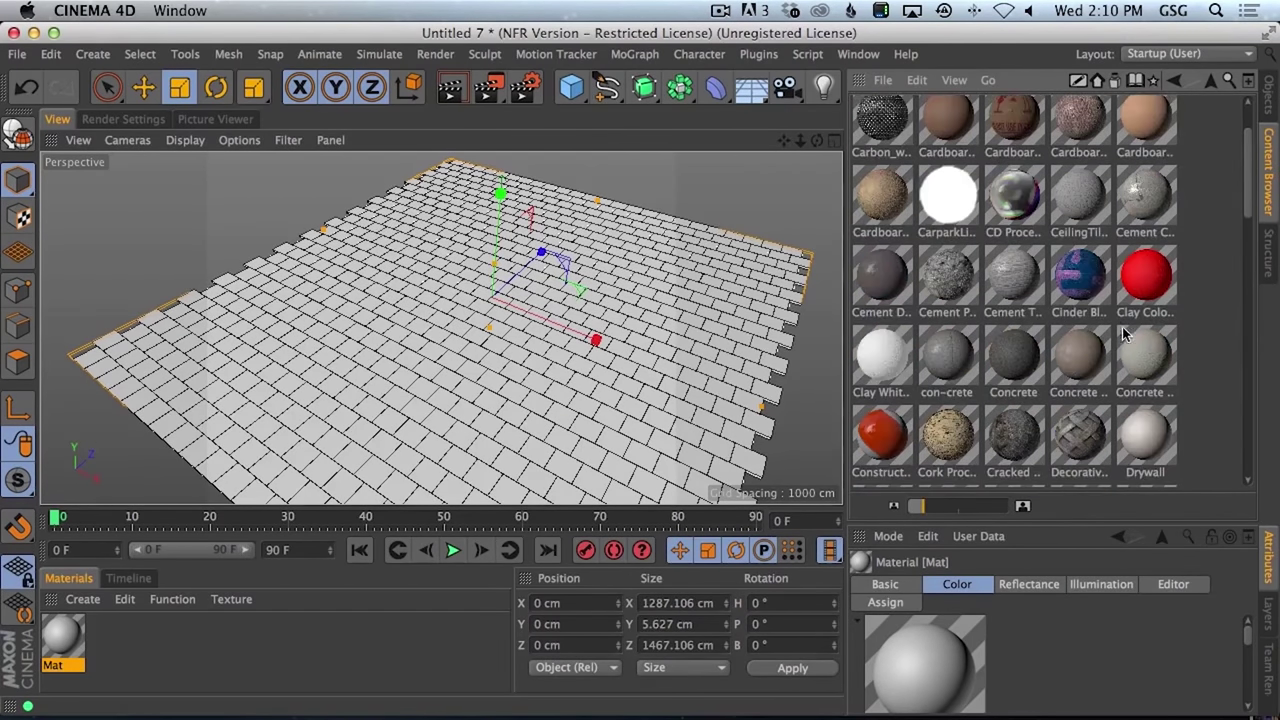
scroll(1125, 336, up, 1)
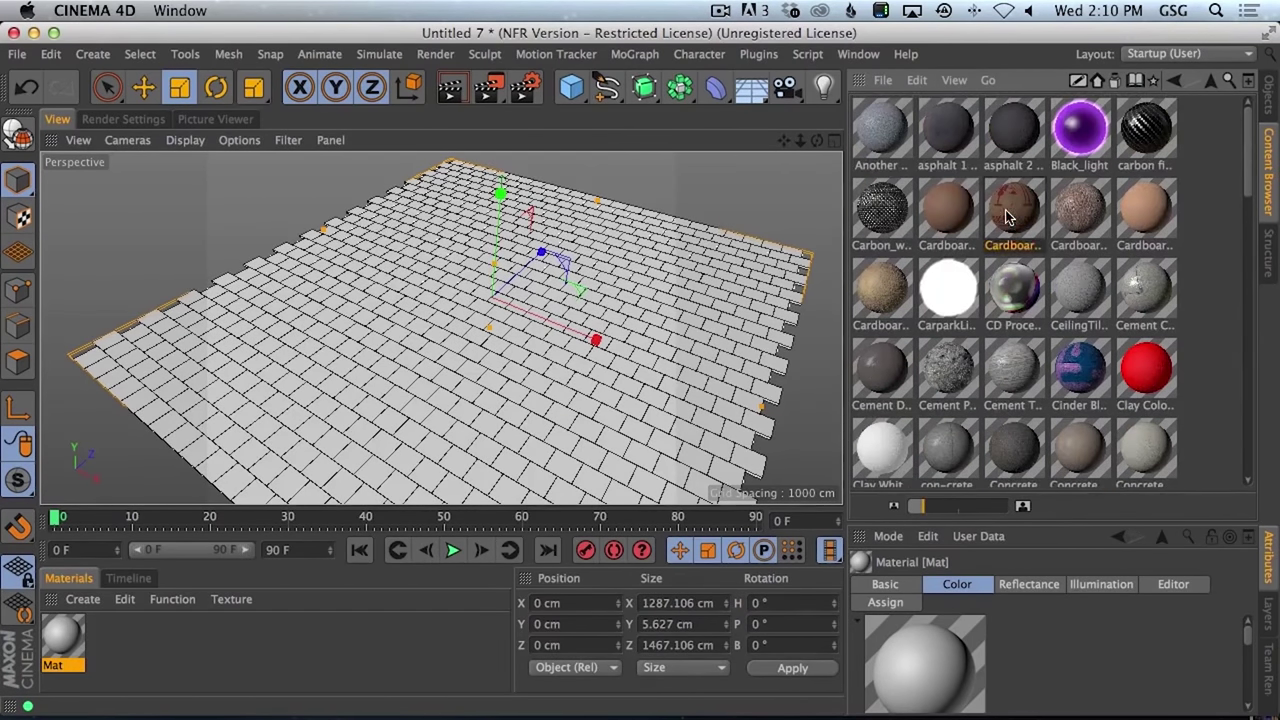
drag(335, 645, 341, 640)
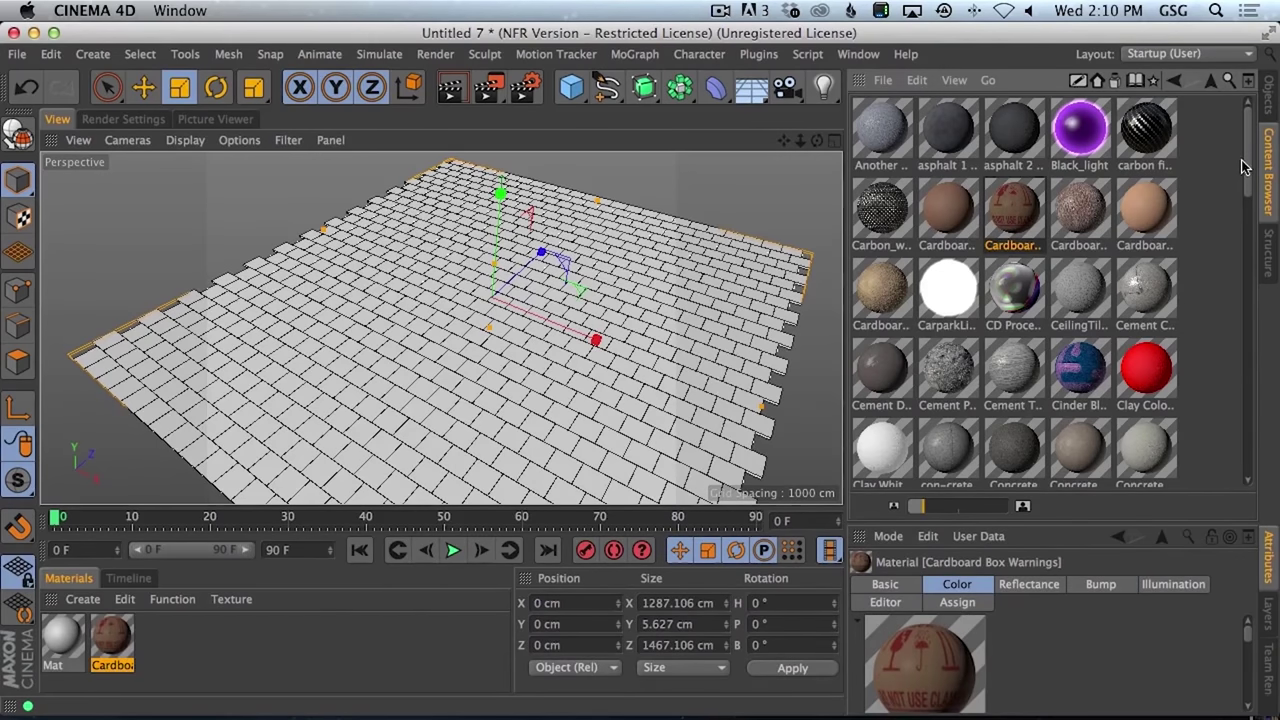
click(1269, 100)
- Apply the Cardboard material to the Cloner, delete Mat, and set the projection to Flat
drag(117, 637, 897, 105)
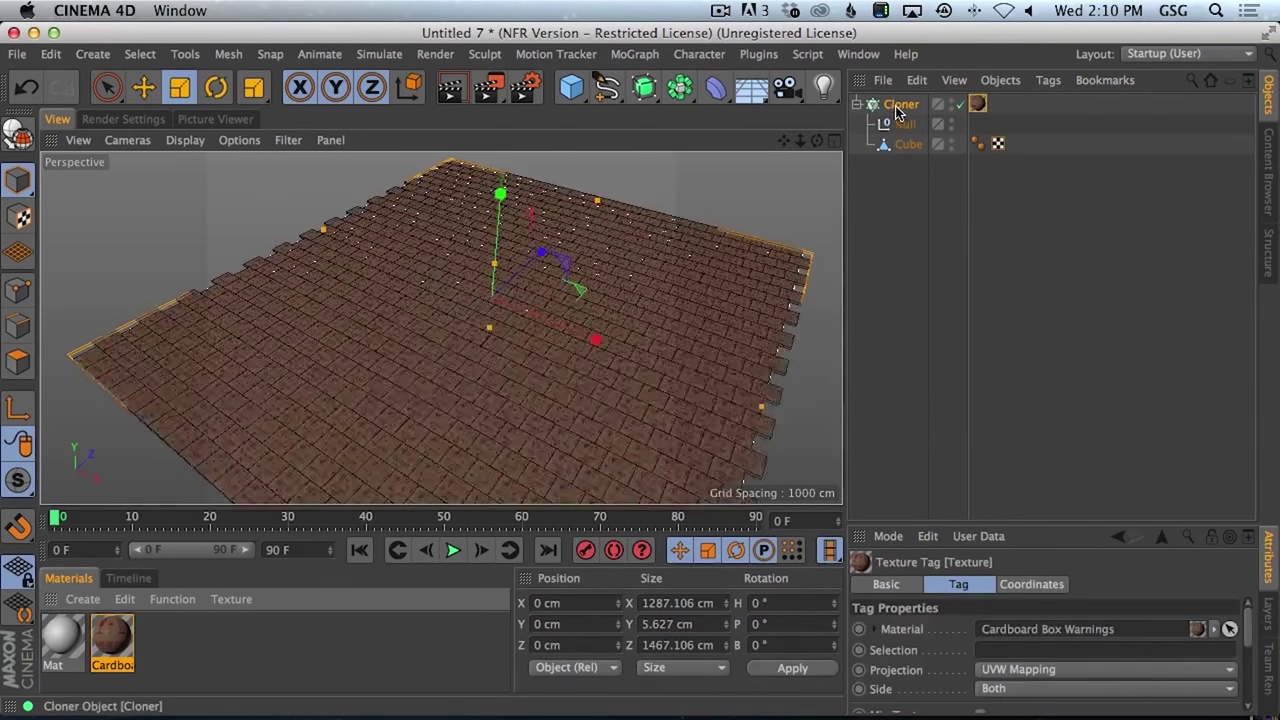
click(64, 645)
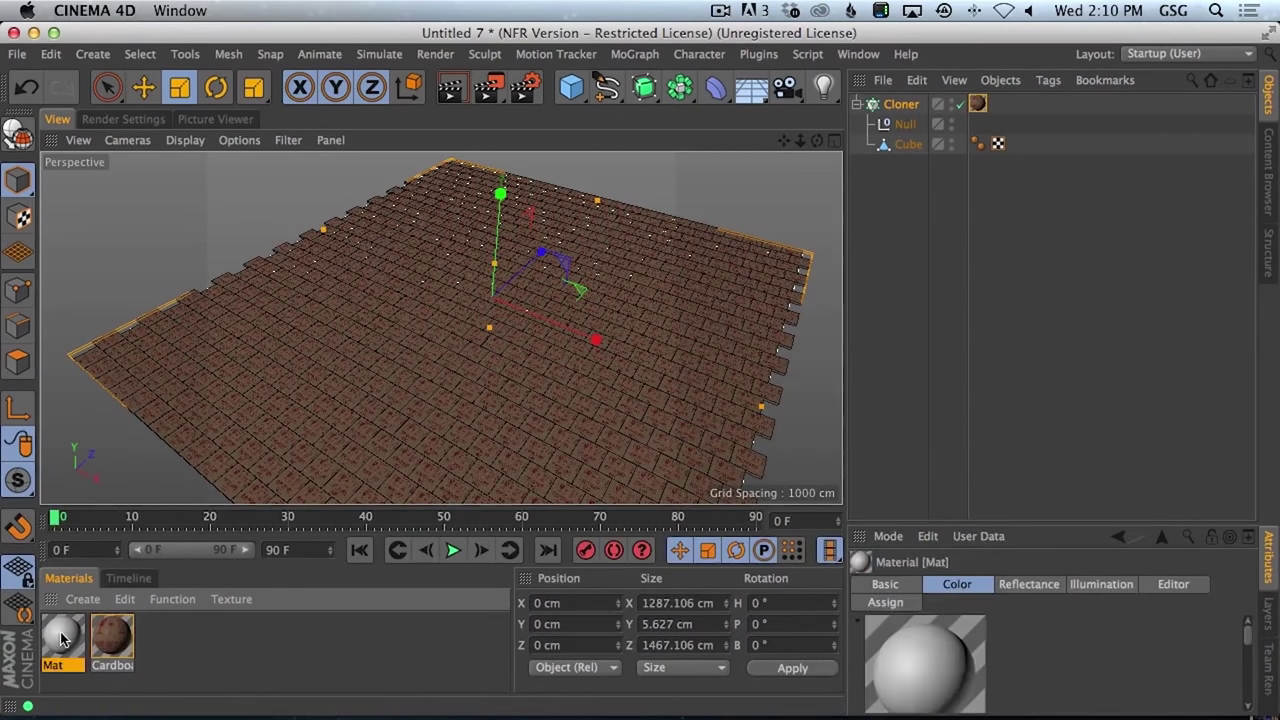
key(BackSpace)
click(980, 105)
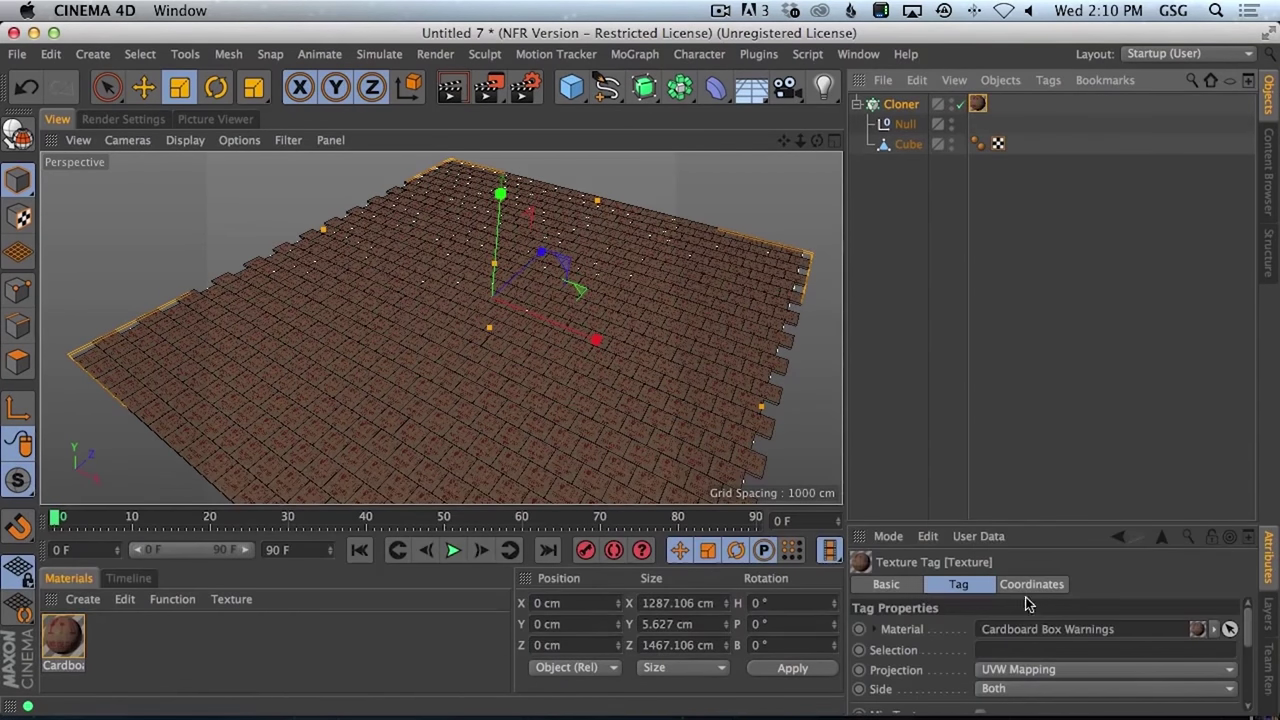
drag(1042, 521, 1042, 168)
click(1035, 312)
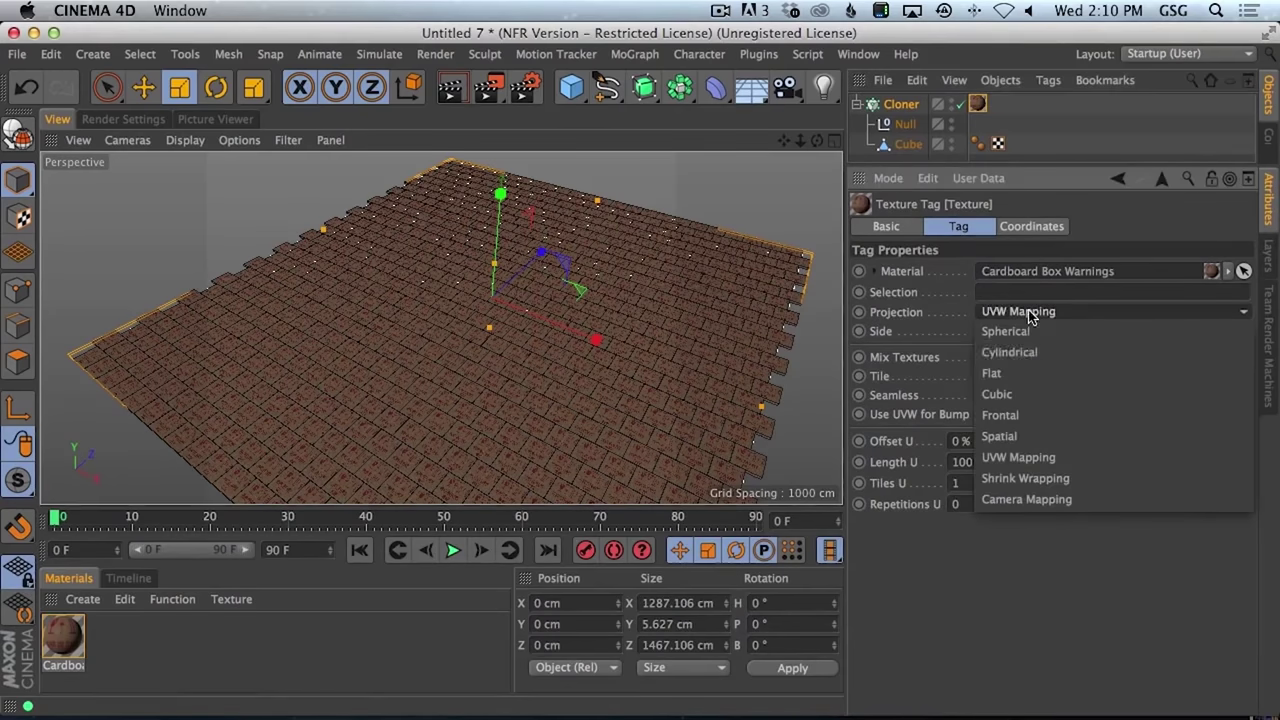
click(1033, 371)
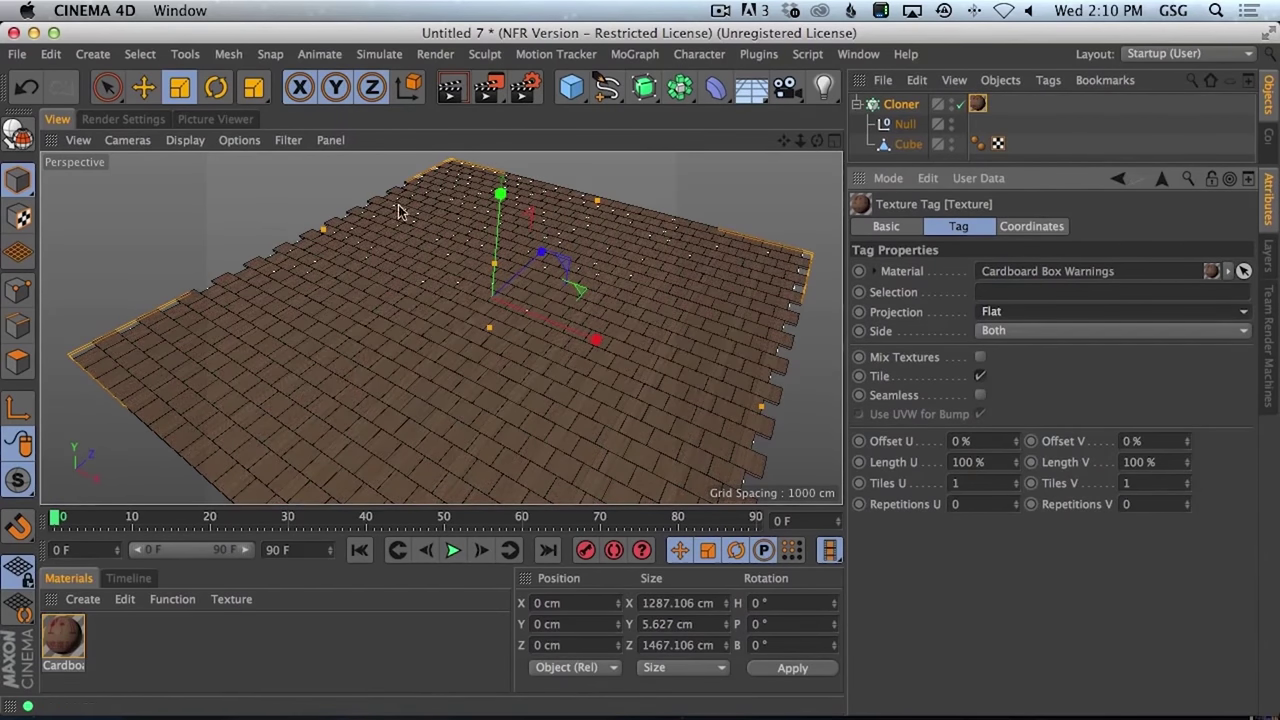
- Rotate the flat projection 90°, scale it to about 496 cm, then flip it 180°
click(18, 217)
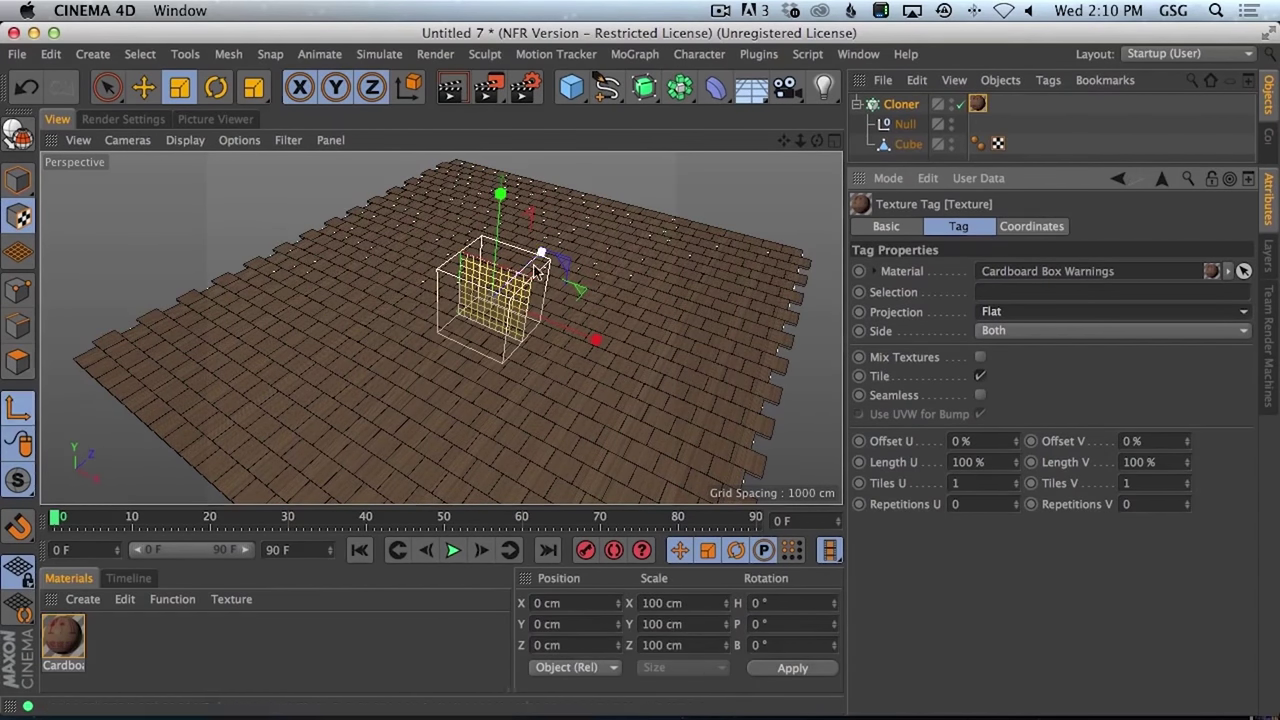
key(t)
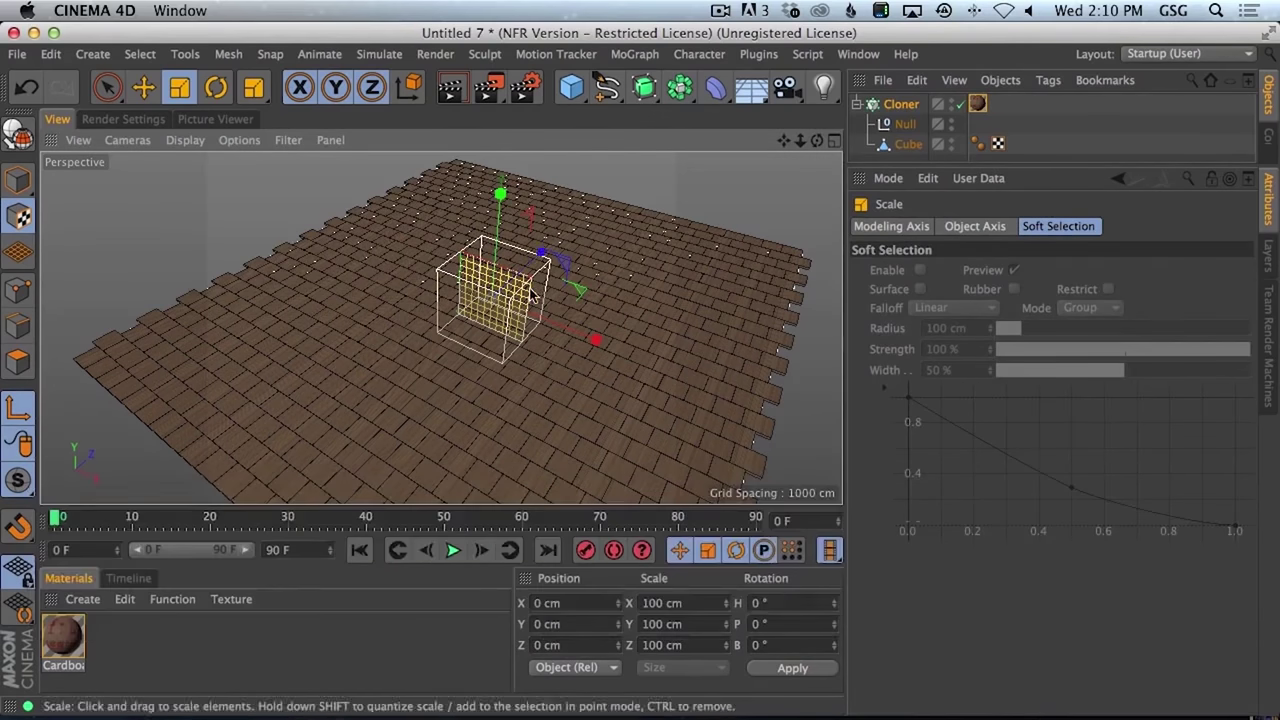
key(r)
shift+drag(468, 282, 491, 297)
key(shift+t)
key(t)
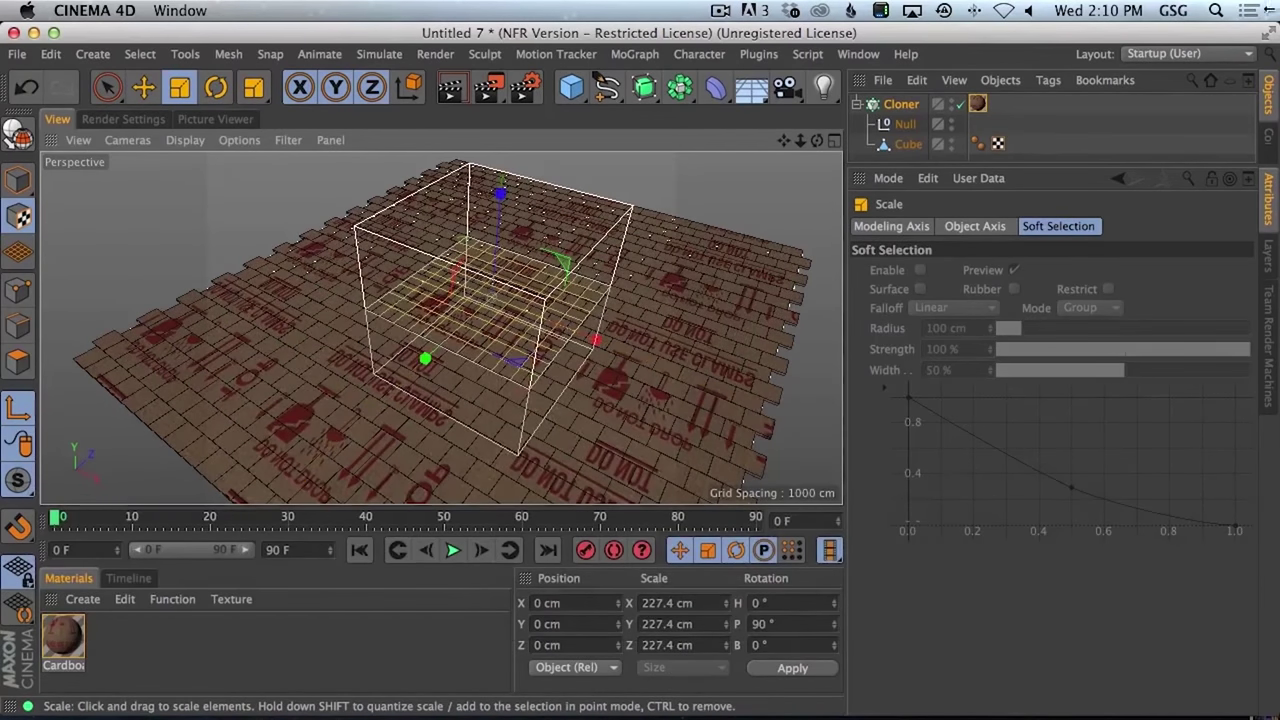
drag(281, 420, 495, 274)
key(alt)
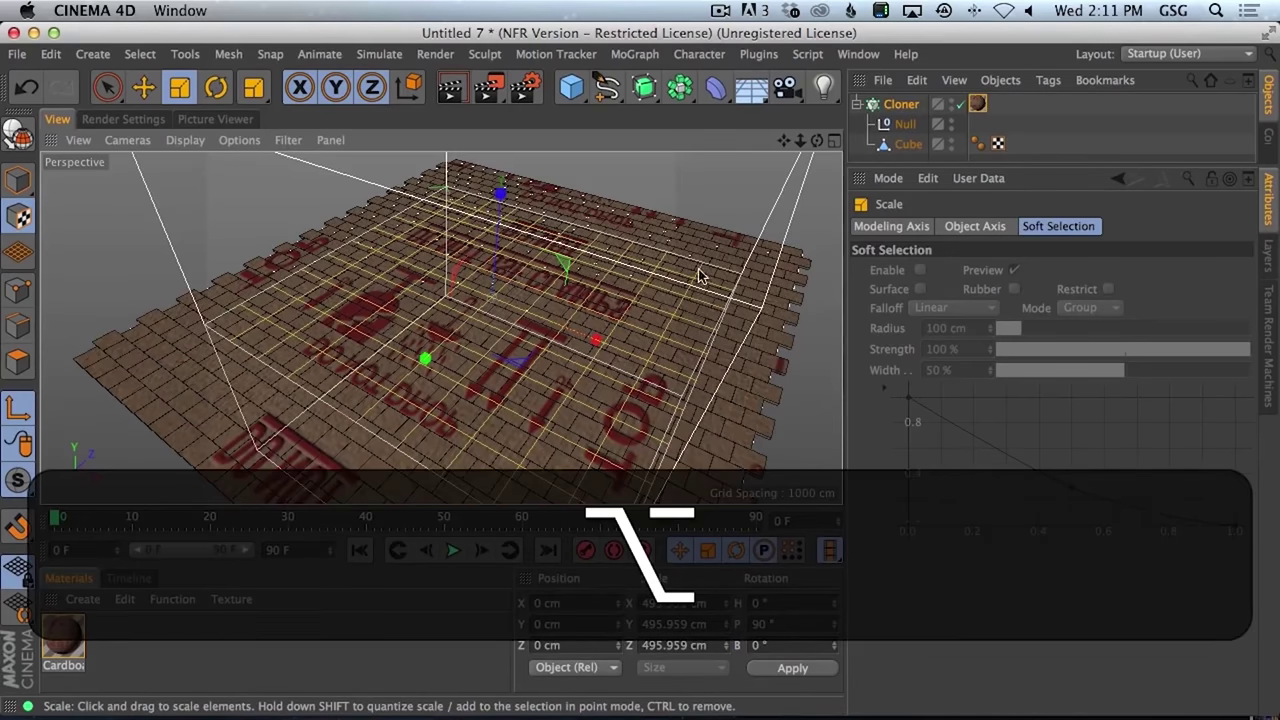
alt+drag(700, 277, 670, 265)
key(r)
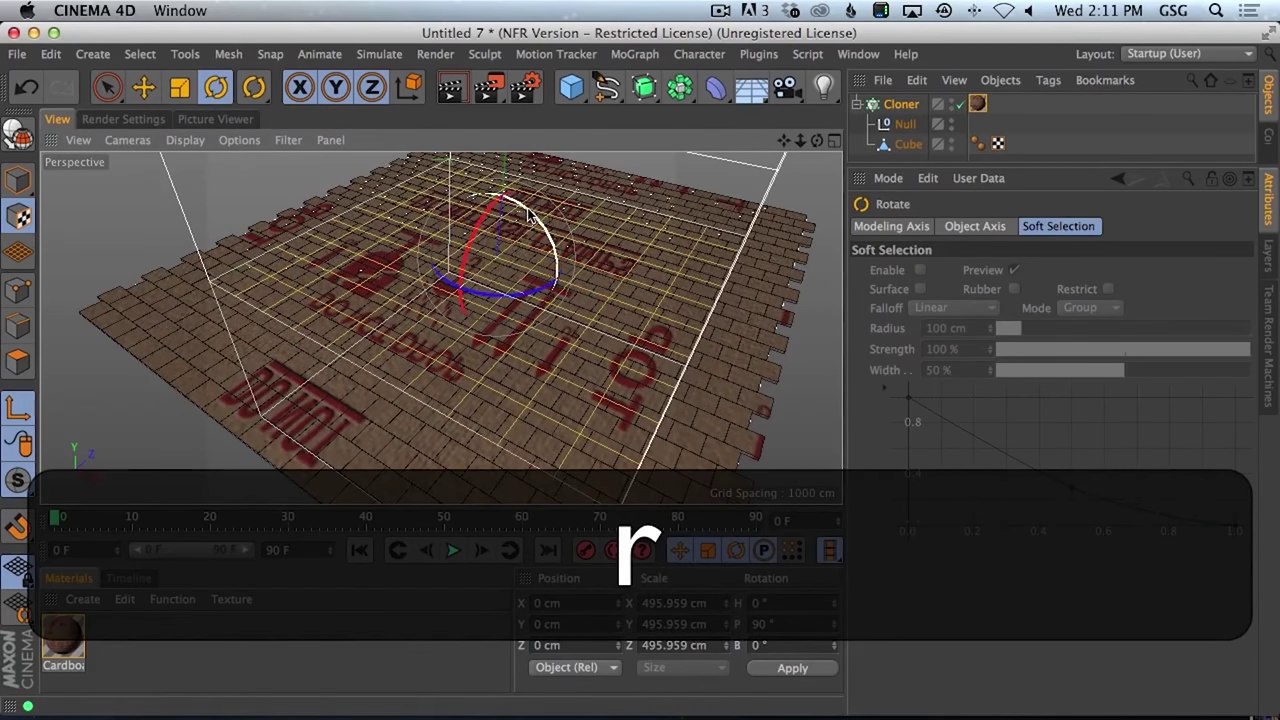
drag(530, 215, 510, 318)
key(alt)
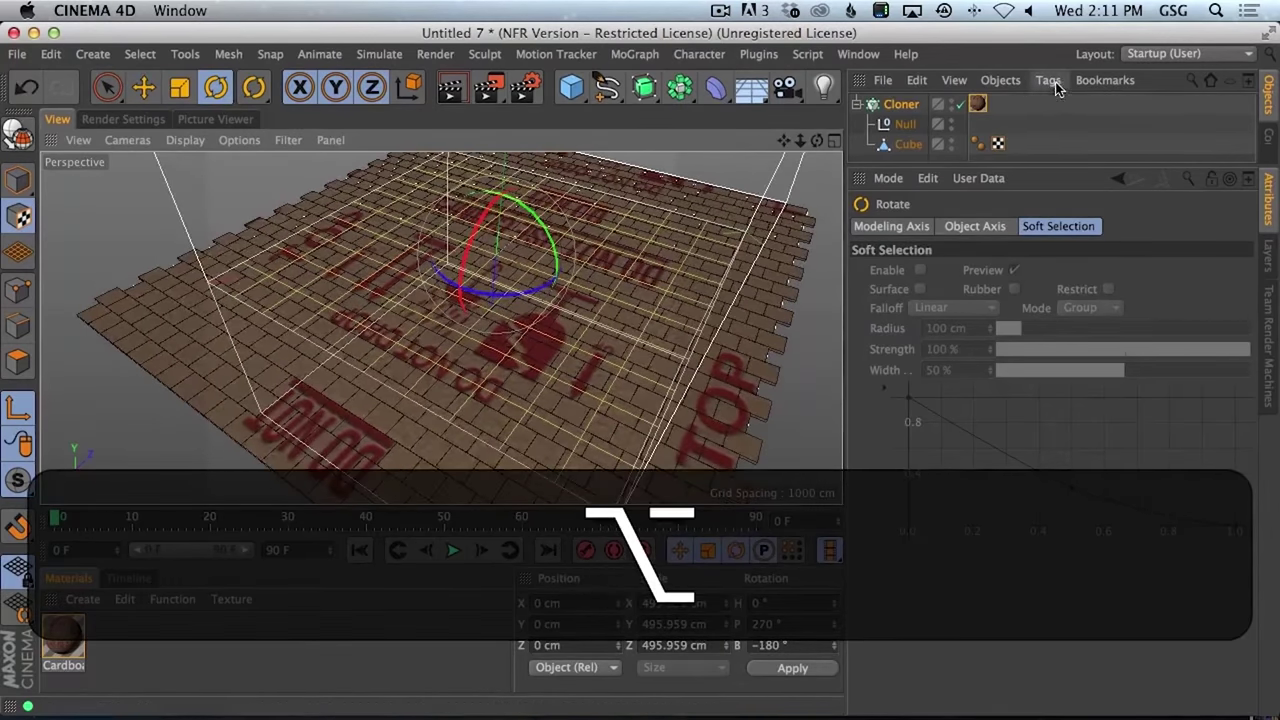
- Add a Random effector to the Cloner, undo a Strength test, and disable the effector
click(905, 104)
click(556, 54)
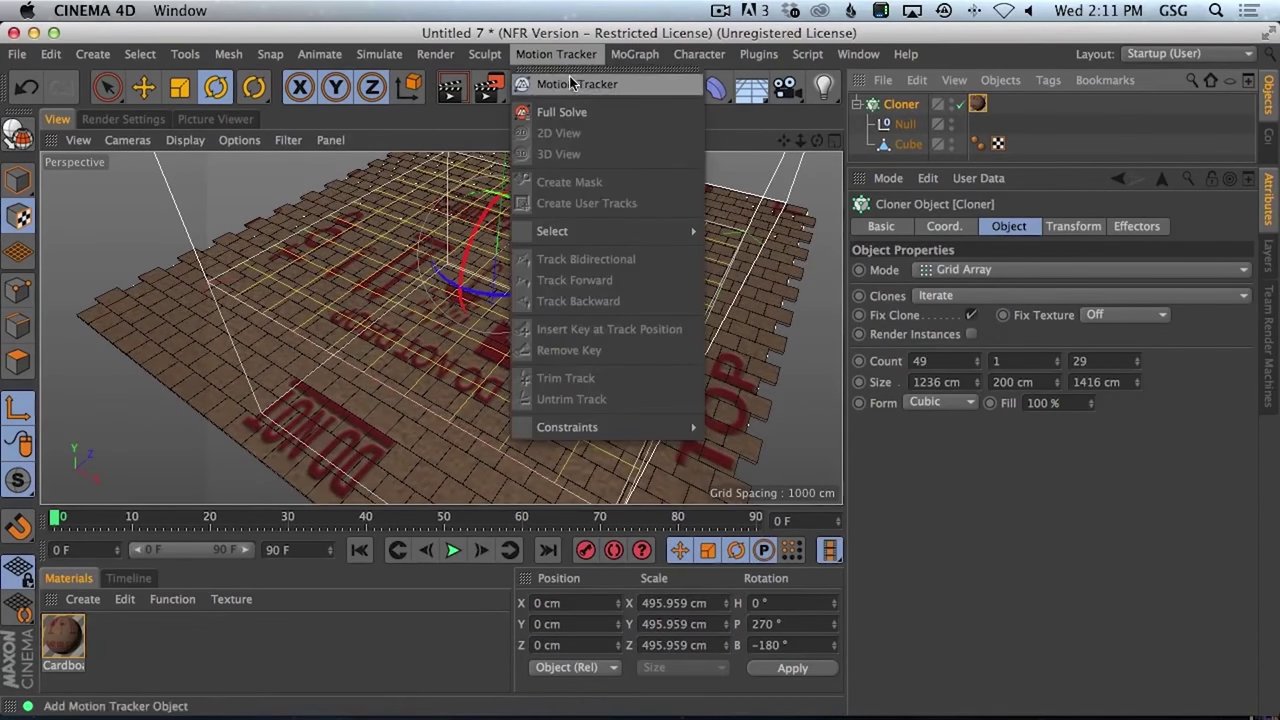
mouse_move(652, 84)
click(824, 243)
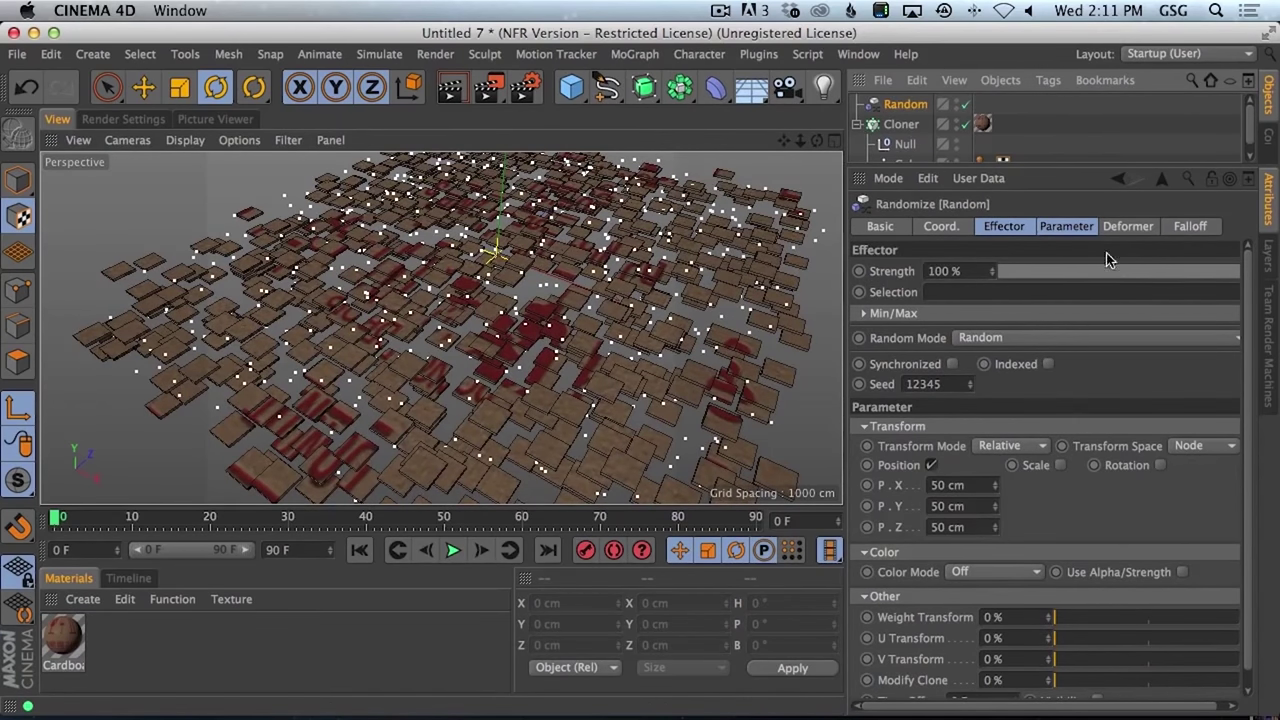
mouse_move(995, 277)
mouse_down()
mouse_move(1020, 85)
mouse_move(970, 420)
mouse_move(960, 378)
mouse_move(990, 262)
mouse_move(994, 334)
mouse_up()
key(super+z)
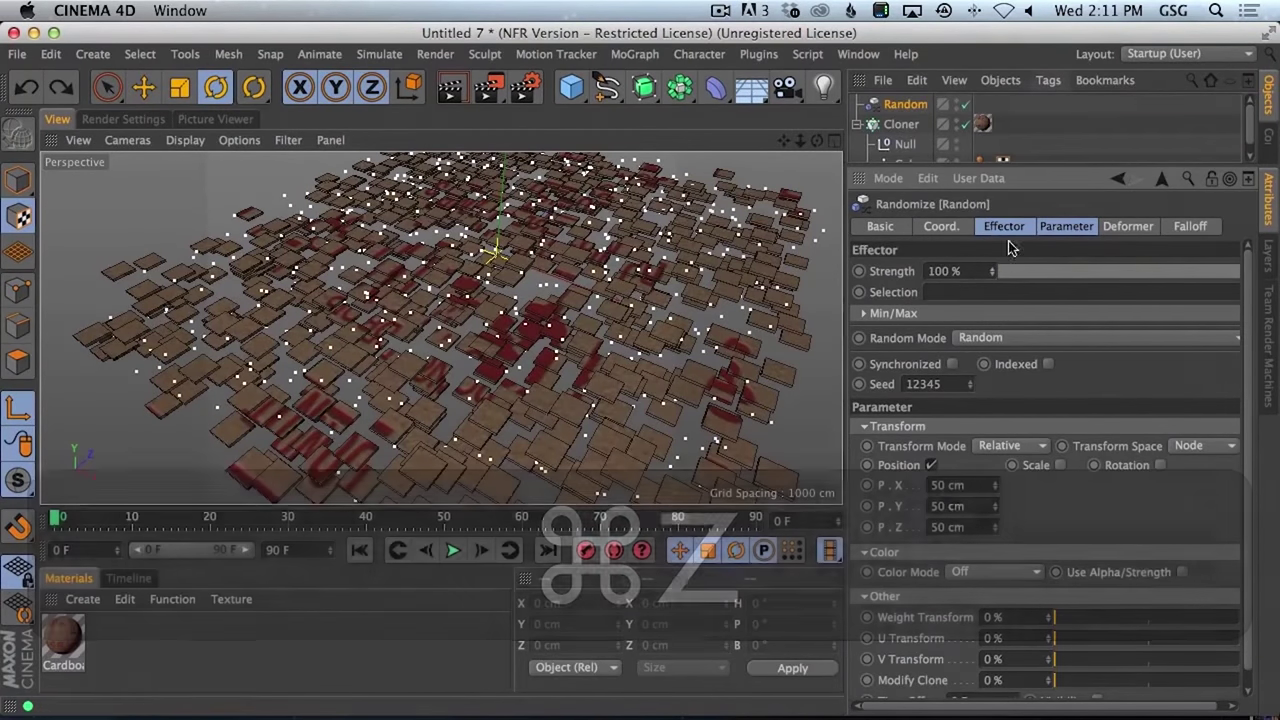
click(965, 104)
click(982, 123)
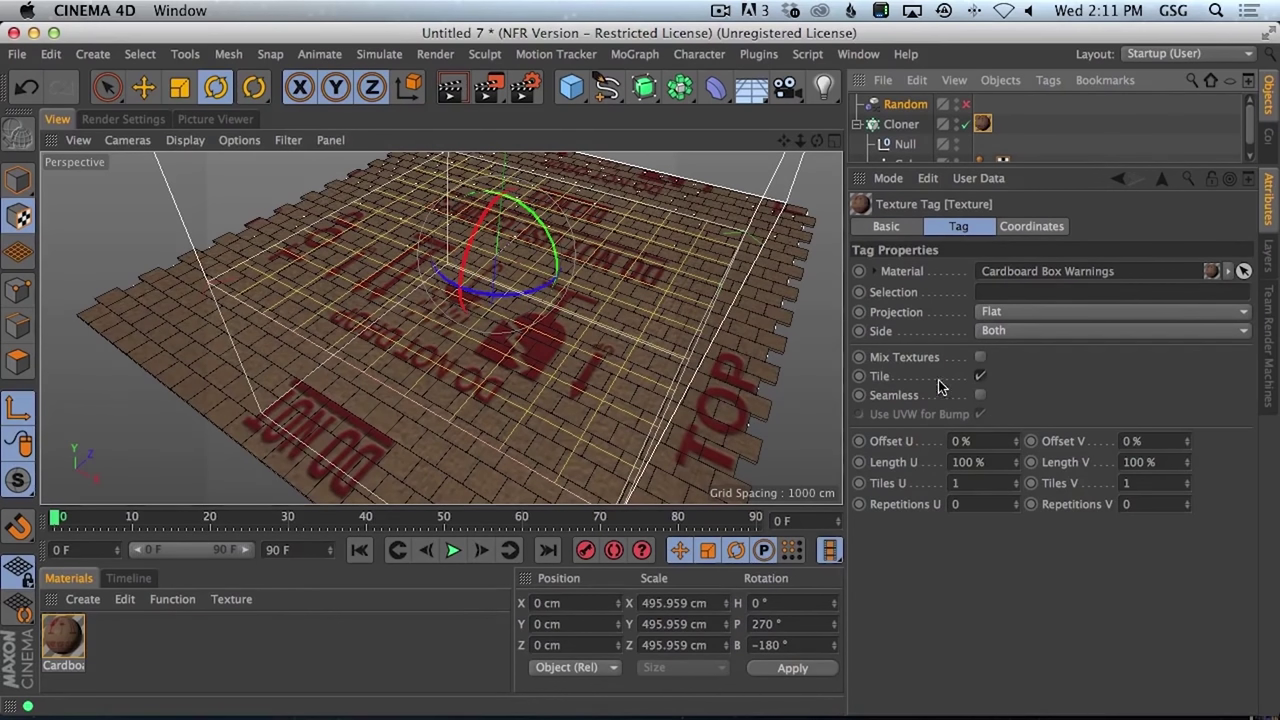
click(900, 124)
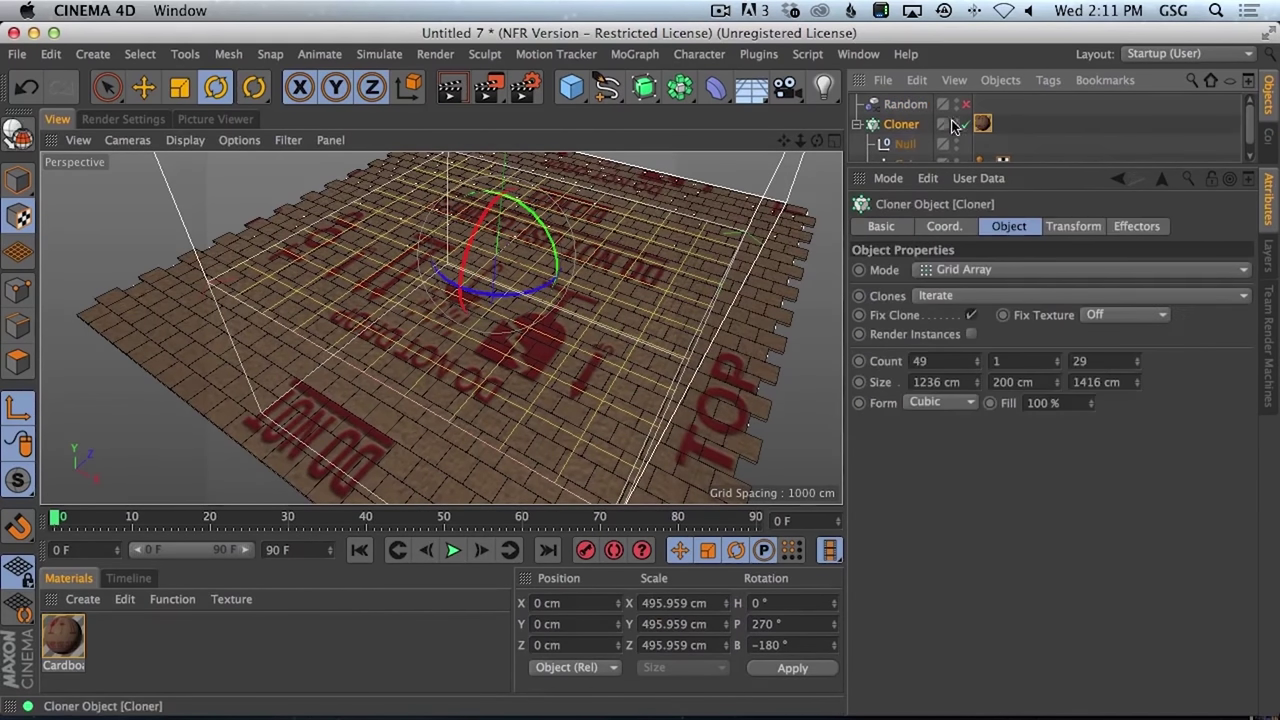
click(982, 123)
click(901, 124)
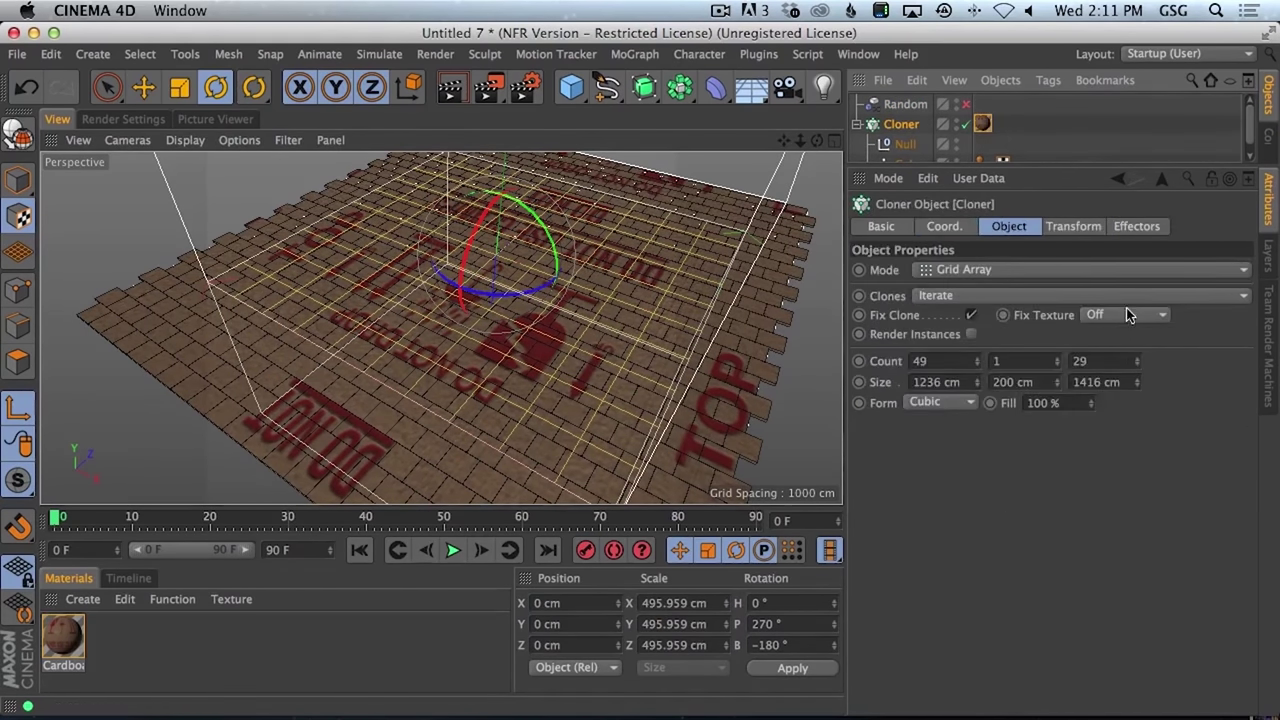
click(1100, 315)
click(1106, 354)
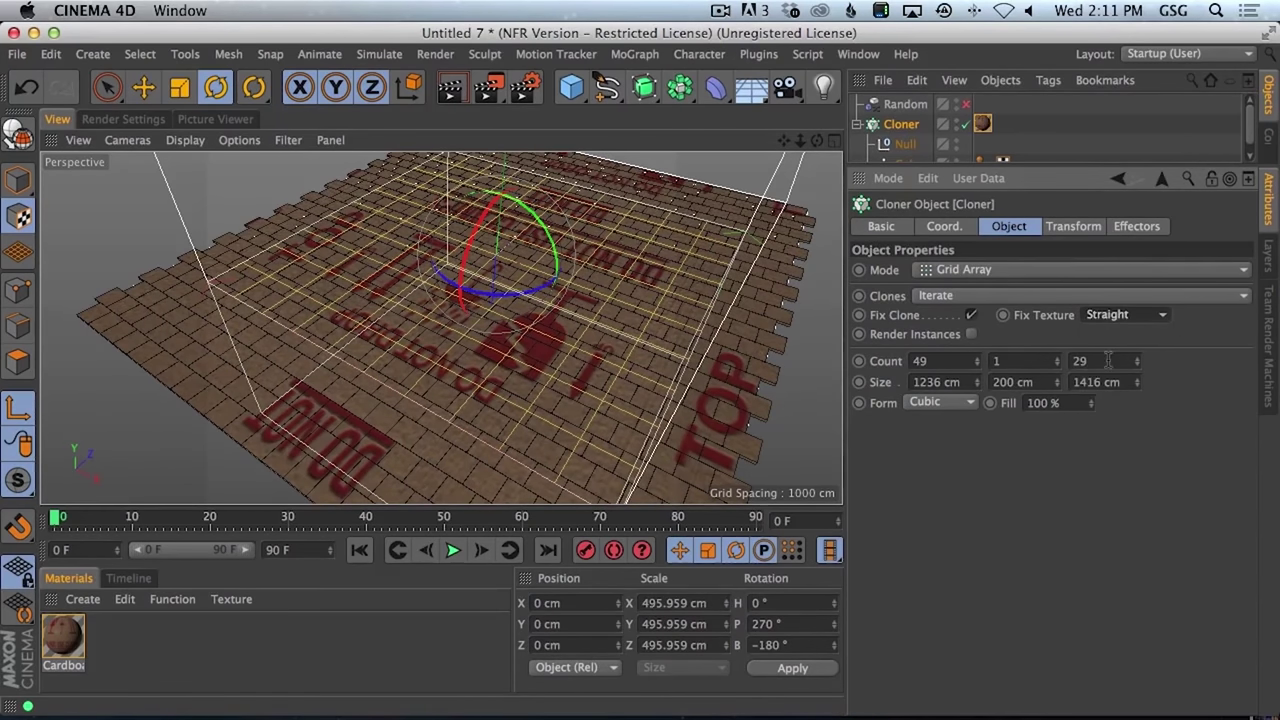
click(965, 105)
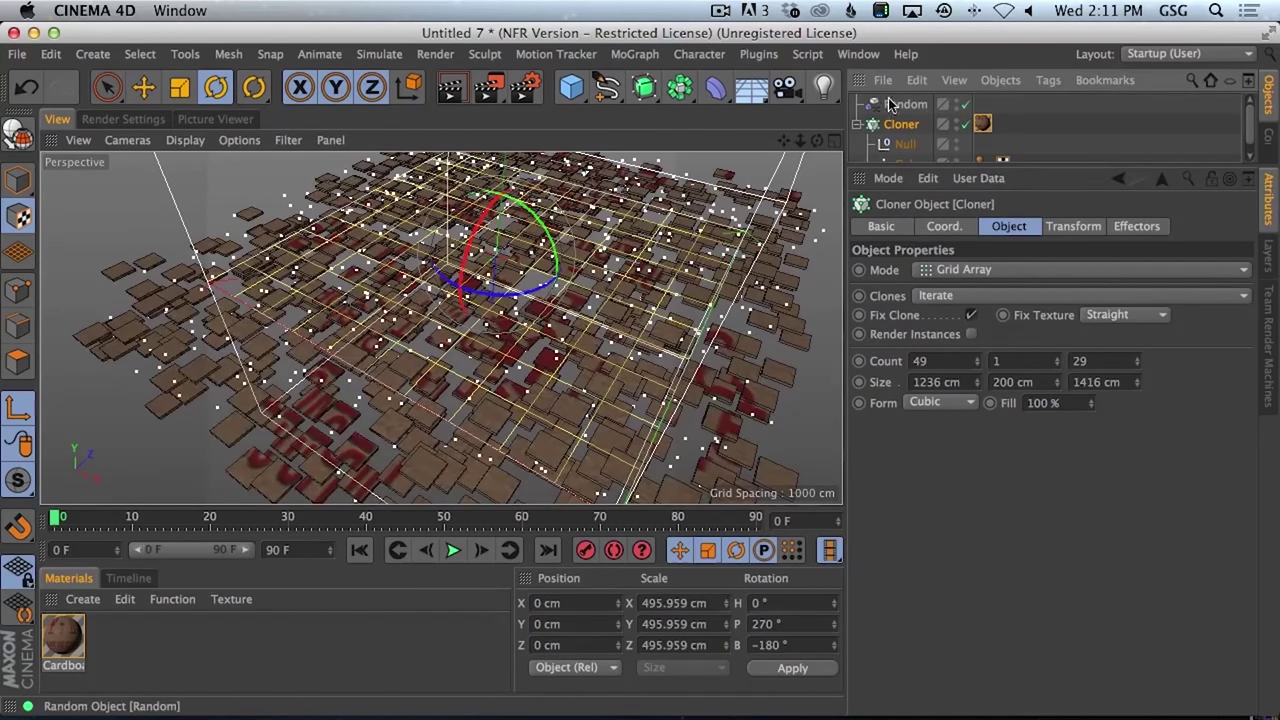
click(876, 104)
mouse_move(1126, 283)
mouse_down()
mouse_move(990, 280)
mouse_move(1236, 283)
mouse_move(998, 283)
mouse_up()
click(887, 124)
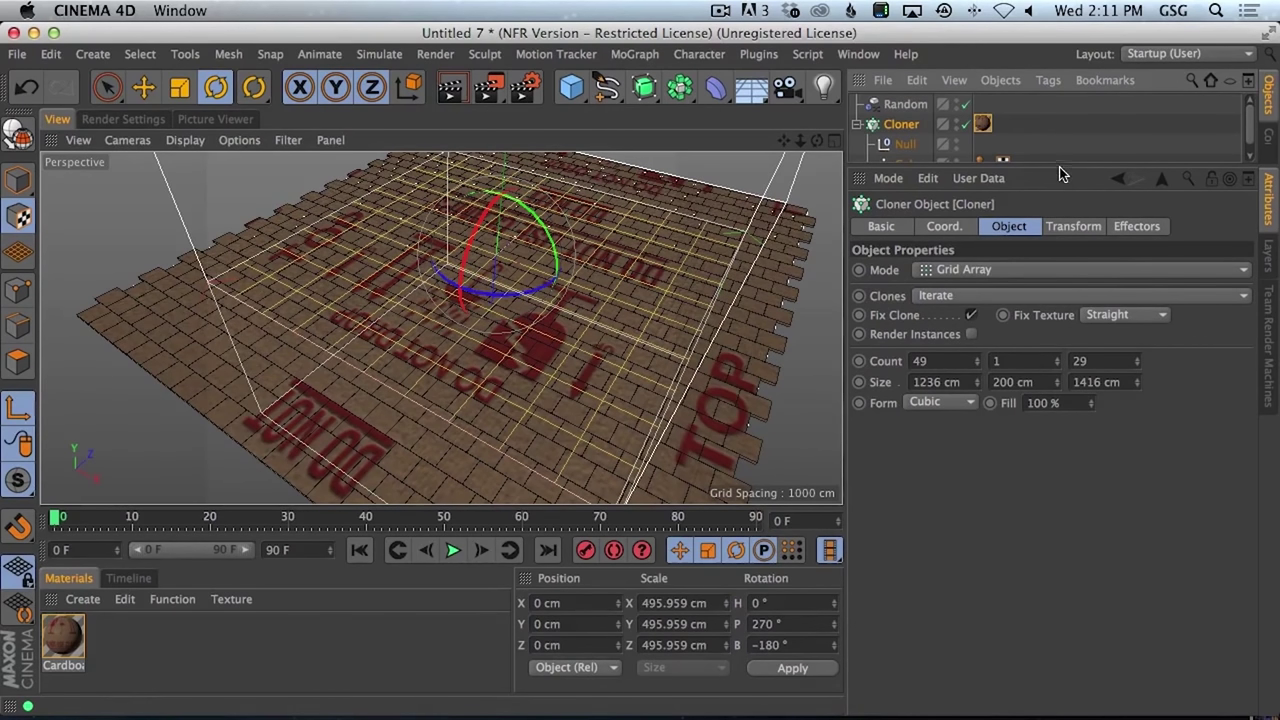
drag(1061, 174, 1051, 242)
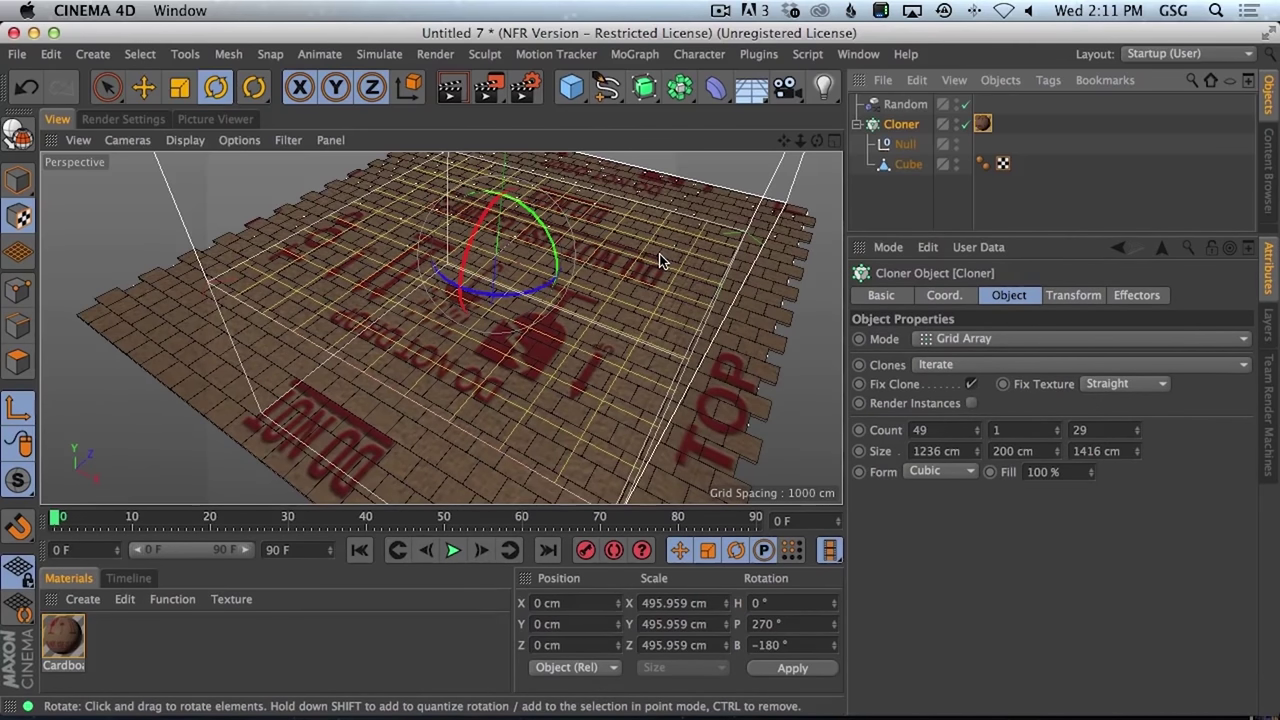
alt+drag(575, 312, 217, 345)
alt+drag(420, 308, 485, 245)
alt+drag(572, 293, 569, 286)
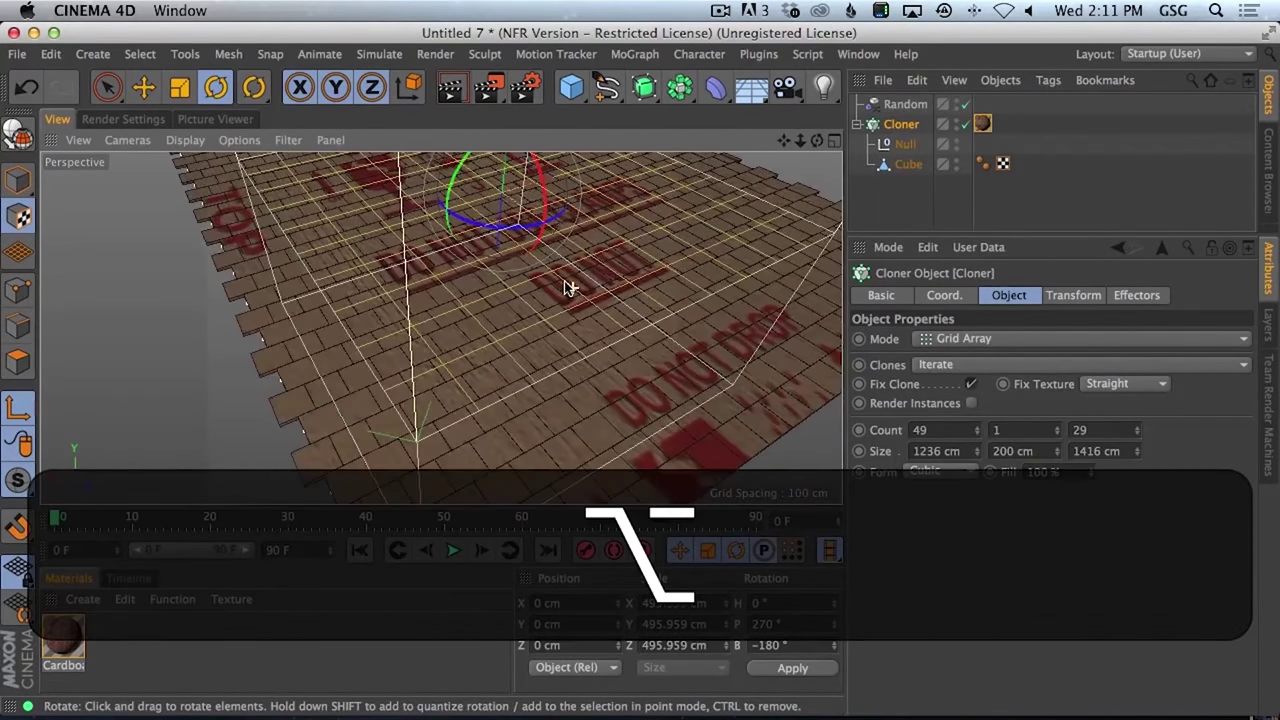
key(alt+super+r)
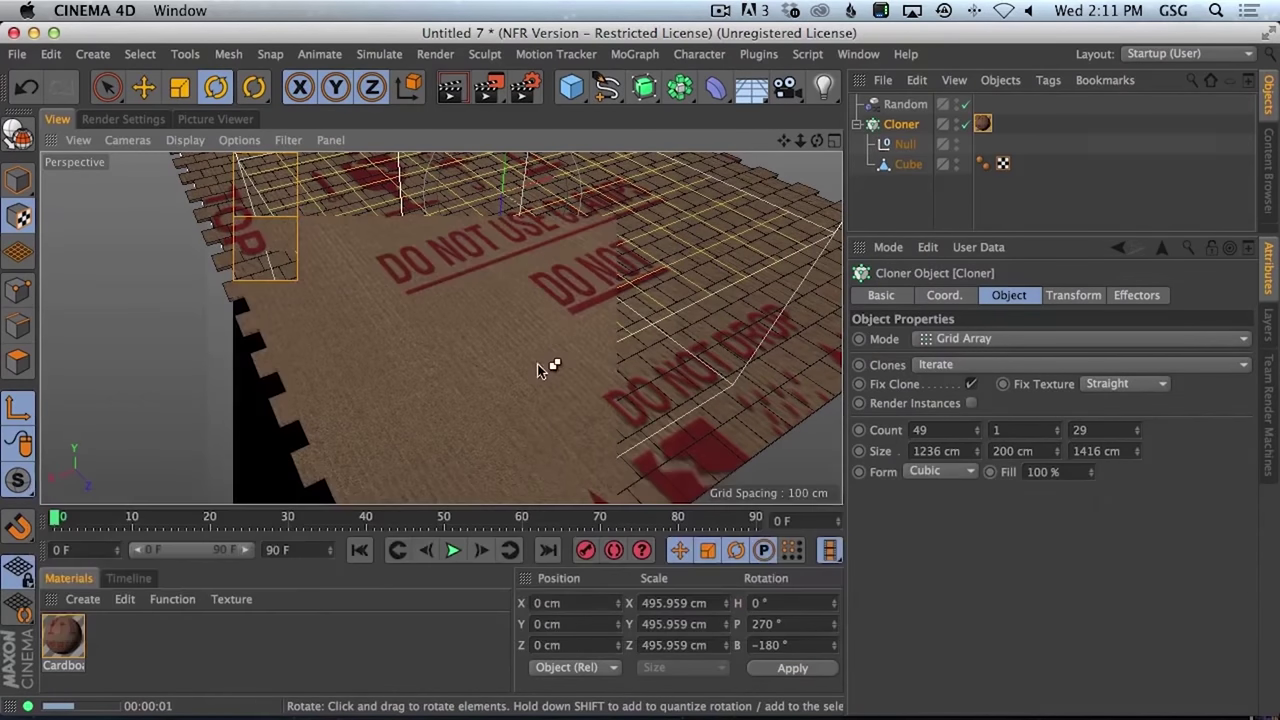
alt+drag(521, 430, 600, 380)
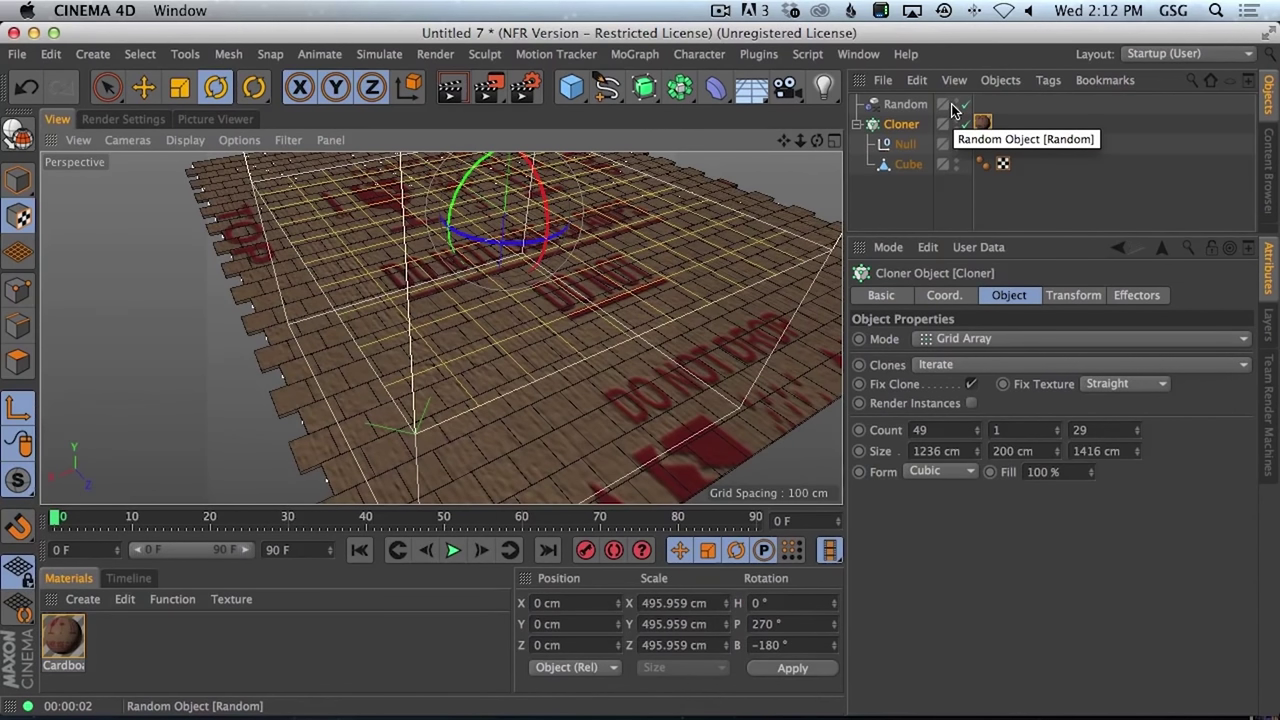
alt+drag(560, 330, 613, 305)
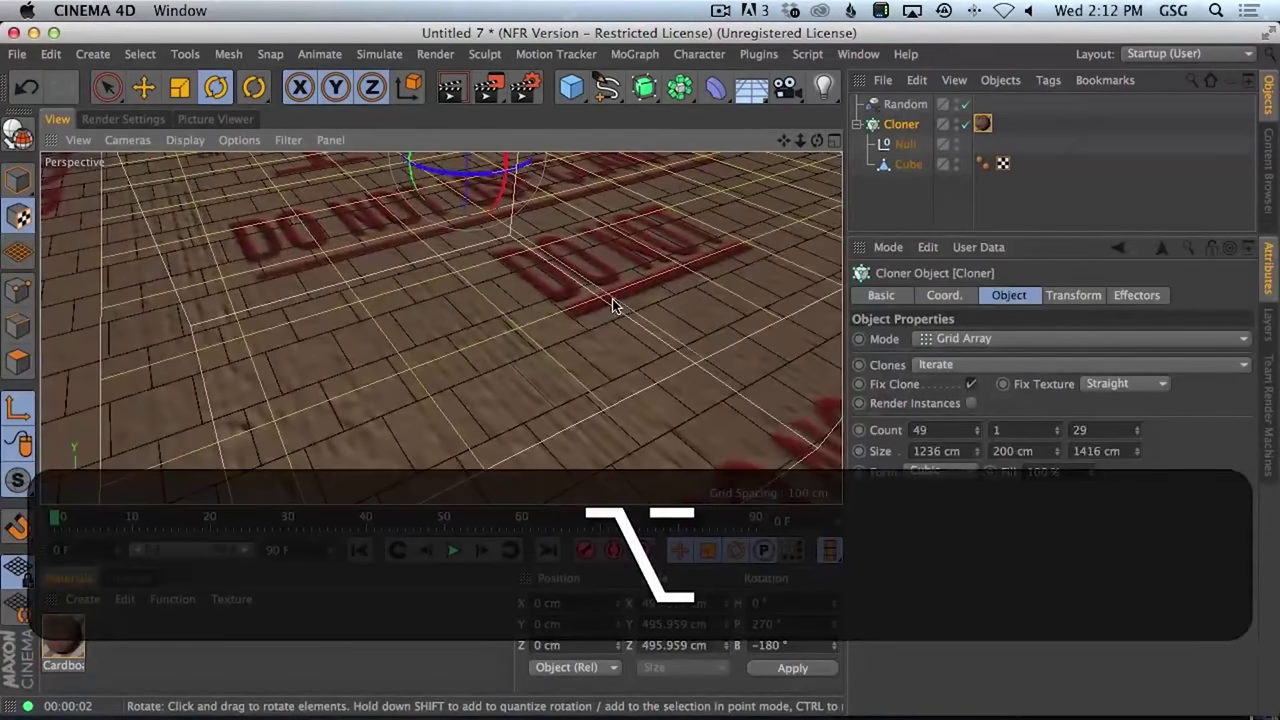
alt+right_drag(530, 390, 643, 370)
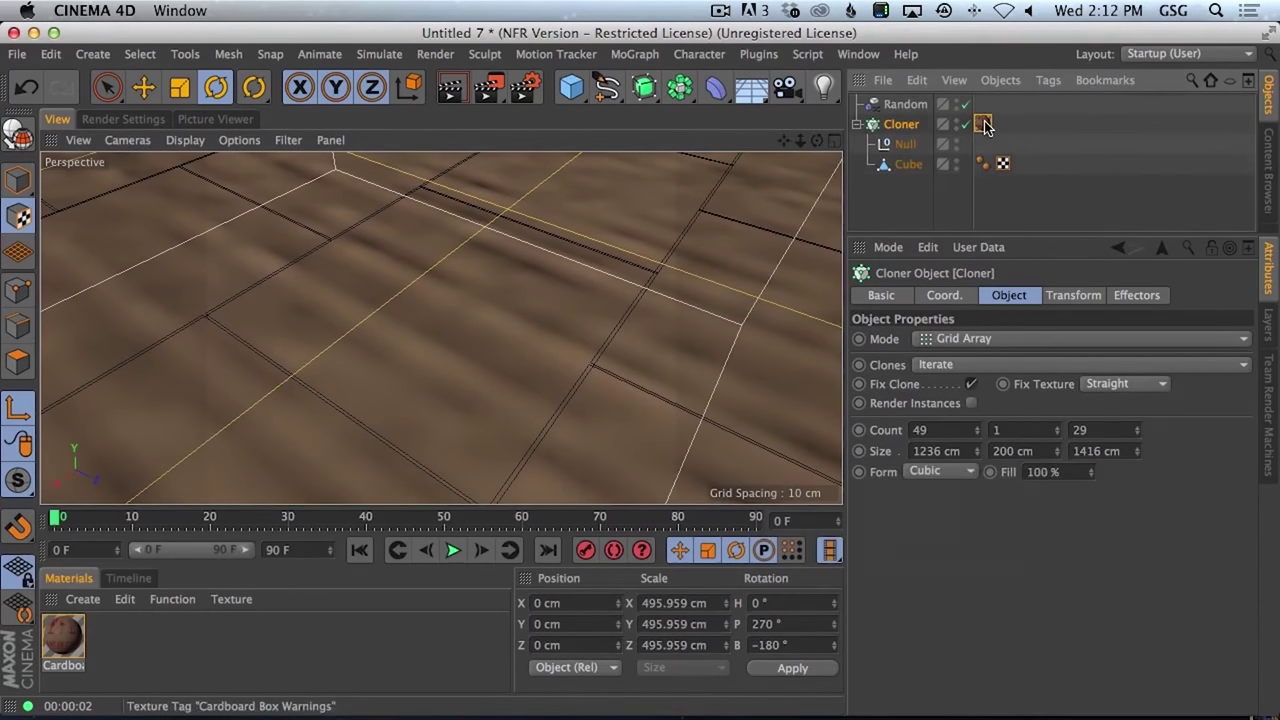
click(982, 123)
- Set the Cloner's grid Size Z to 1433 cm and Size X to 1229 cm
click(903, 124)
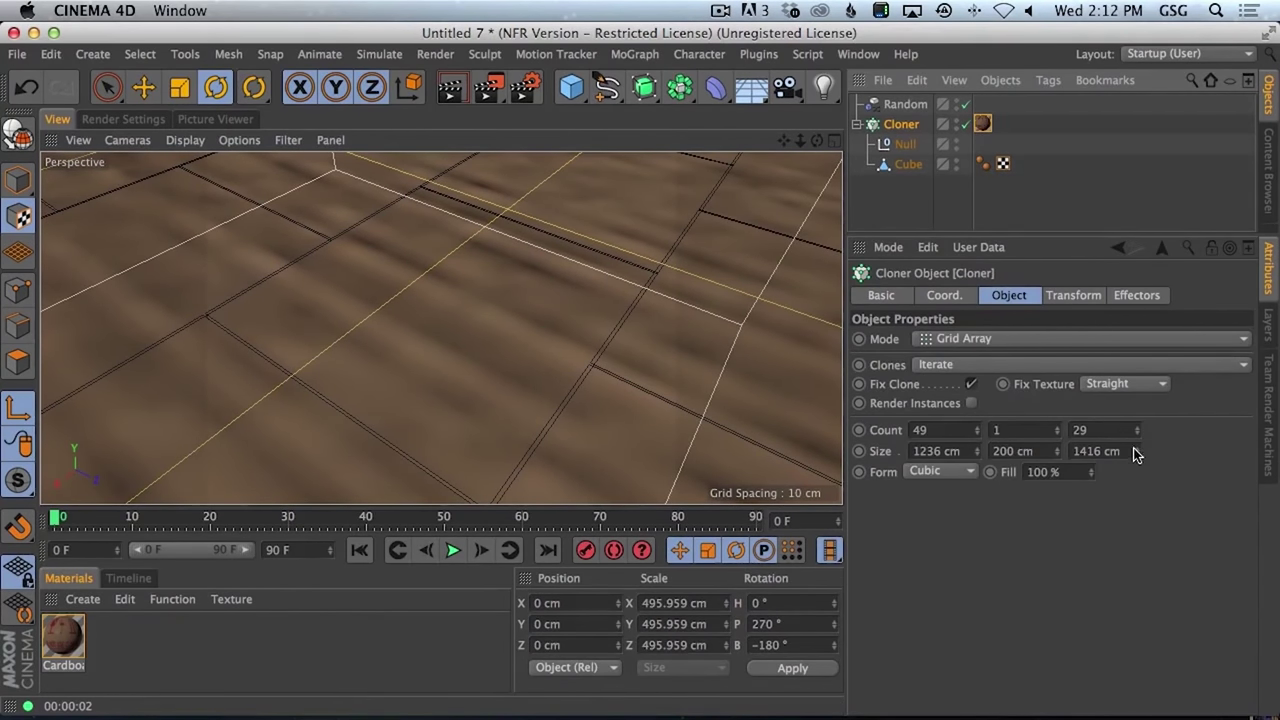
drag(1136, 454, 1138, 455)
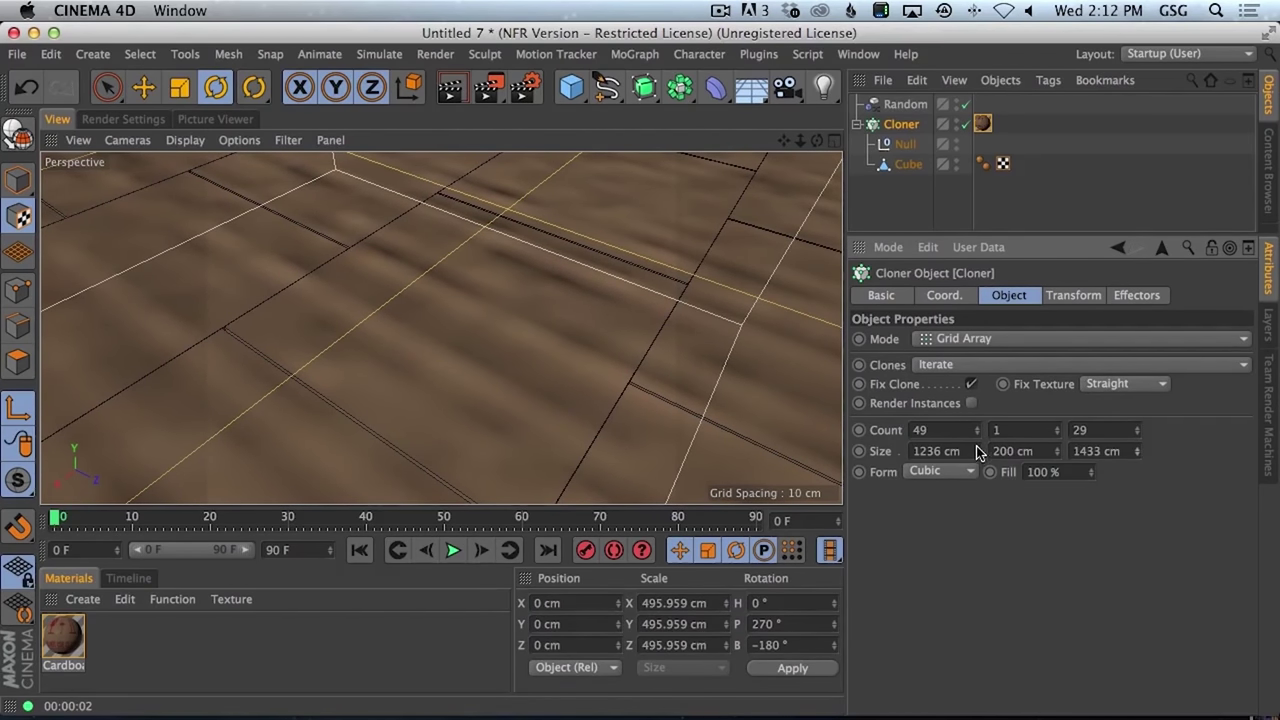
drag(978, 451, 978, 458)
- Render the view and run a live render region to check the warning-label alignment on the tiles
key(super+r)
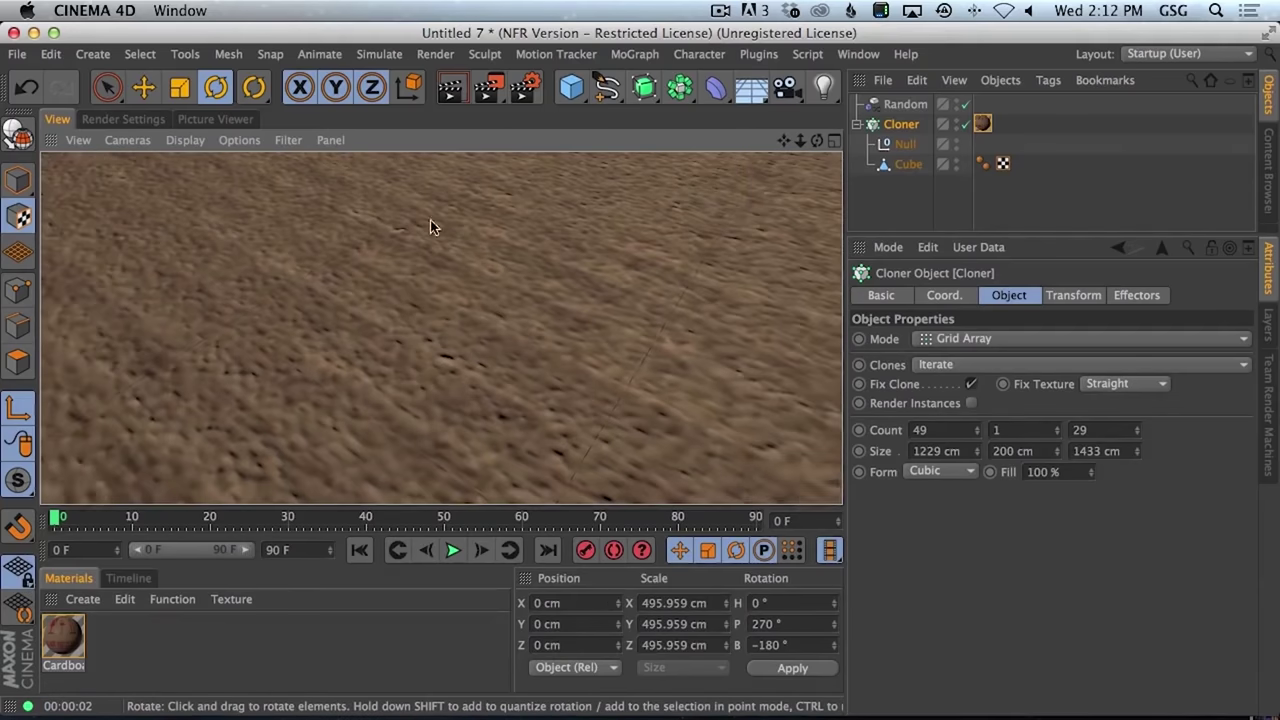
scroll(618, 300, down, 5)
key(alt+super+r)
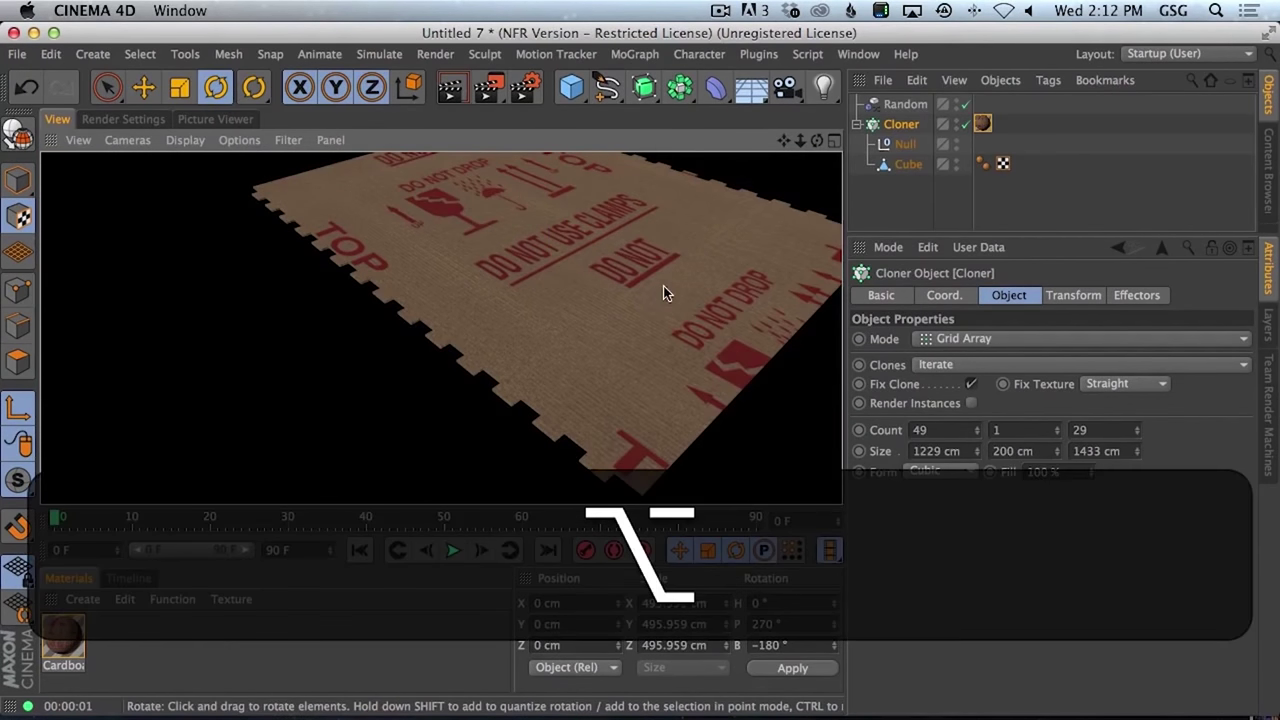
mouse_move(642, 285)
alt+mouse_down()
mouse_move(477, 329)
mouse_move(629, 287)
alt+mouse_up()
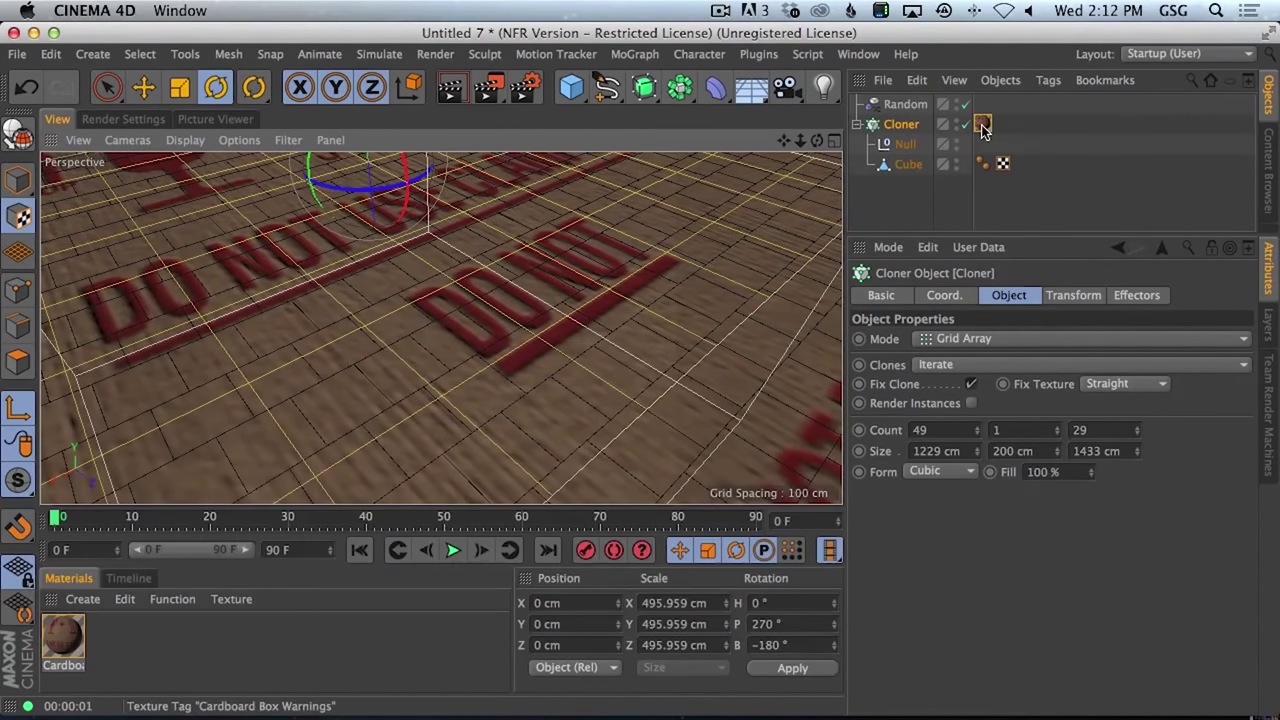
key(super+Tab)
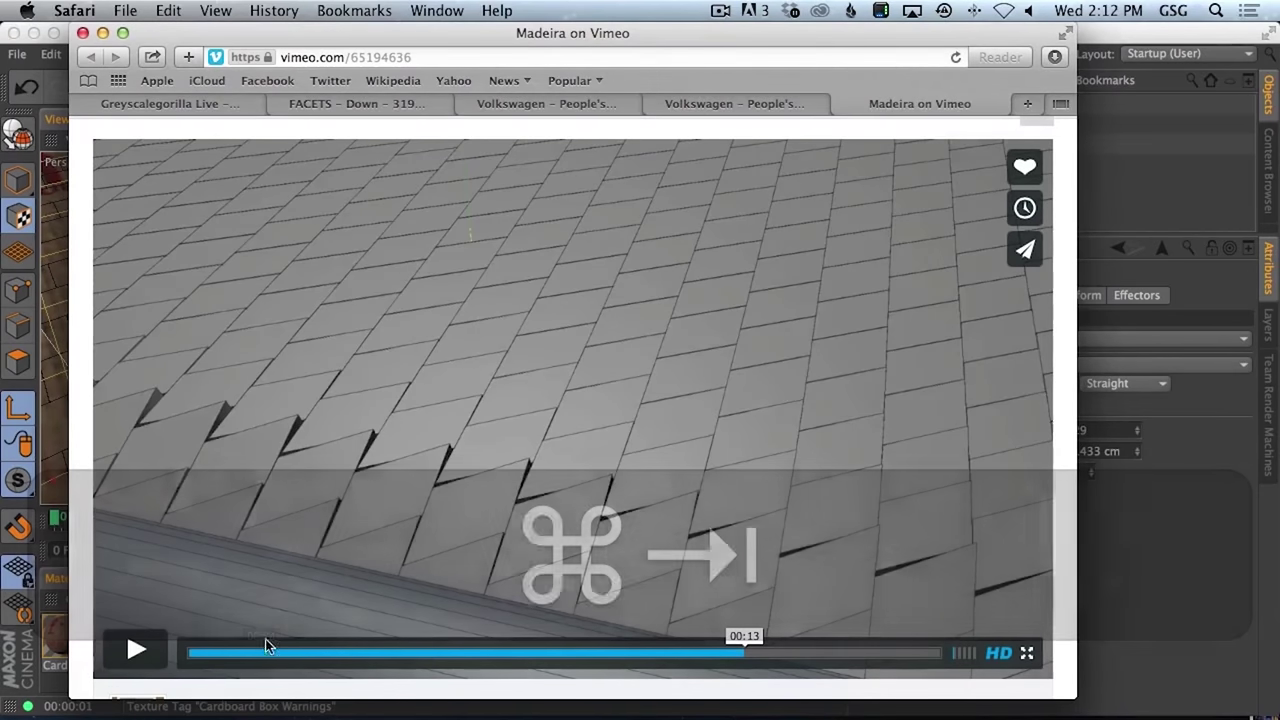
click(212, 652)
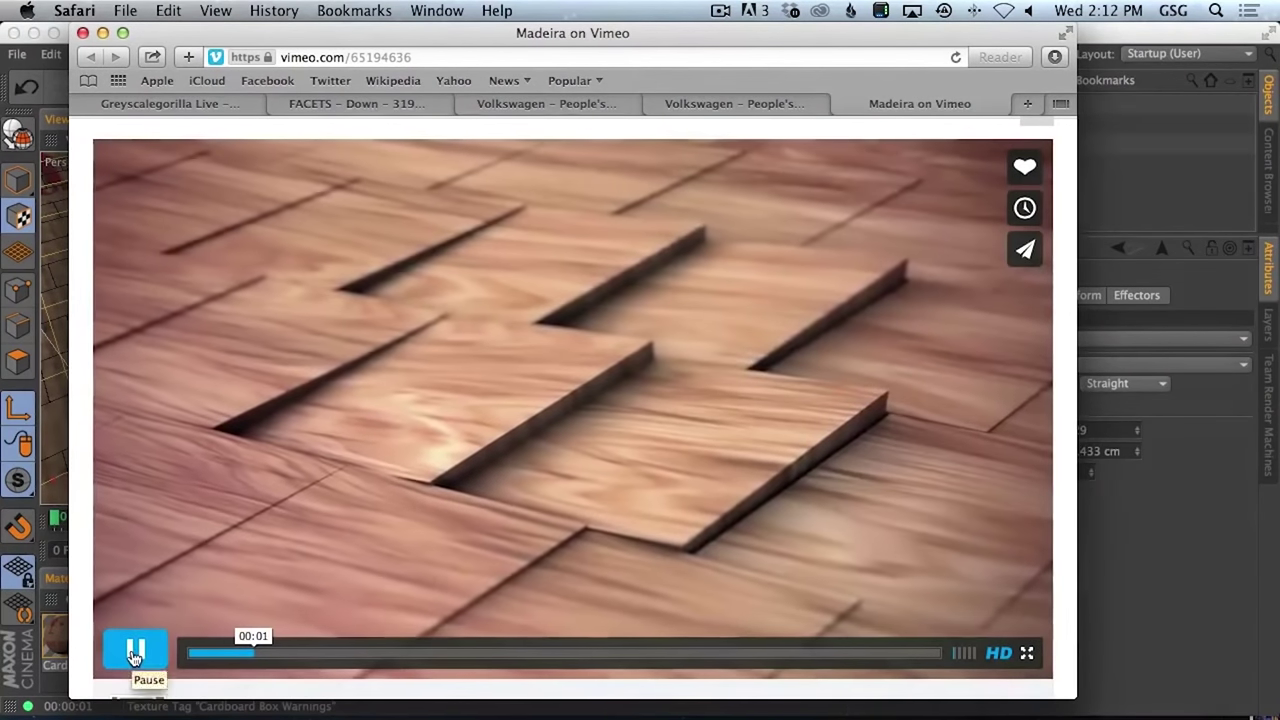
click(134, 652)
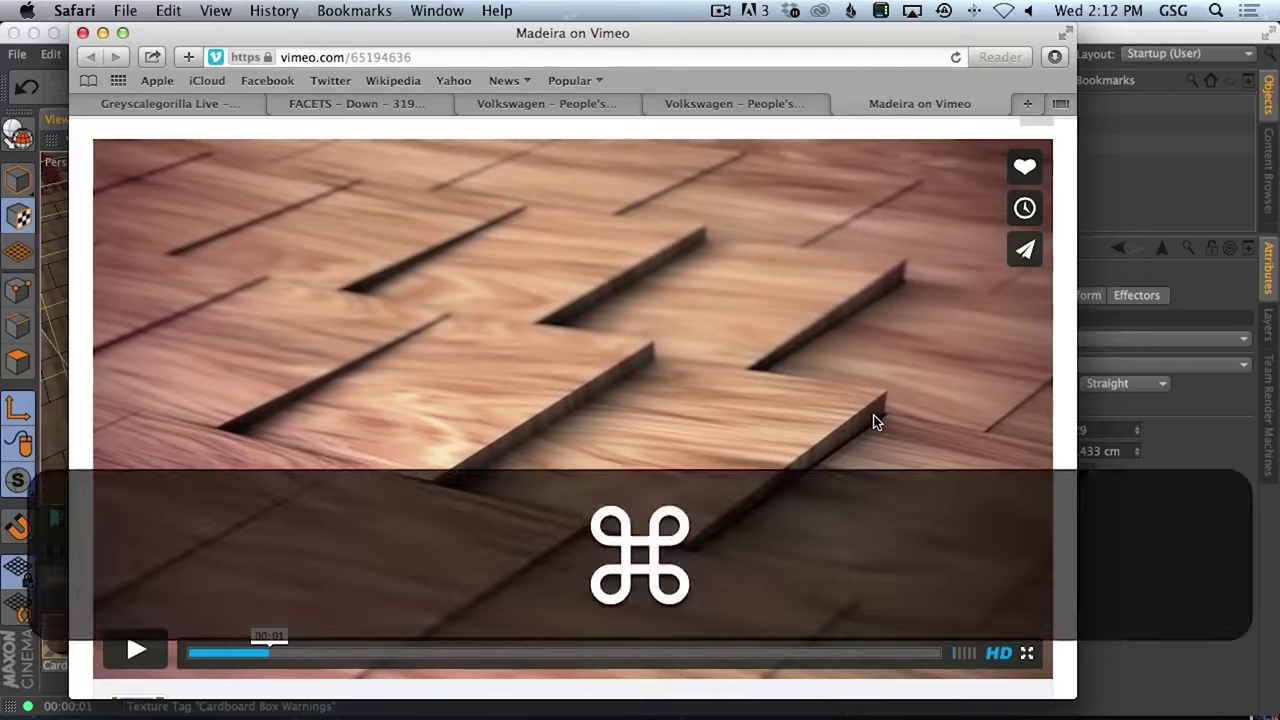
key(super+Tab)
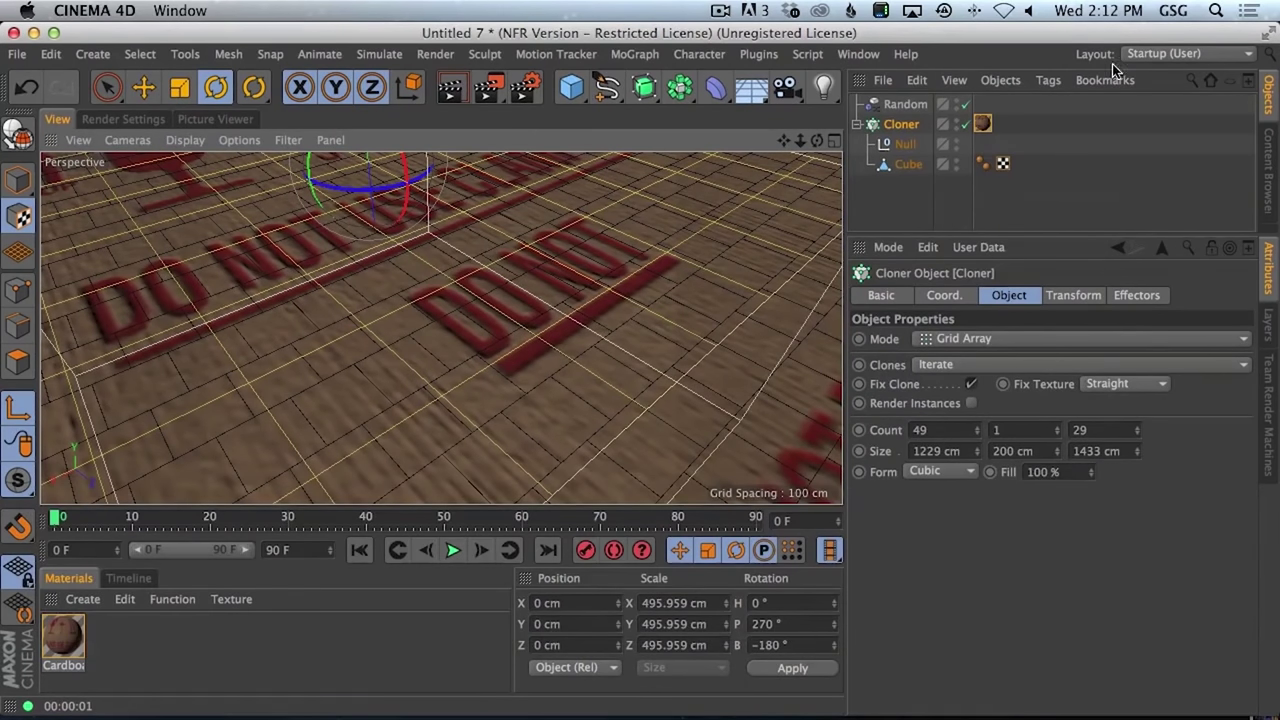
- Select the cube's top face in polygon mode and save it as a Polygon Selection
click(908, 163)
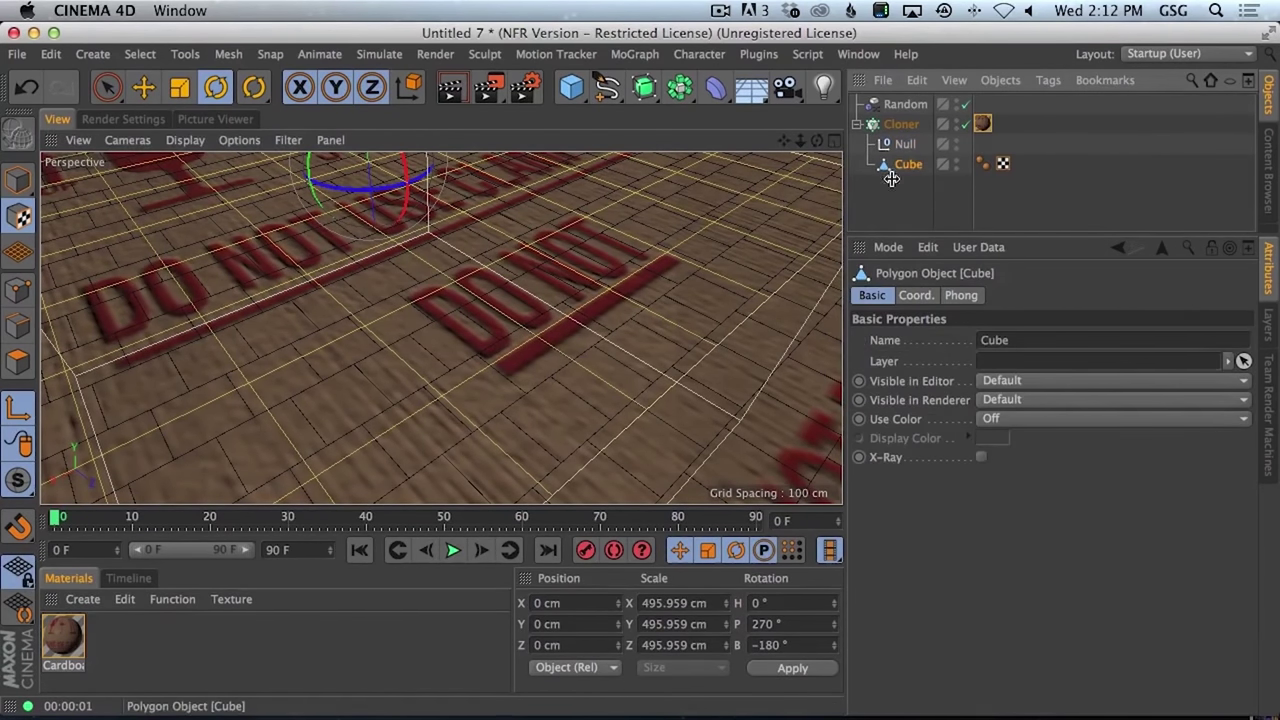
click(18, 360)
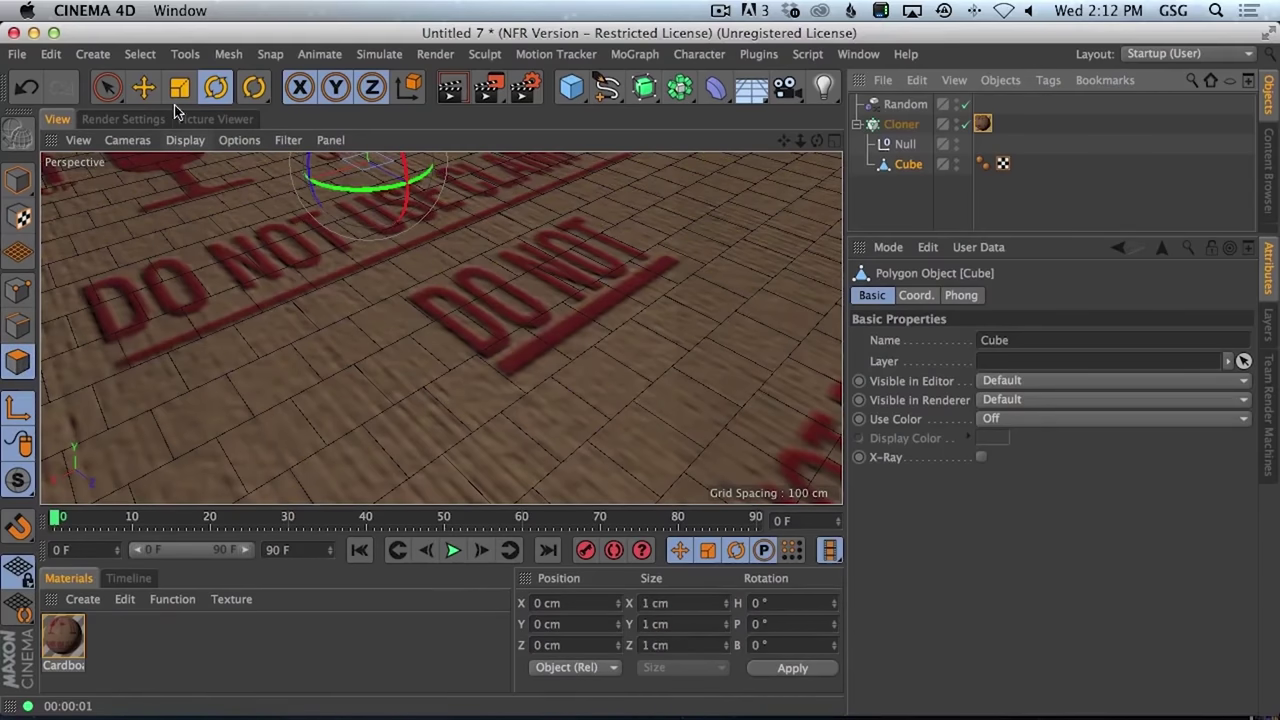
click(107, 87)
alt+drag(400, 400, 520, 268)
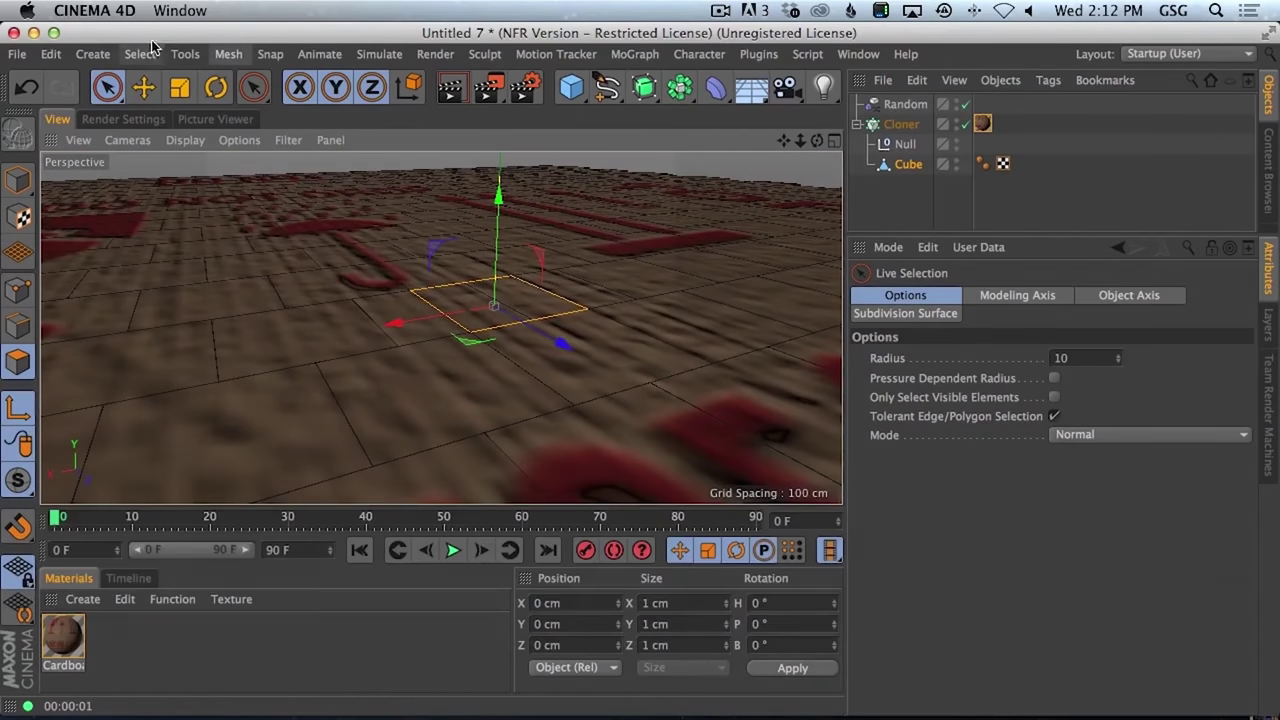
click(92, 54)
mouse_move(110, 350)
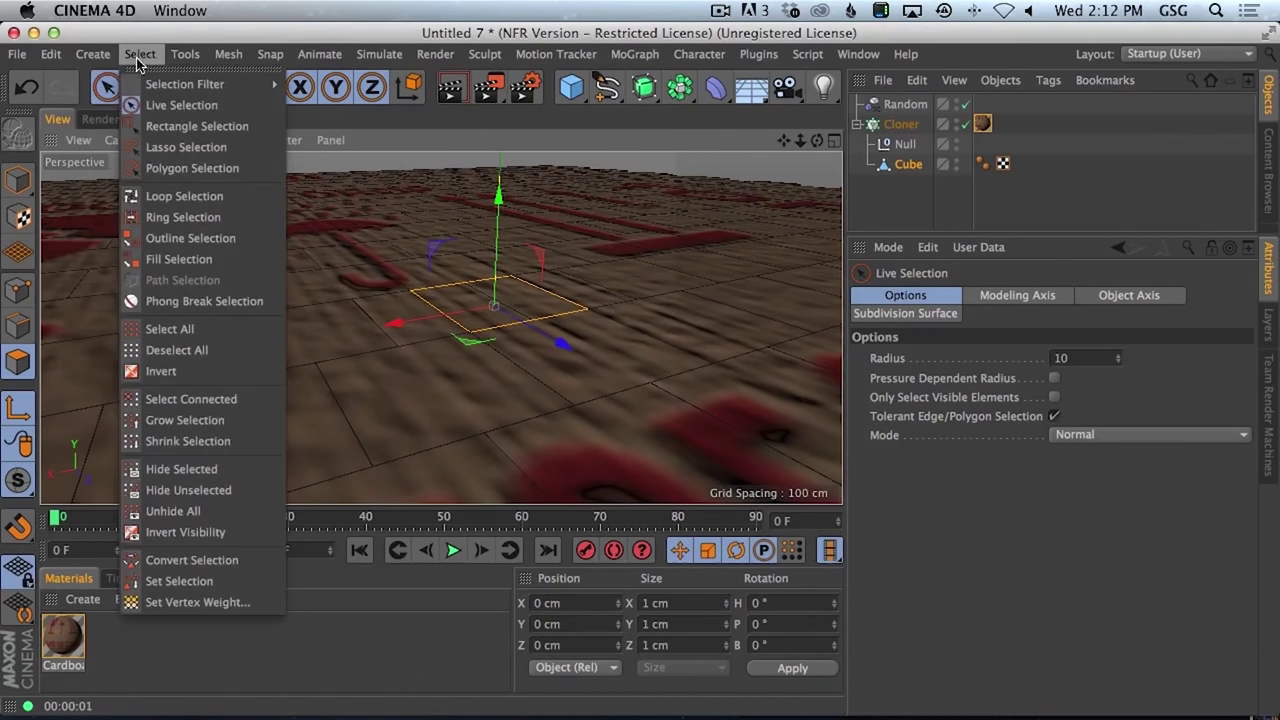
click(219, 581)
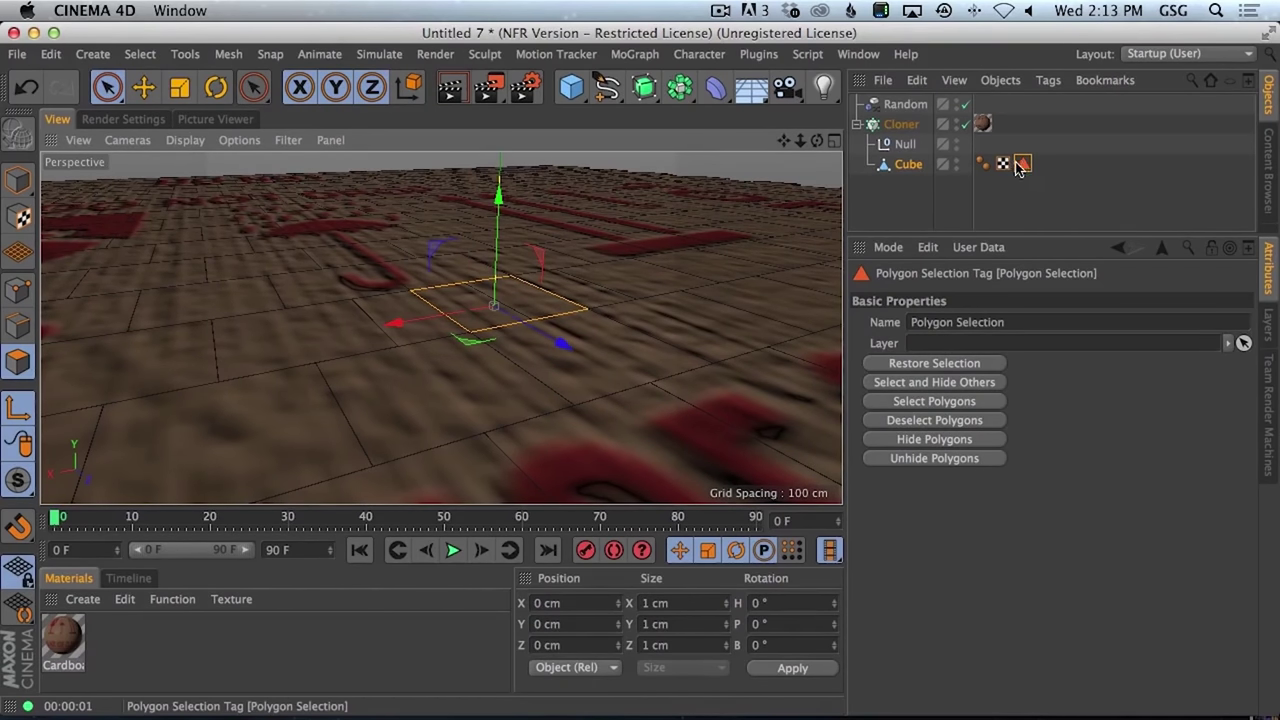
- Restrict the warning-label texture to the Polygon Selection and set Random Strength to 44%
click(982, 123)
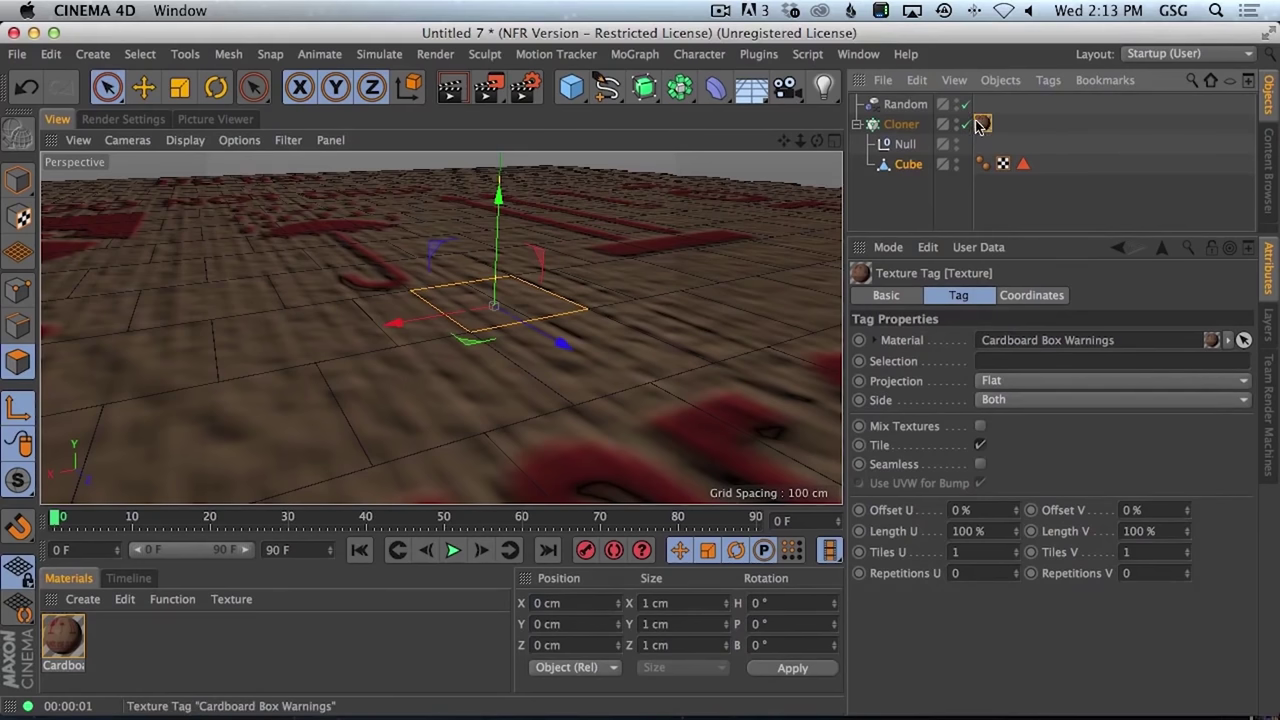
drag(1023, 163, 1167, 358)
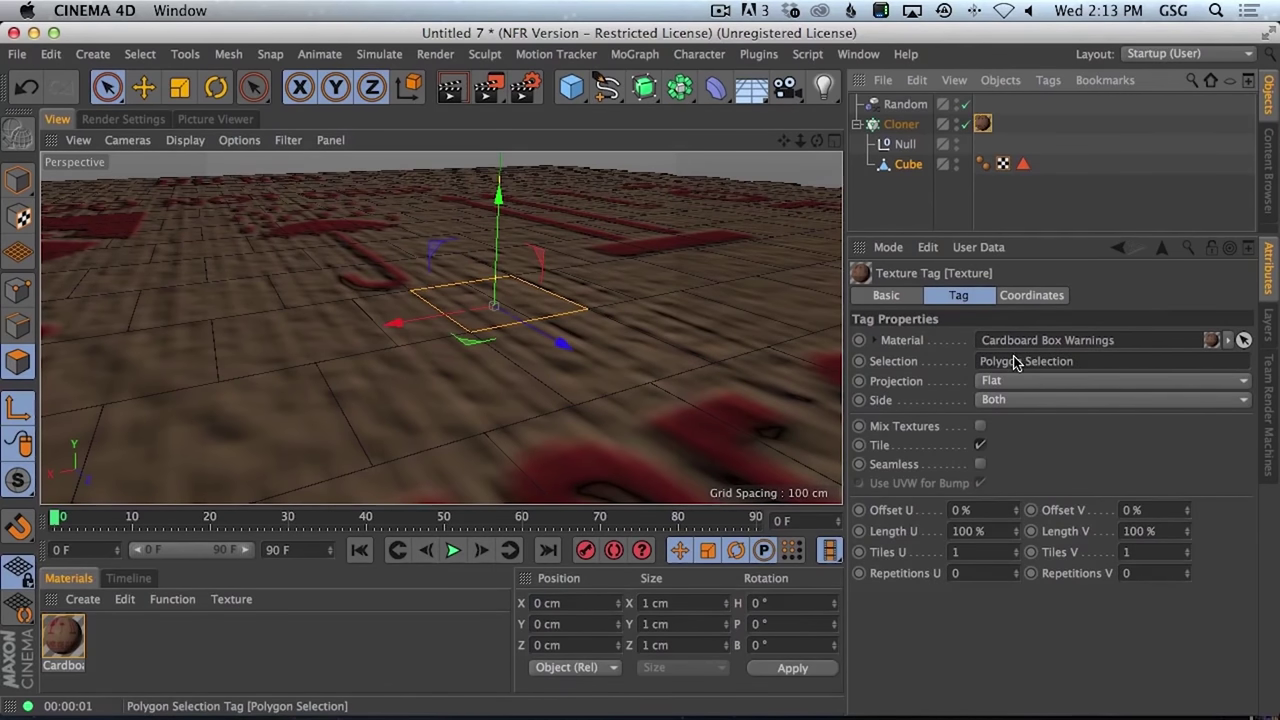
click(902, 108)
drag(1010, 340, 1075, 340)
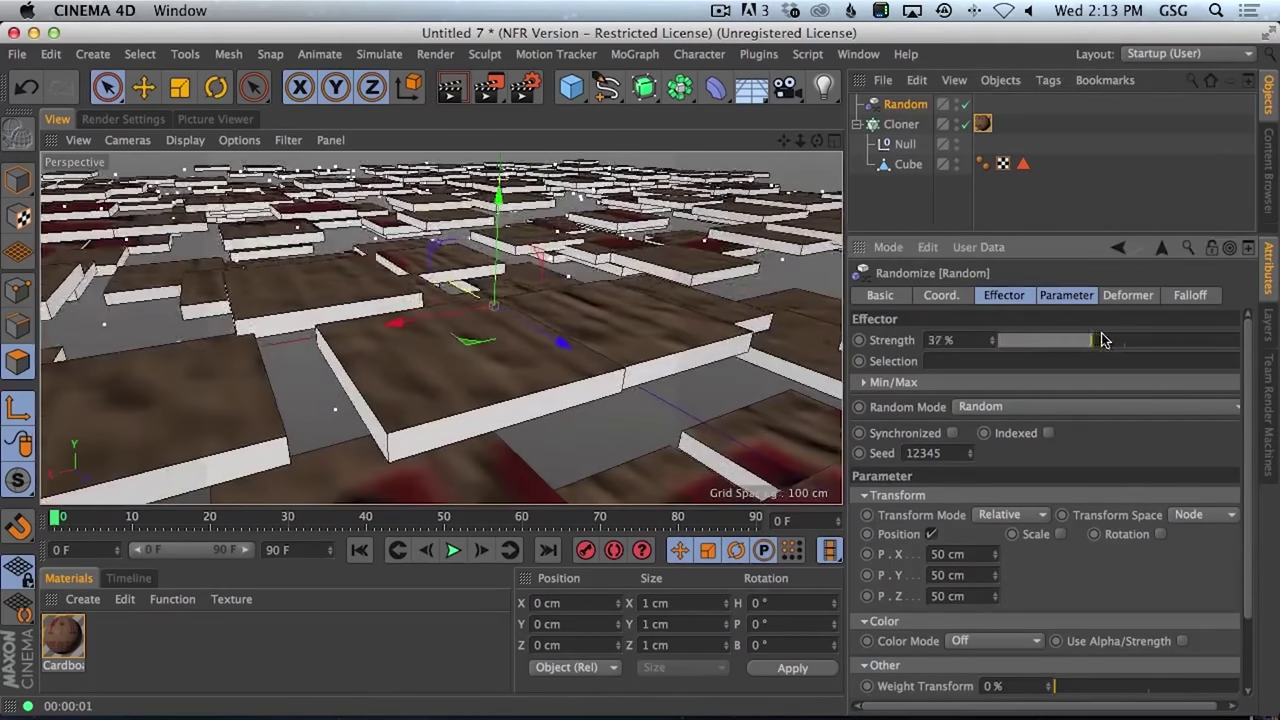
drag(1107, 341, 1108, 341)
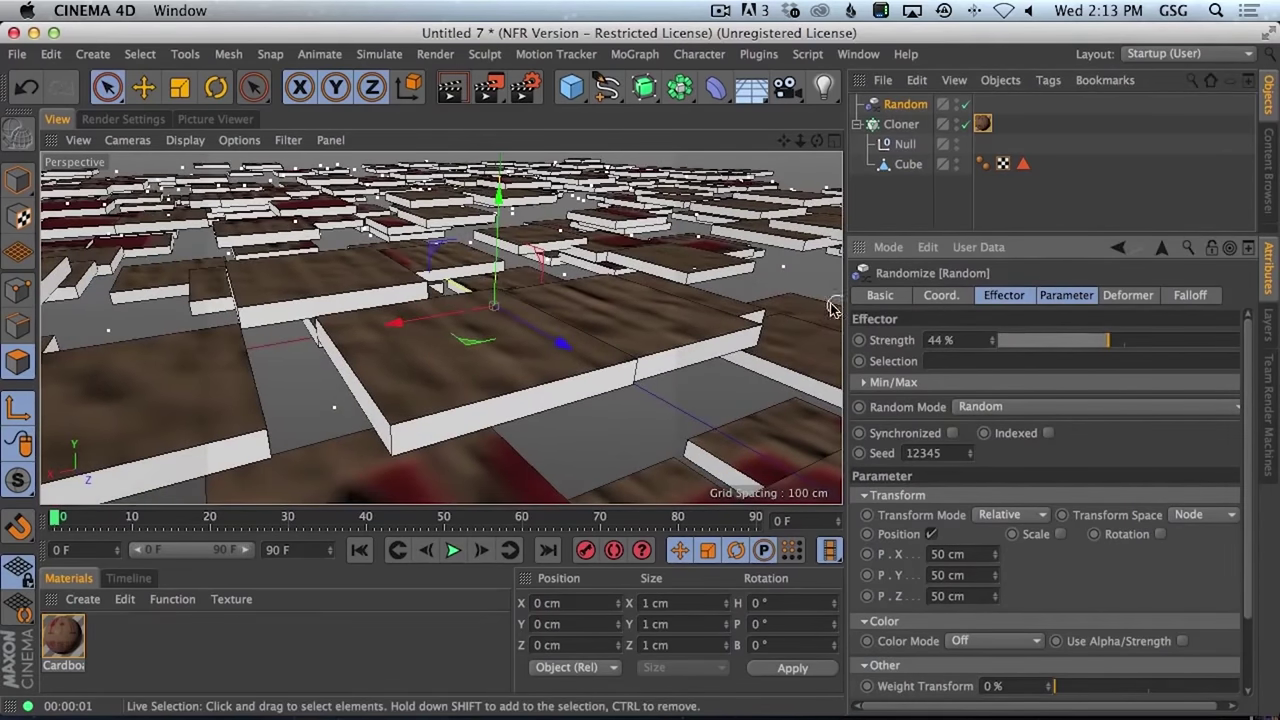
click(1267, 186)
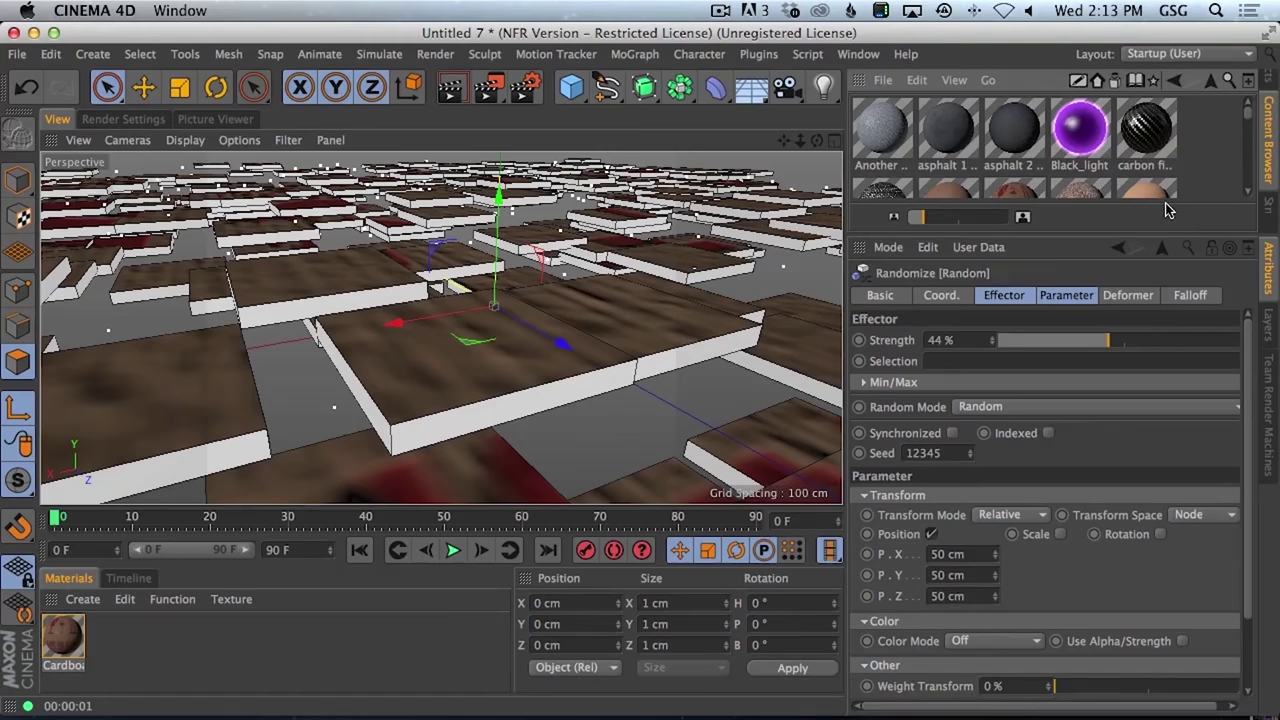
- Add CardboardPulp Procedural from the Content Browser, put its texture tag on the Cloner, and preview
drag(1155, 234, 1155, 506)
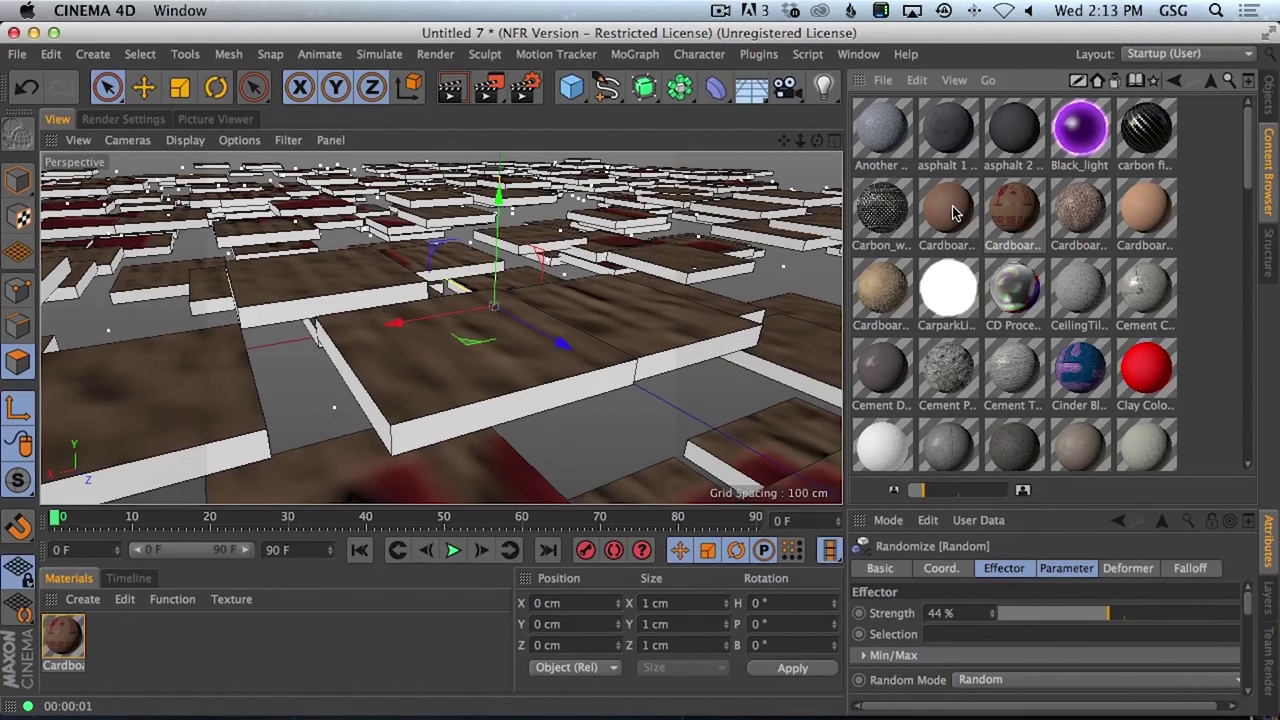
drag(895, 308, 135, 675)
click(1270, 102)
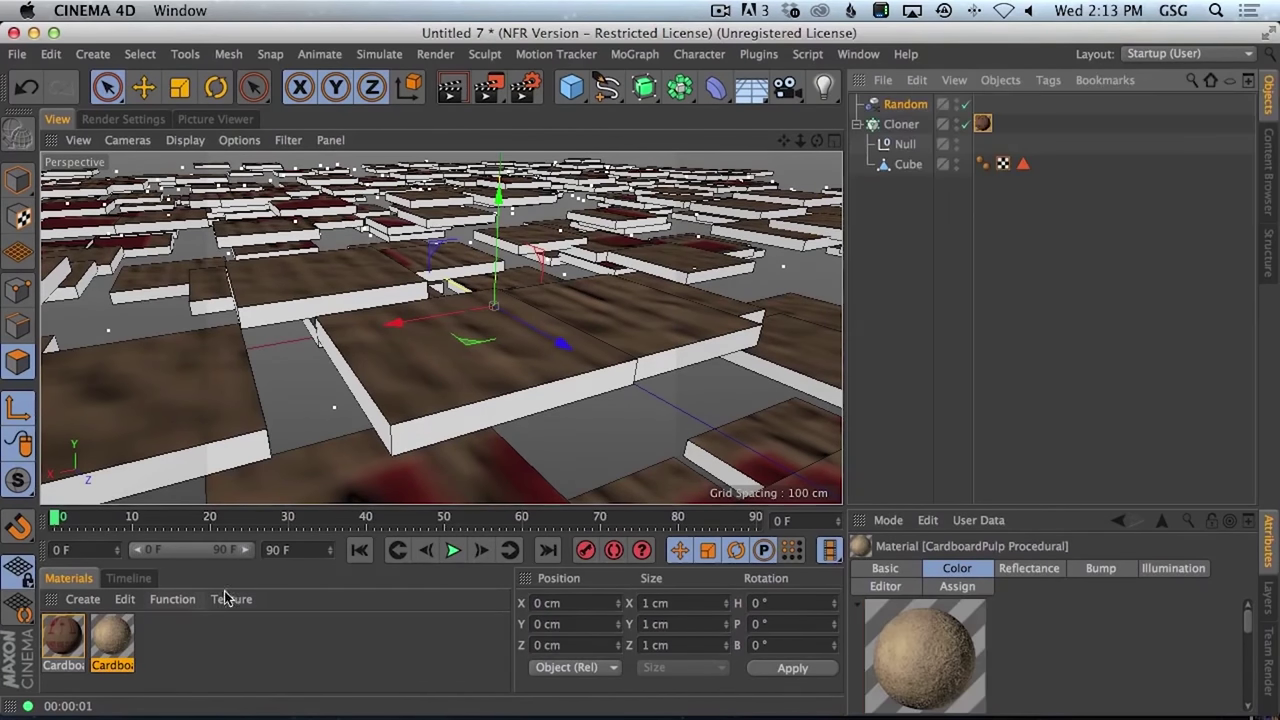
drag(128, 628, 908, 167)
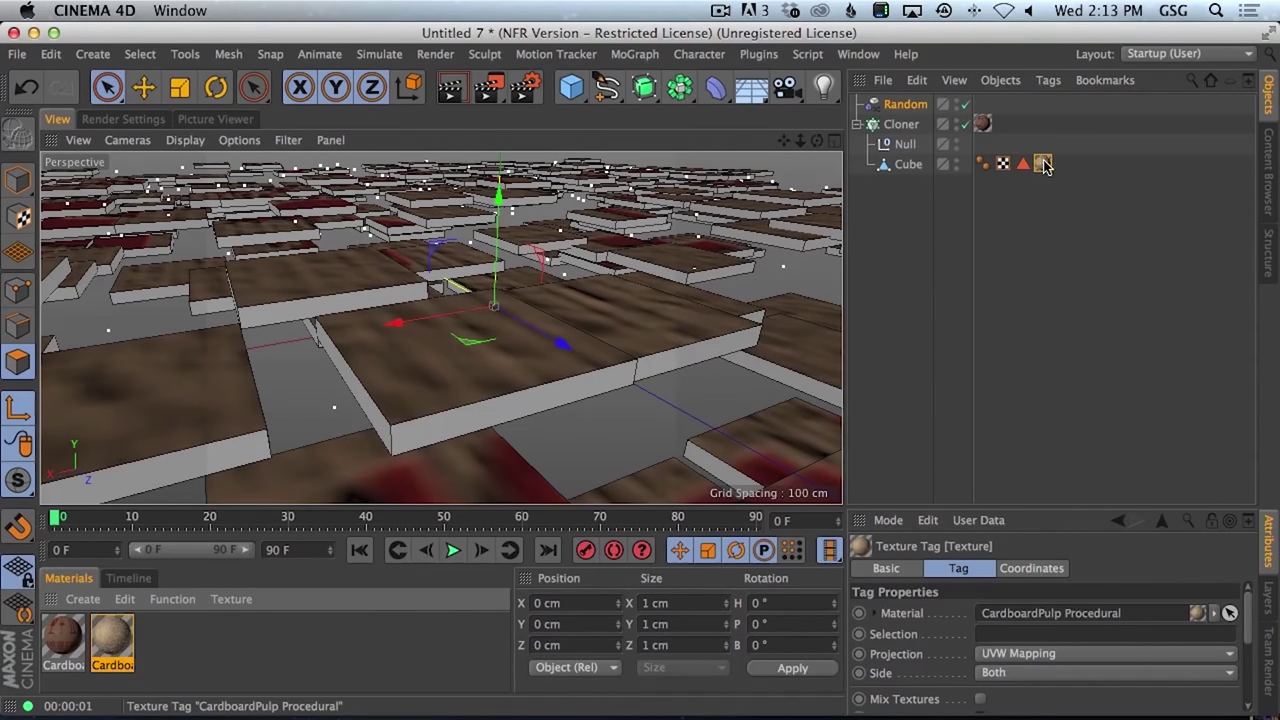
drag(1044, 165, 1004, 124)
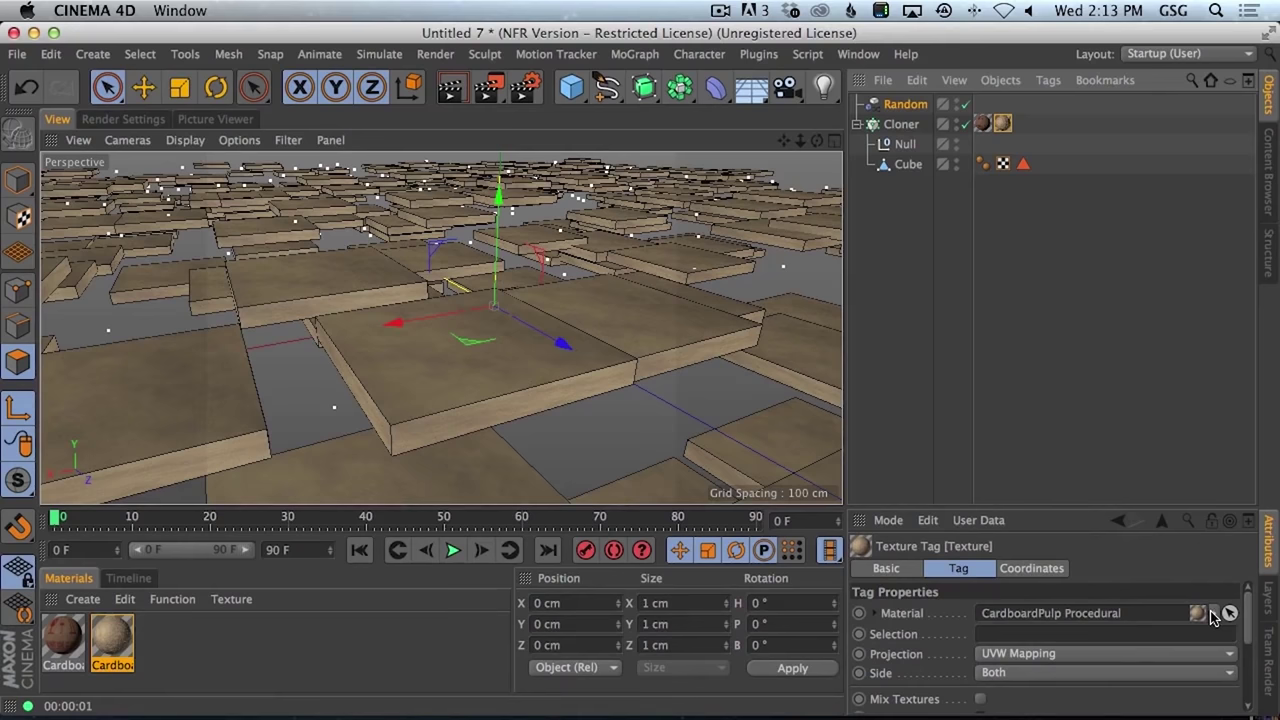
key(alt+super+r)
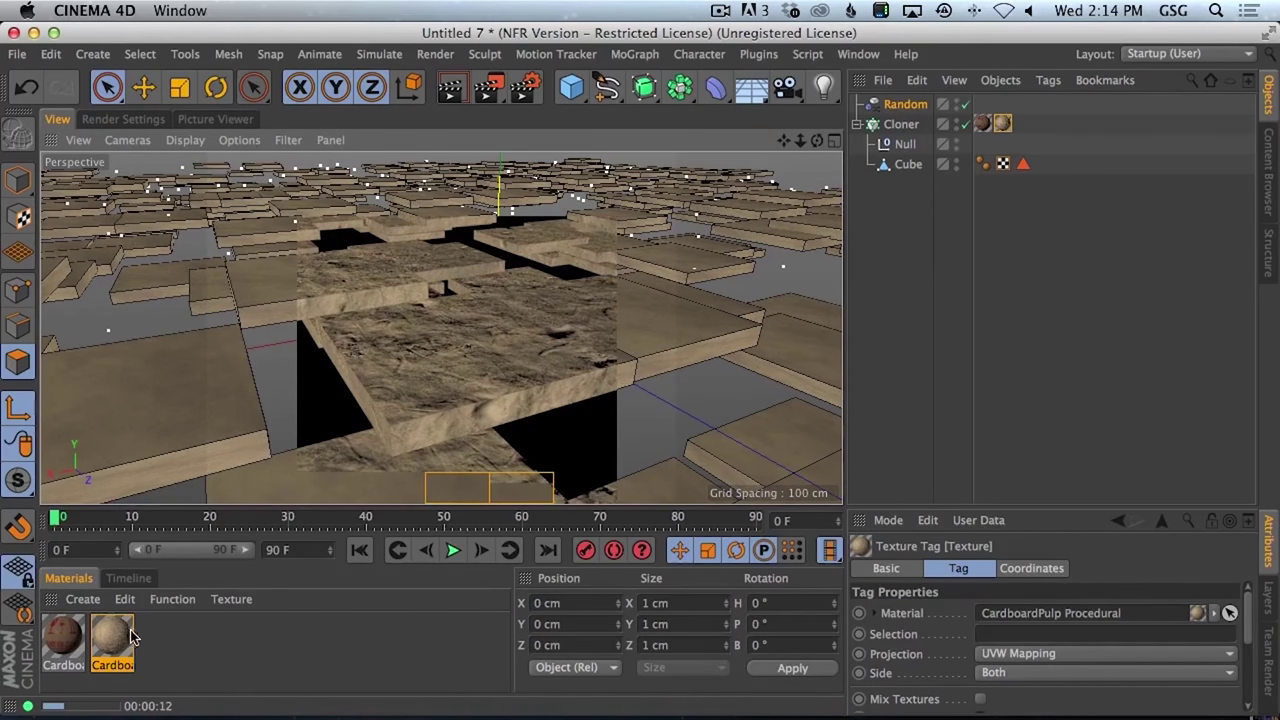
- Replace CardboardPulp with the Cardboard Packaging material on the cloner's empty texture tag
key(BackSpace)
click(1271, 190)
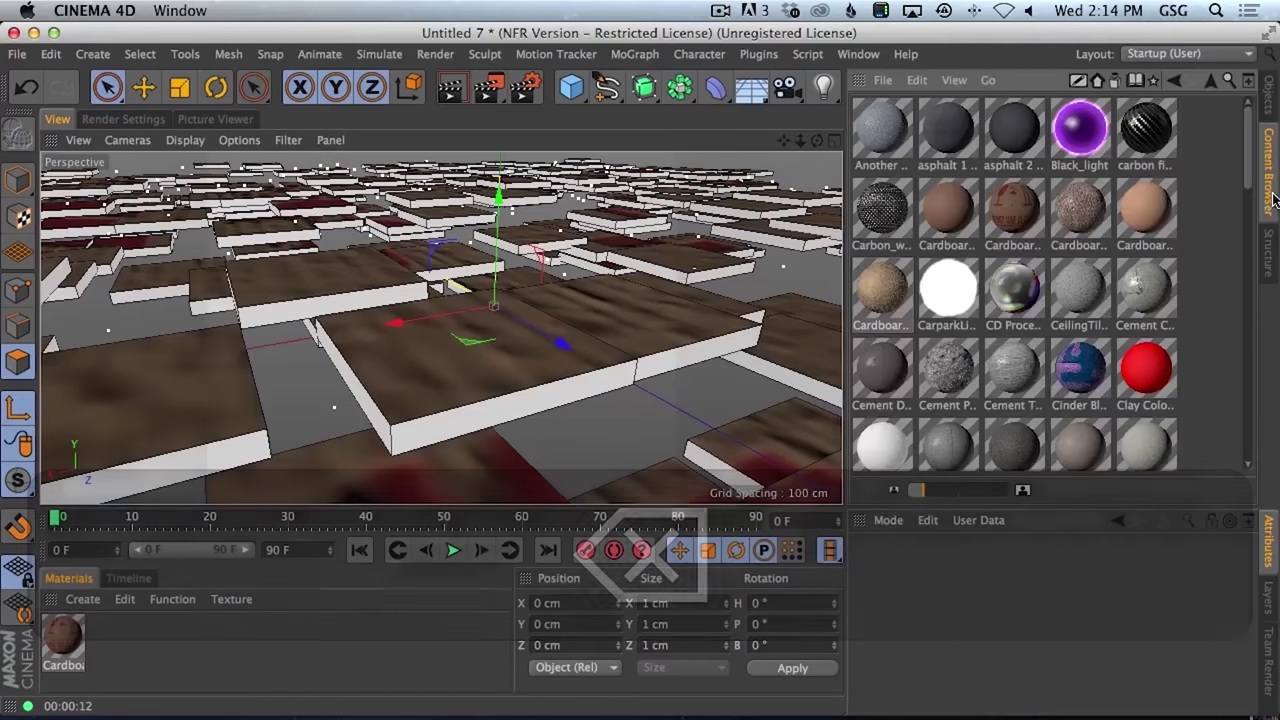
click(1096, 220)
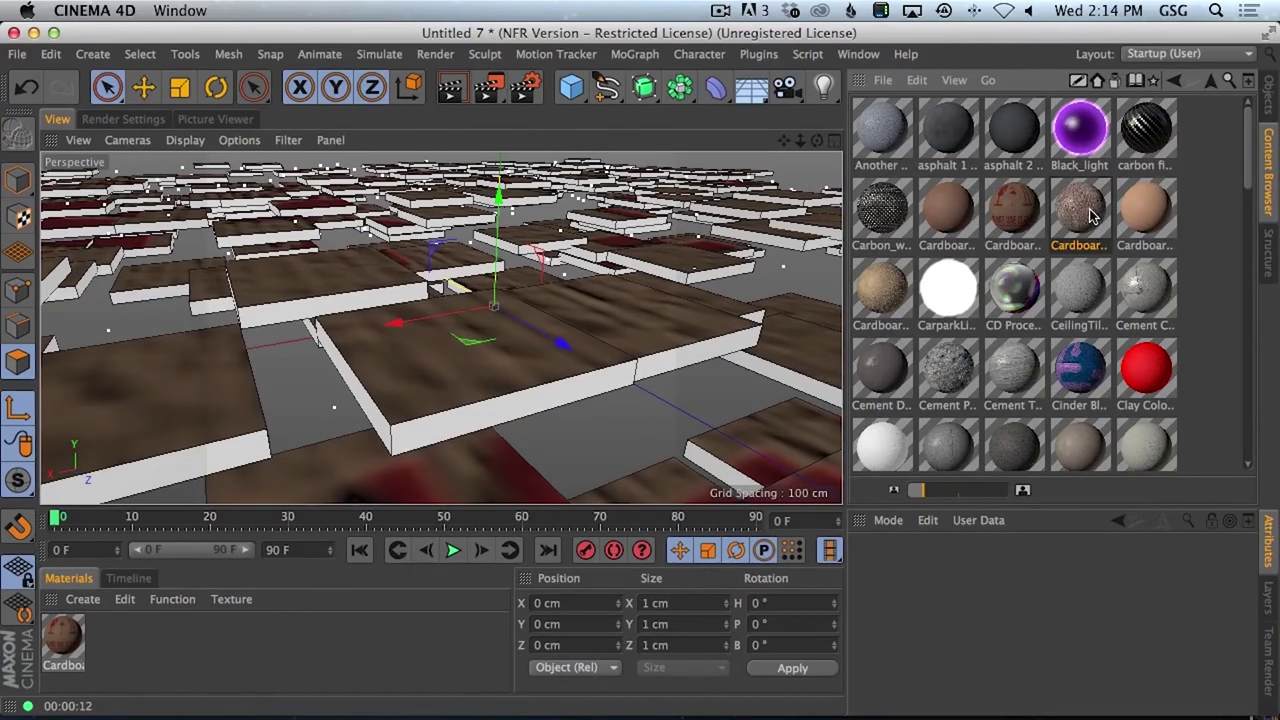
drag(1090, 215, 285, 636)
click(1268, 94)
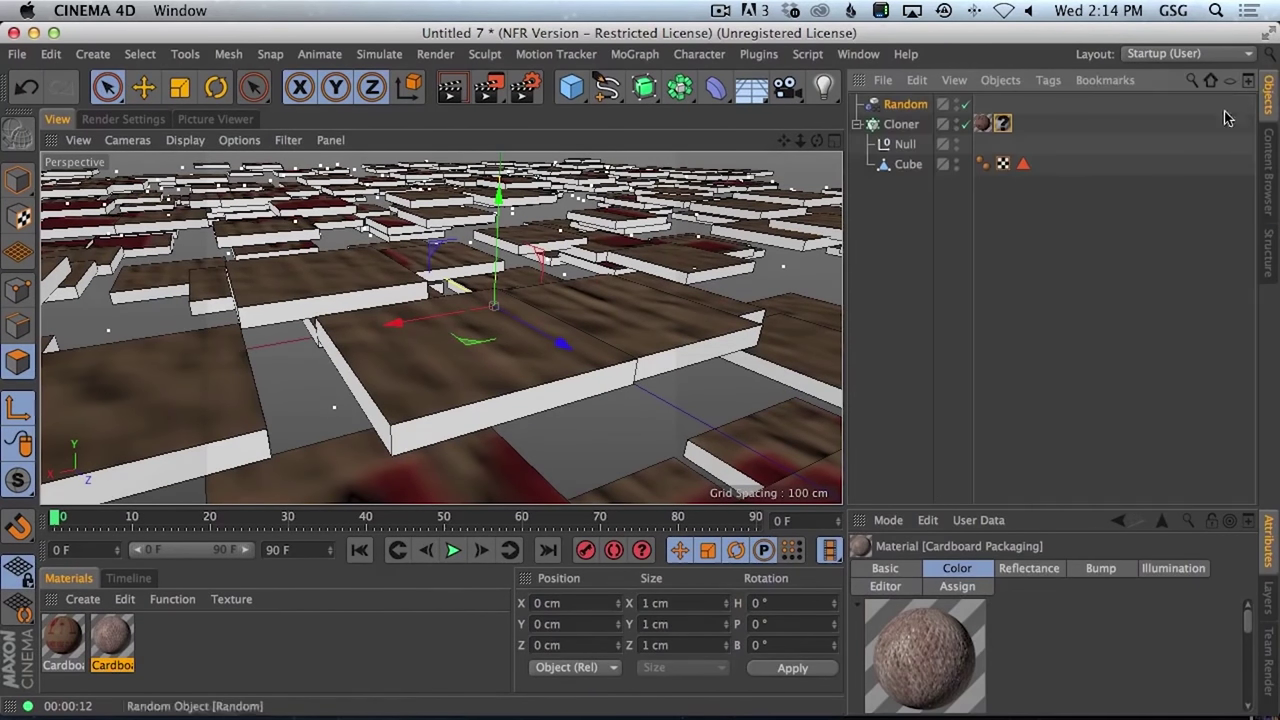
drag(110, 638, 1000, 122)
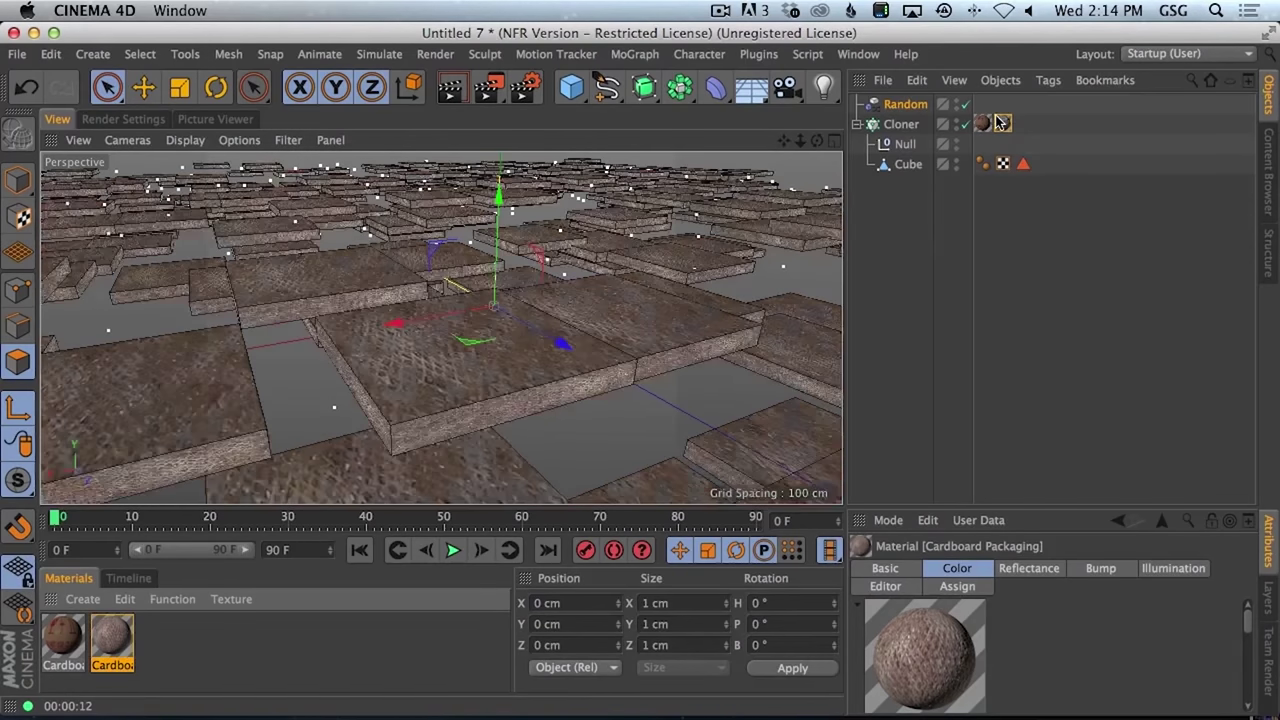
- Dolly close to the tiles, check them in an interactive render region, then close it
key(alt)
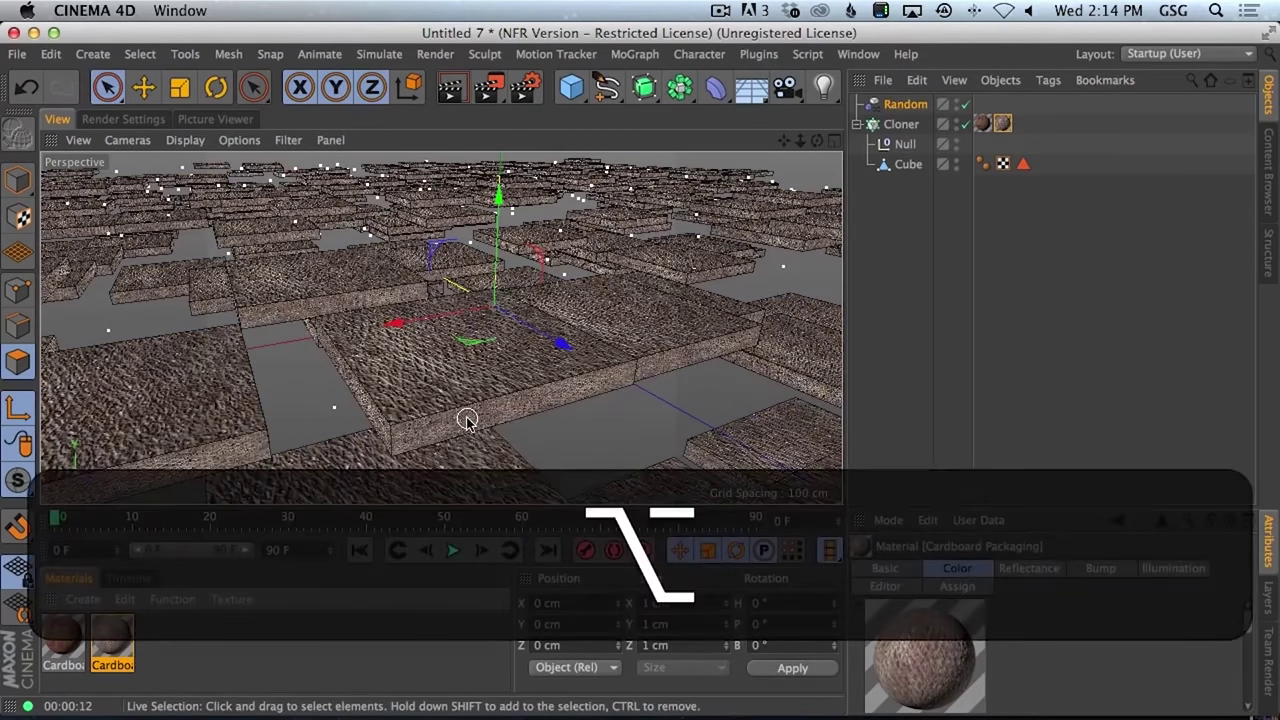
mouse_move(496, 396)
alt+right_down()
mouse_move(568, 380)
mouse_move(507, 395)
alt+right_up()
key(alt+super+r)
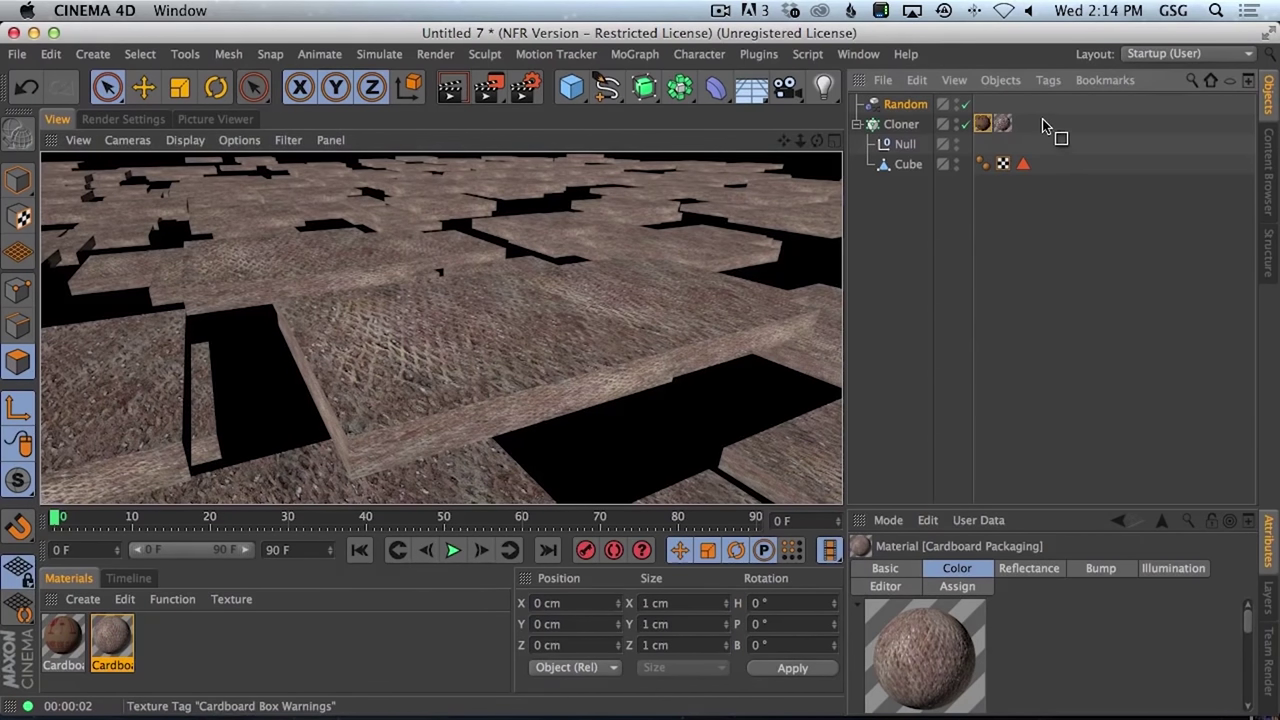
click(1003, 123)
key(alt+super+r)
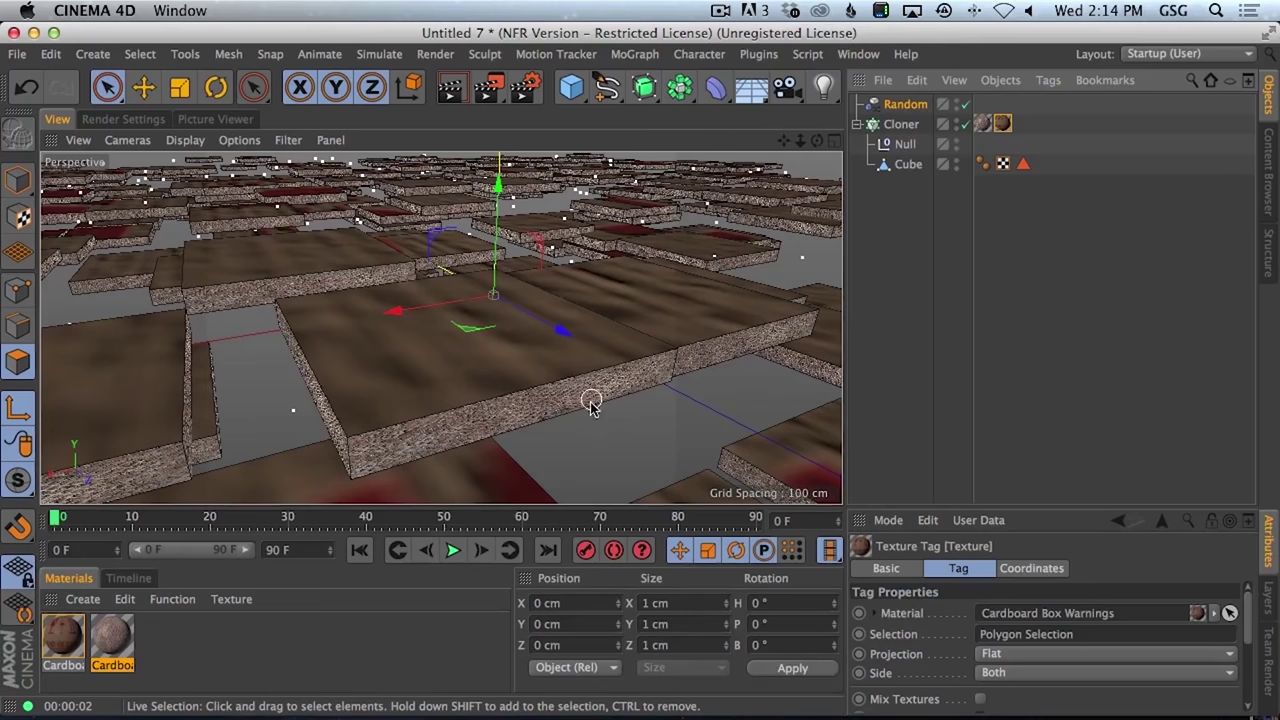
alt+drag(486, 274, 600, 323)
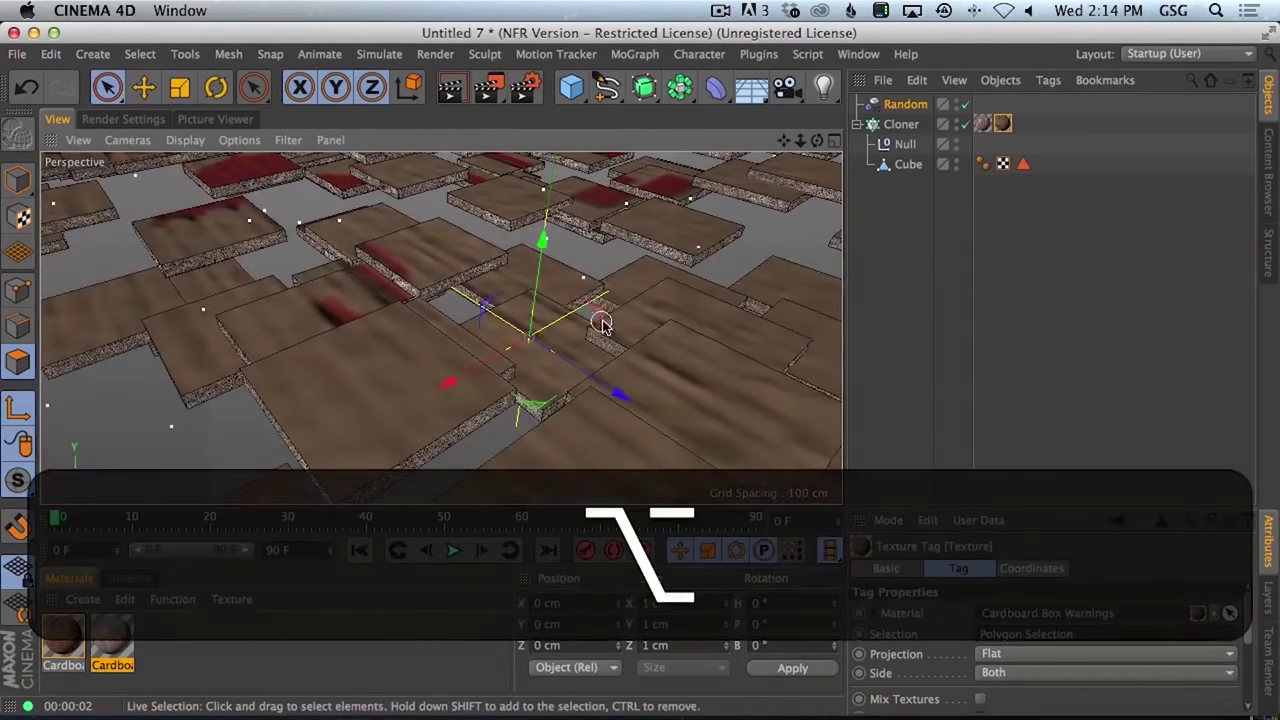
click(905, 104)
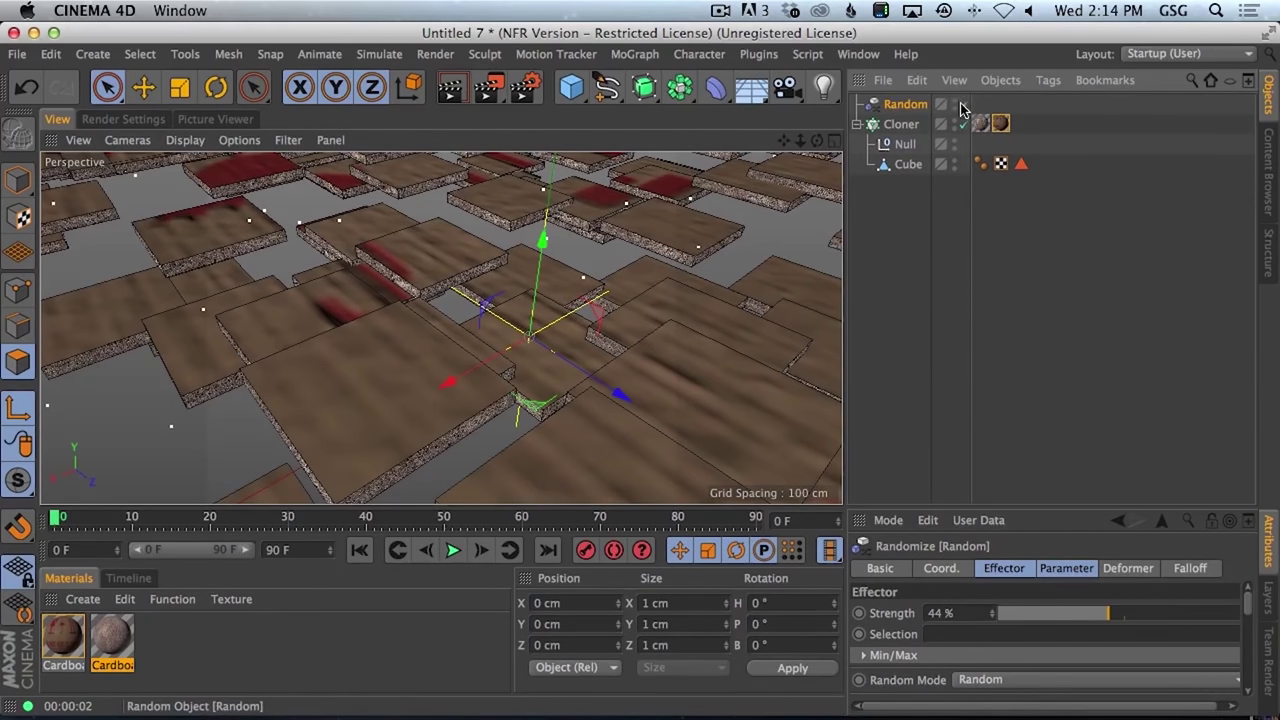
click(963, 104)
click(900, 124)
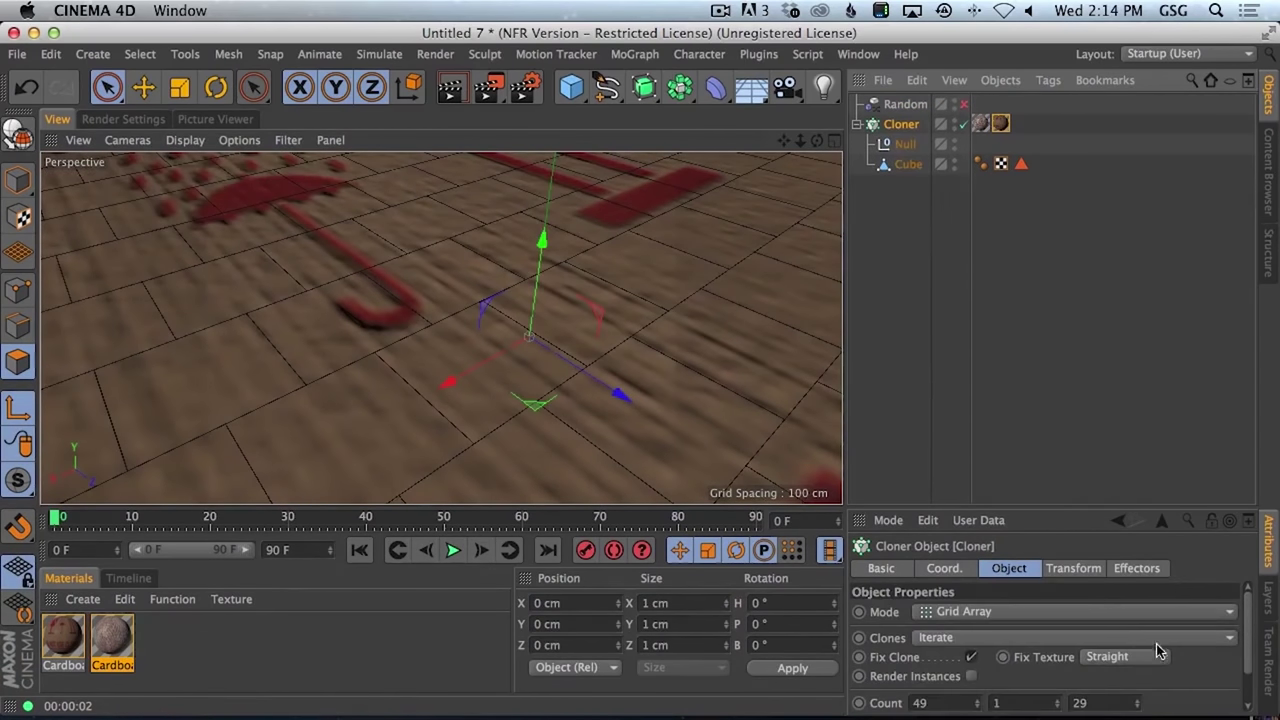
click(1083, 657)
click(1048, 668)
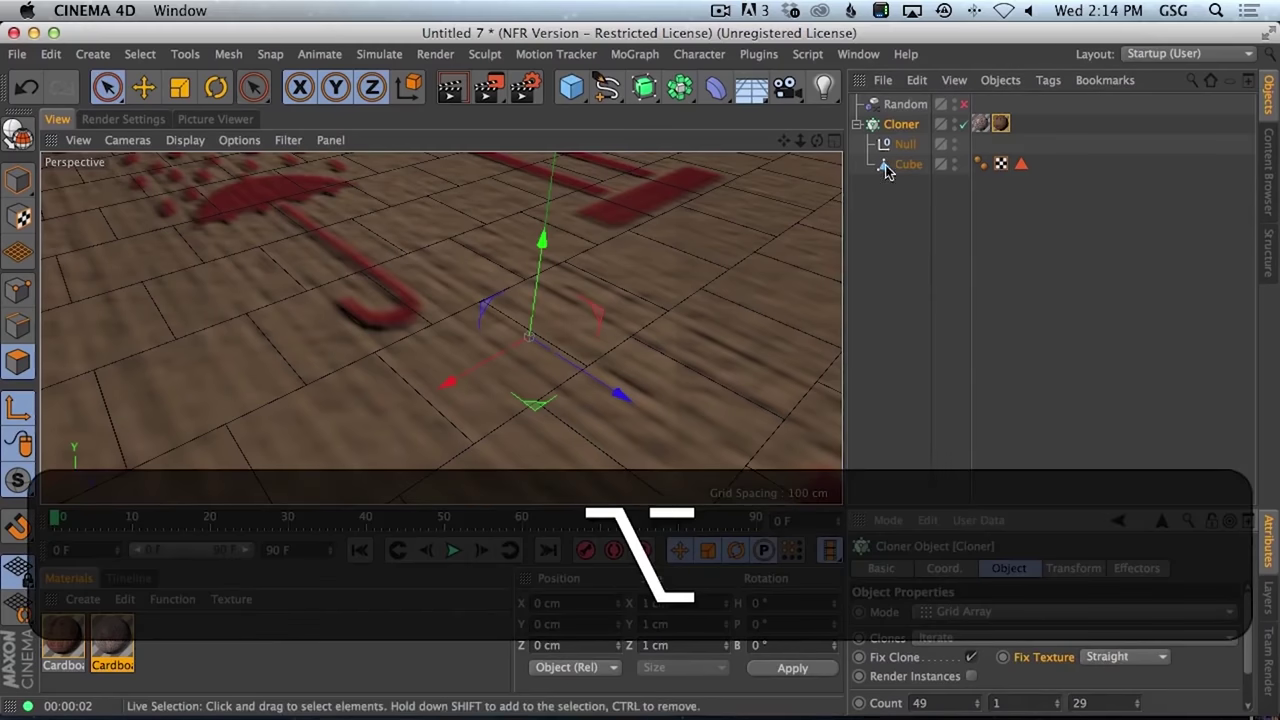
click(963, 104)
alt+right_drag(683, 300, 520, 325)
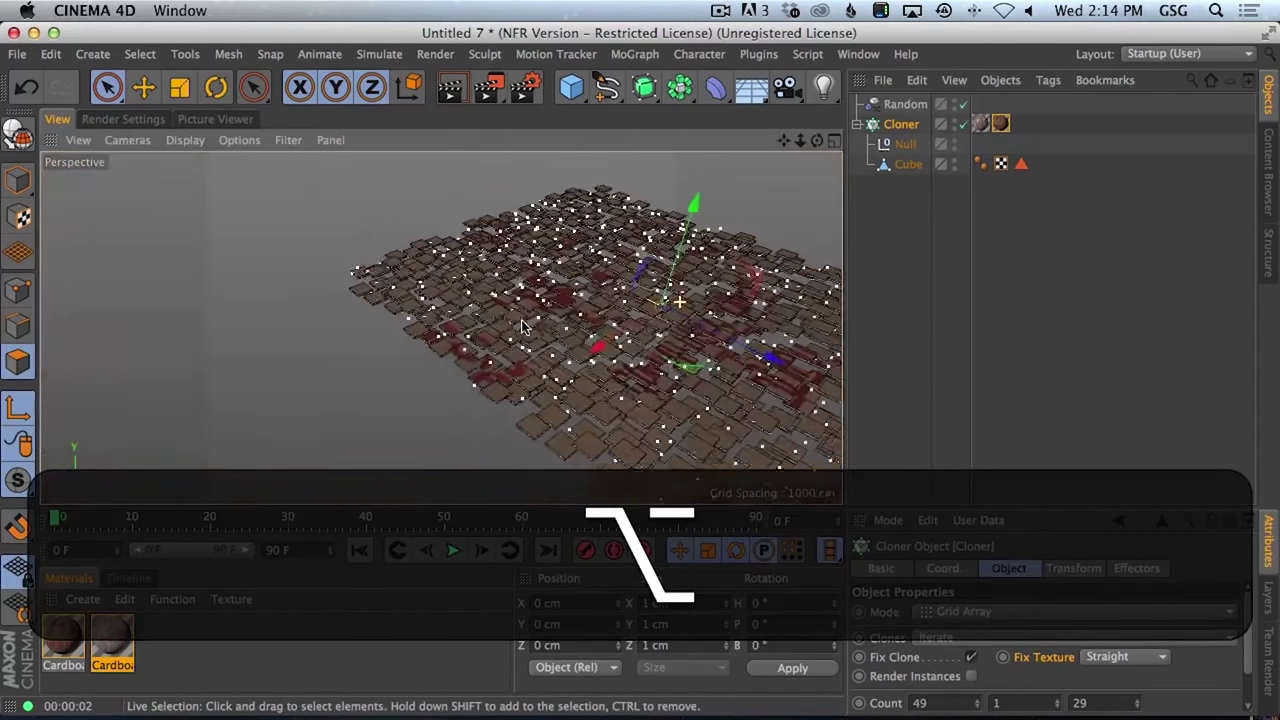
alt+drag(520, 325, 690, 300)
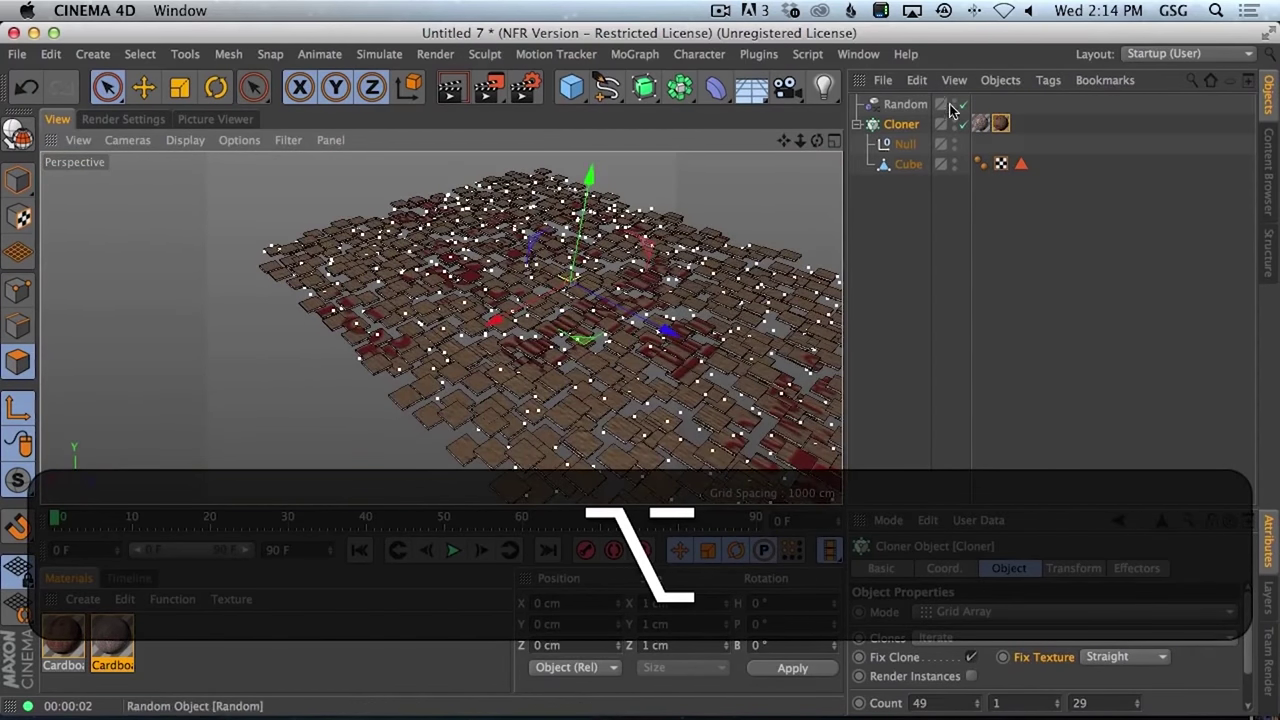
click(912, 106)
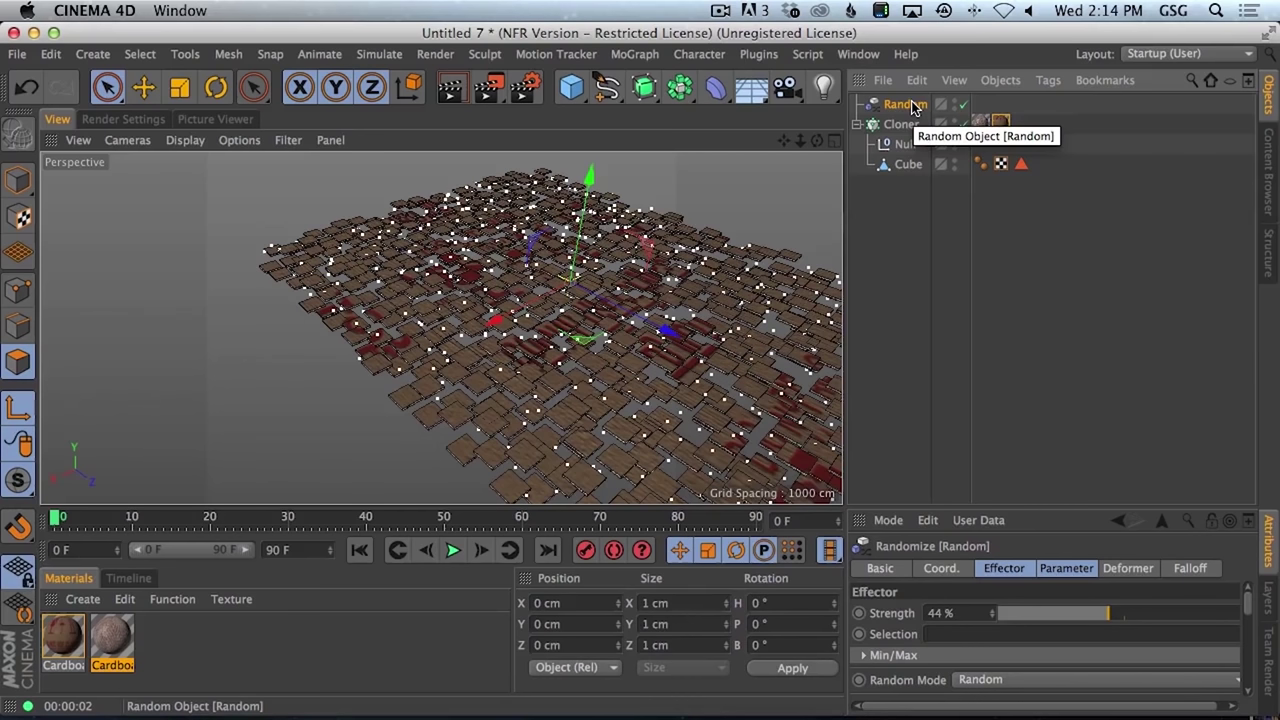
- Scrub the Madeira Vimeo video to its grey untextured section (00:09–00:12), then return to Cinema 4D
key(super+Tab)
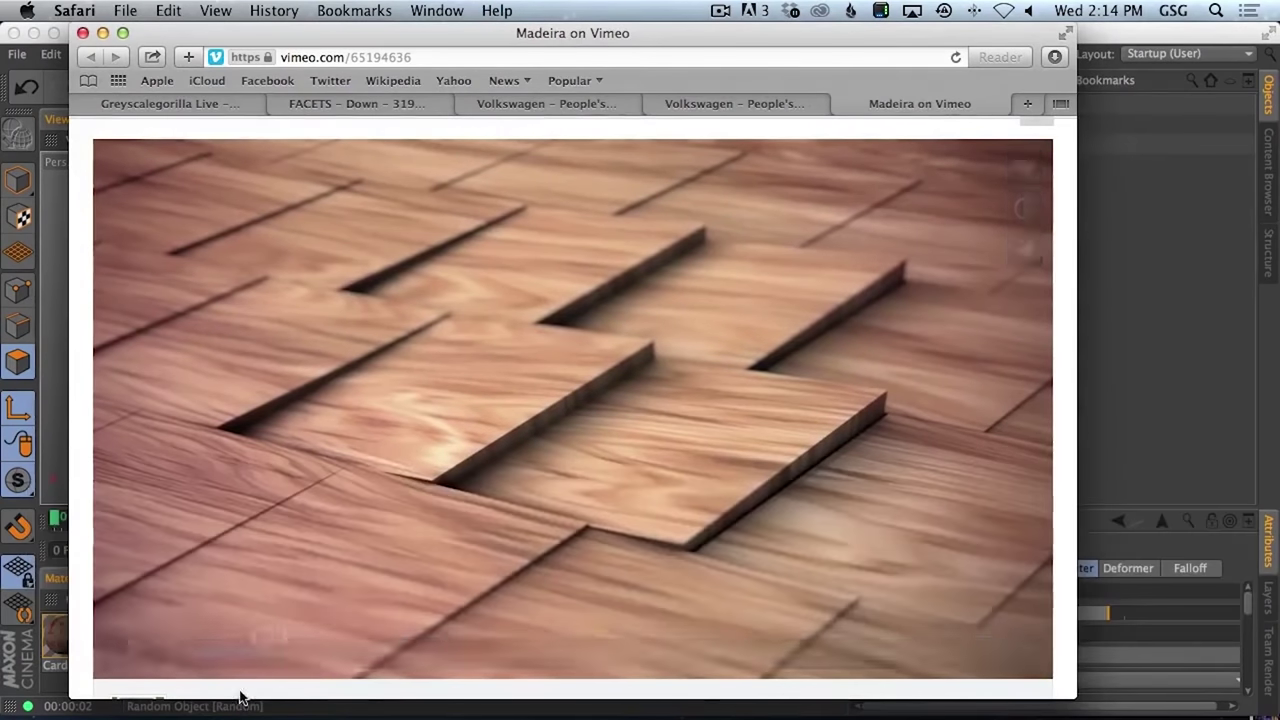
drag(325, 660, 656, 598)
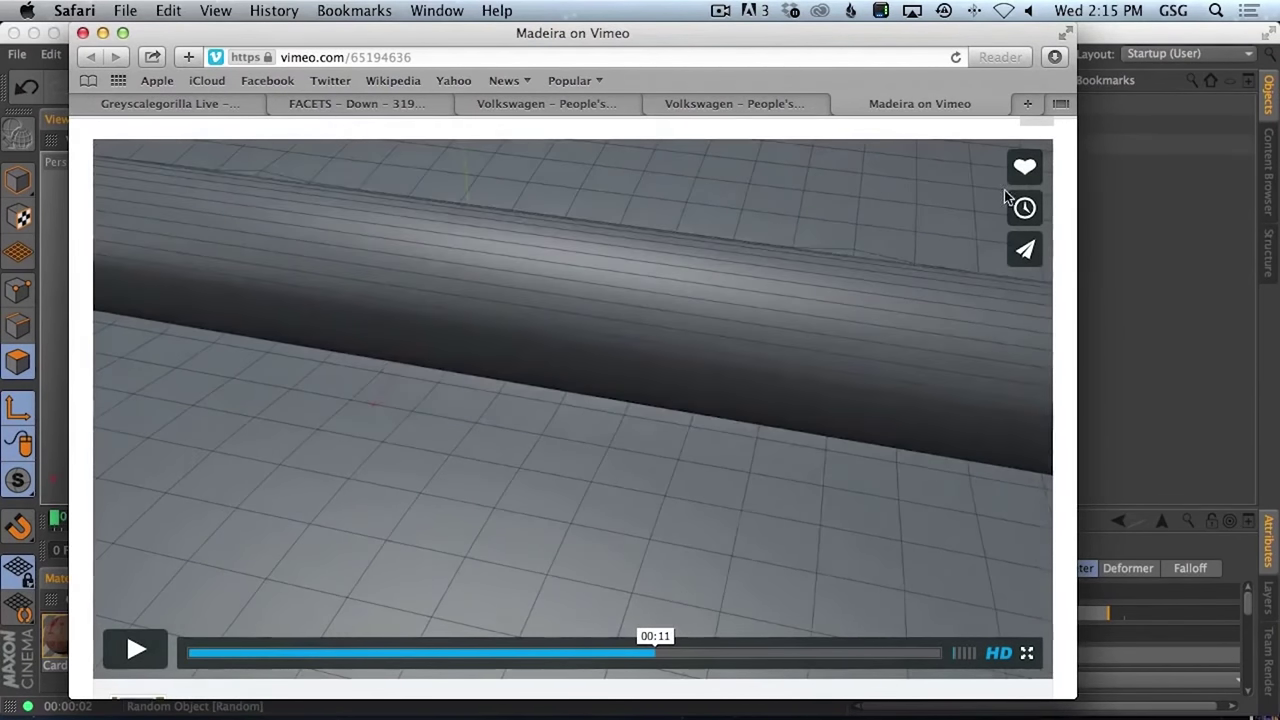
click(1097, 47)
- Add a Plane primitive and scale it up beneath the cloned cardboard tiles
alt+drag(788, 374, 390, 430)
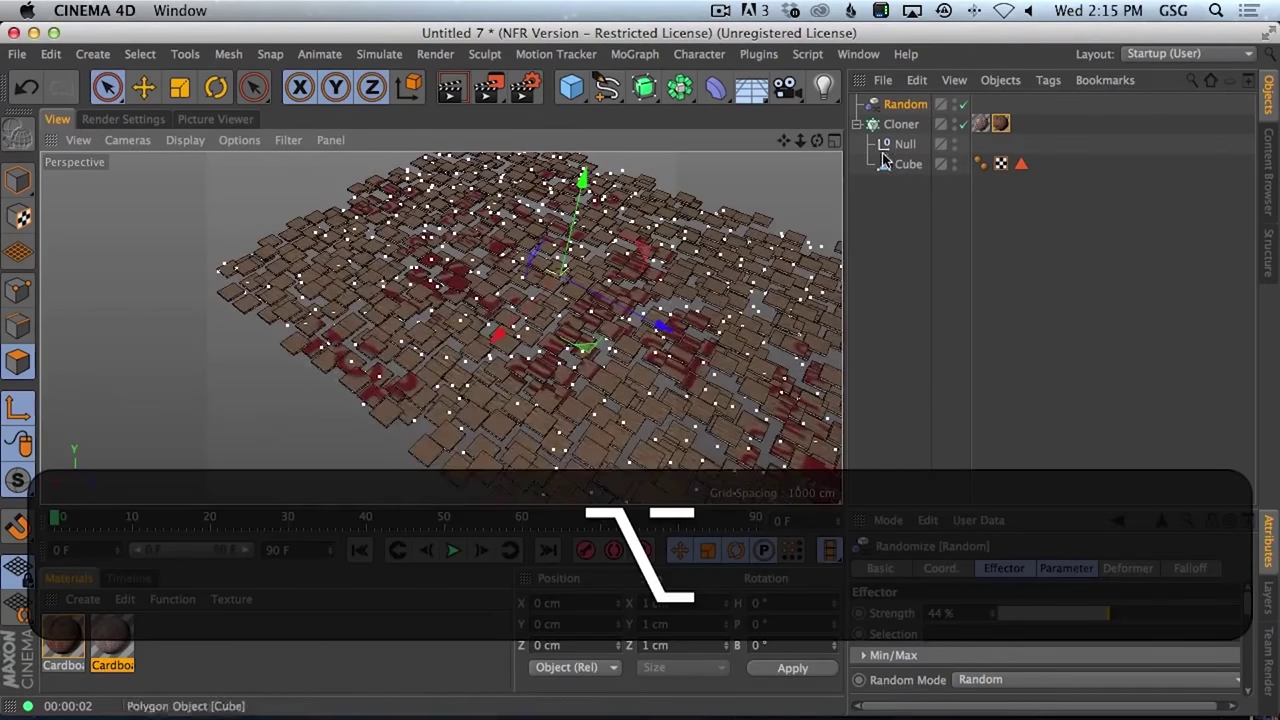
click(893, 124)
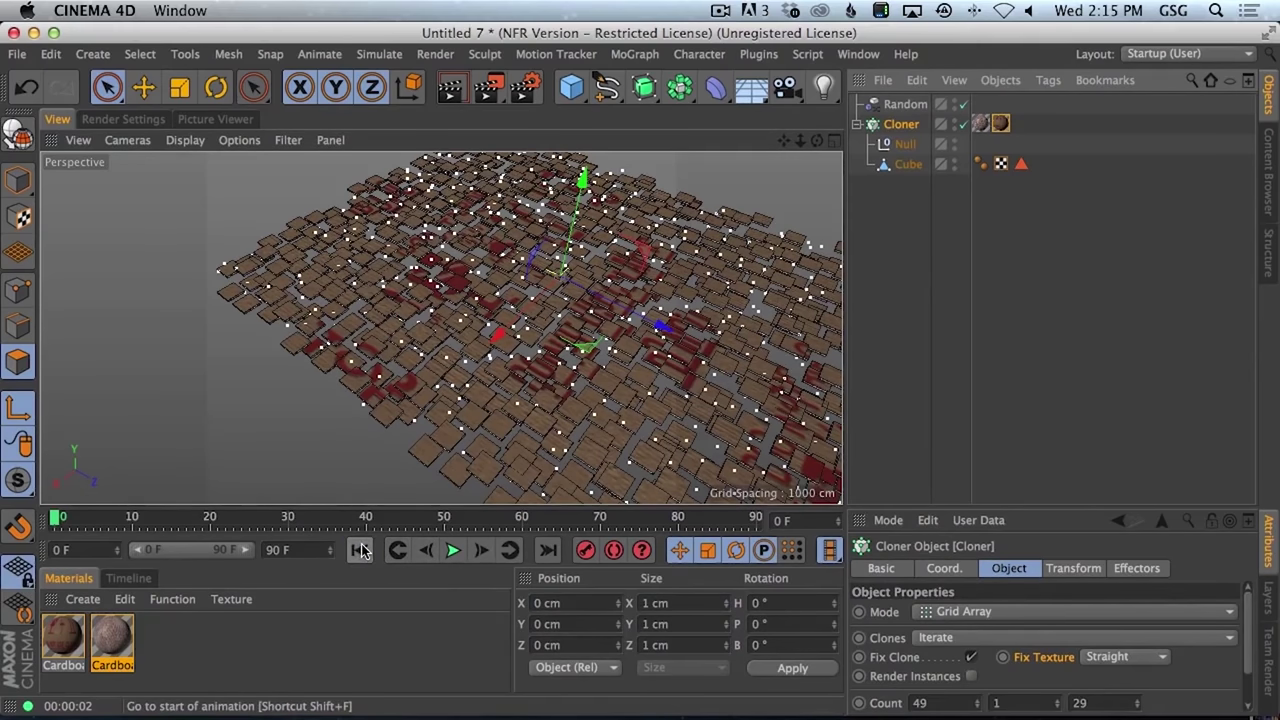
drag(571, 87, 585, 155)
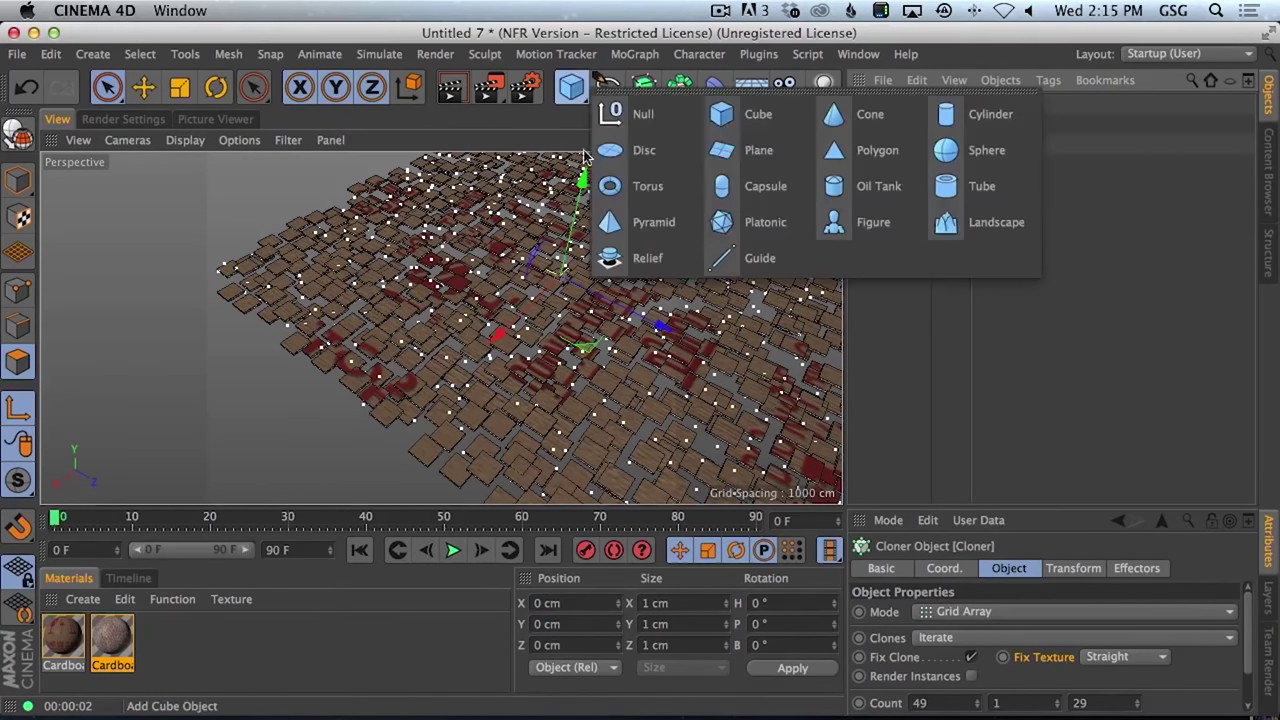
click(752, 150)
key(t)
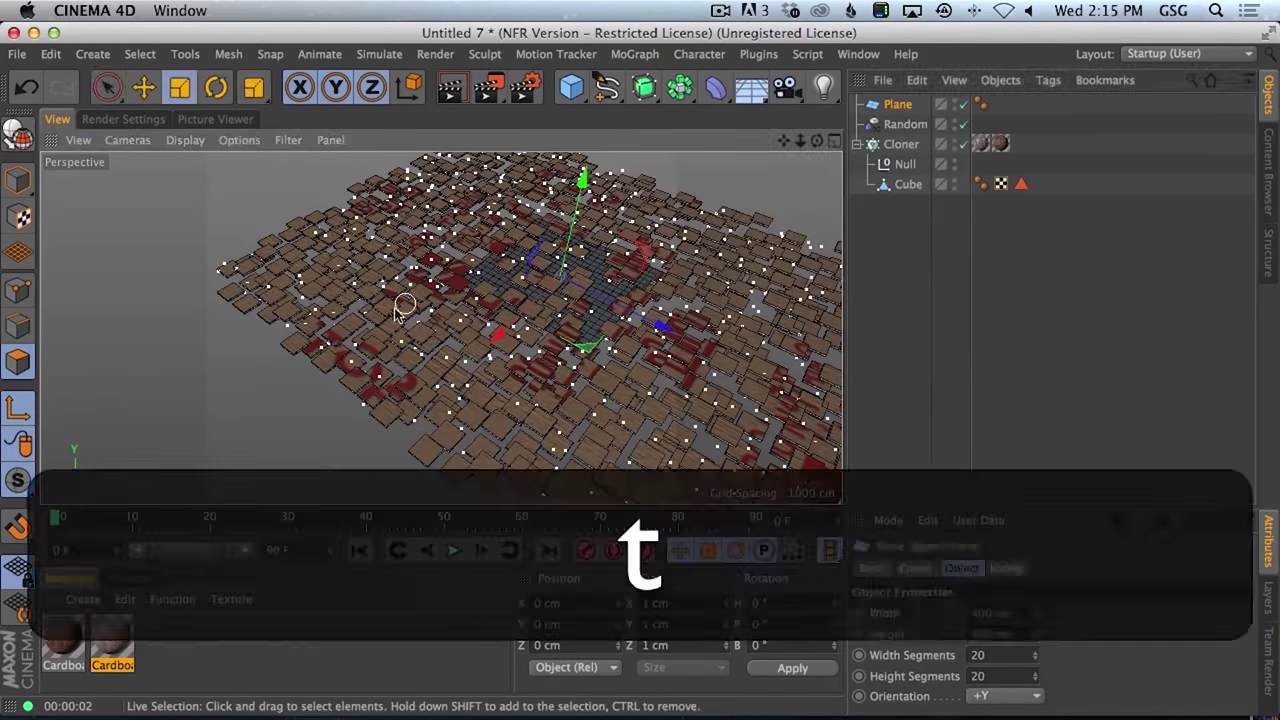
mouse_move(400, 310)
mouse_down()
mouse_move(409, 409)
mouse_move(380, 446)
mouse_up()
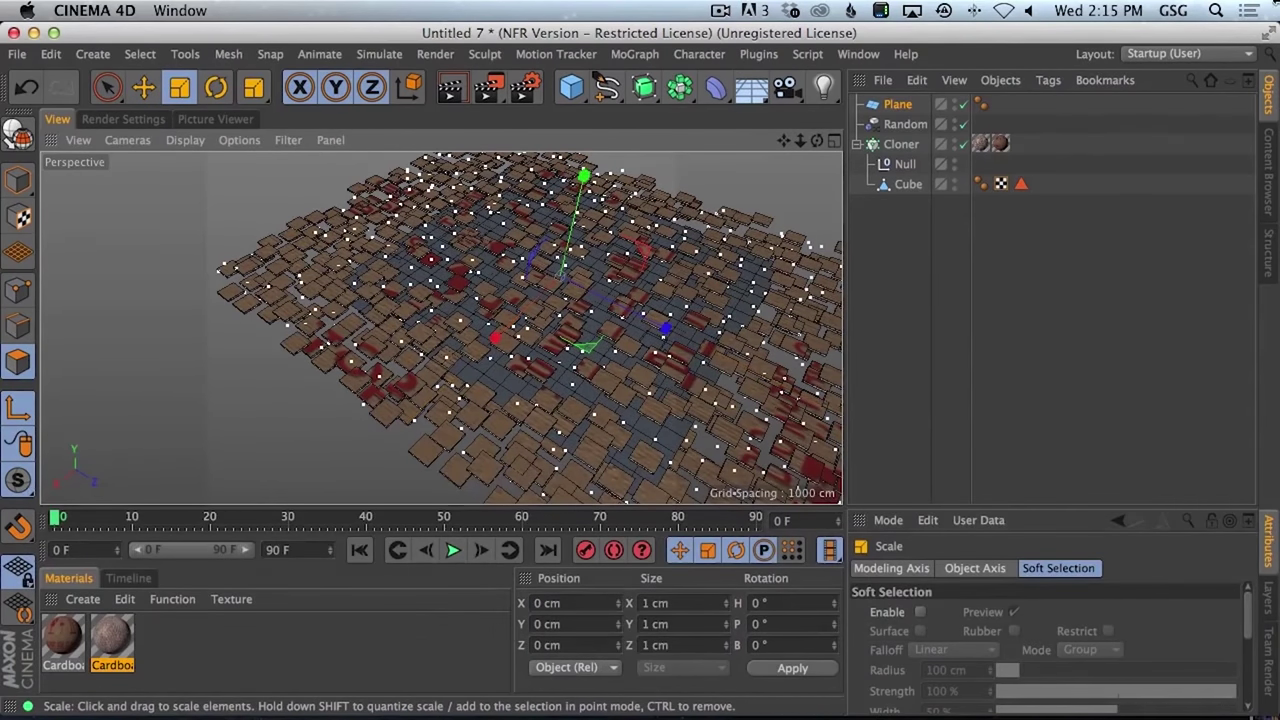
click(902, 146)
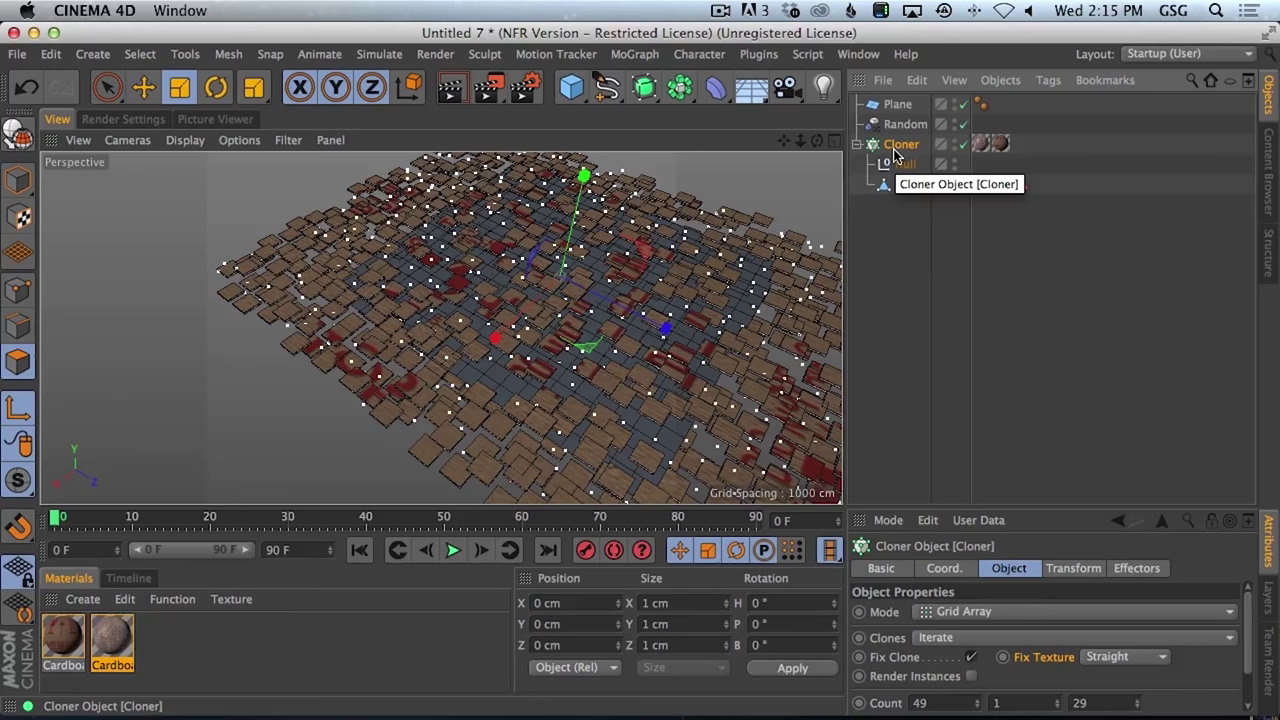
key(super+Tab)
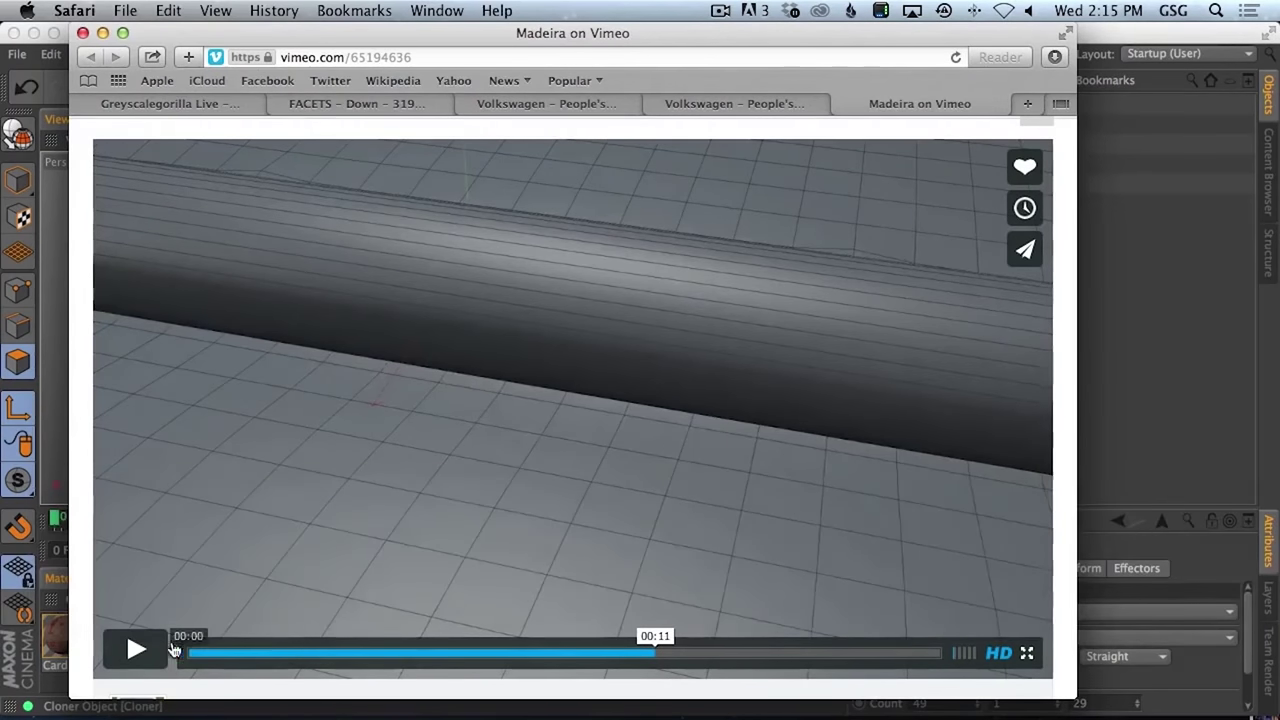
- Play the Madeira video on to 00:15 and pause on the curving grey tiles
click(138, 650)
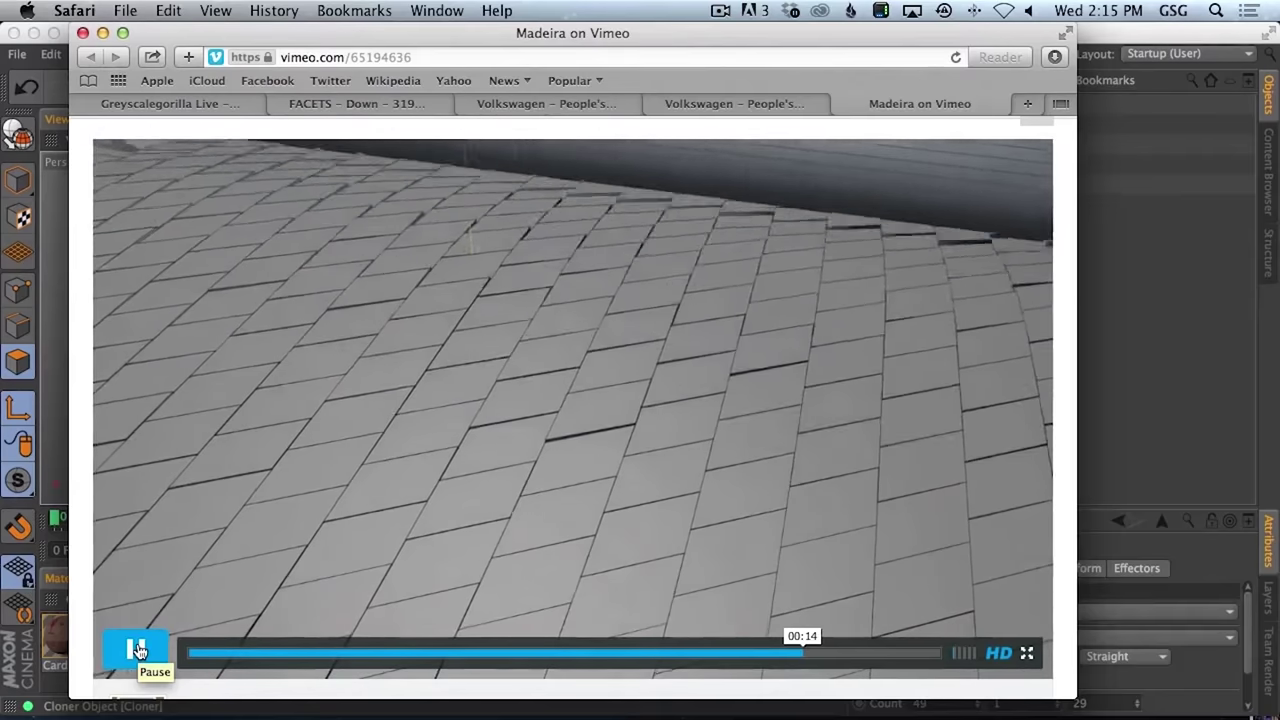
click(138, 650)
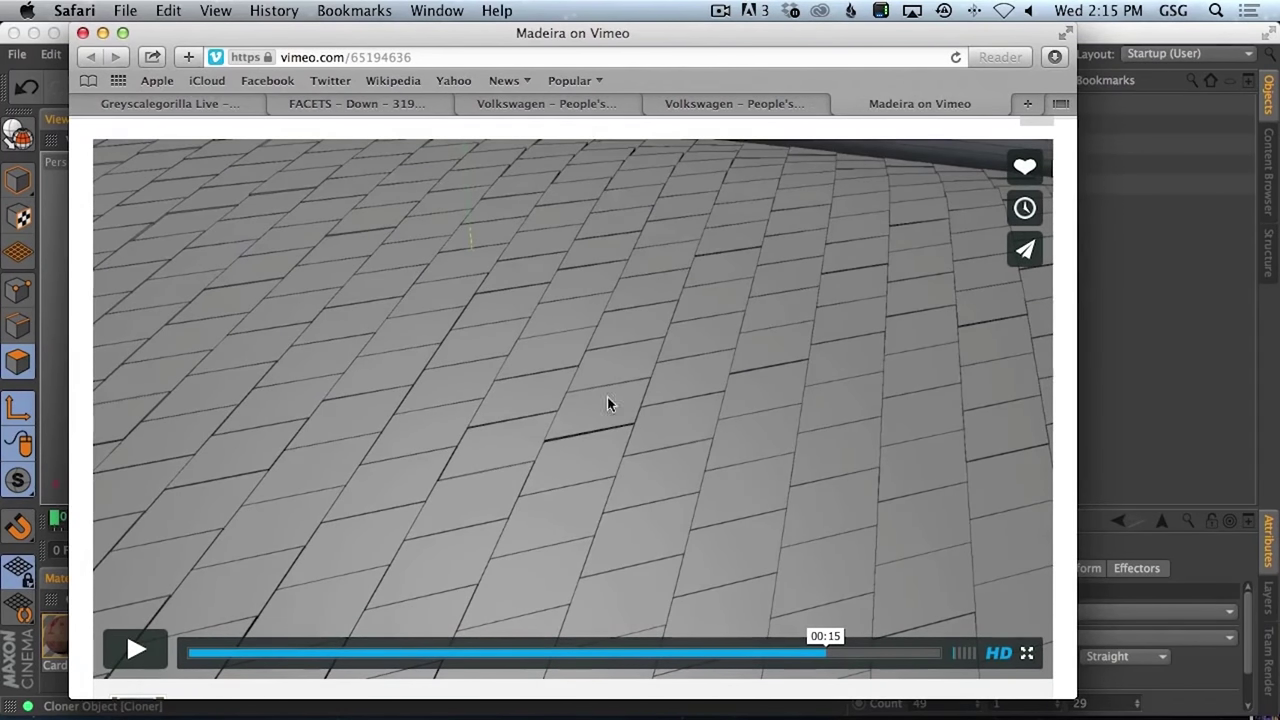
- Try Object mode on the Cloner, undo it, then copy all objects into a new document
click(1156, 33)
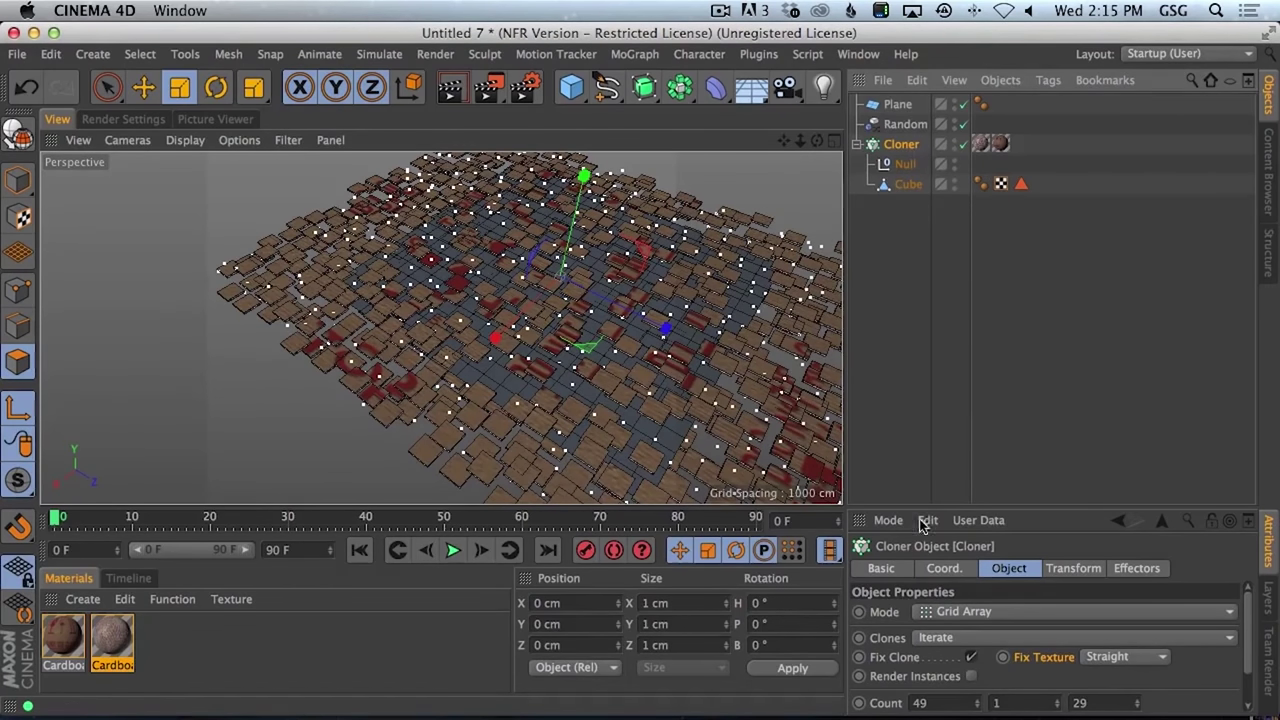
click(955, 614)
click(957, 632)
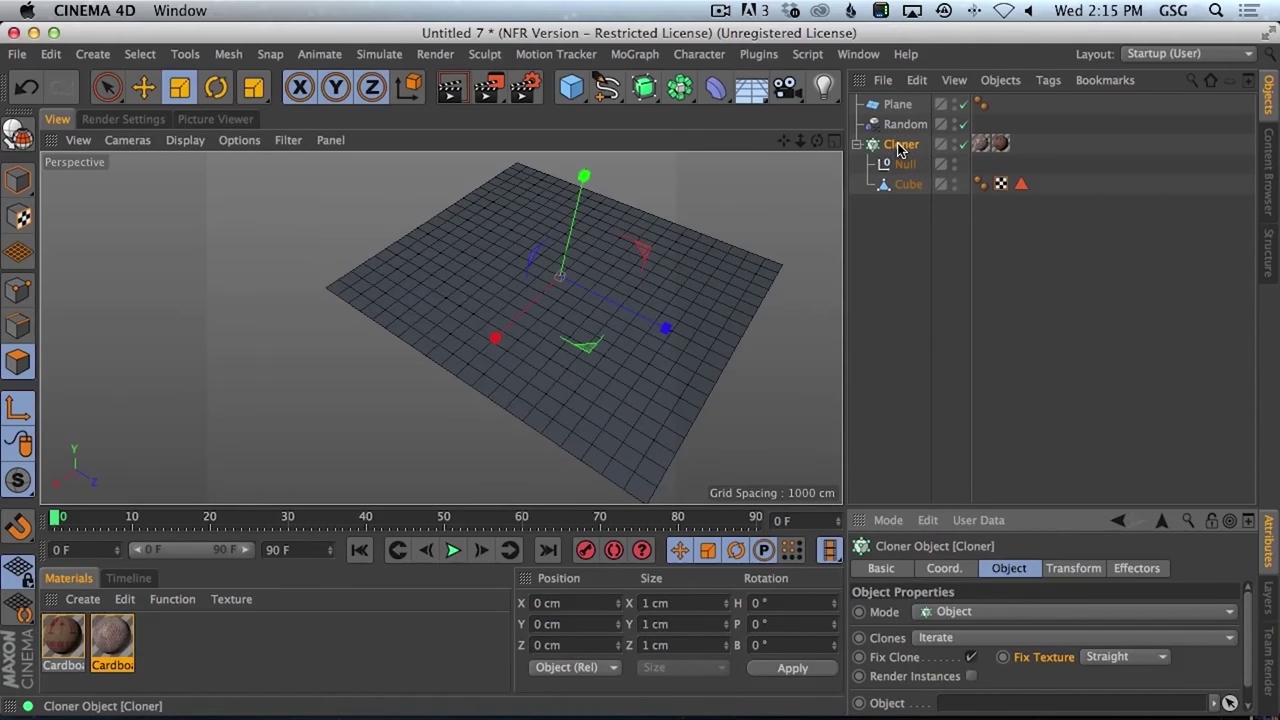
key(super)
key(super+z)
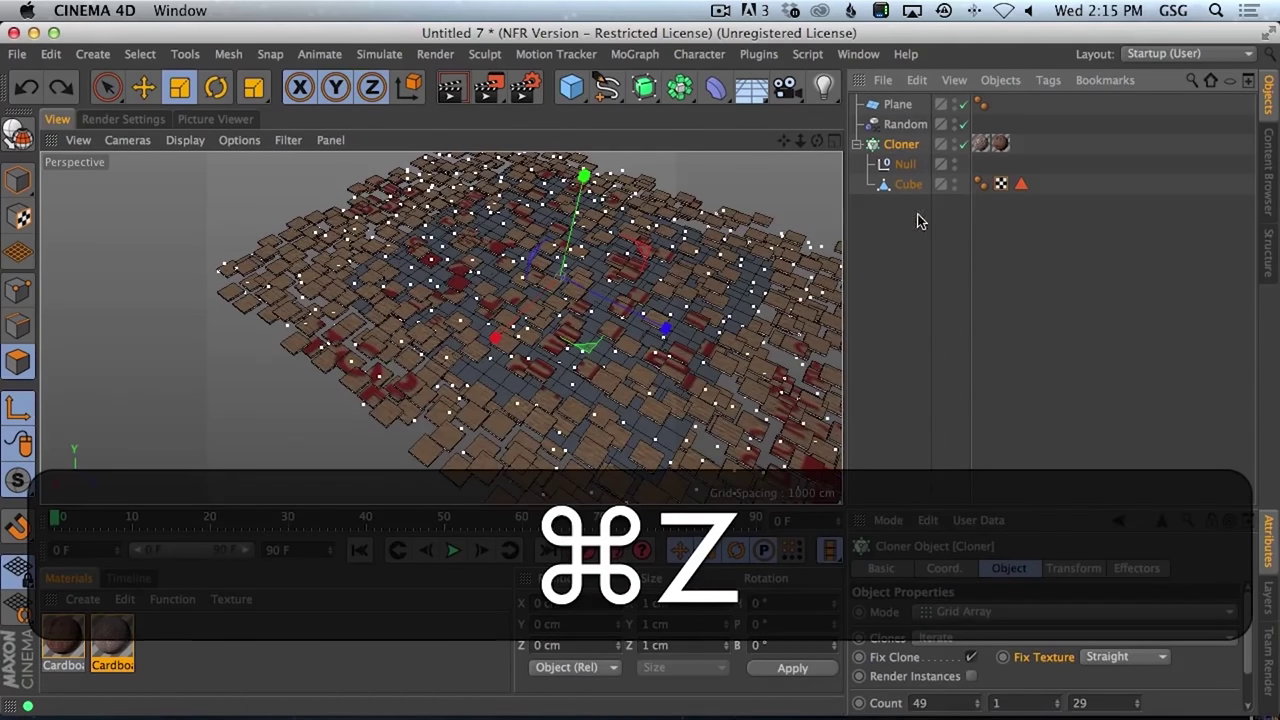
key(super+a)
key(super+c)
key(super+n)
key(super+v)
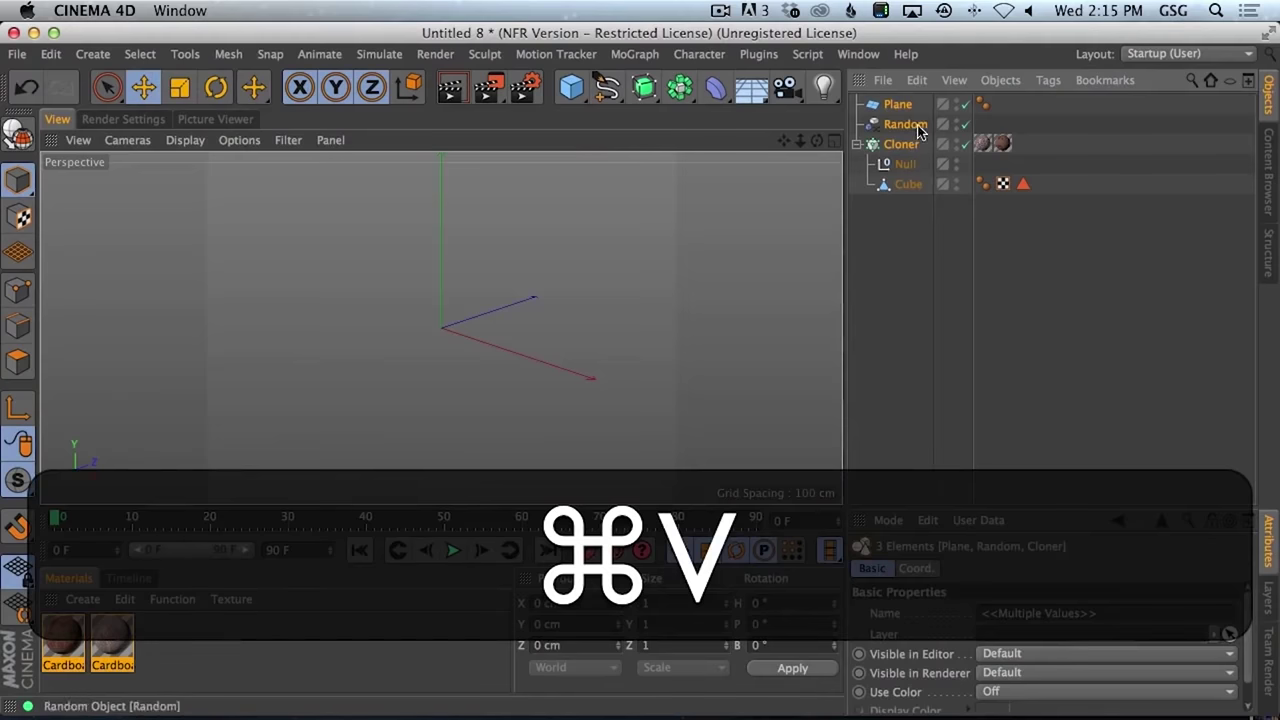
click(901, 144)
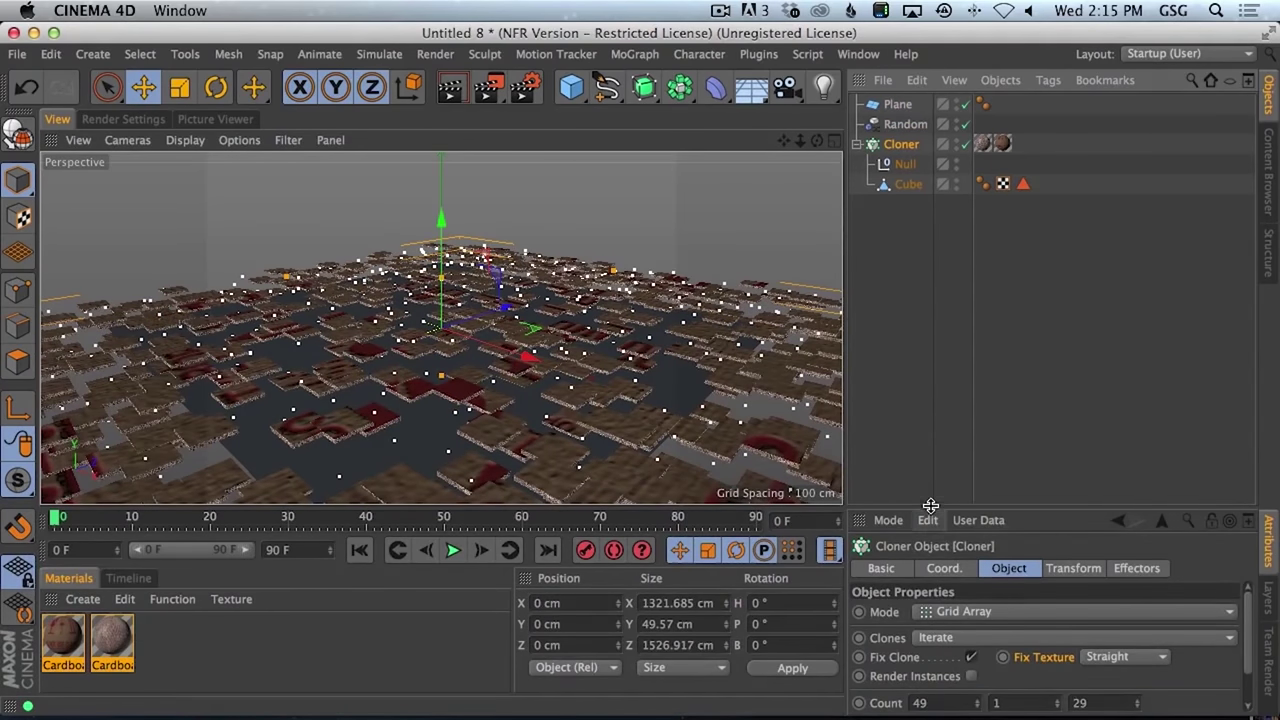
- Set the Cloner to Object mode with the Plane as source and clones on polygon centres
drag(928, 508, 936, 254)
click(963, 361)
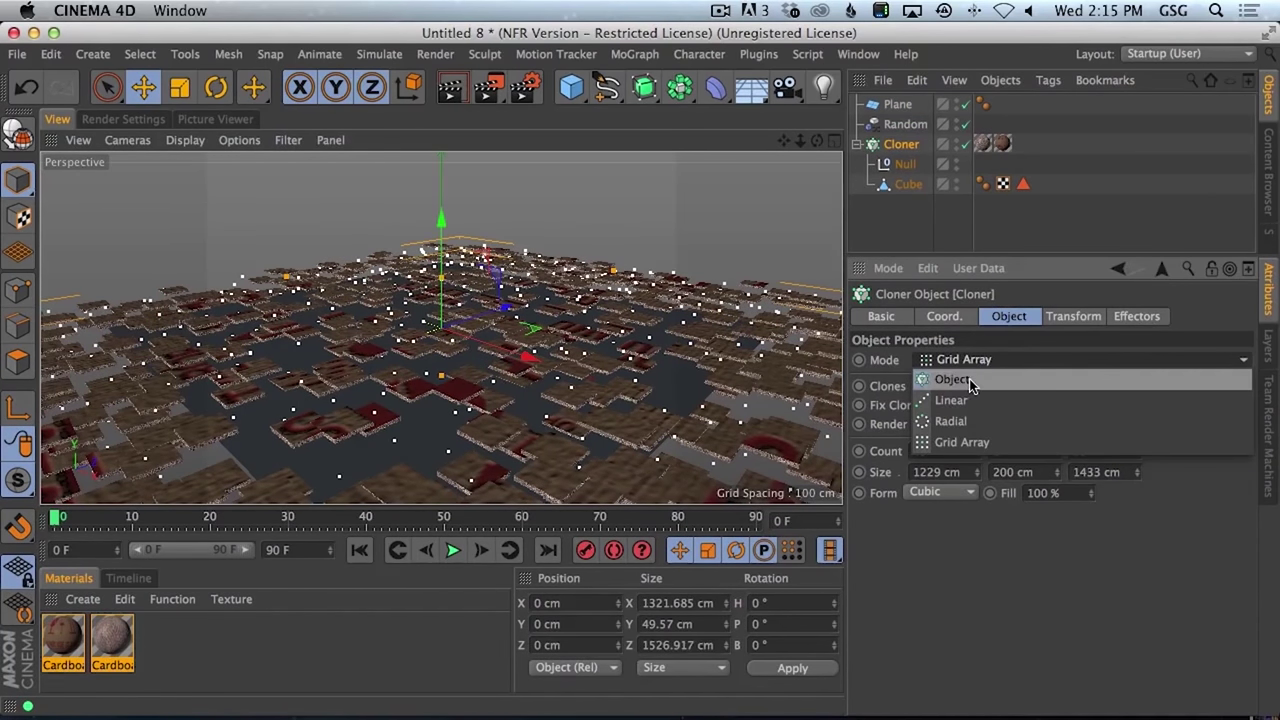
click(952, 380)
drag(897, 104, 977, 453)
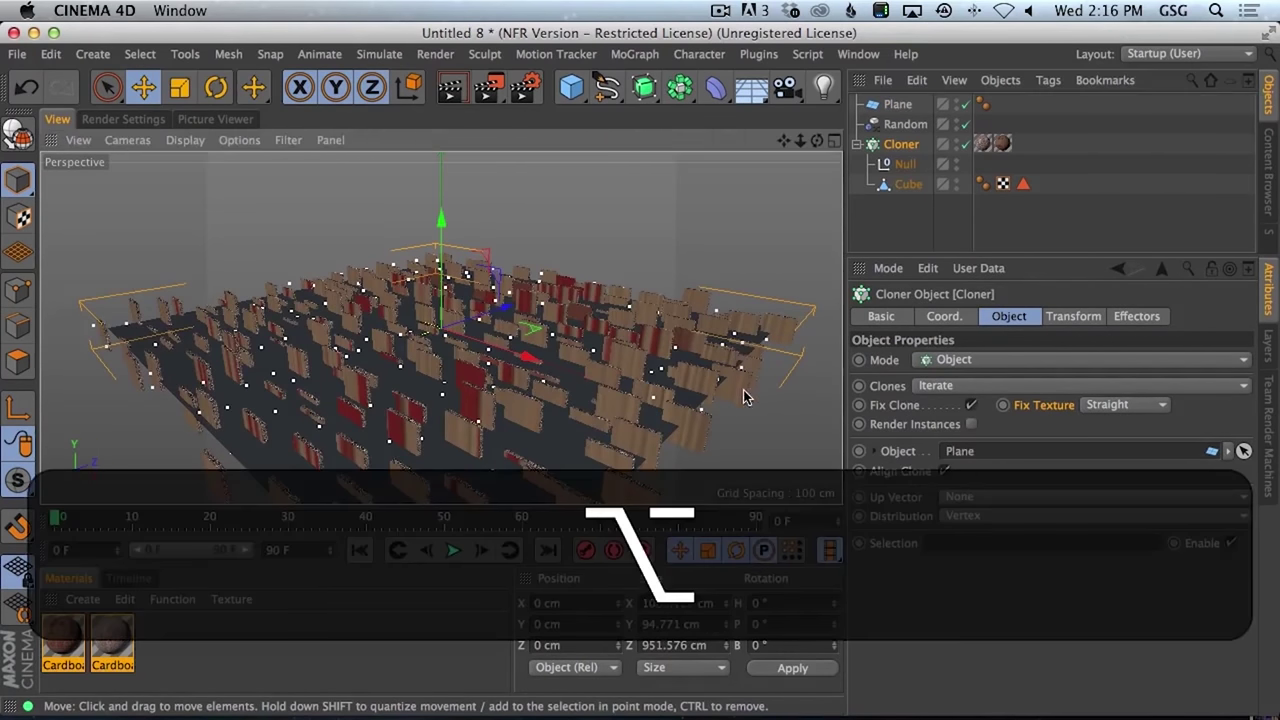
alt+drag(745, 400, 760, 440)
click(986, 516)
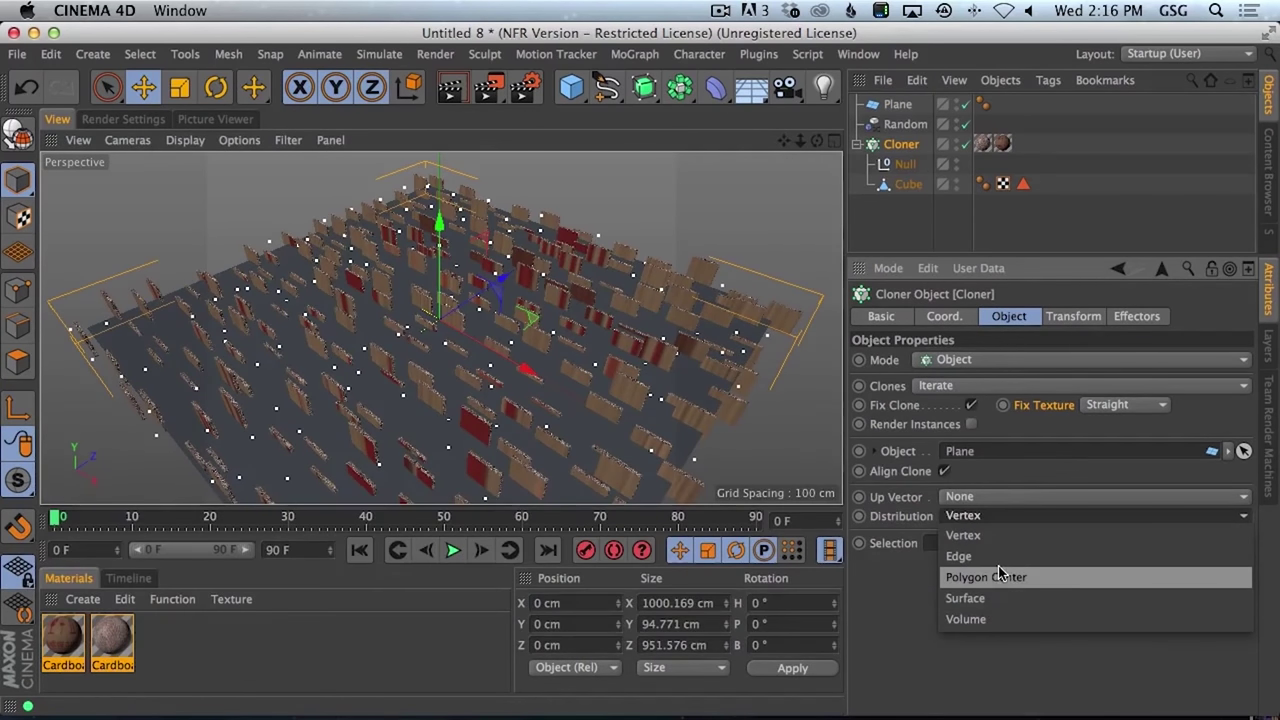
click(1012, 577)
- Move both texture tags onto the Null and disable the Random effector's scatter
click(1066, 316)
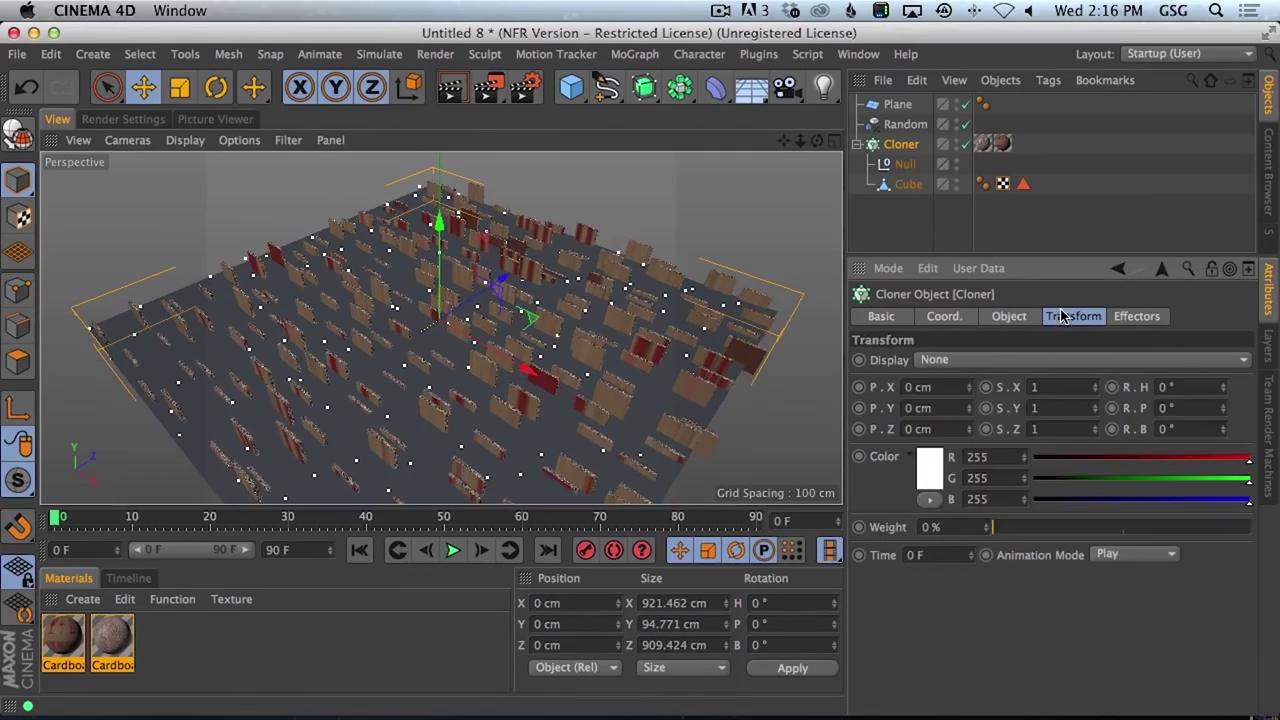
drag(993, 143, 993, 163)
click(900, 144)
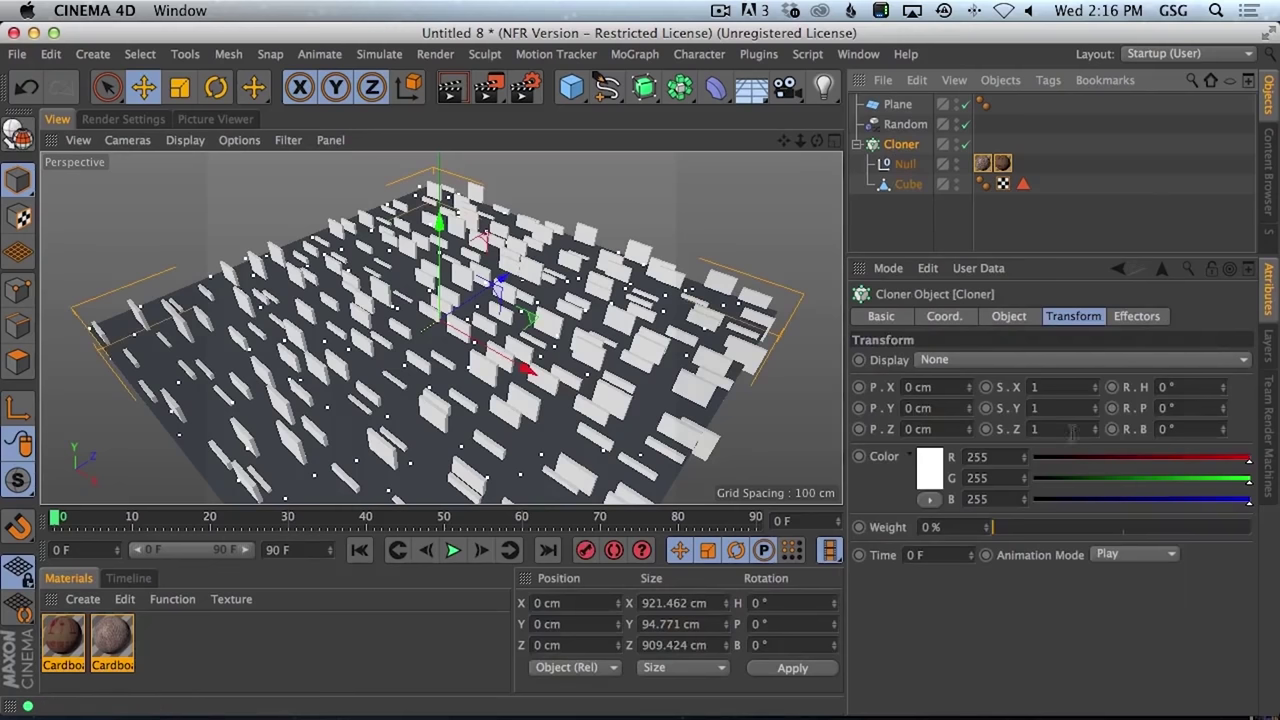
click(1010, 316)
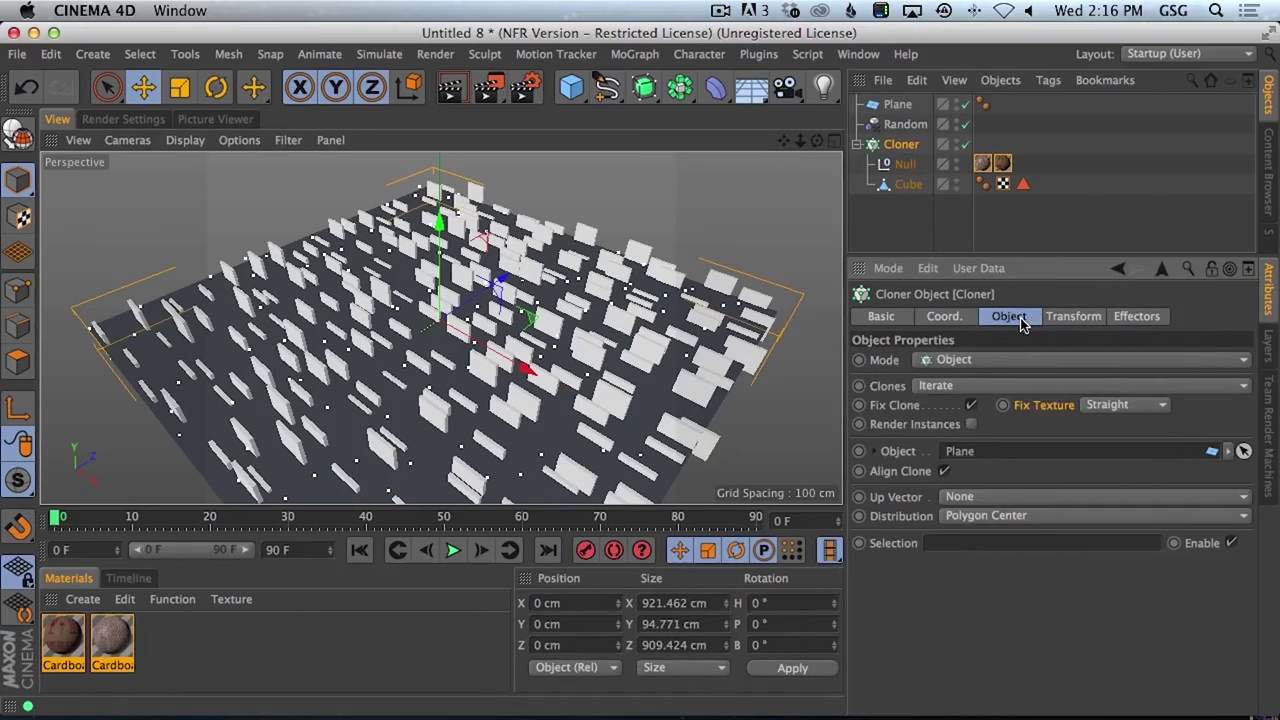
click(965, 124)
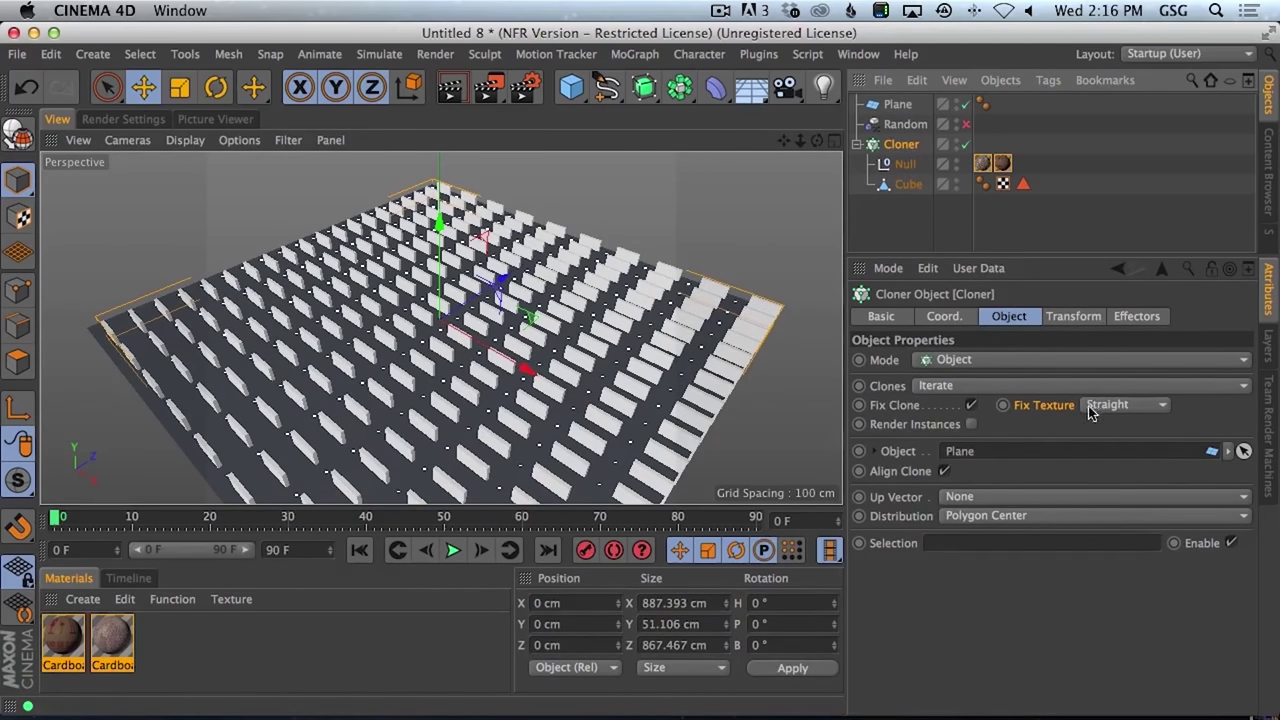
- Rotate the clones 90° in R.P in the Cloner's Transform tab
click(1076, 318)
mouse_move(1225, 393)
mouse_down()
mouse_move(1223, 410)
mouse_move(1226, 366)
mouse_move(1222, 432)
mouse_move(1222, 380)
mouse_up()
key(super+z)
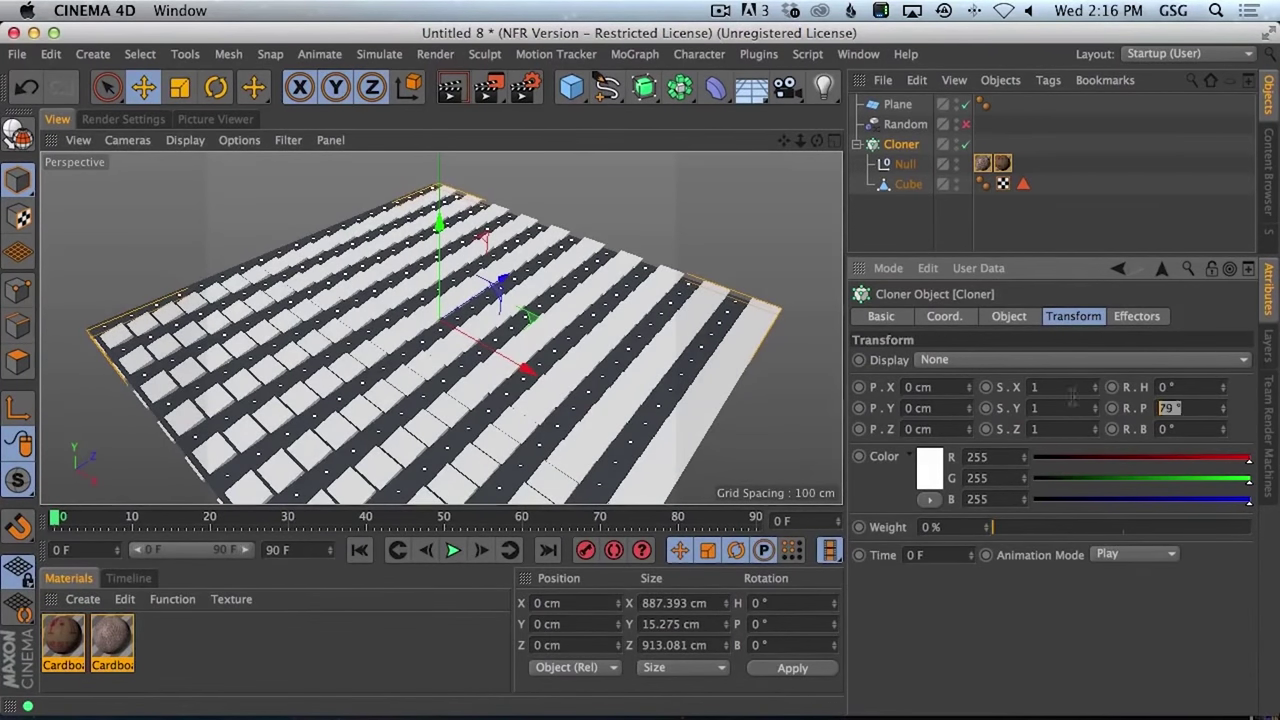
text(90)
key(Return)
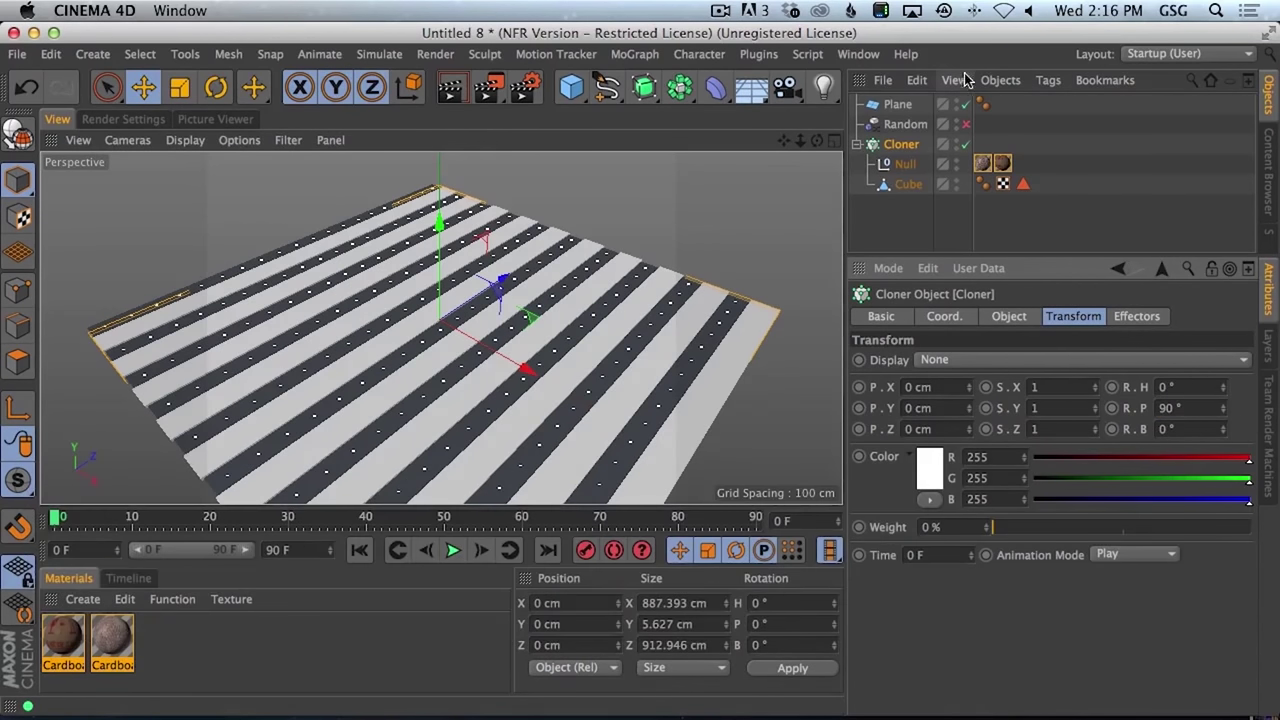
- Add width and height segments to the Plane, bringing width segments to 33
click(897, 104)
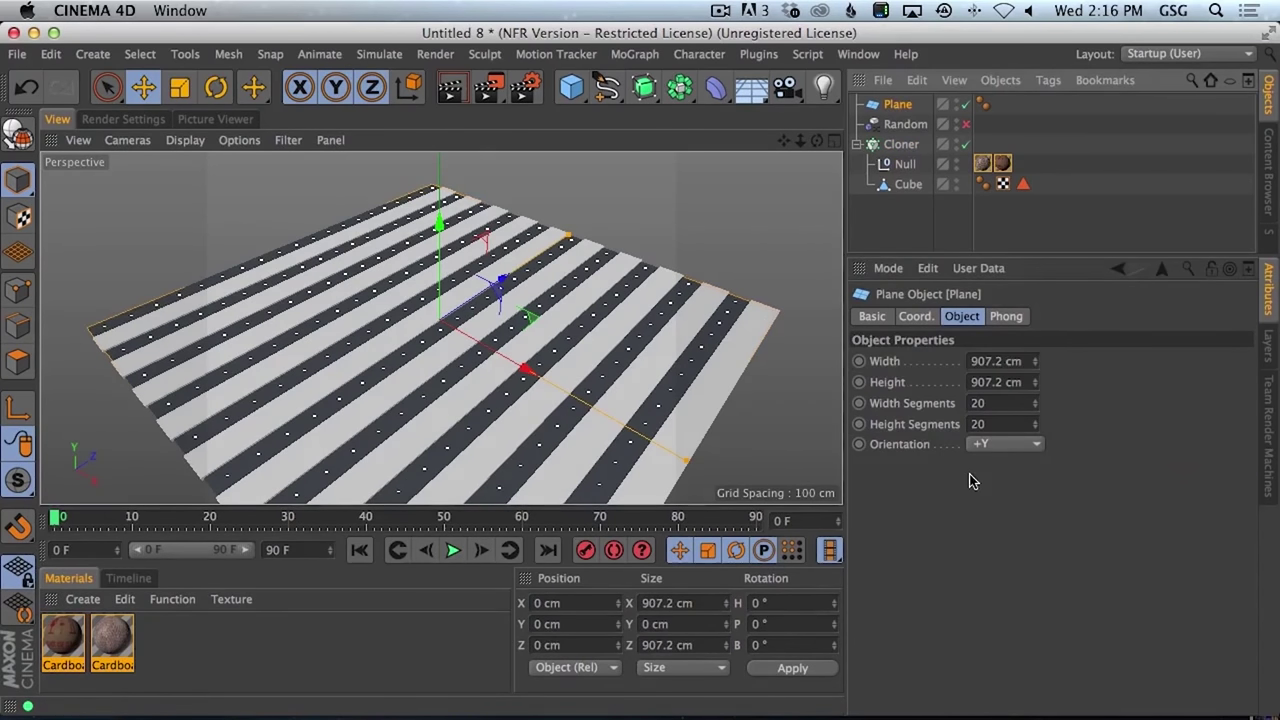
click(1037, 403)
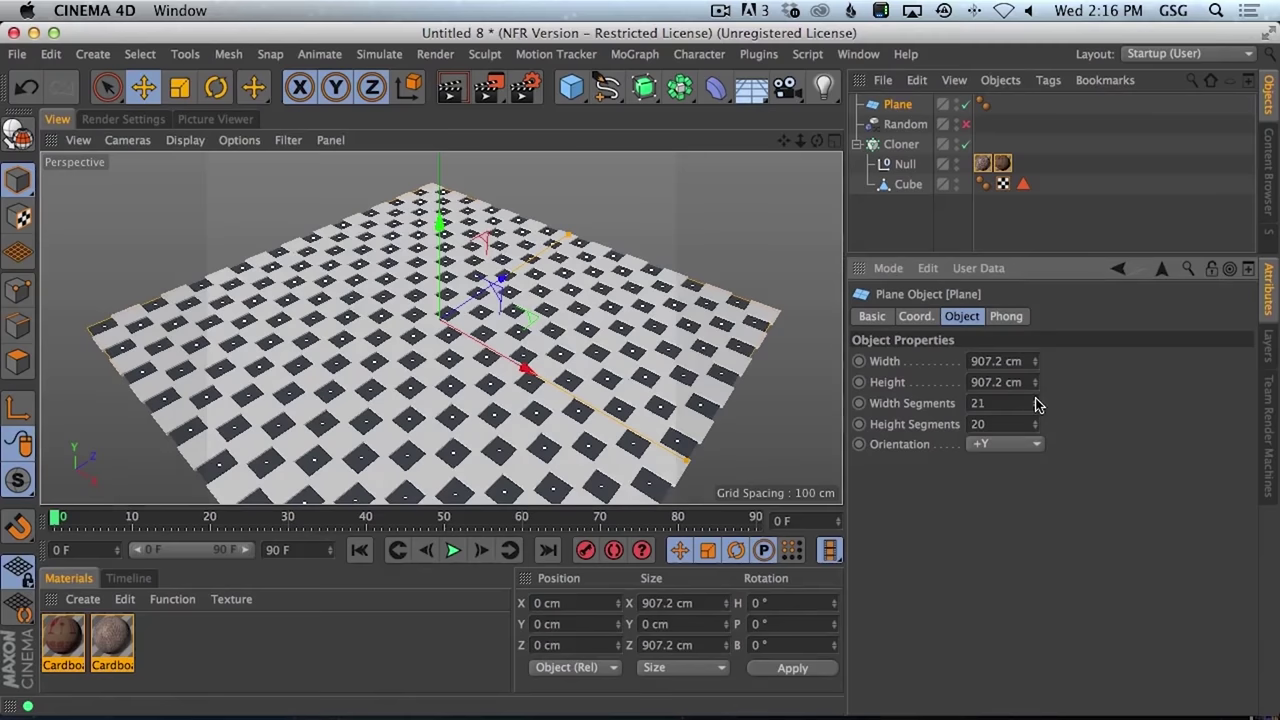
alt+drag(600, 350, 660, 335)
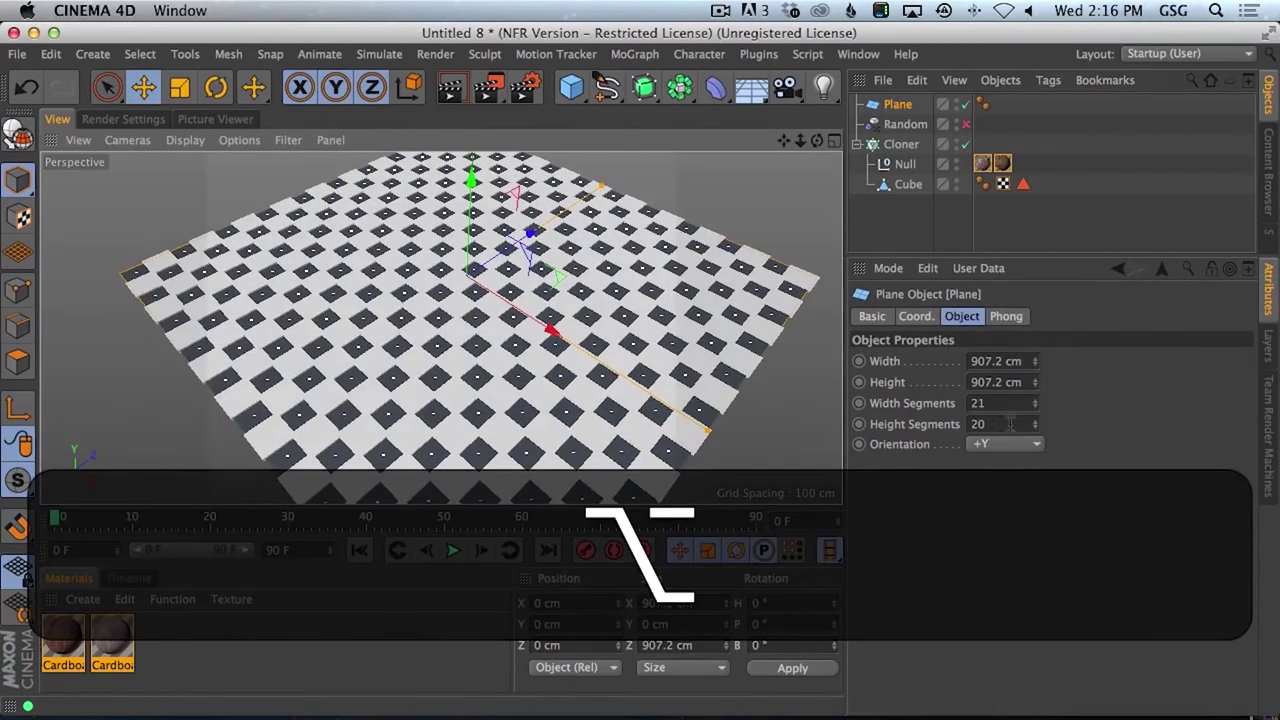
click(1036, 421)
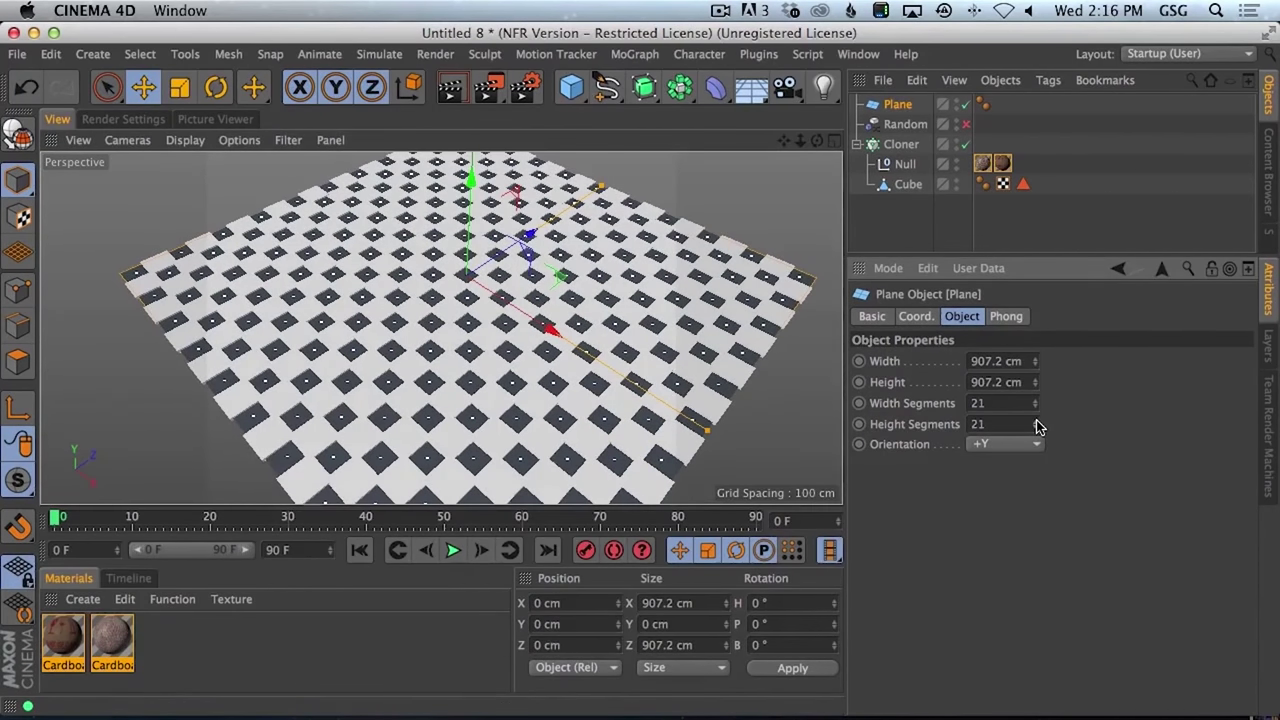
click(897, 143)
click(895, 105)
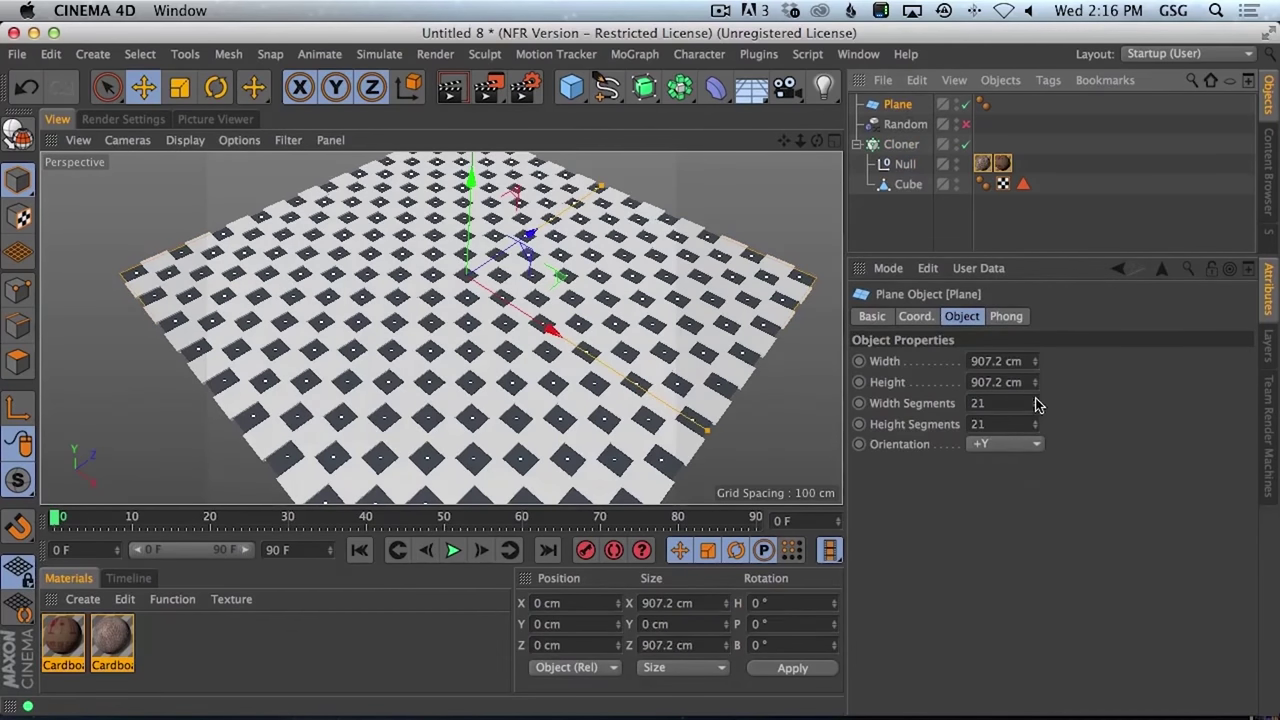
mouse_move(1035, 403)
mouse_down()
mouse_move(1034, 377)
mouse_move(1037, 401)
mouse_up()
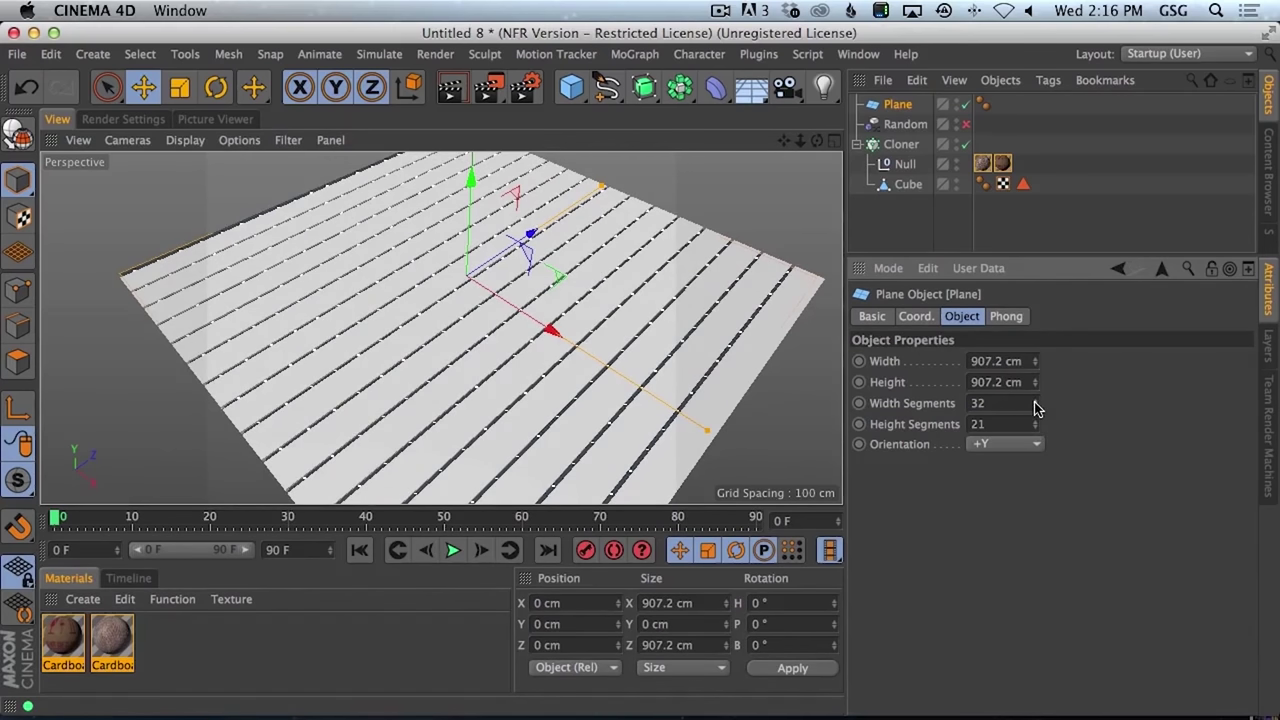
click(1035, 401)
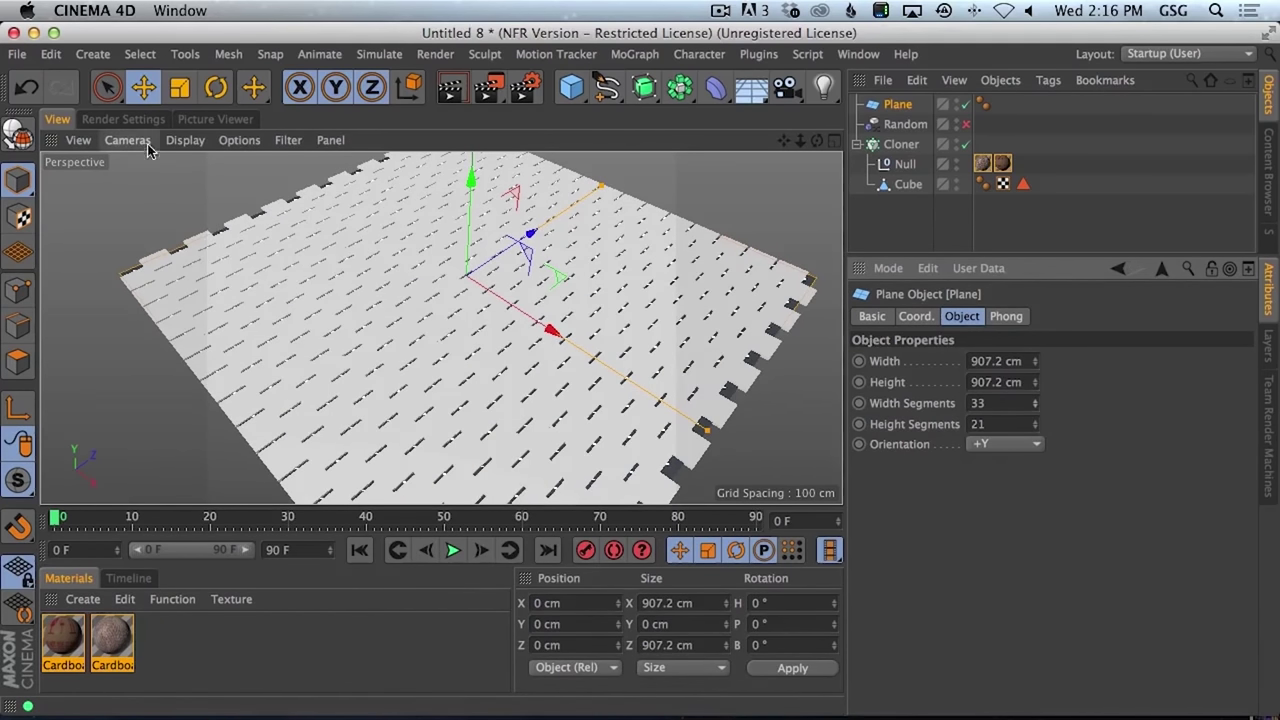
- Switch to Gouraud shading, raise width segments to 40, and resize the Plane's width and height
click(185, 140)
click(205, 168)
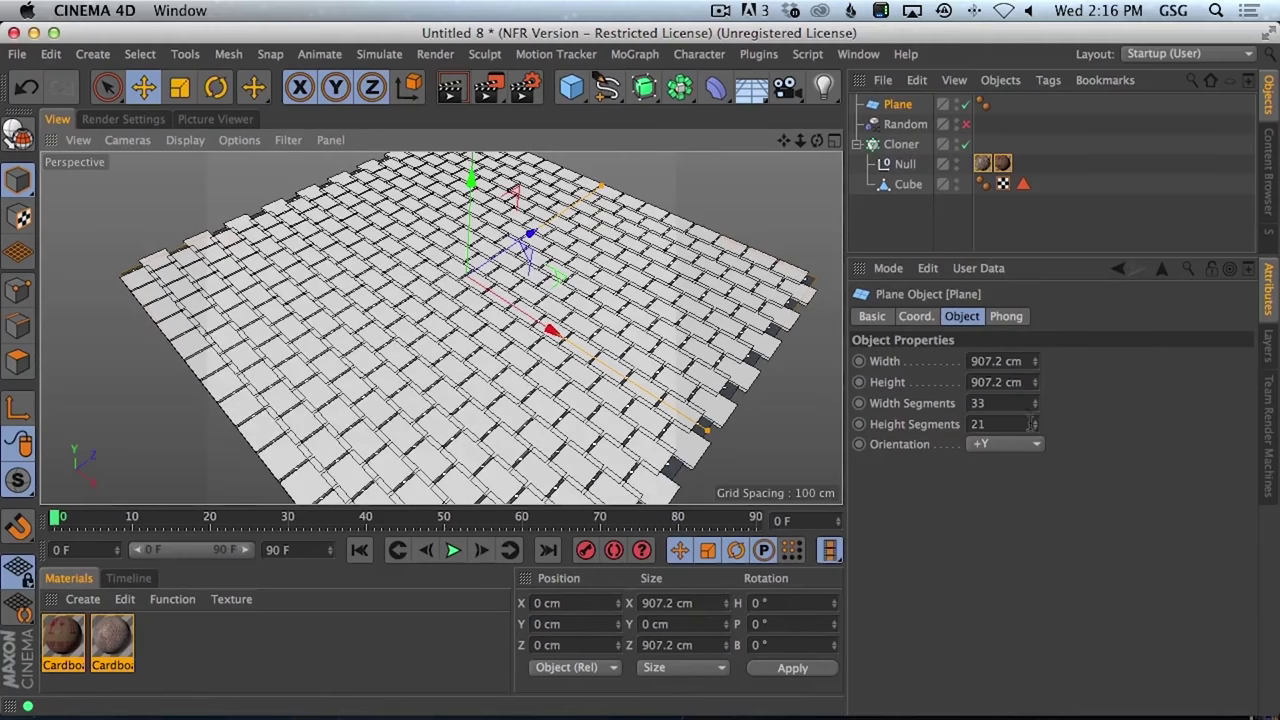
drag(1033, 385, 1036, 421)
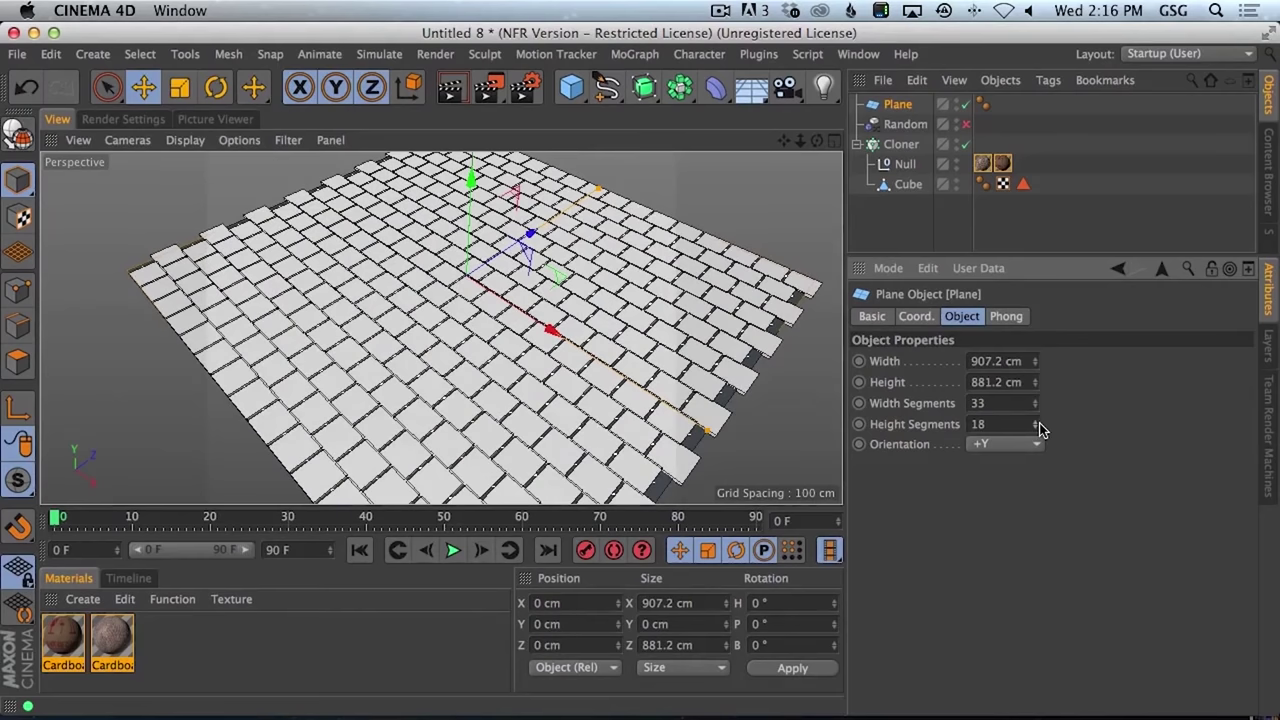
drag(1036, 410, 1121, 197)
drag(1036, 361, 1060, 405)
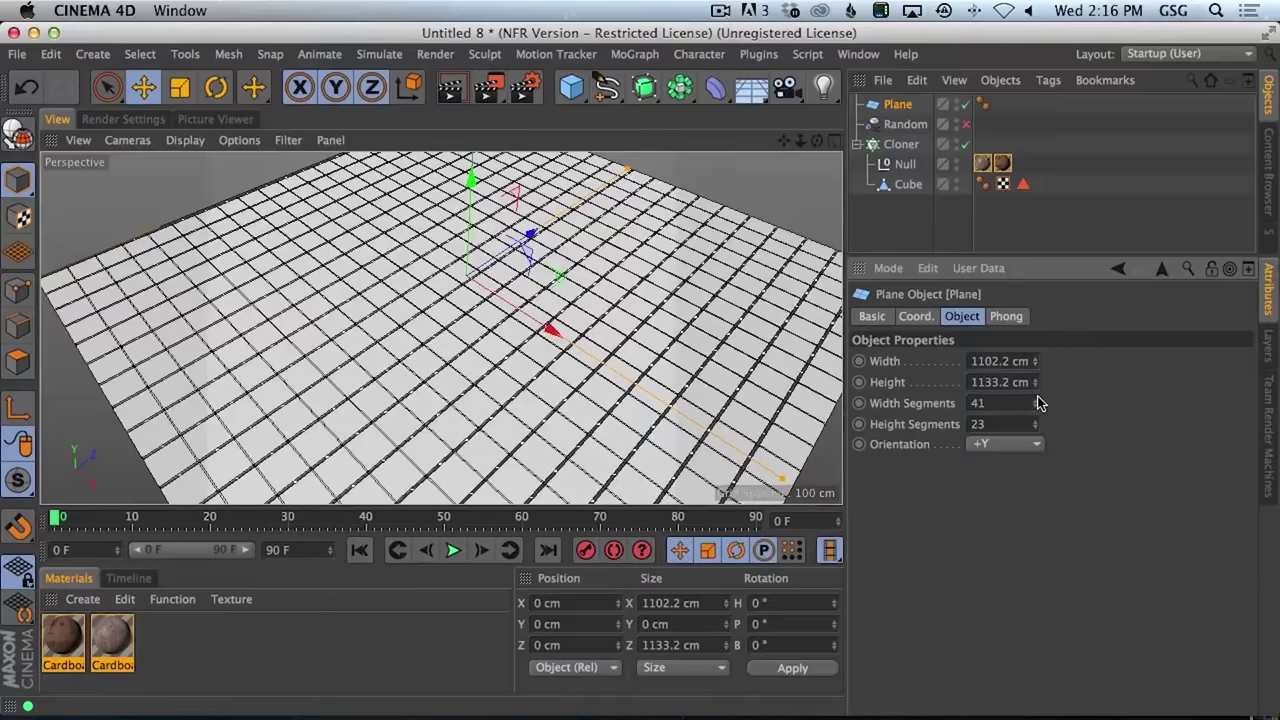
drag(1036, 362, 1033, 395)
- Lengthen the Plane to about 1180 cm and move both texture tags onto the Cloner
alt+right_drag(600, 434, 723, 371)
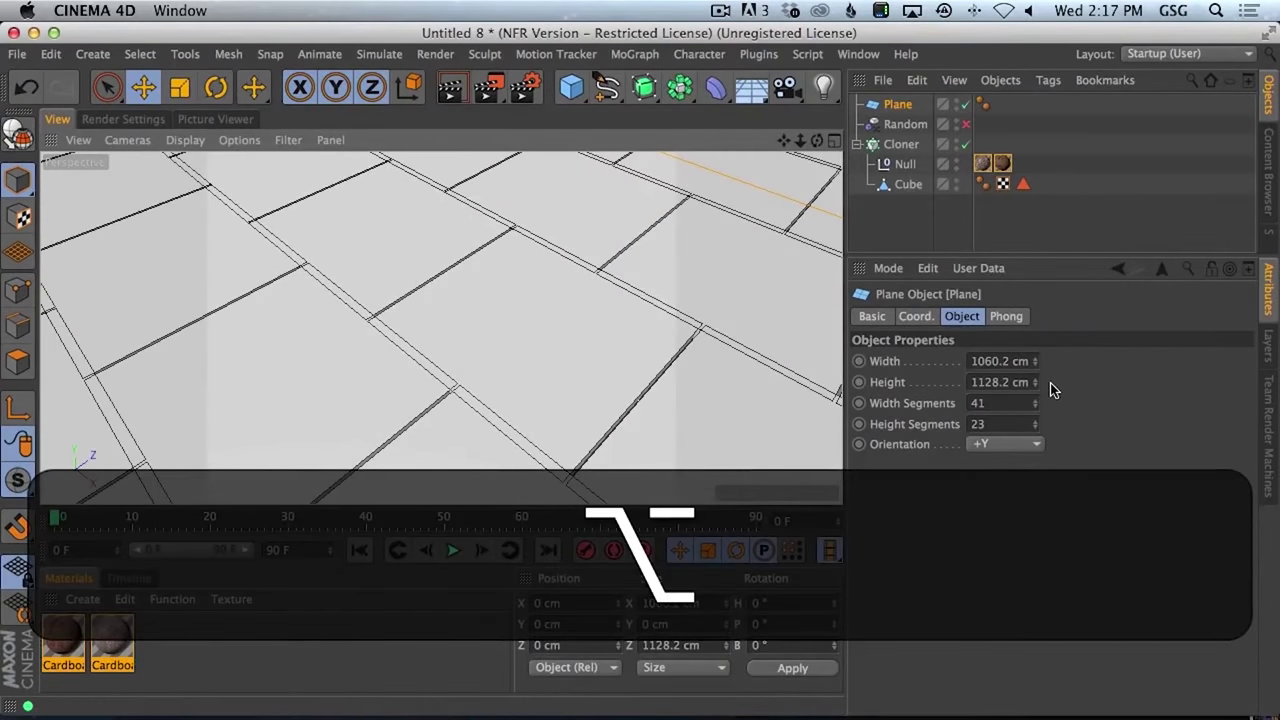
mouse_move(1035, 382)
mouse_down()
mouse_move(1043, 333)
mouse_move(1031, 377)
mouse_up()
alt+right_drag(825, 368, 551, 354)
mouse_move(1003, 163)
mouse_down()
mouse_move(997, 177)
mouse_move(990, 143)
mouse_up()
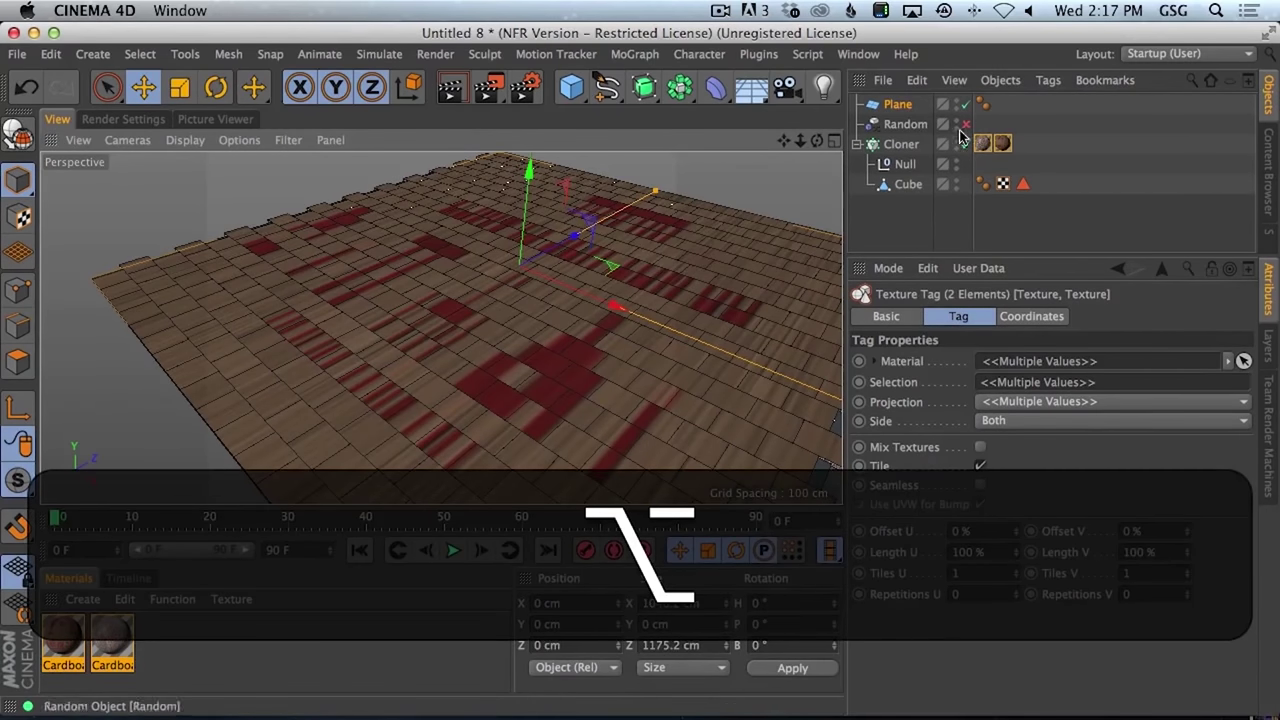
- Toggle the Cloner's Fix Texture off and back to Straight, then render a test
click(899, 145)
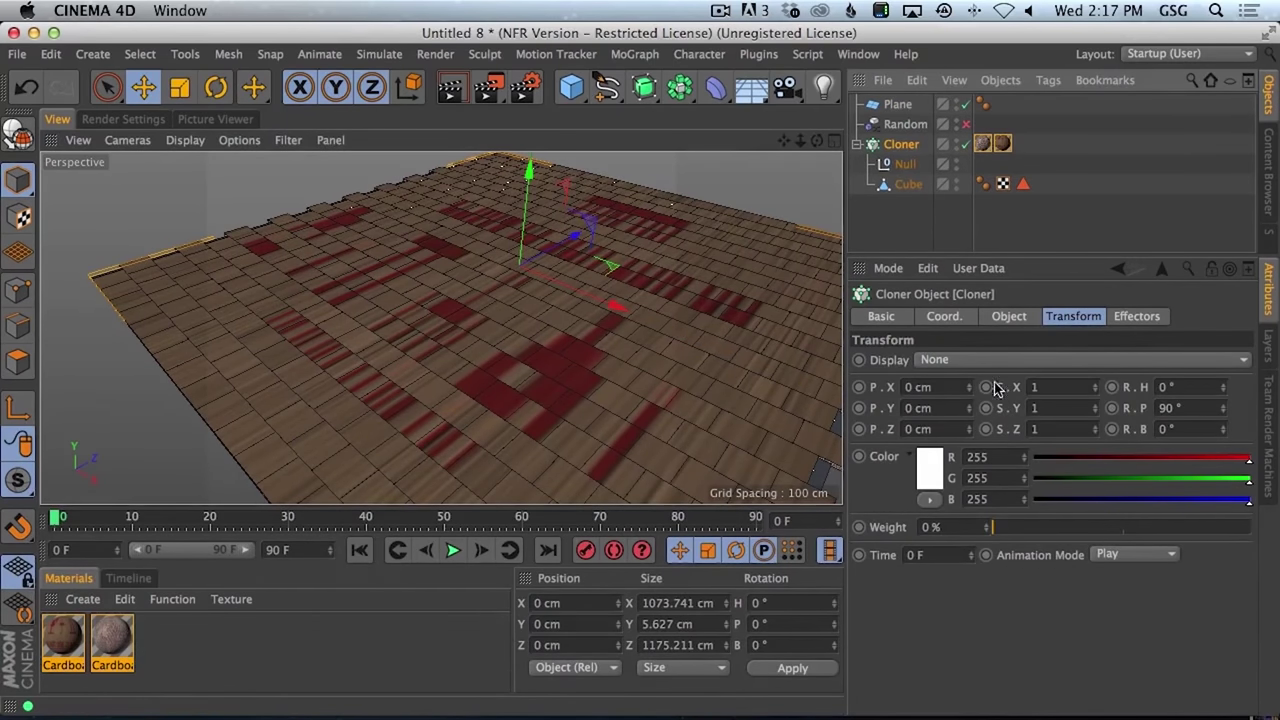
click(1008, 316)
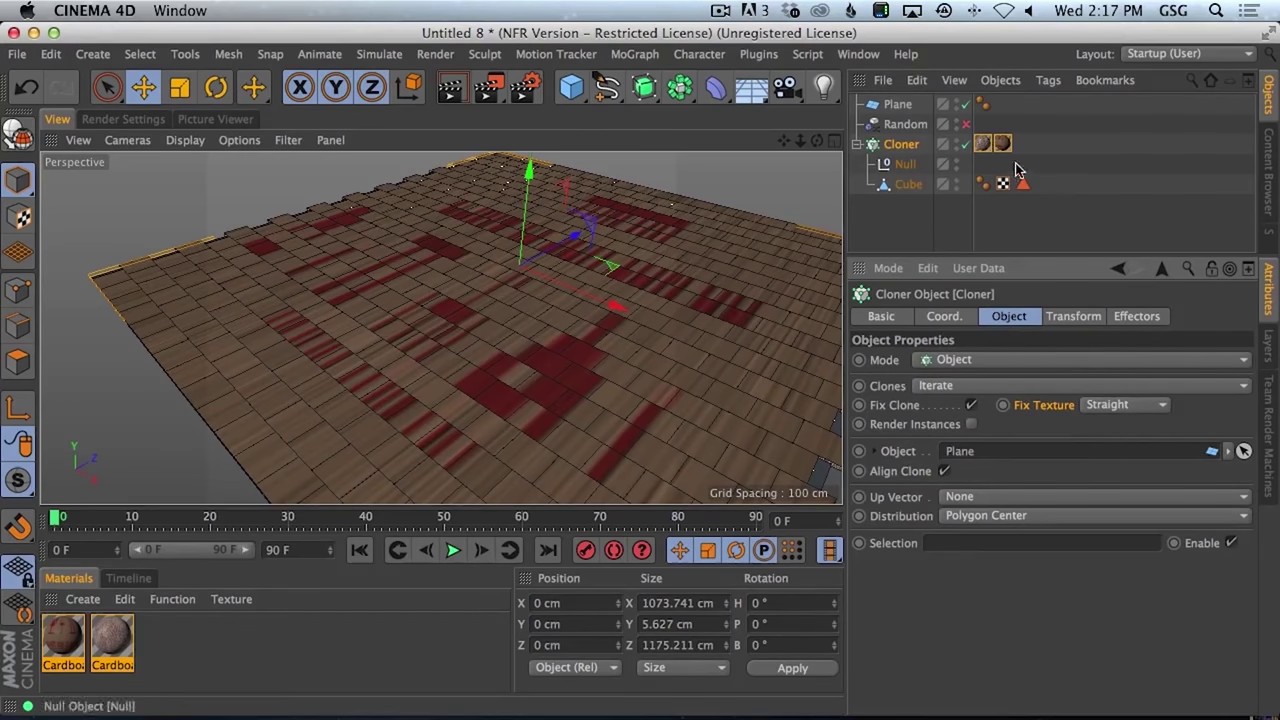
click(898, 147)
click(1128, 406)
click(1118, 418)
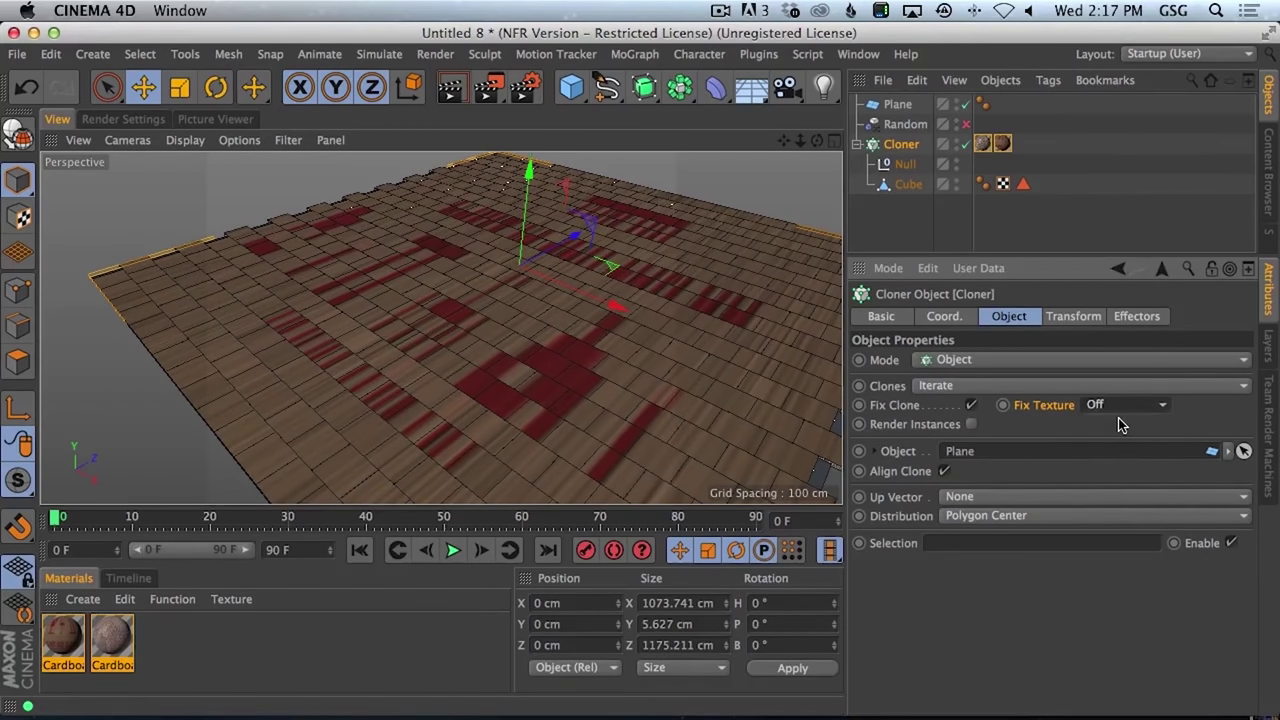
click(1135, 406)
click(1128, 443)
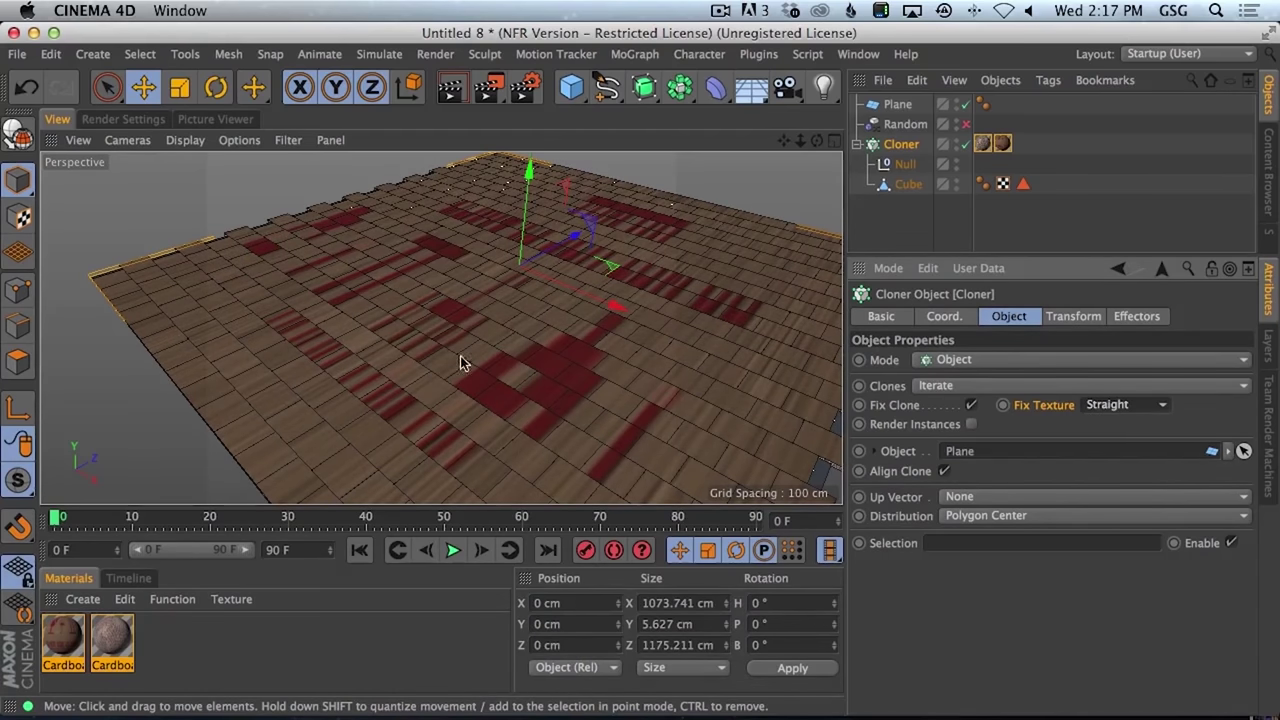
key(super+r)
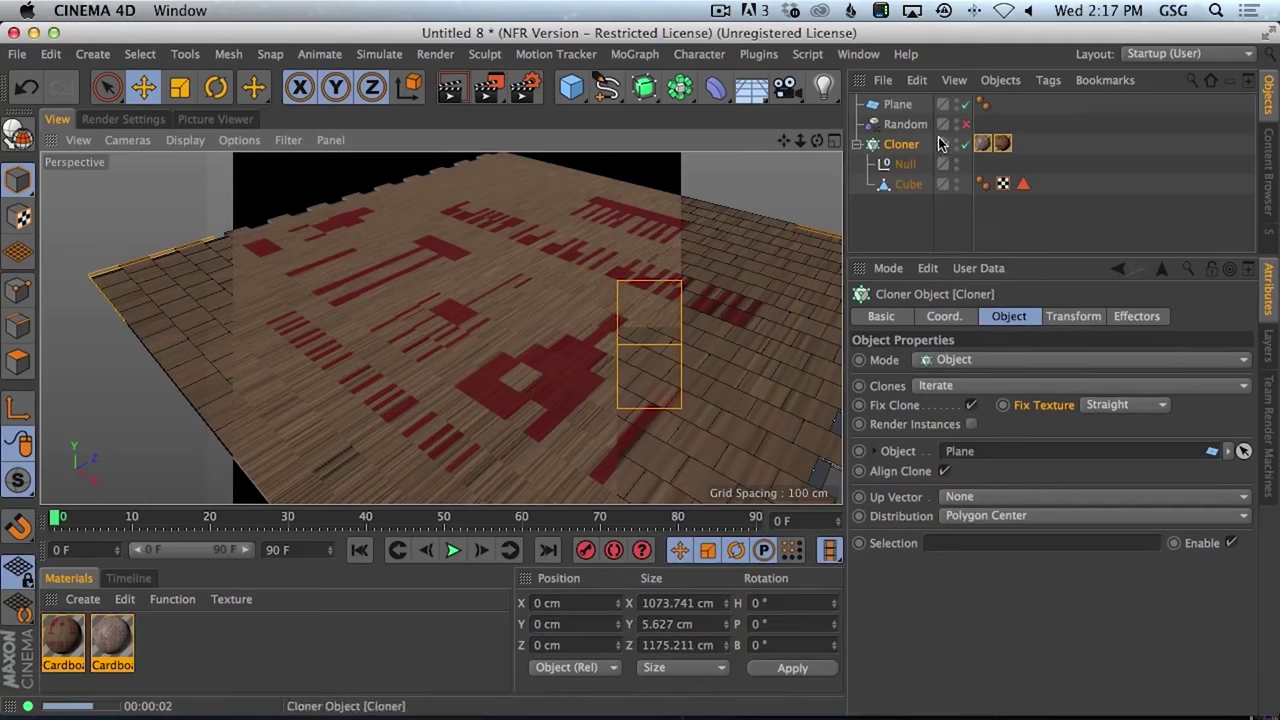
- Inspect the Cardboard Box Warnings and Cardboard Packaging tags and show the texture projection
click(1003, 143)
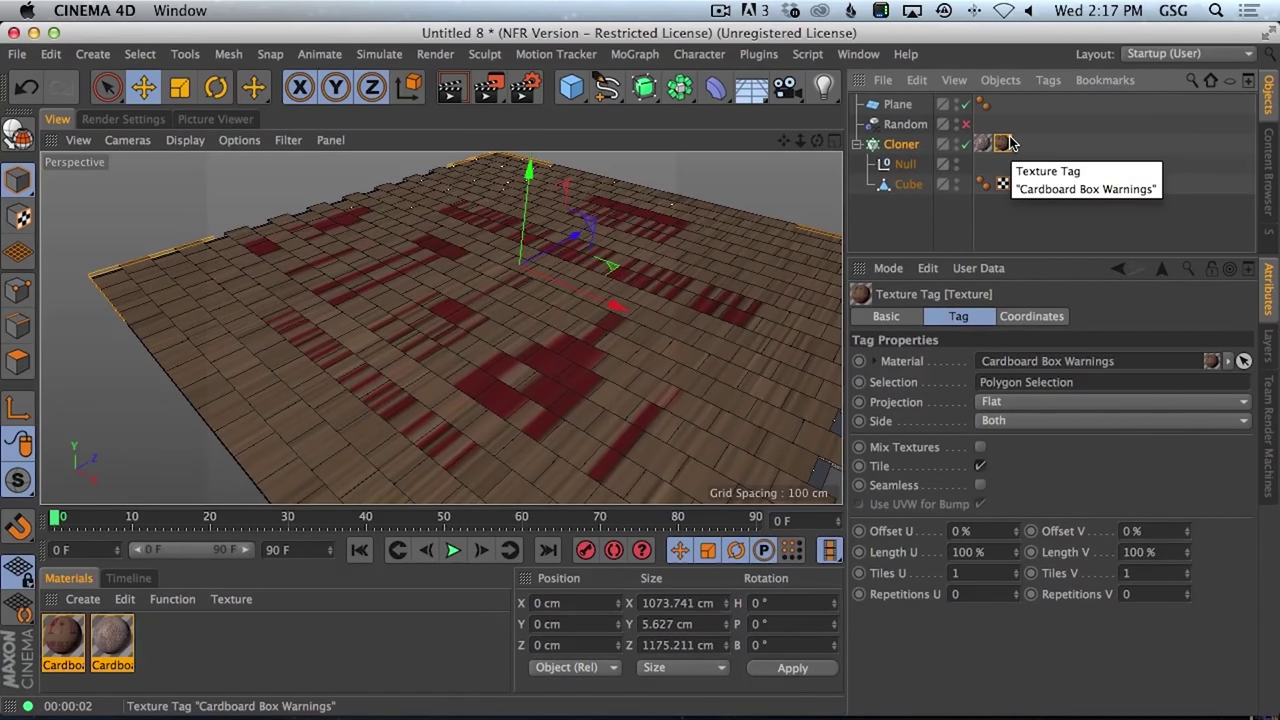
click(908, 185)
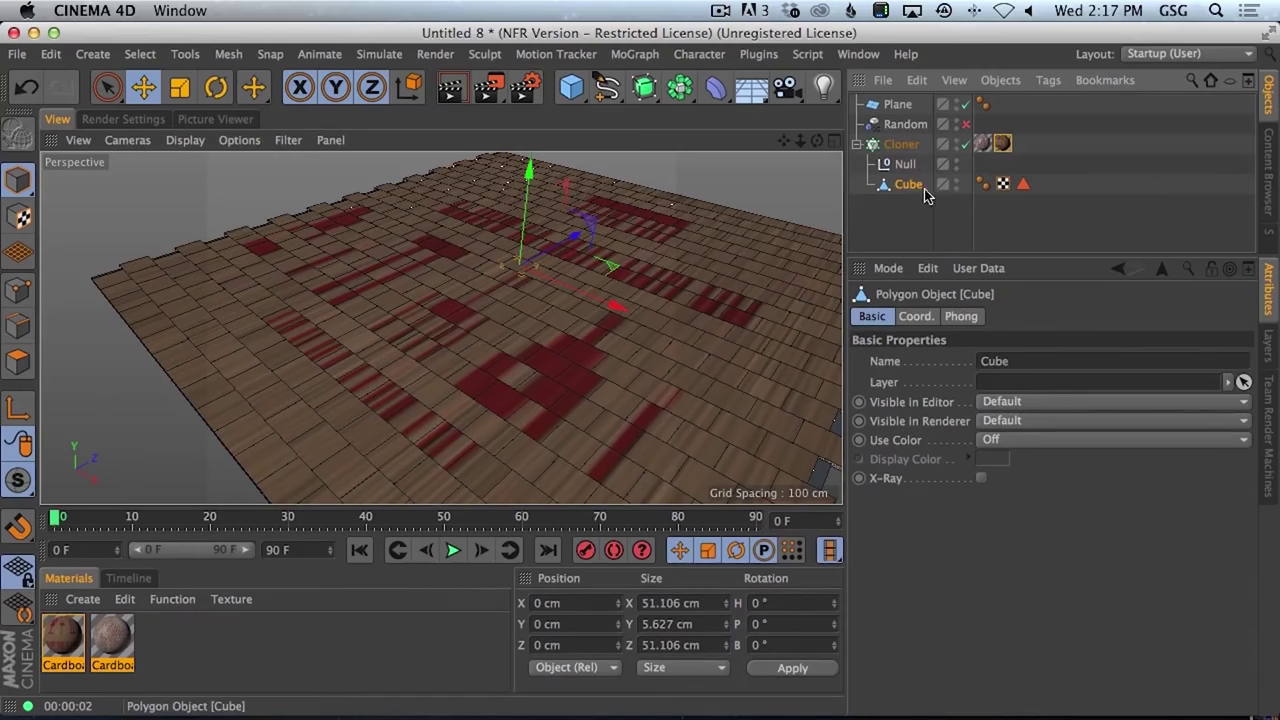
click(982, 144)
click(1003, 143)
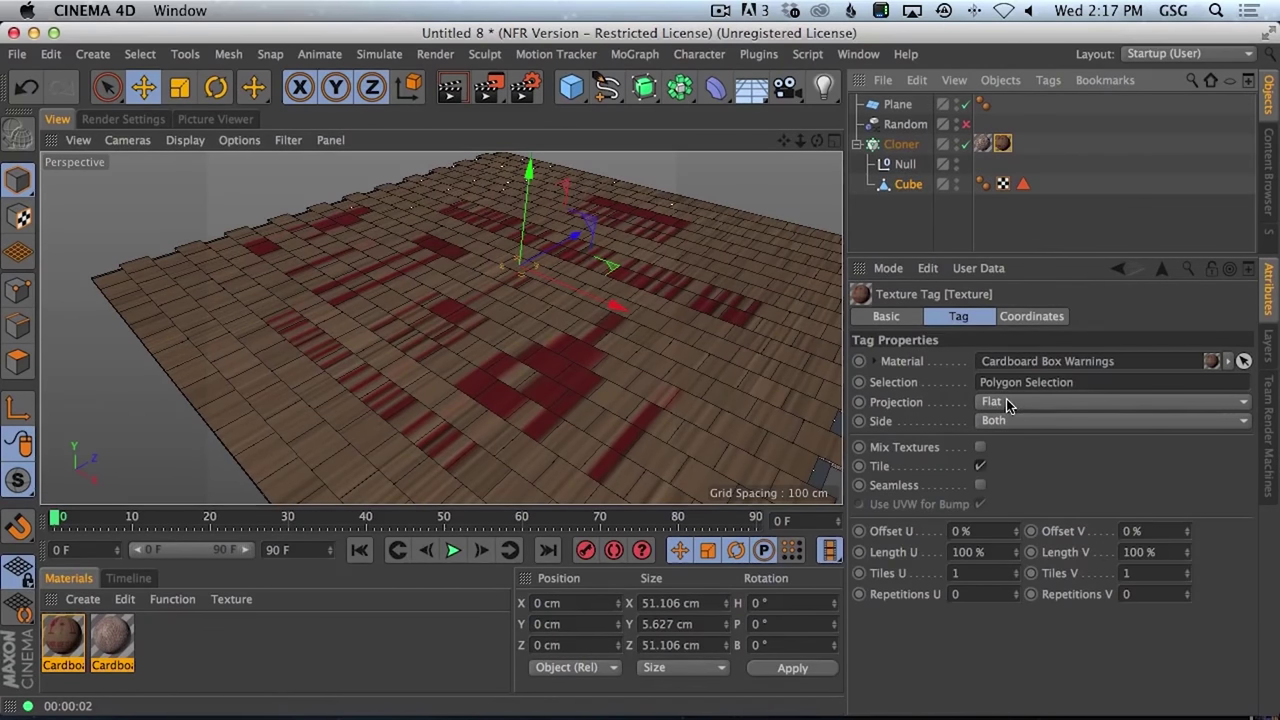
click(905, 145)
click(1003, 143)
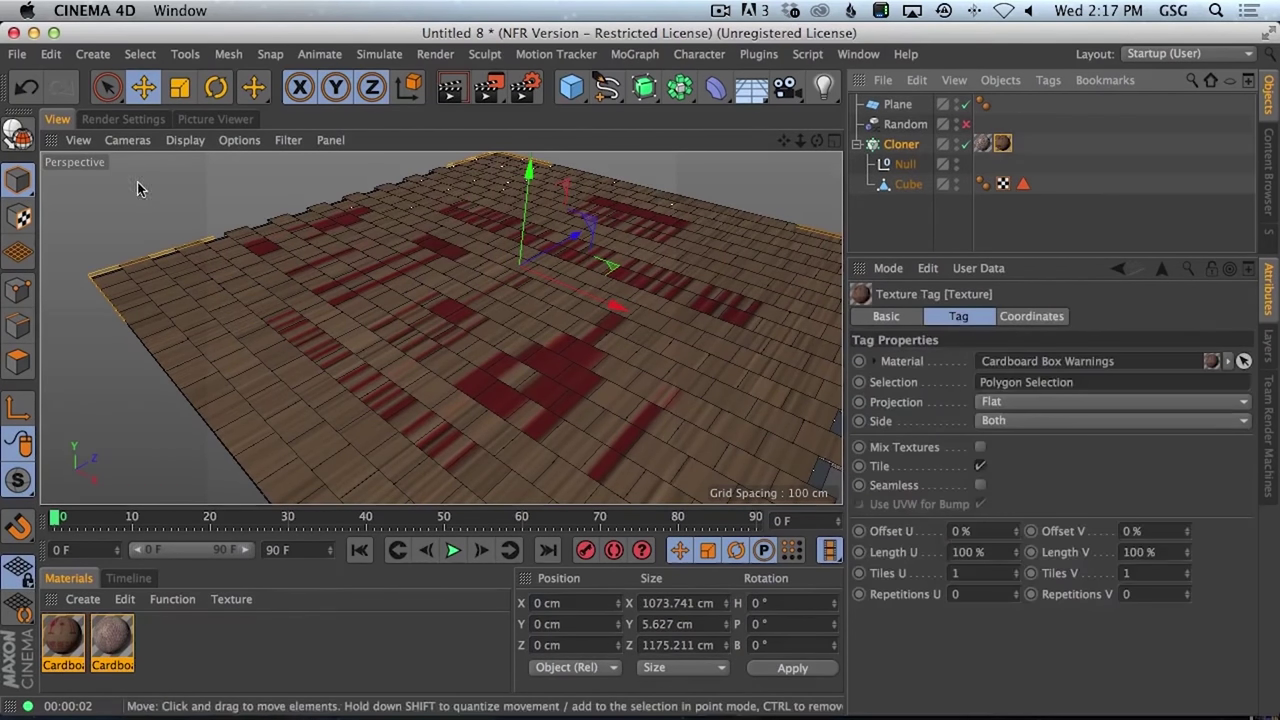
click(22, 218)
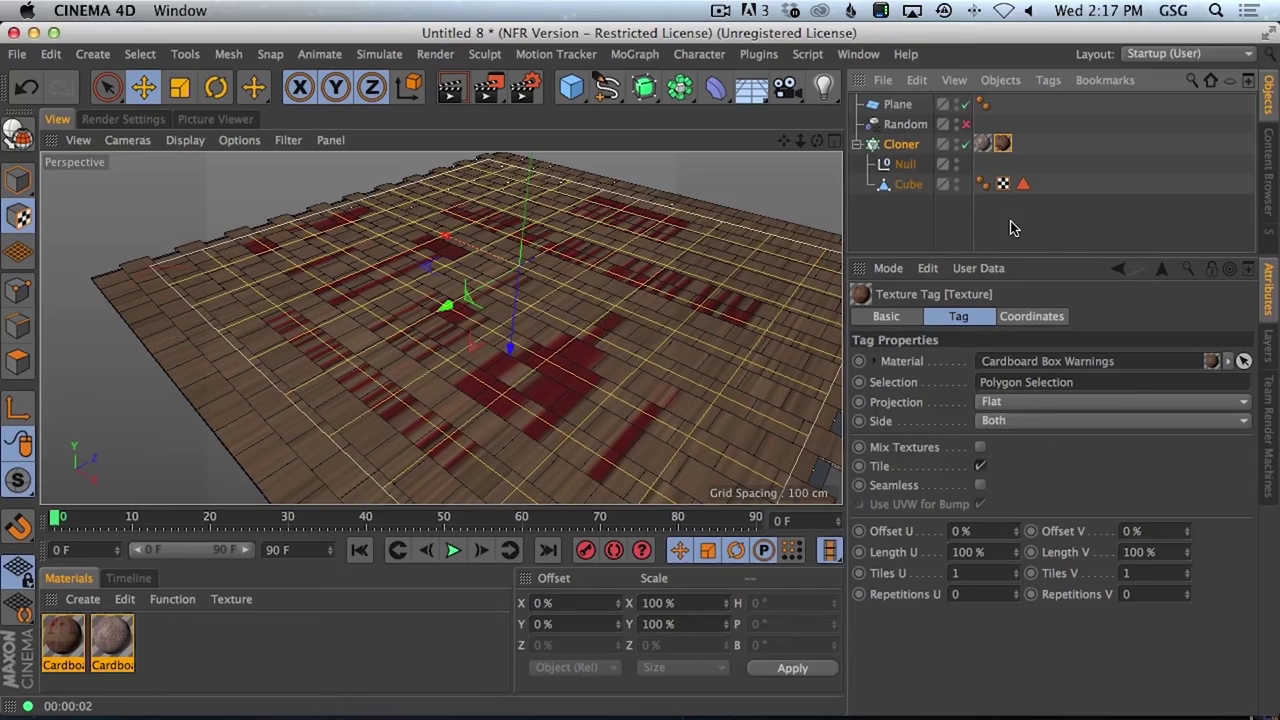
- Clear the Polygon Selection restriction from the warnings texture tag
click(1022, 183)
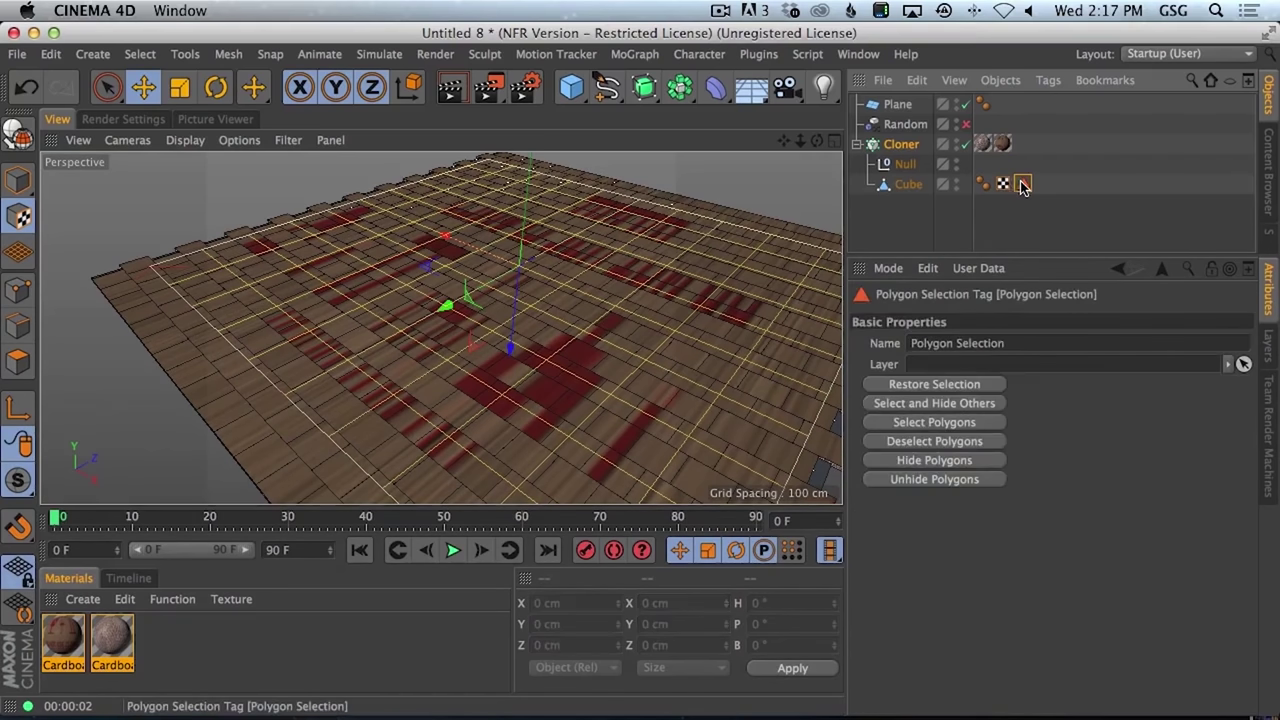
click(906, 184)
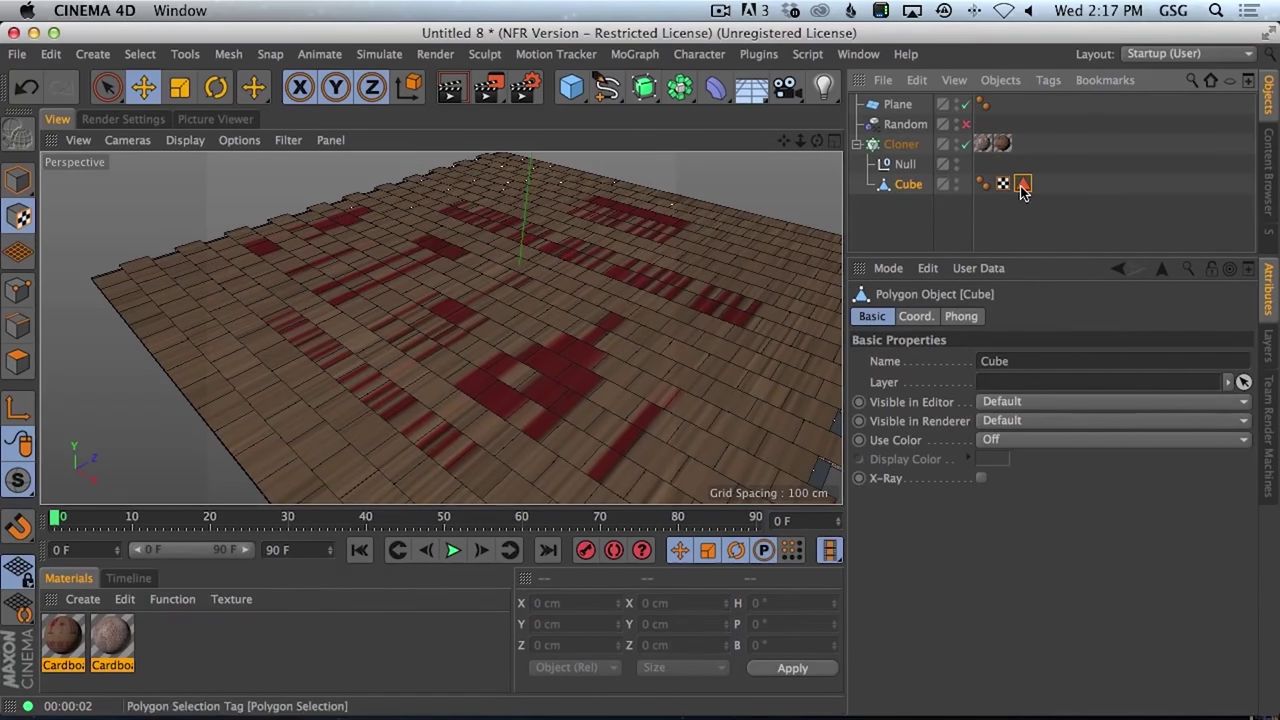
click(983, 183)
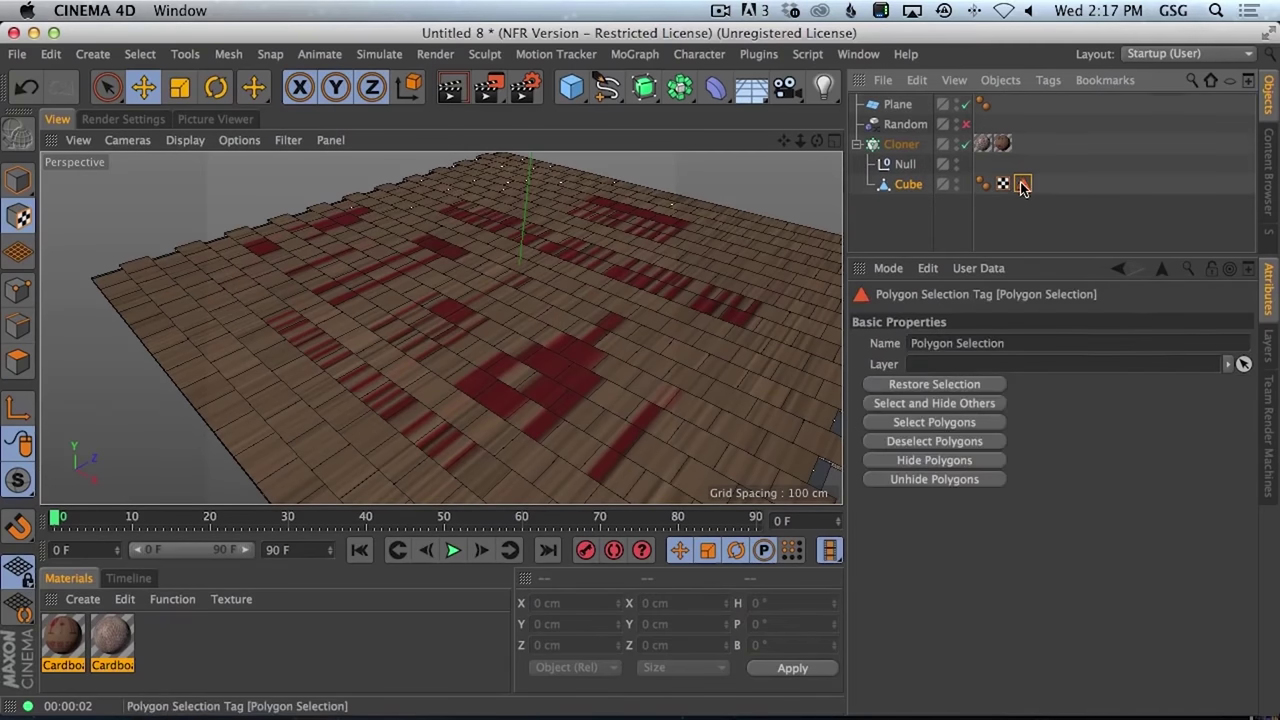
click(1003, 143)
click(1040, 382)
key(BackSpace)
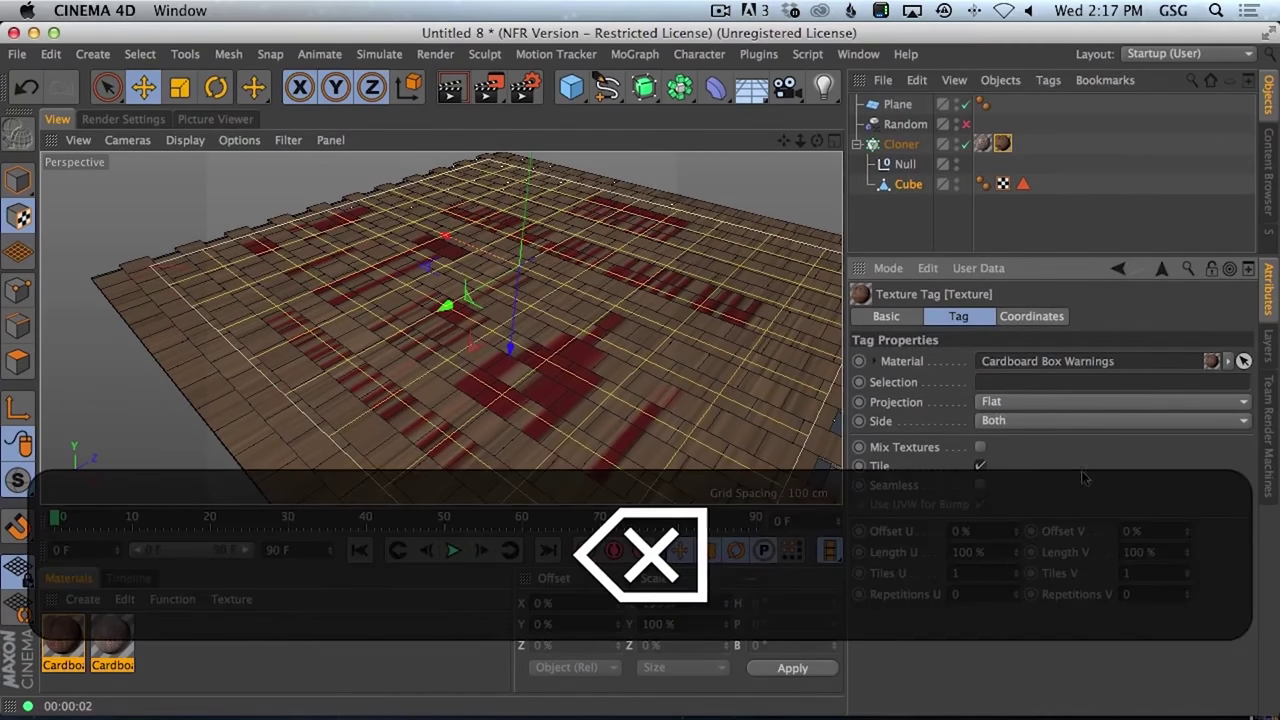
- Compare Fix Texture Off against Straight, leave it on Straight, and return to Model mode
click(901, 144)
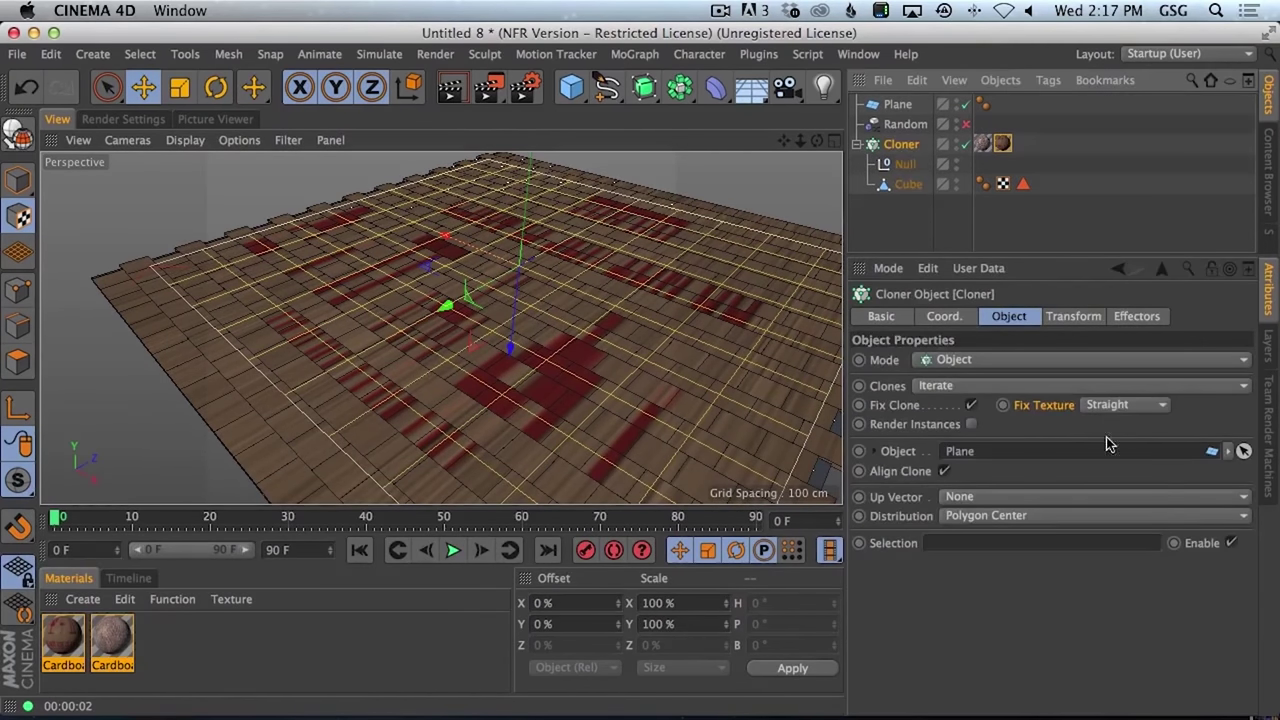
click(1120, 405)
click(1110, 421)
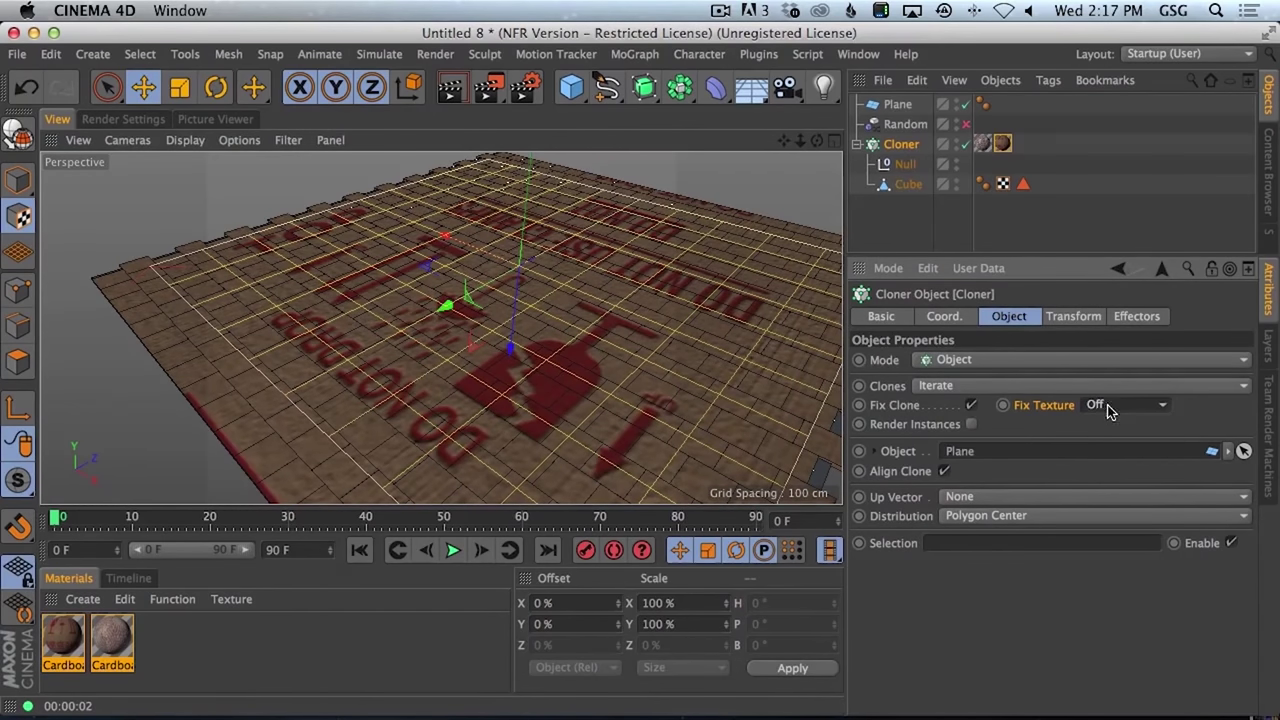
click(1110, 405)
click(1116, 439)
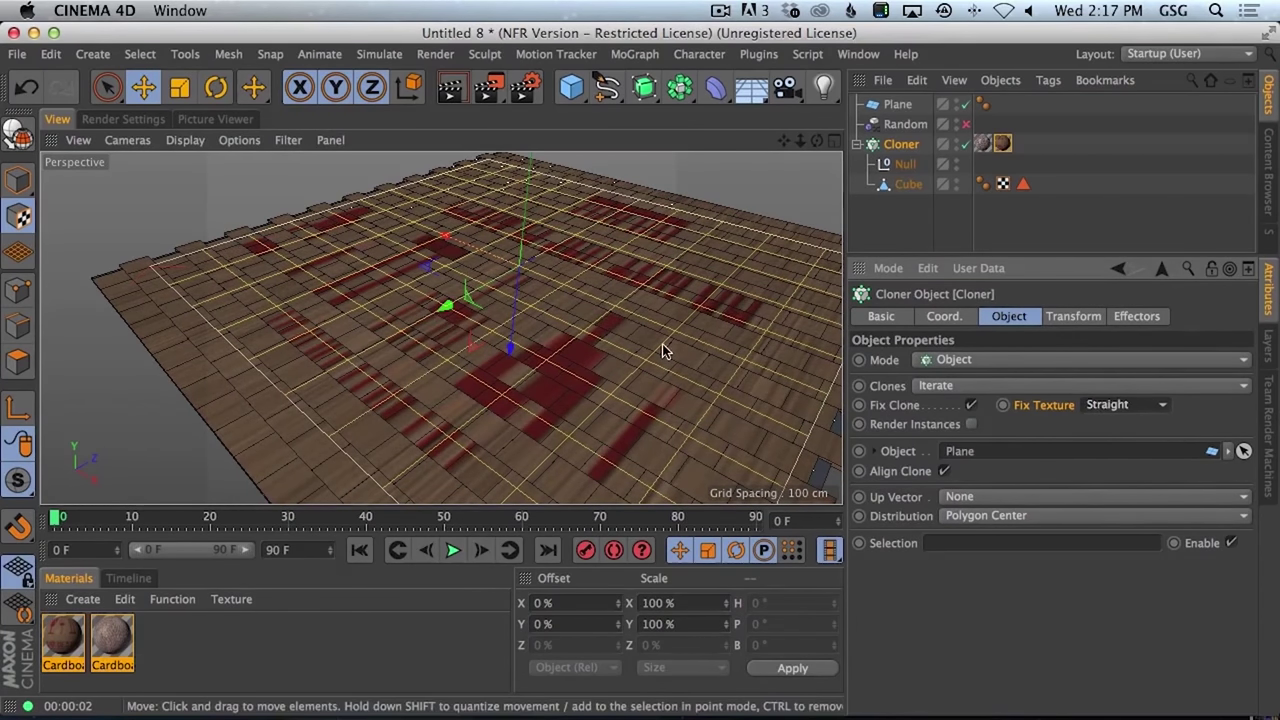
click(17, 180)
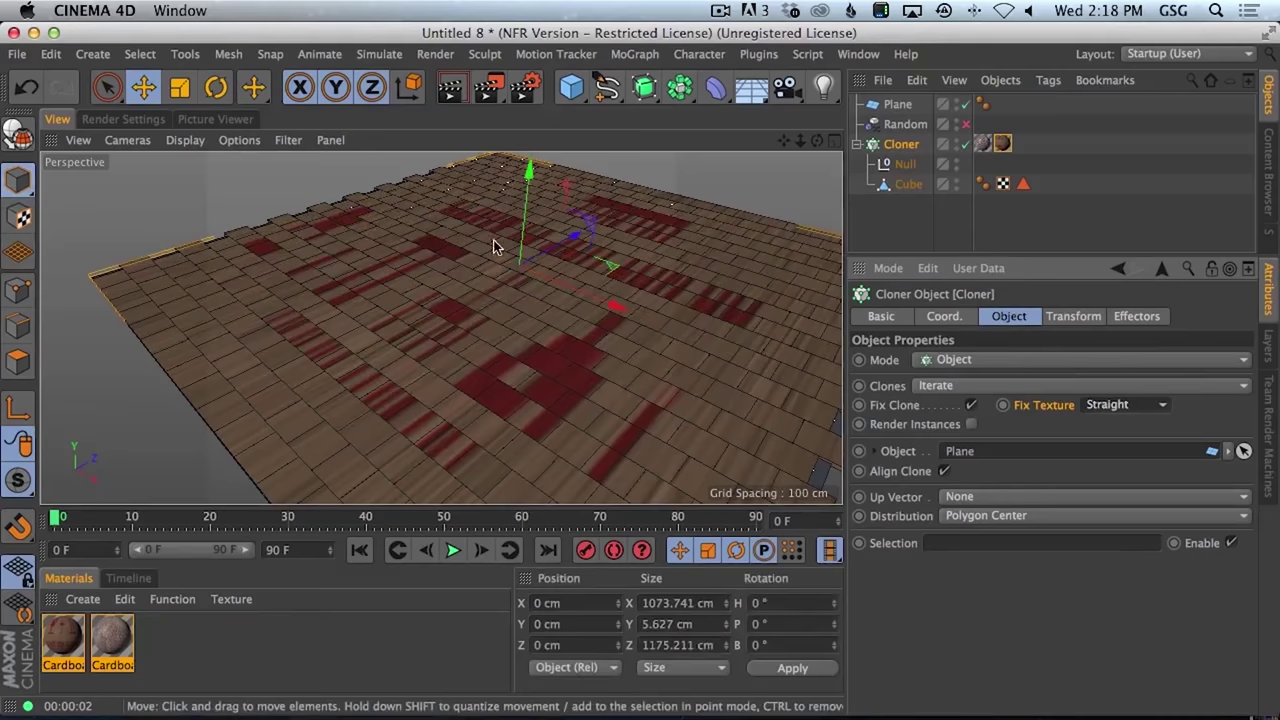
key(alt)
alt+drag(613, 263, 625, 262)
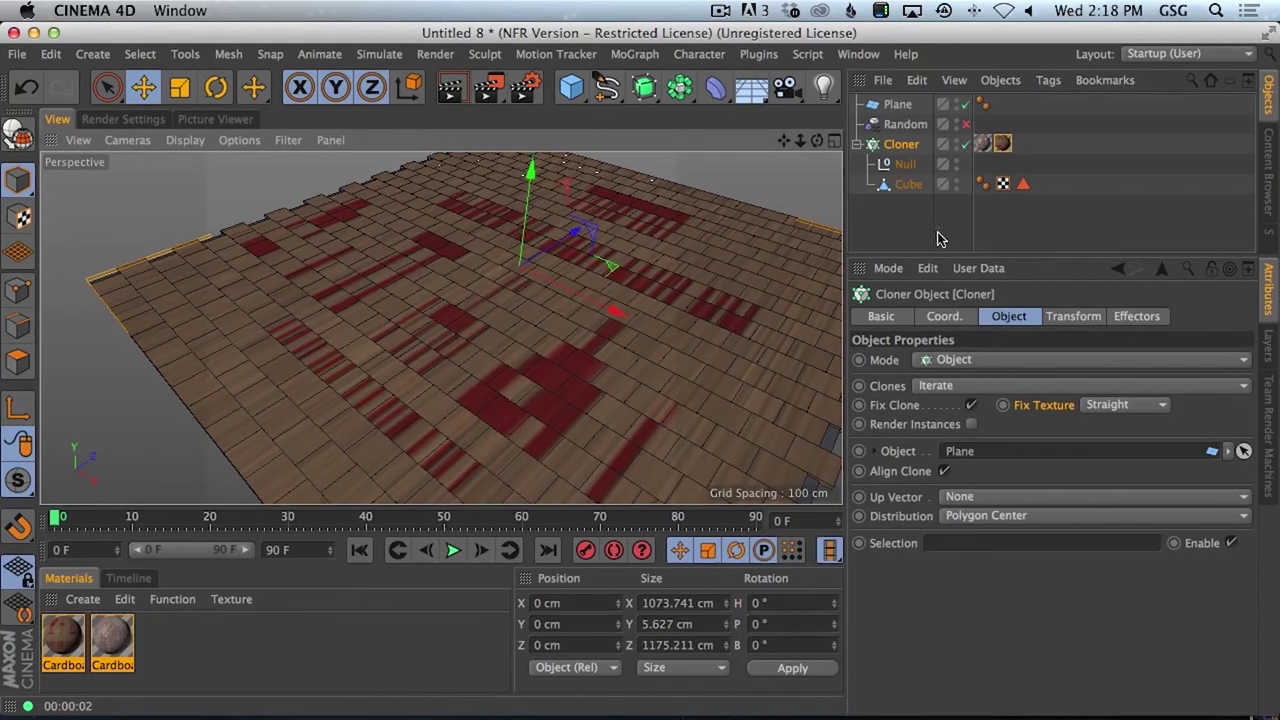
- Review the cardboard texture settings and render a quick preview of the tiles
click(1003, 144)
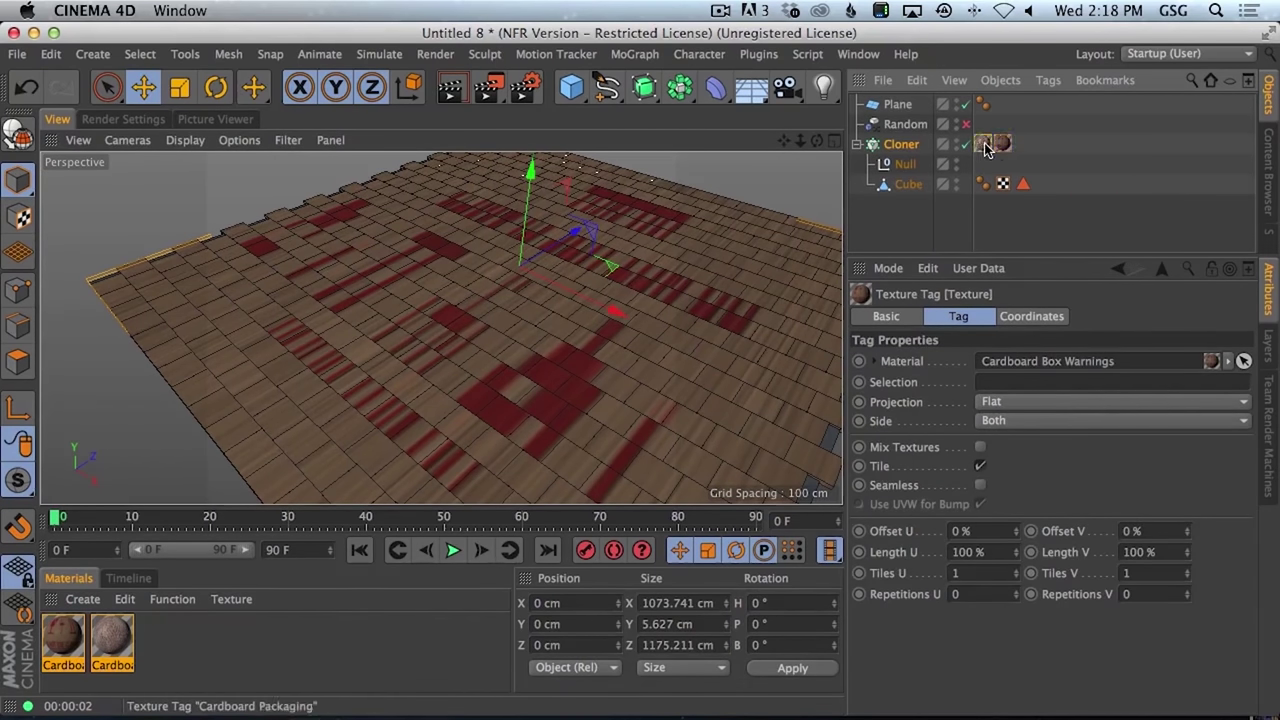
click(900, 144)
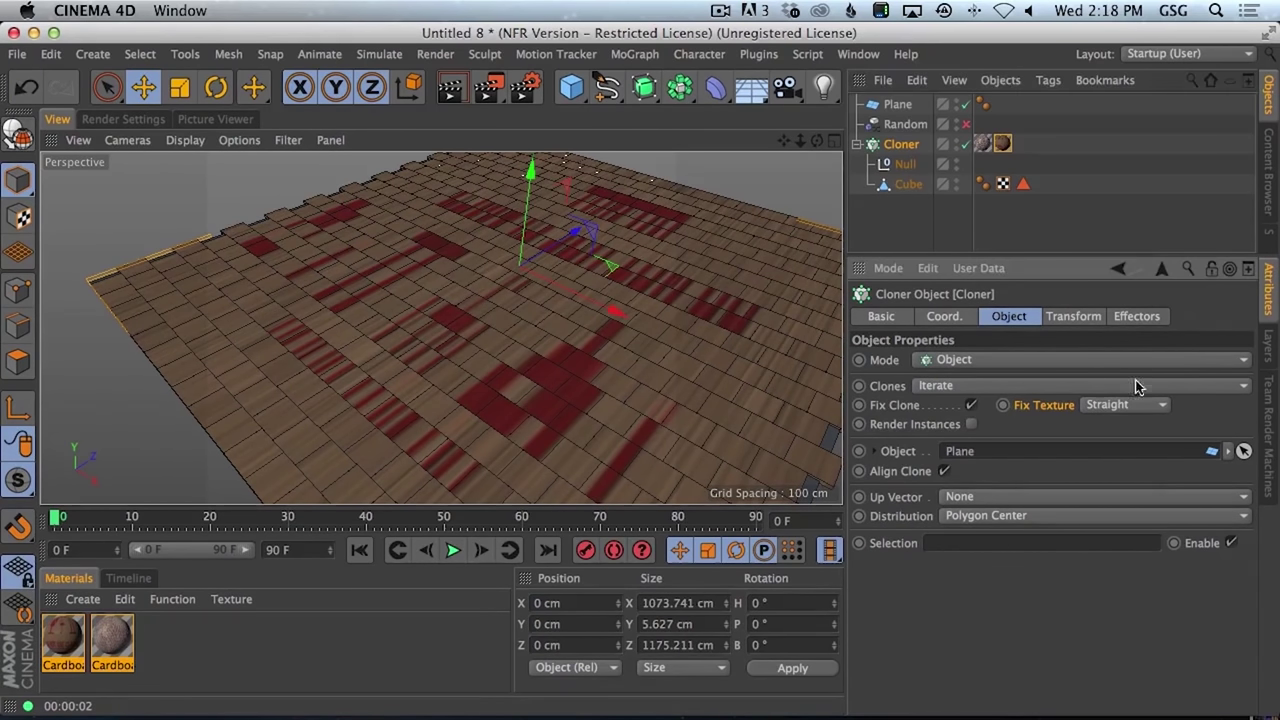
key(super+r)
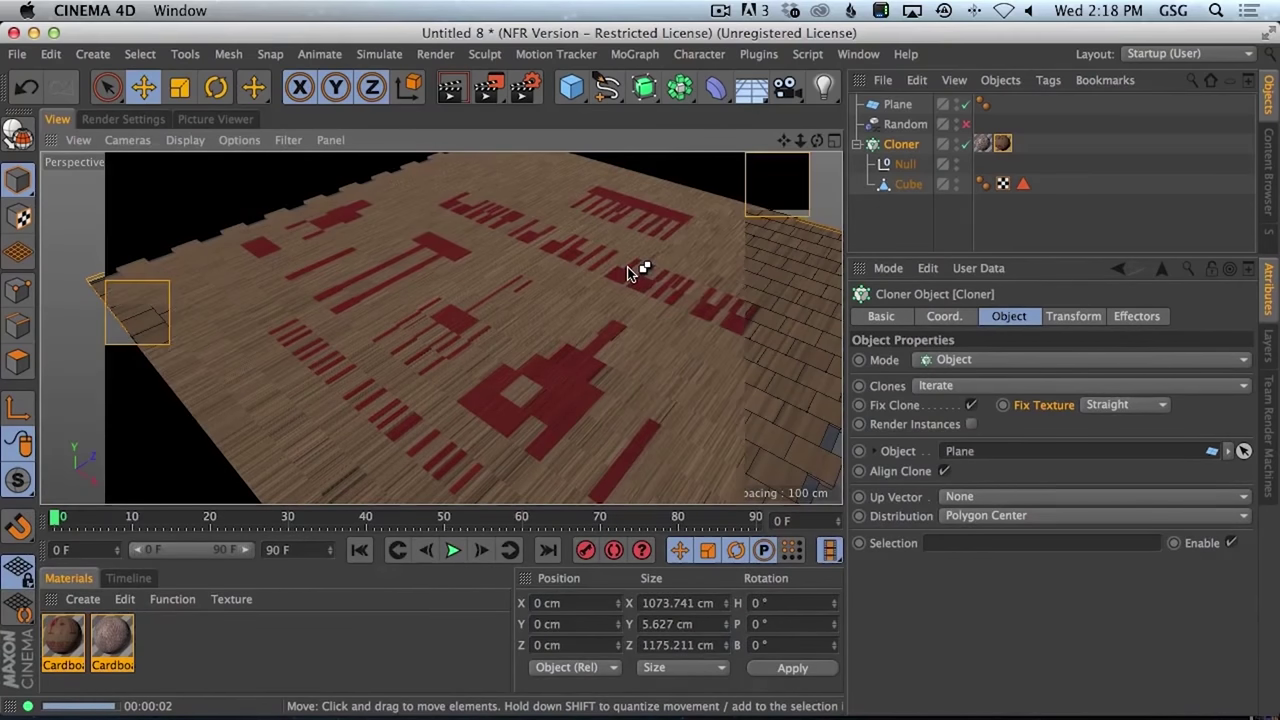
click(903, 146)
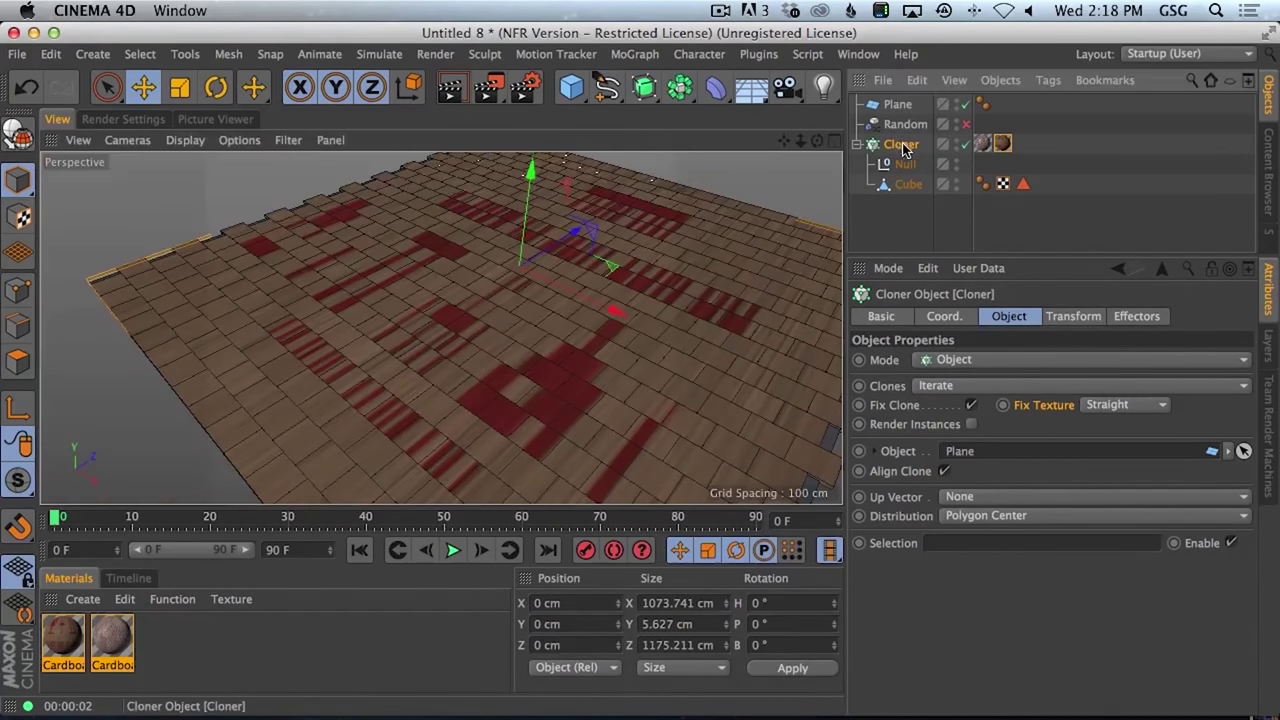
click(1093, 316)
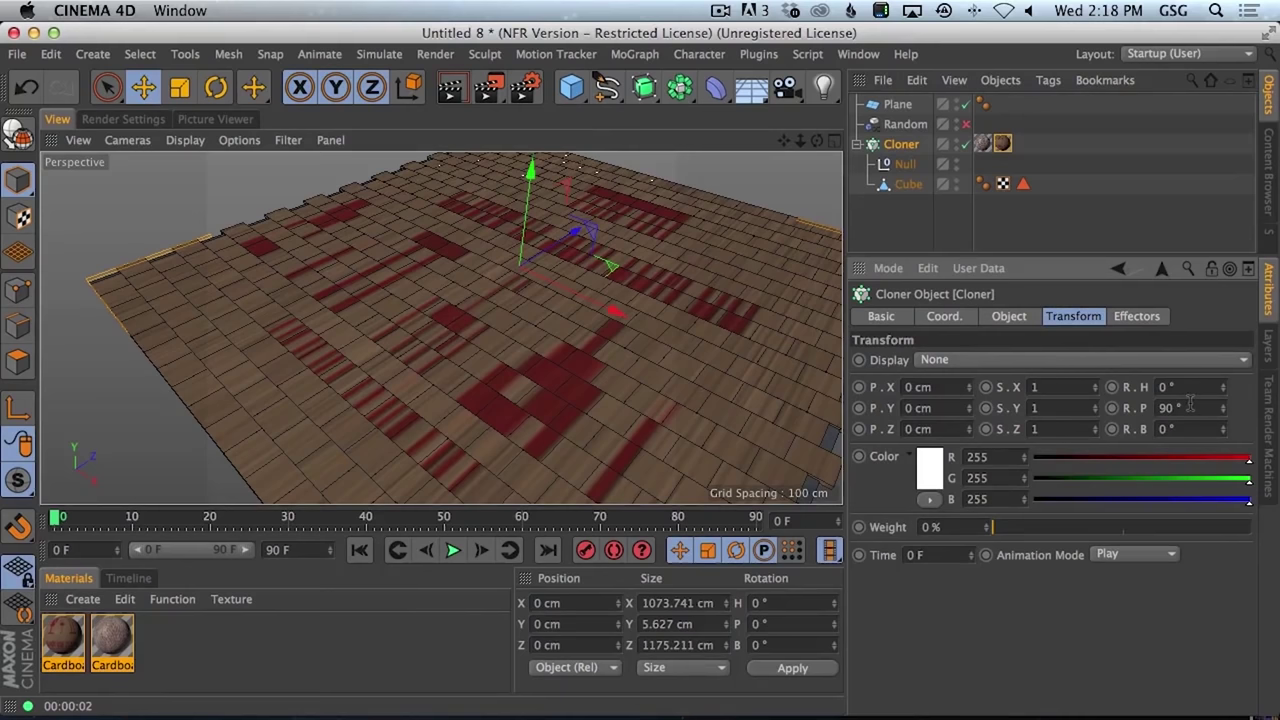
- Set the clones' R.P rotation to -90°, then 0°, and orbit to inspect the tile rows
text(-90)
key(Return)
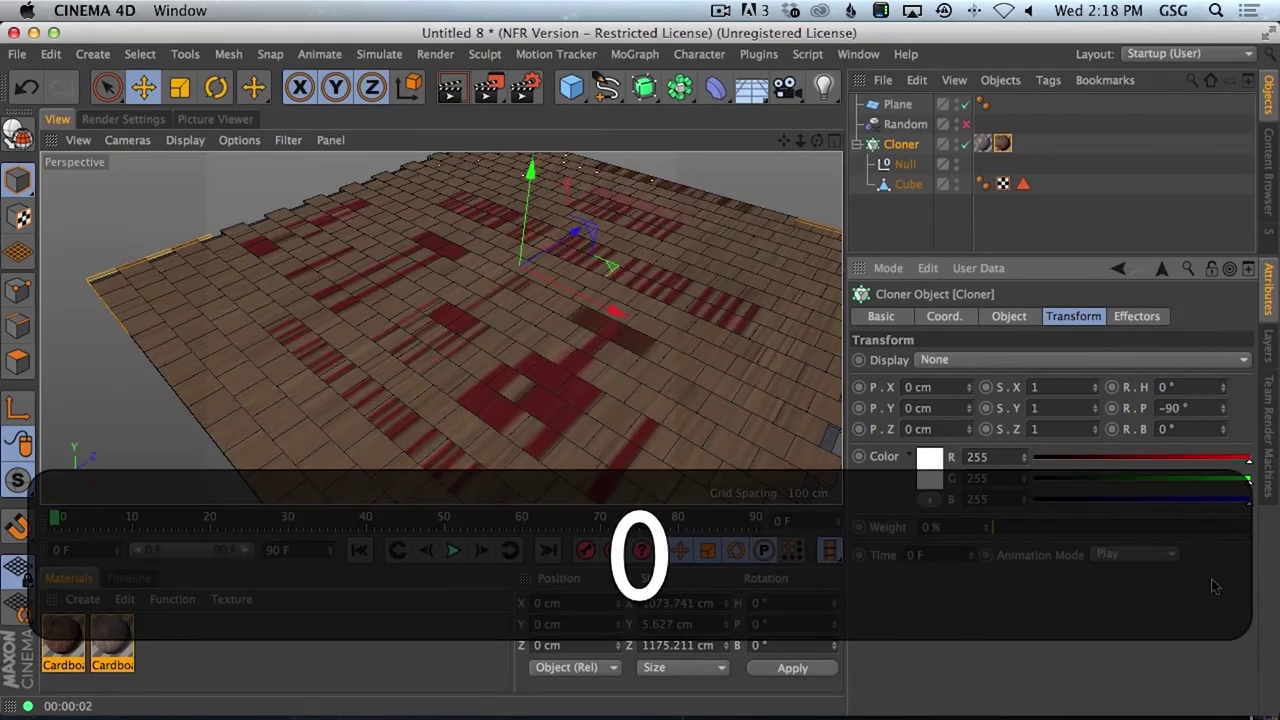
text(0)
key(Return)
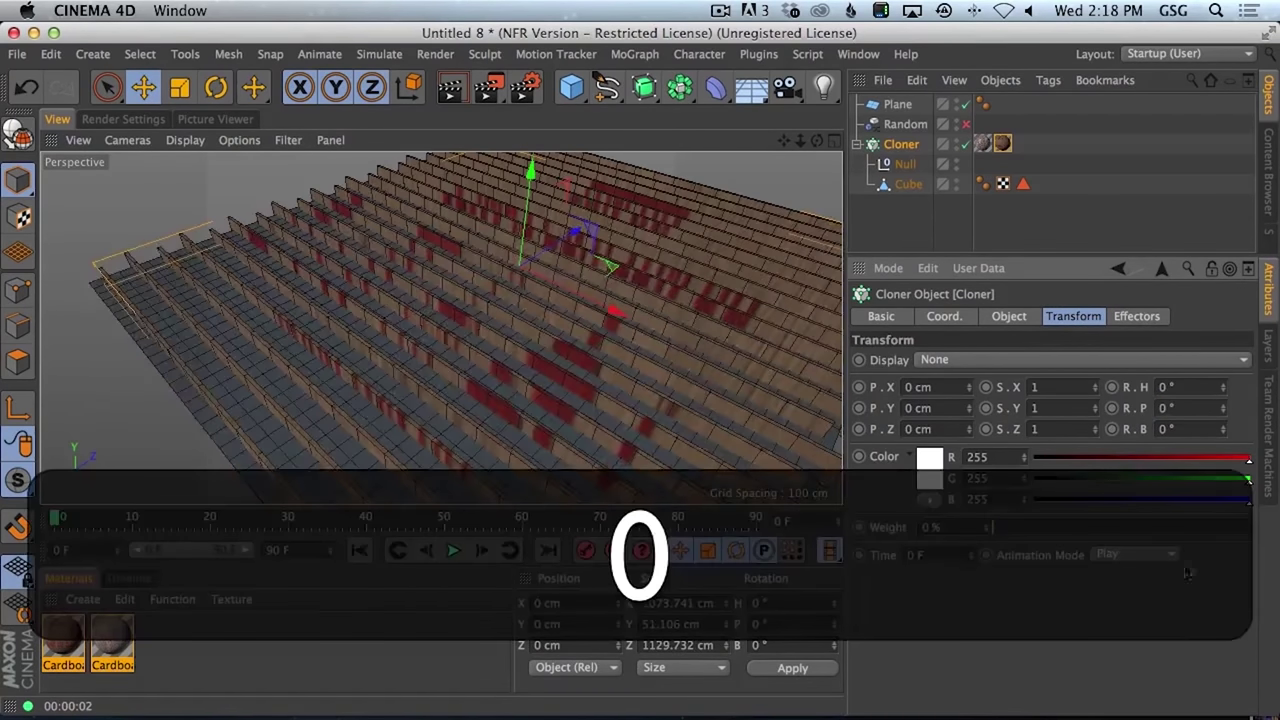
alt+drag(700, 316, 702, 404)
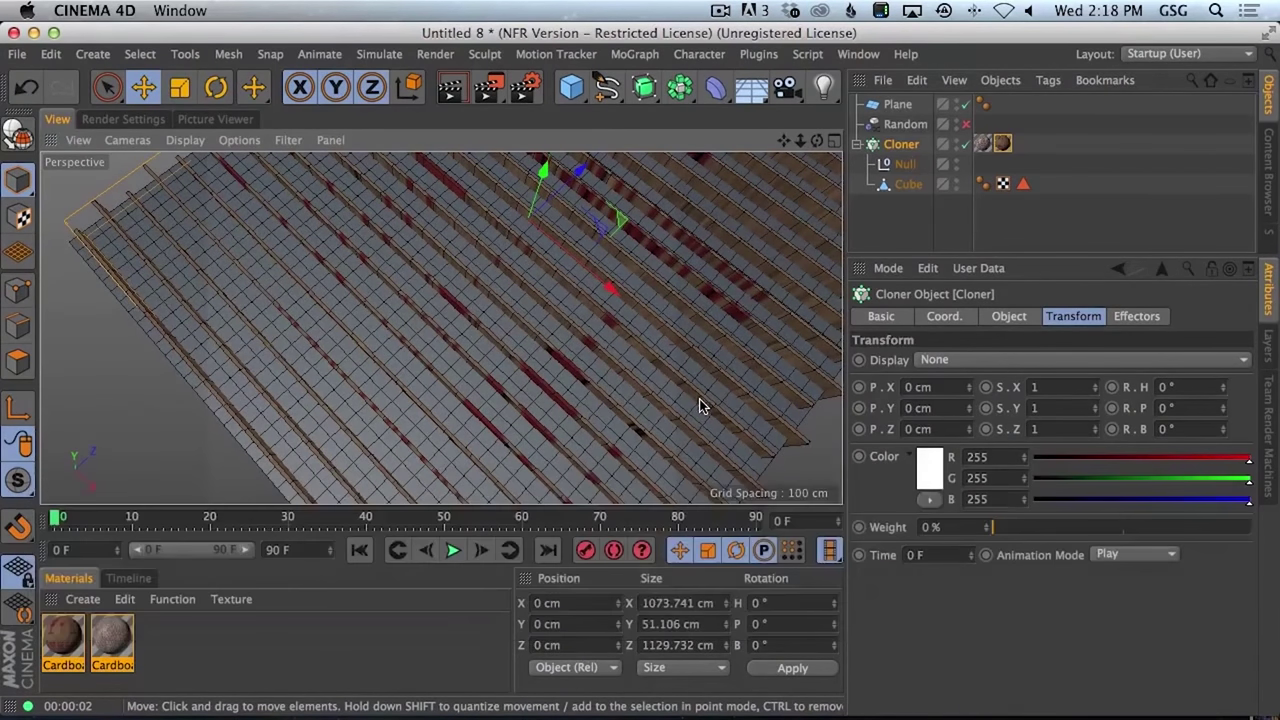
alt+drag(606, 320, 604, 340)
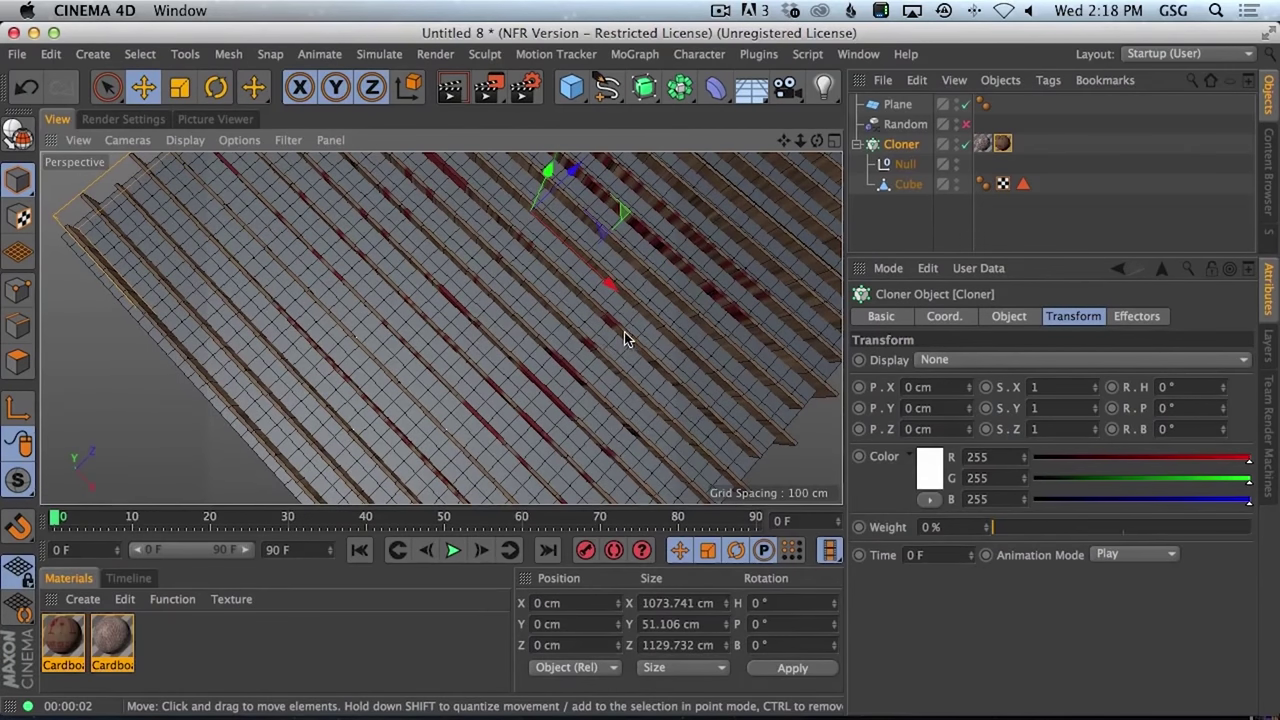
alt+drag(704, 256, 694, 220)
alt+click(908, 184)
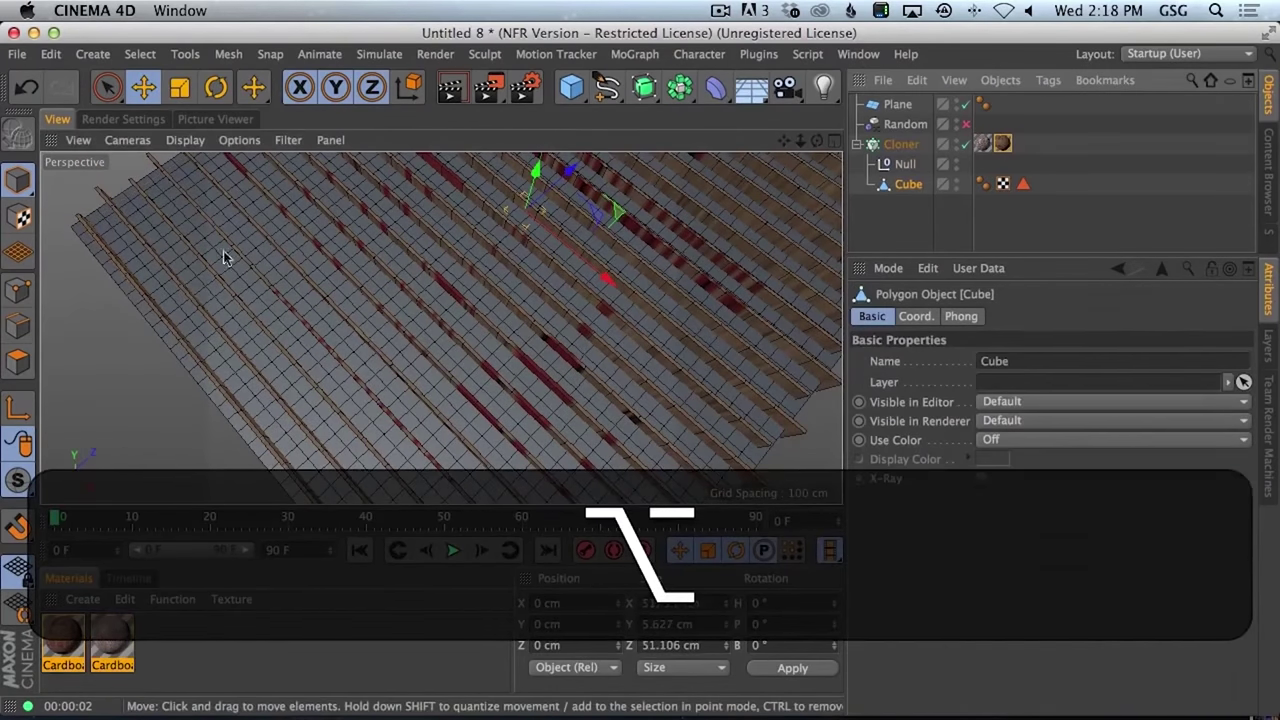
- Rotate all of the Cube's polygons 90° so the cloned tiles lie flat
click(18, 360)
key(super+a)
alt+drag(536, 302, 538, 284)
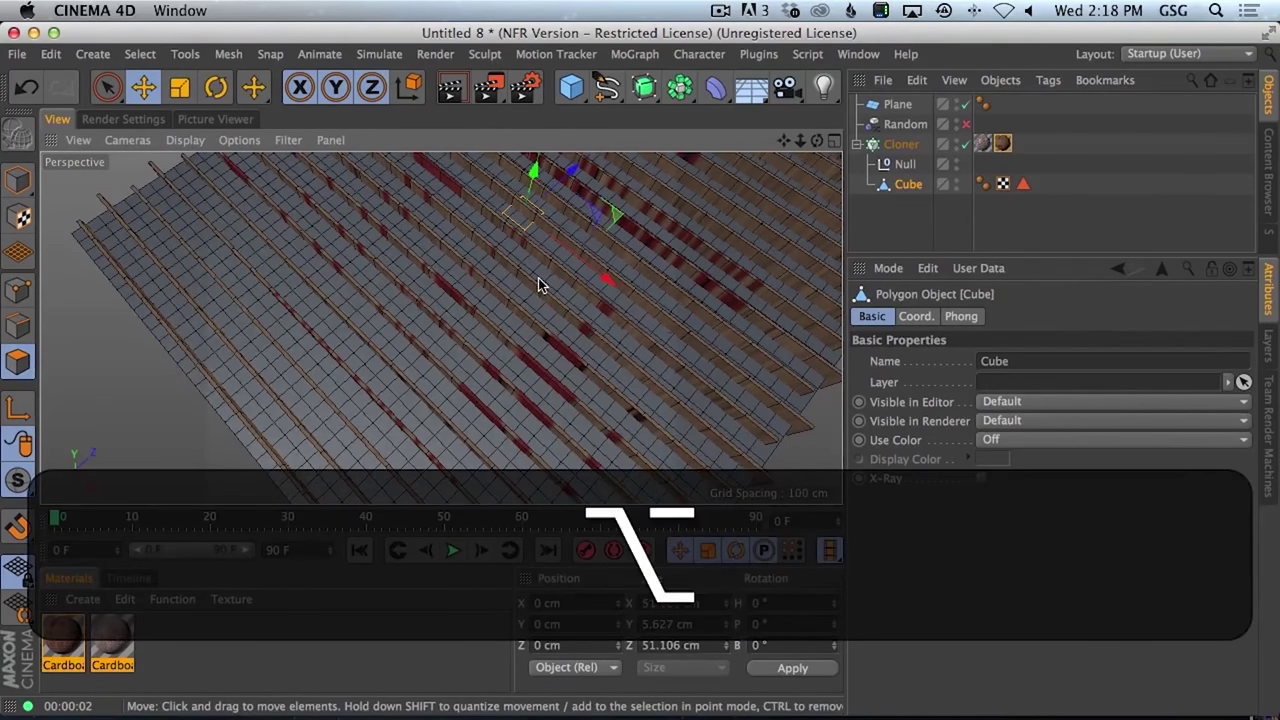
key(r)
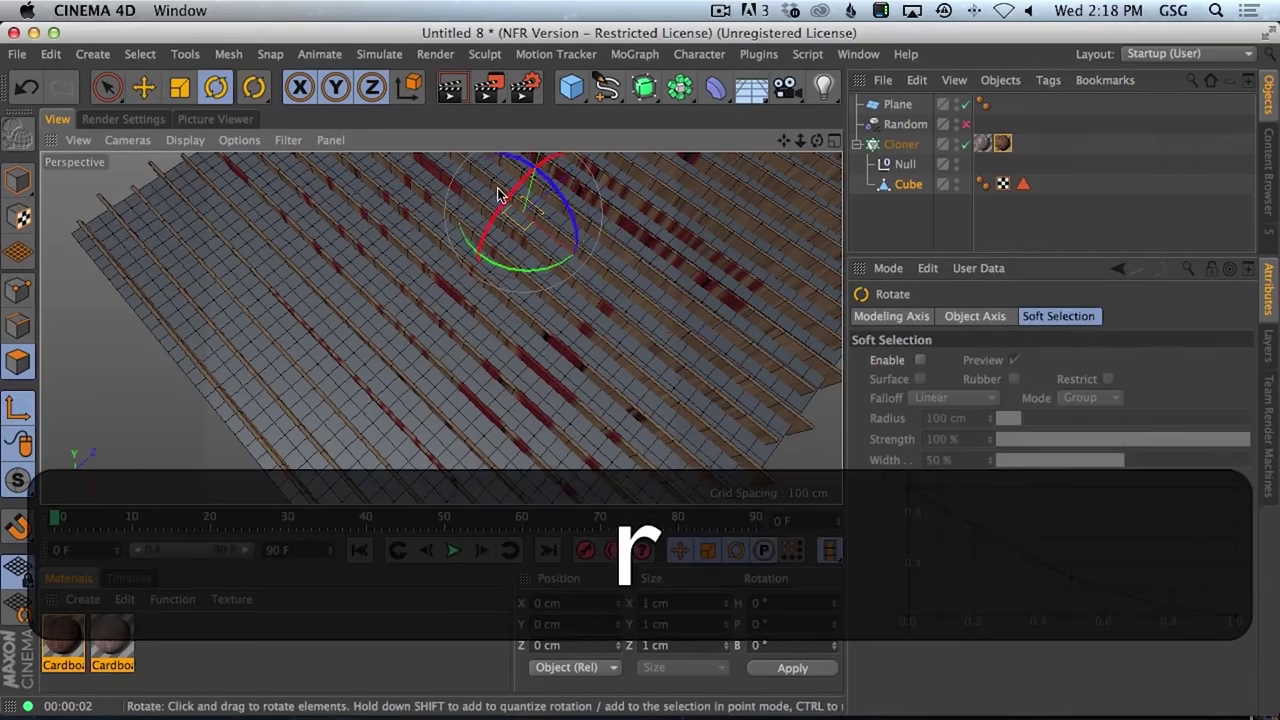
shift+drag(512, 192, 470, 280)
key(super+shift+z)
key(super+z)
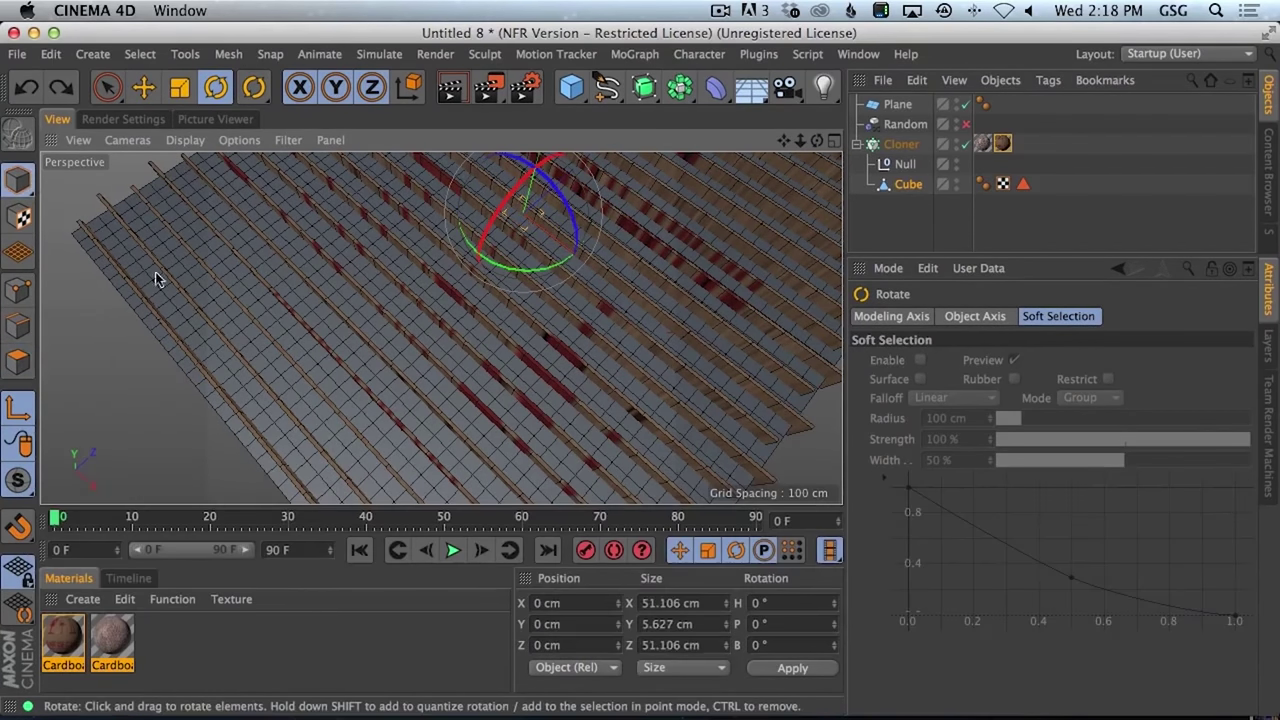
shift+drag(516, 201, 474, 278)
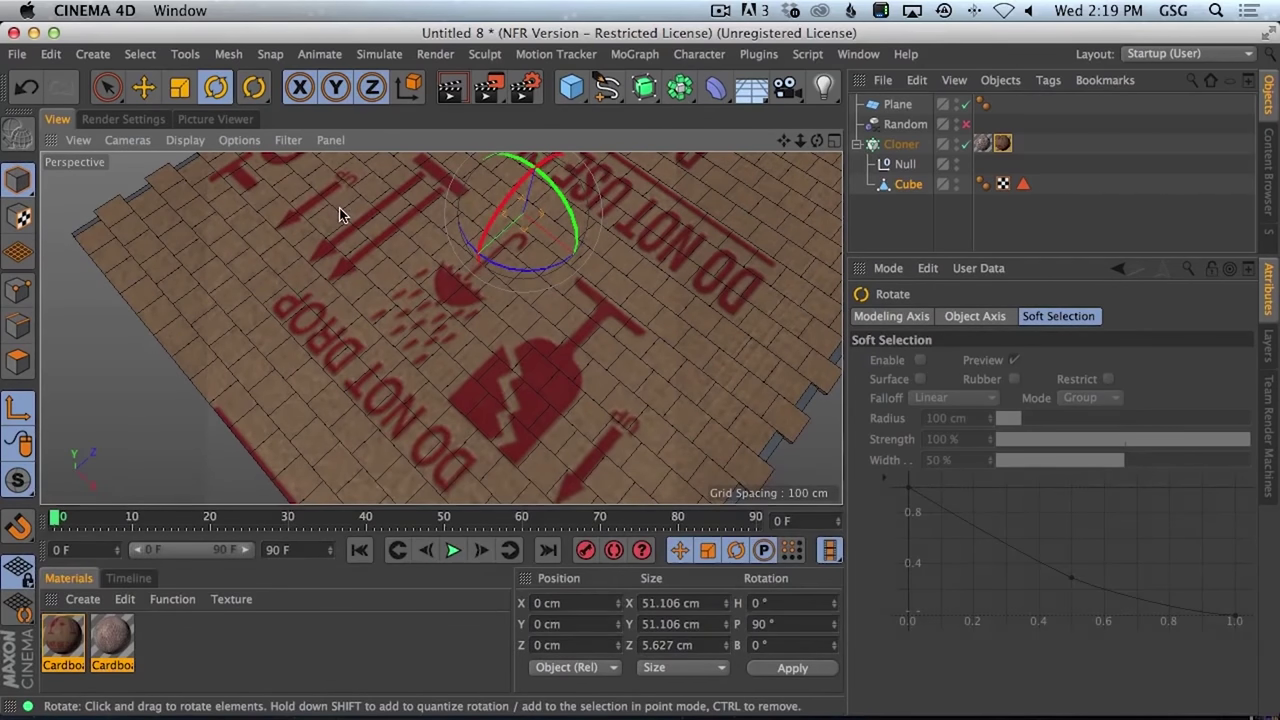
- Set the Cloner's Fix Texture option to Straight and orbit around the tiled plane
click(897, 146)
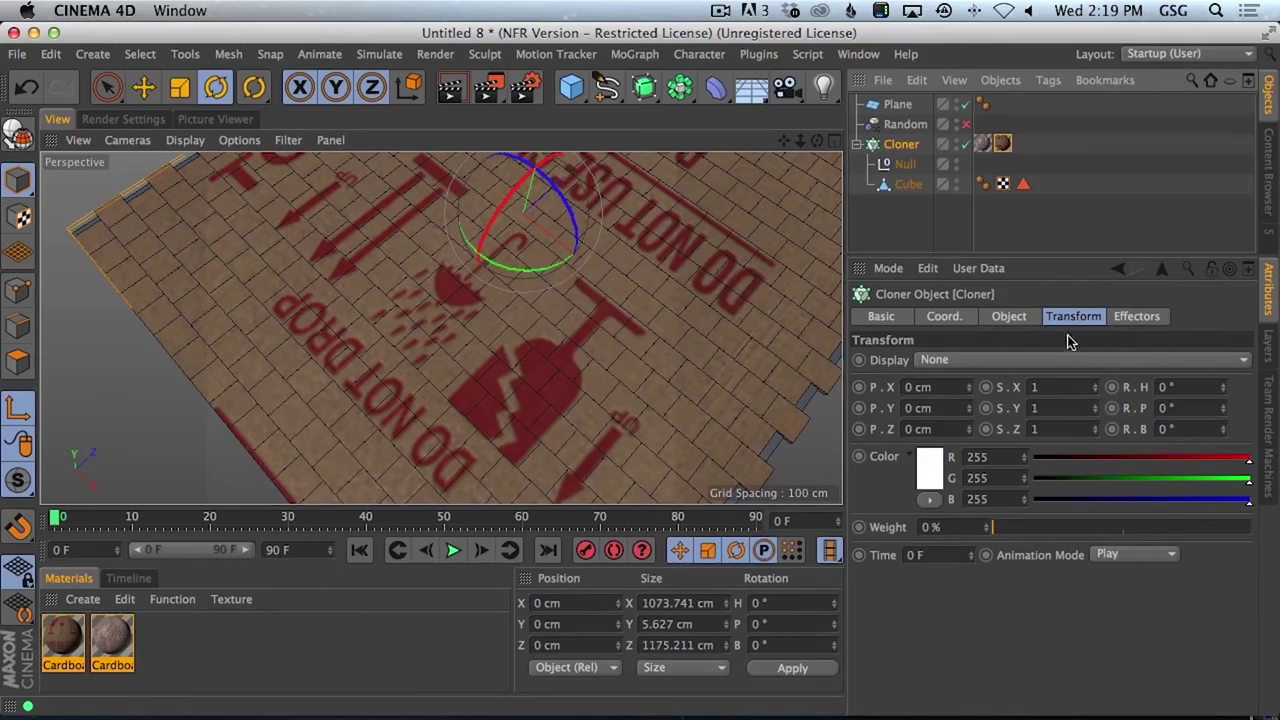
click(1009, 317)
click(1108, 405)
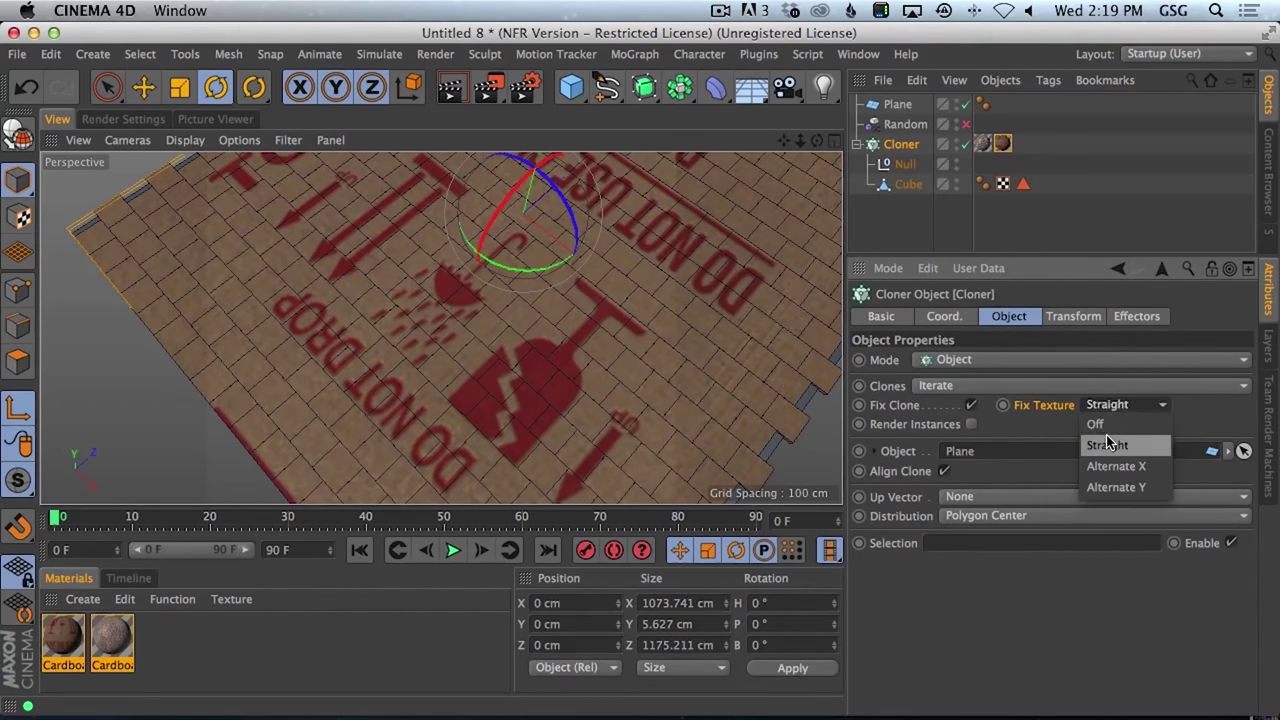
click(1108, 444)
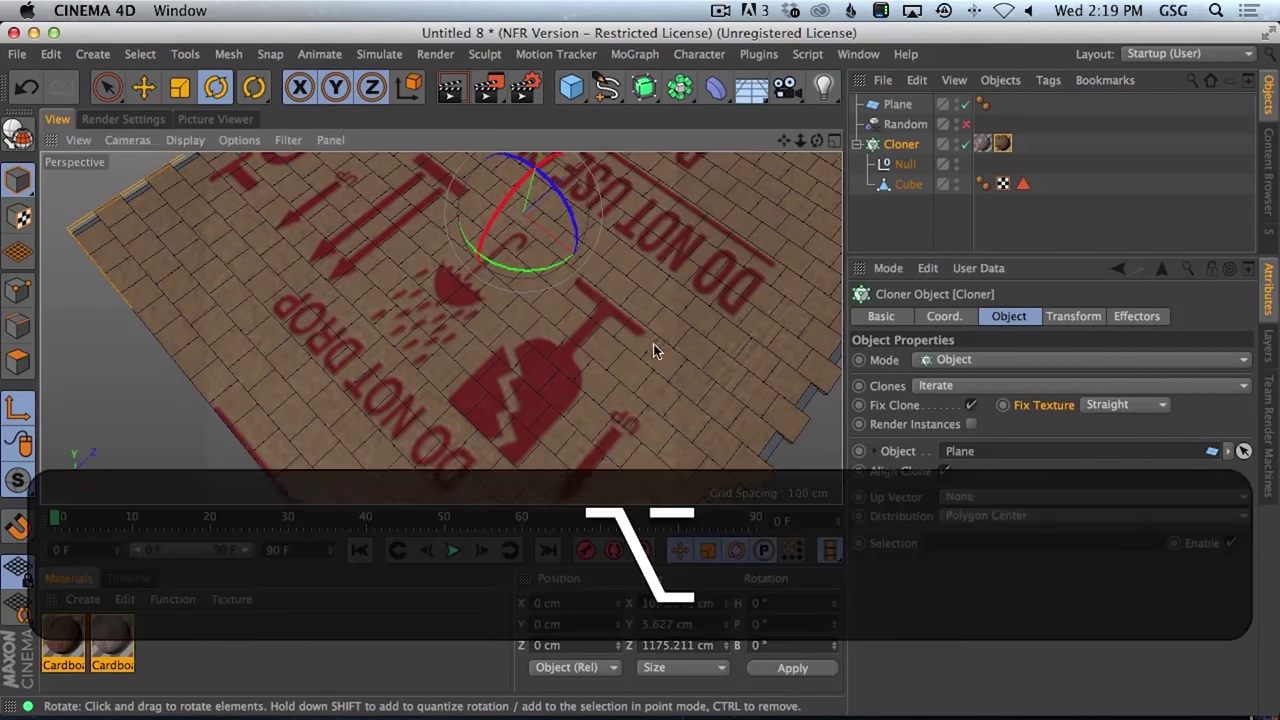
mouse_move(658, 346)
alt+mouse_down()
mouse_move(475, 300)
mouse_move(612, 251)
mouse_move(366, 248)
mouse_move(406, 290)
alt+mouse_up()
scroll(670, 287, down, 5)
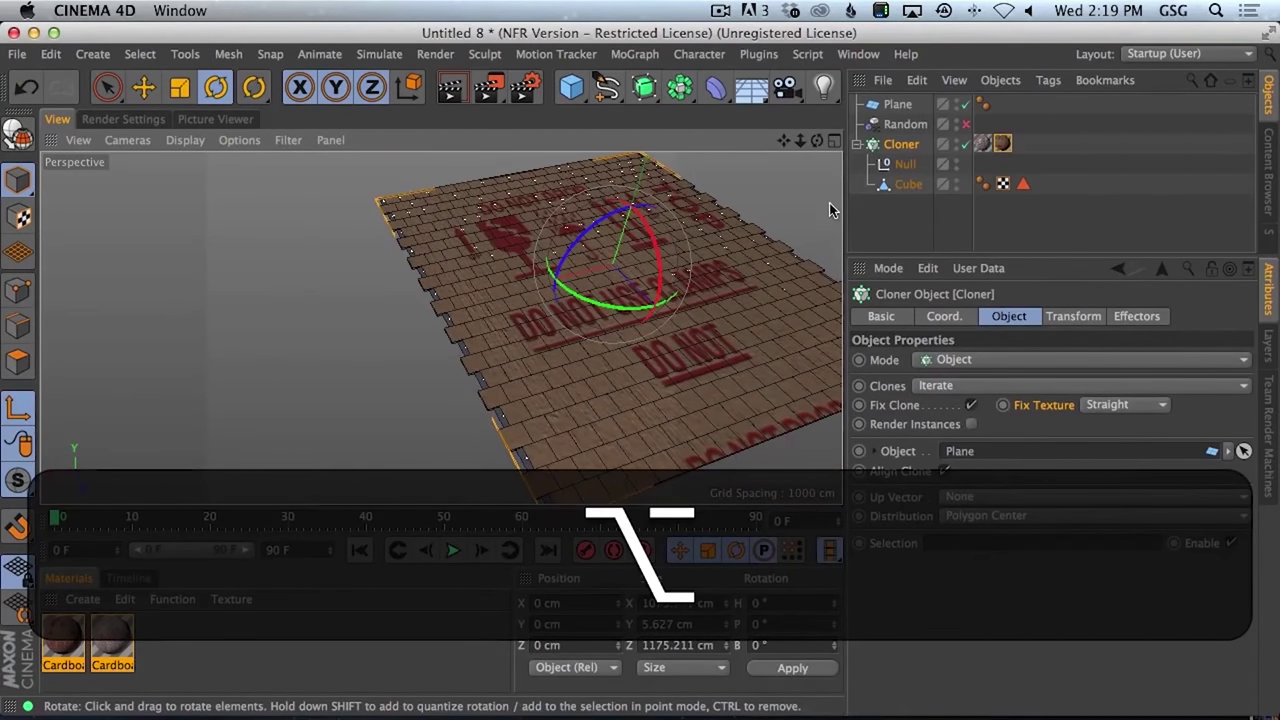
alt+drag(709, 268, 760, 245)
click(897, 104)
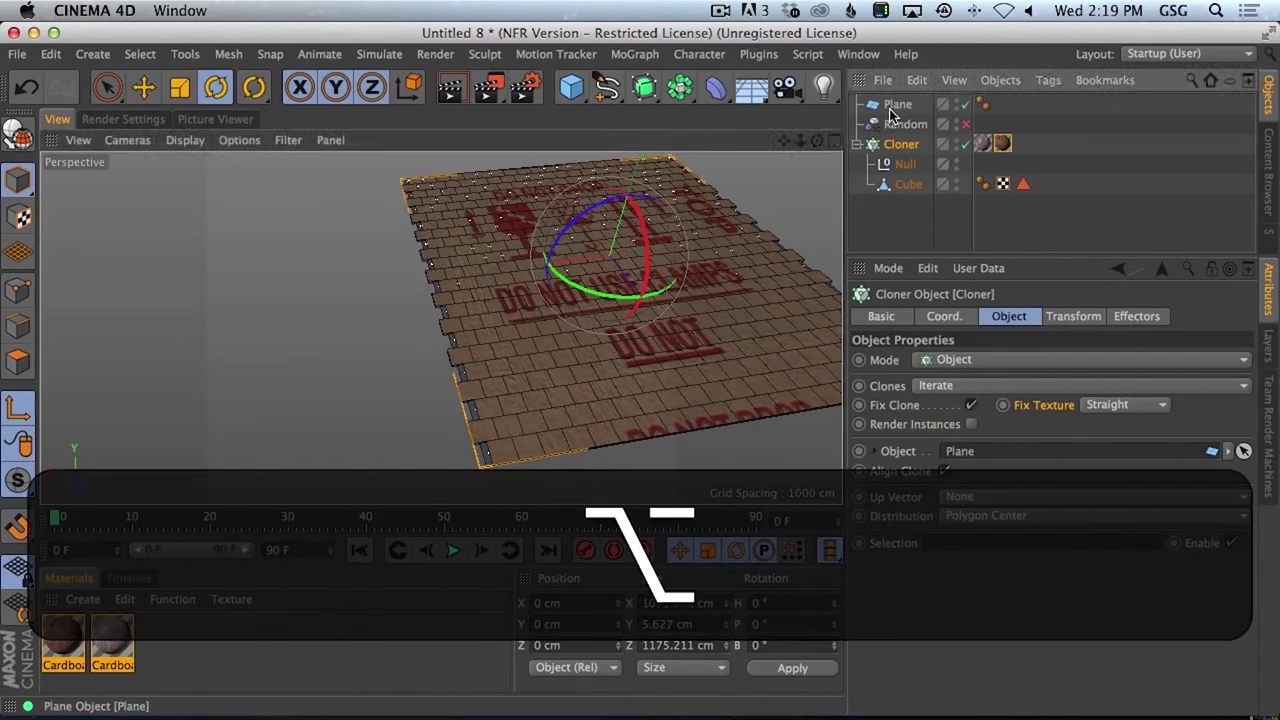
click(720, 91)
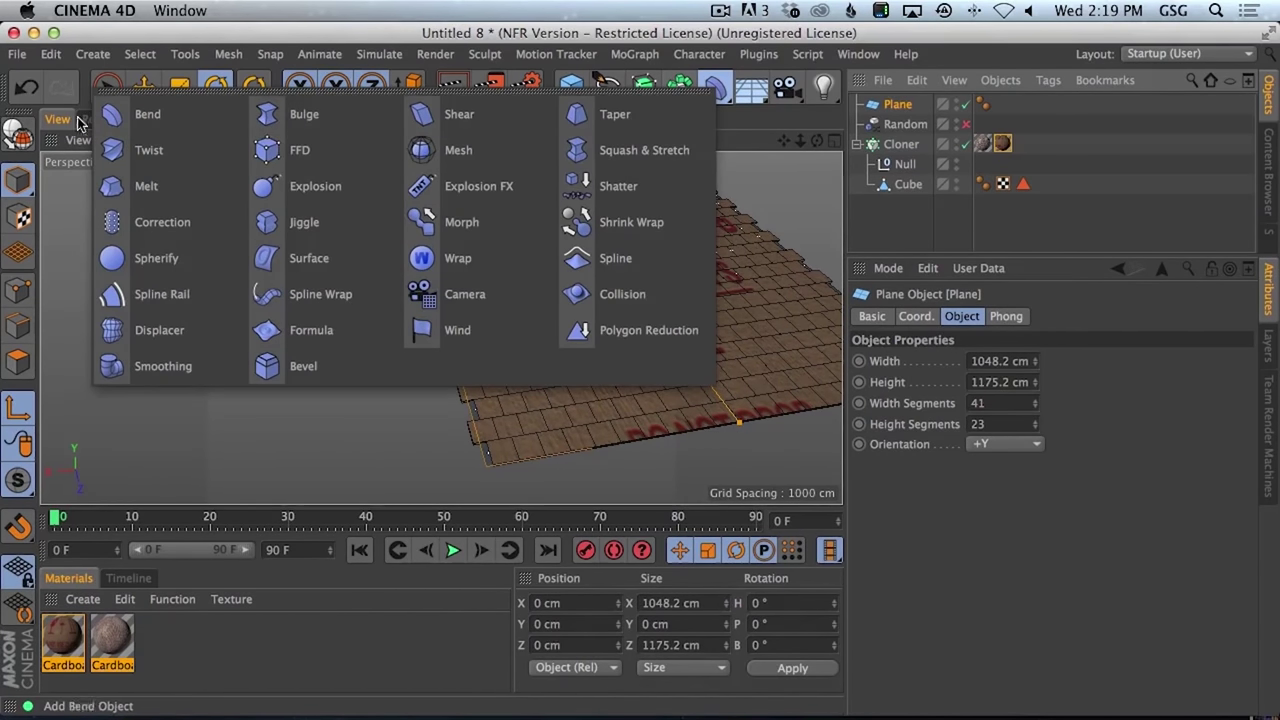
click(147, 117)
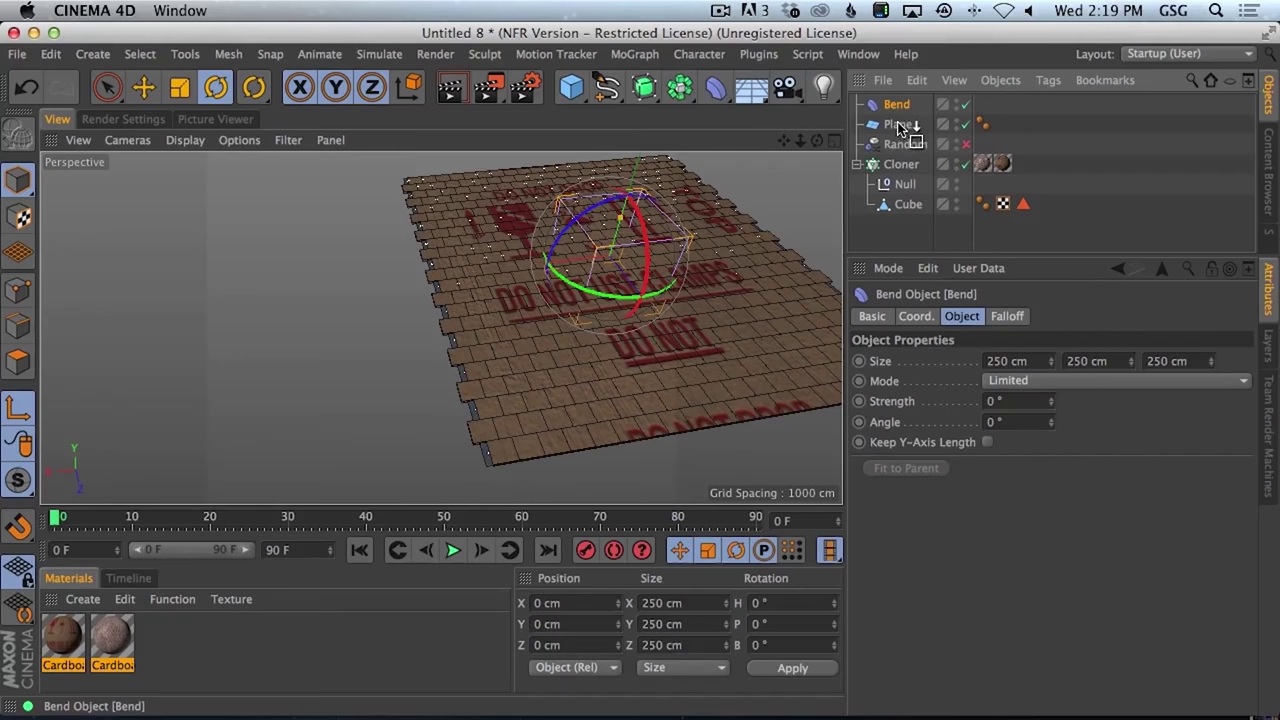
drag(900, 127, 898, 125)
key(r)
mouse_move(645, 228)
mouse_down()
mouse_move(615, 195)
mouse_move(588, 214)
mouse_up()
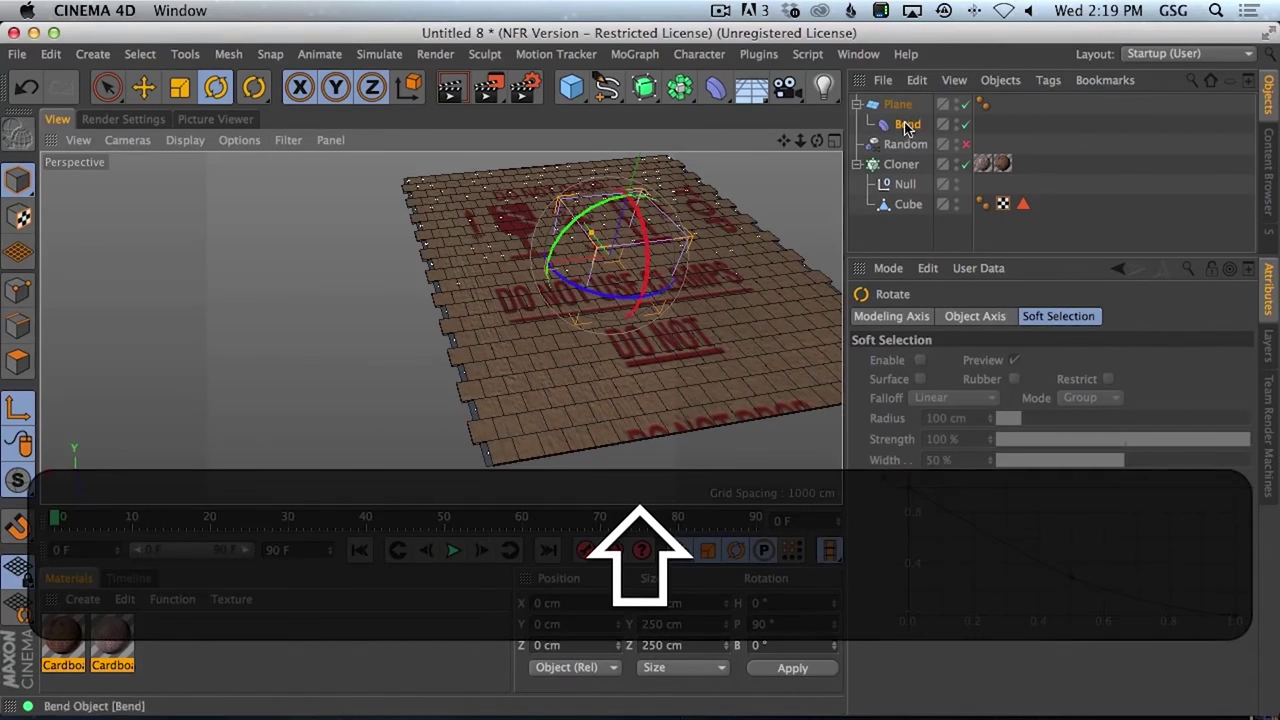
click(905, 124)
click(930, 467)
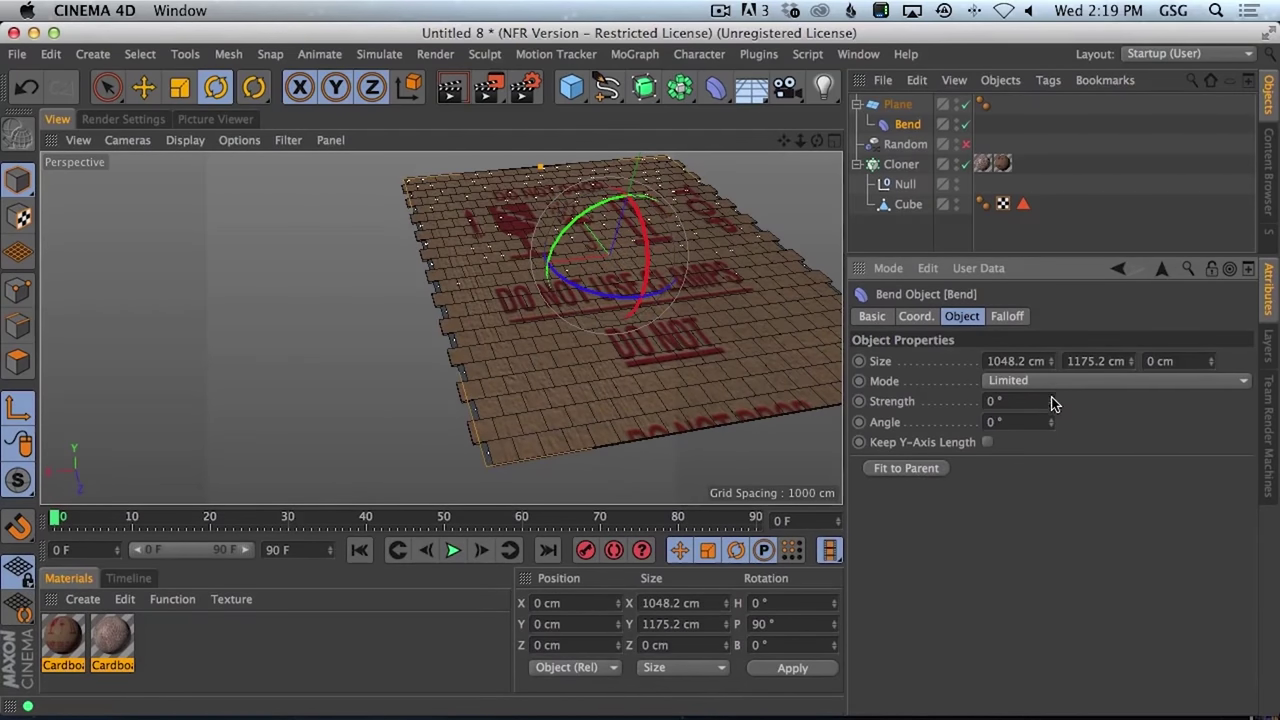
drag(1050, 401, 1049, 510)
alt+drag(840, 380, 922, 400)
click(987, 442)
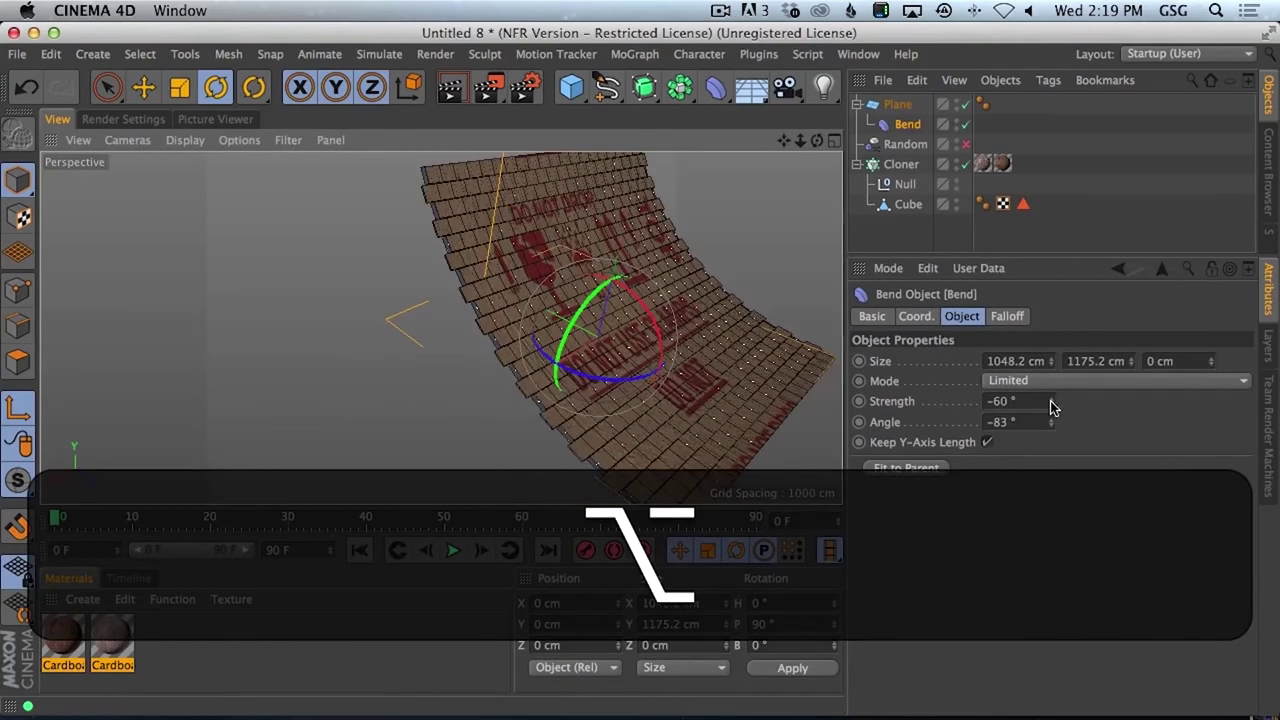
drag(1050, 401, 1060, 442)
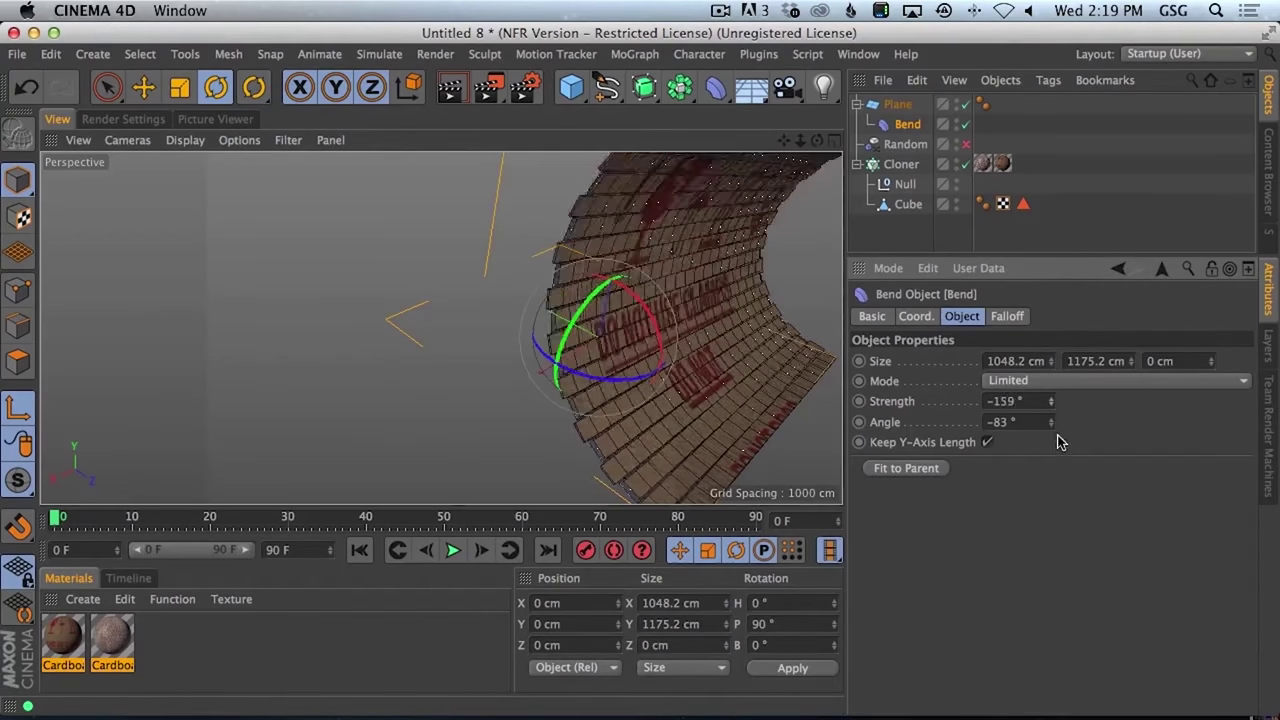
click(903, 124)
key(BackSpace)
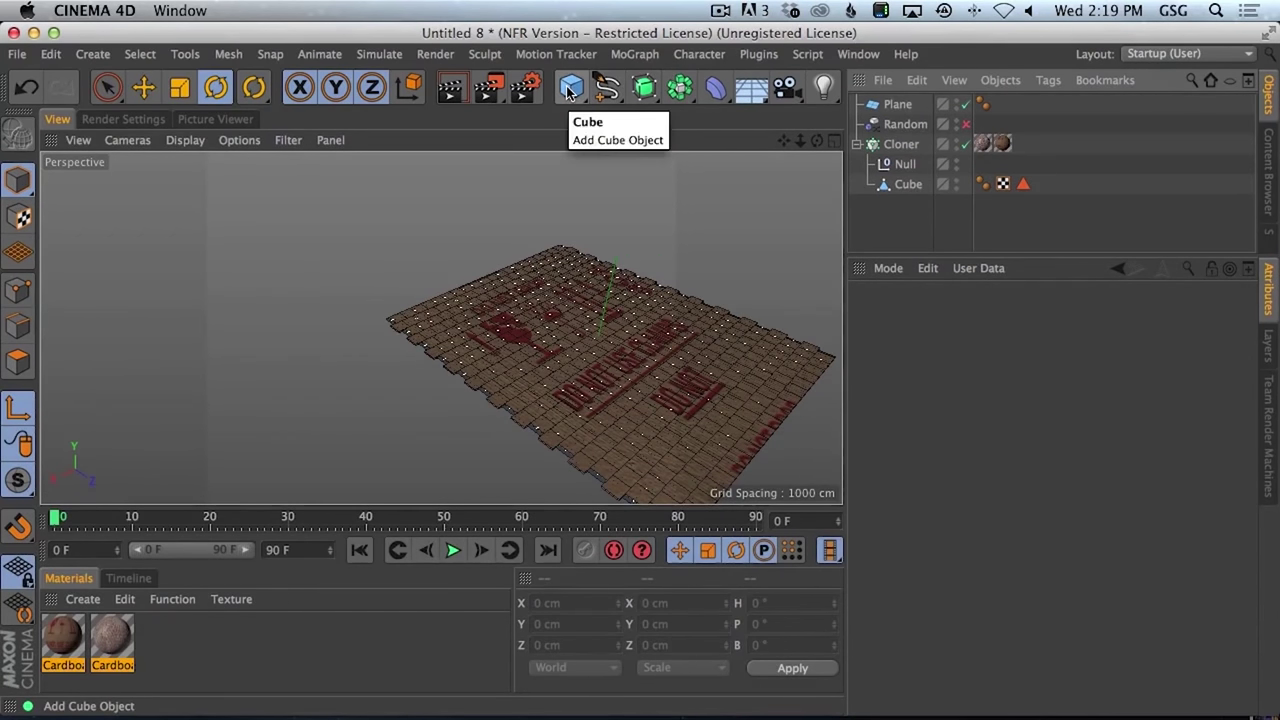
- Add a Sphere to the scene and raise it slightly along Y with the Move tool
alt+drag(671, 334, 680, 362)
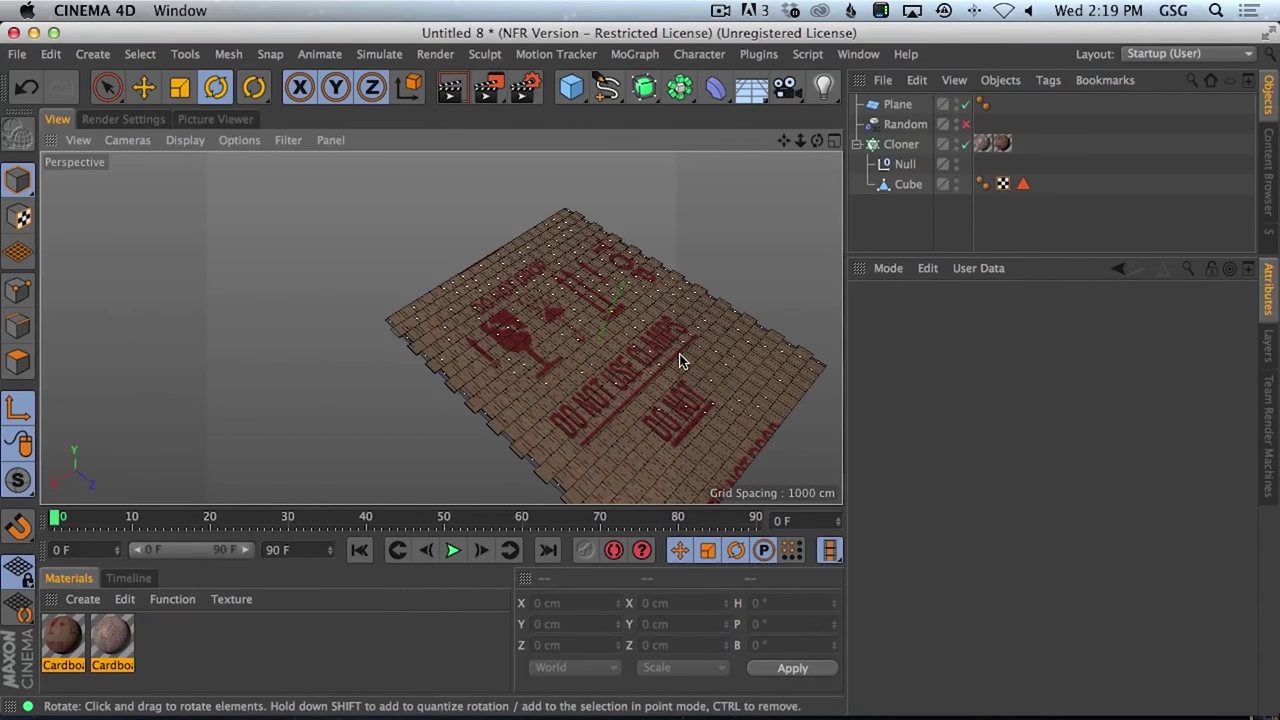
click(902, 125)
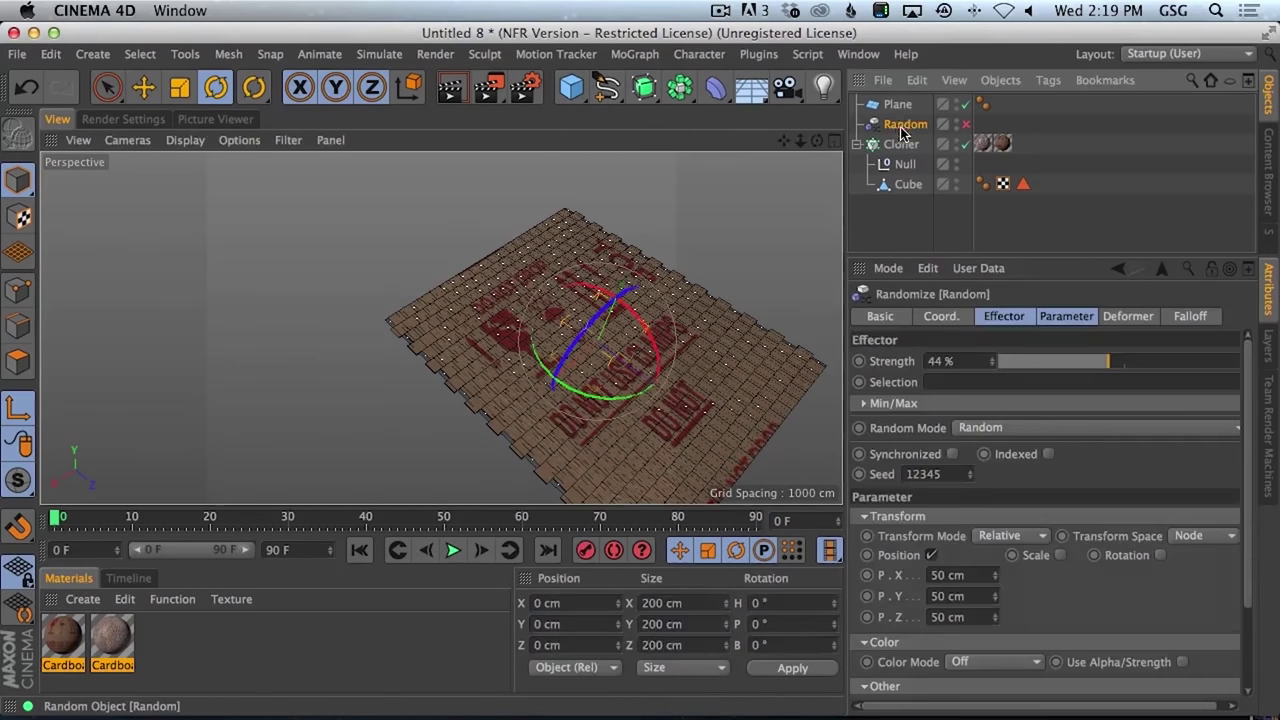
click(897, 106)
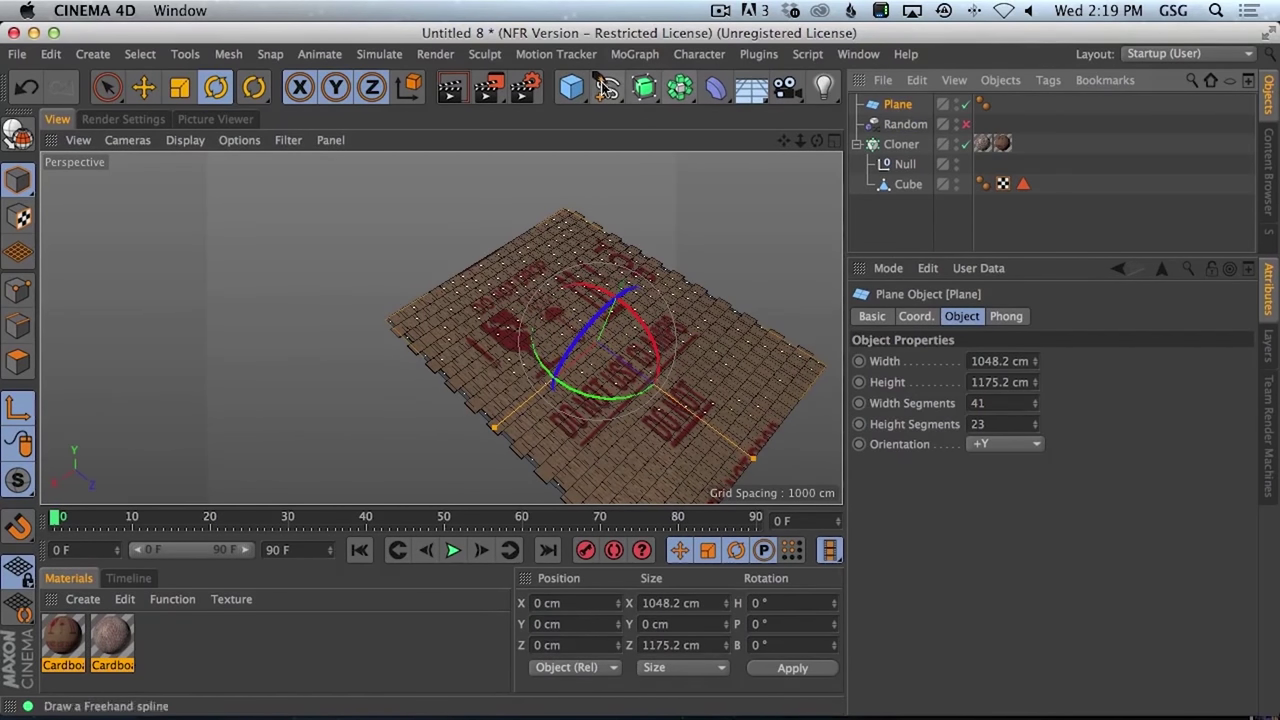
drag(571, 87, 1000, 149)
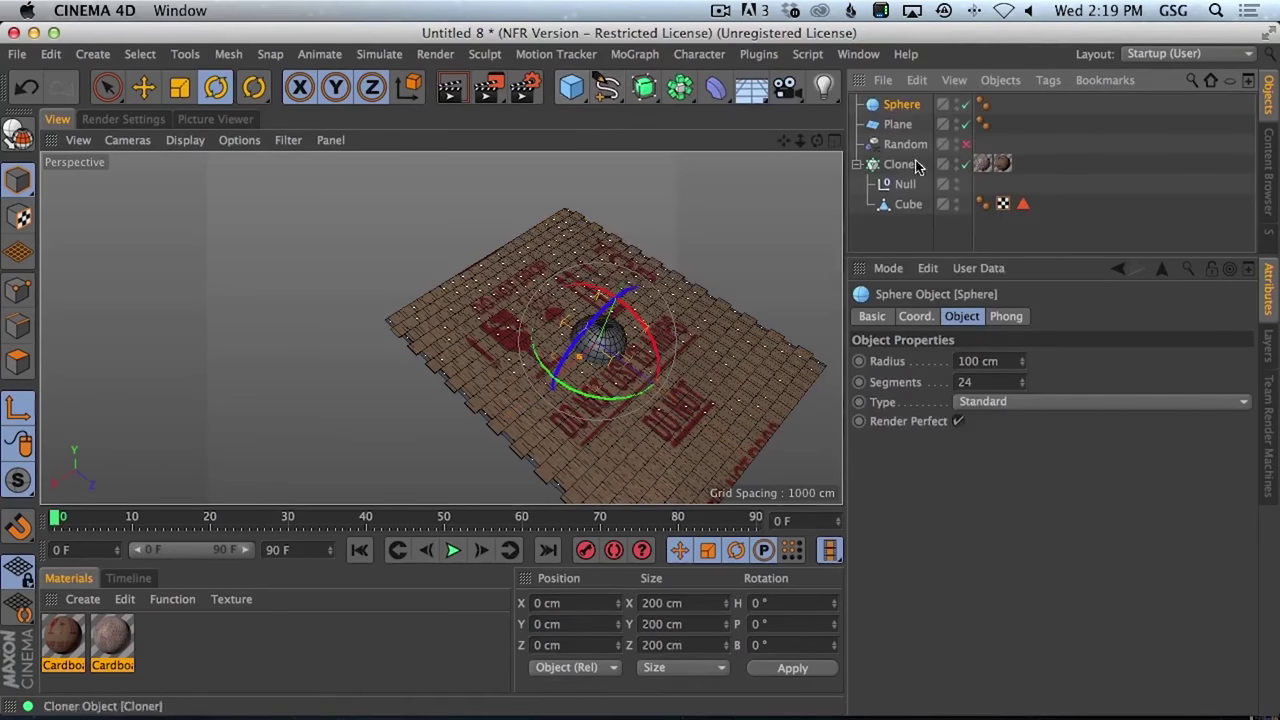
click(143, 87)
drag(630, 268, 806, 186)
- Add a Cube to the scene, then undo it
click(900, 106)
click(903, 144)
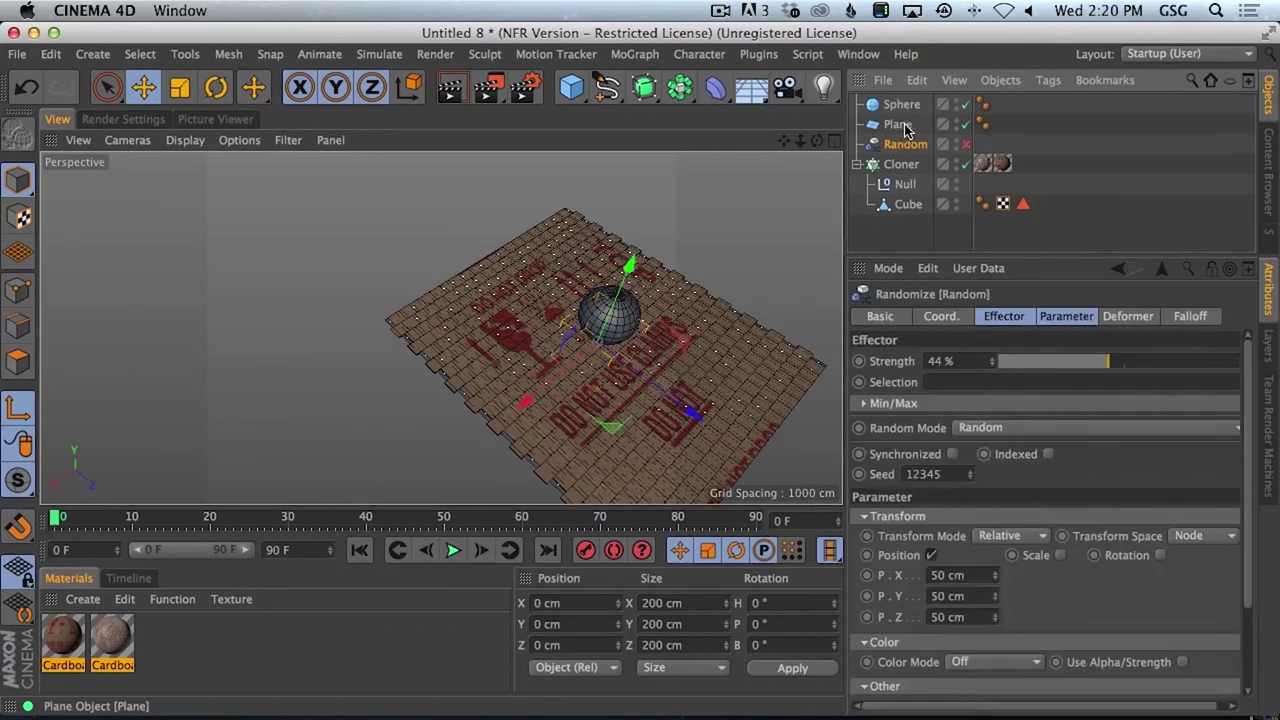
click(898, 125)
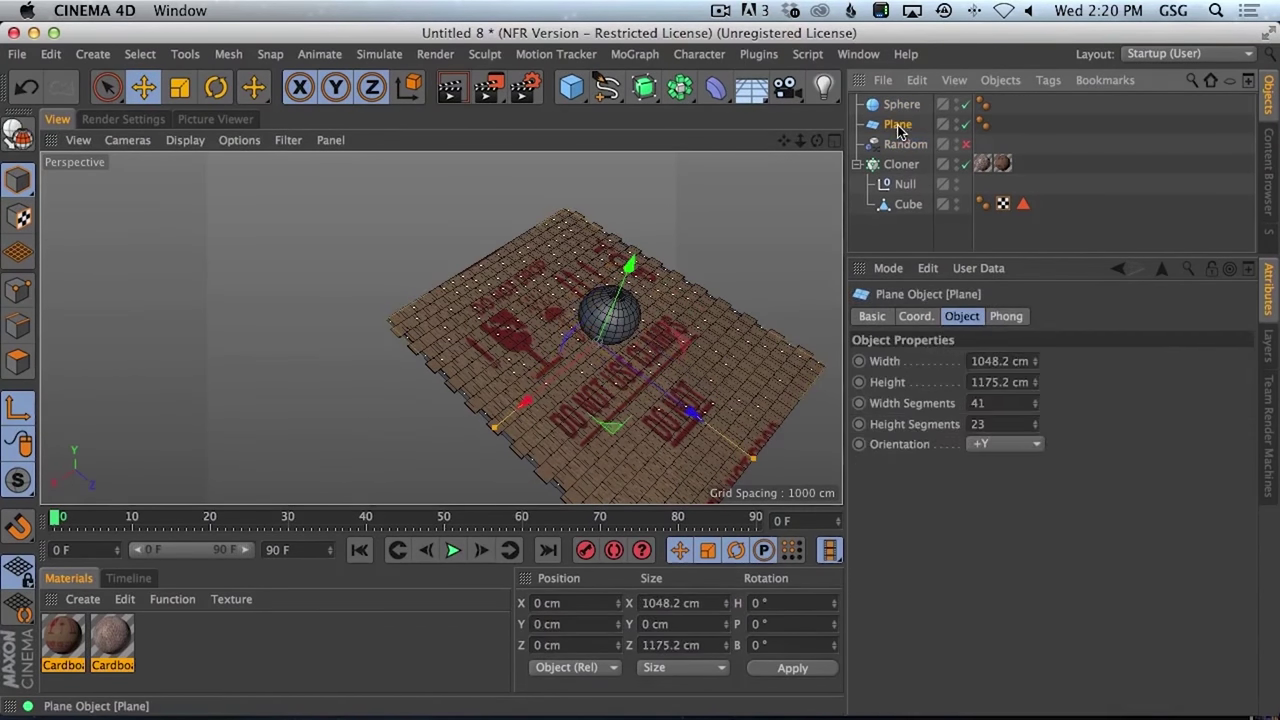
click(570, 89)
key(super+z)
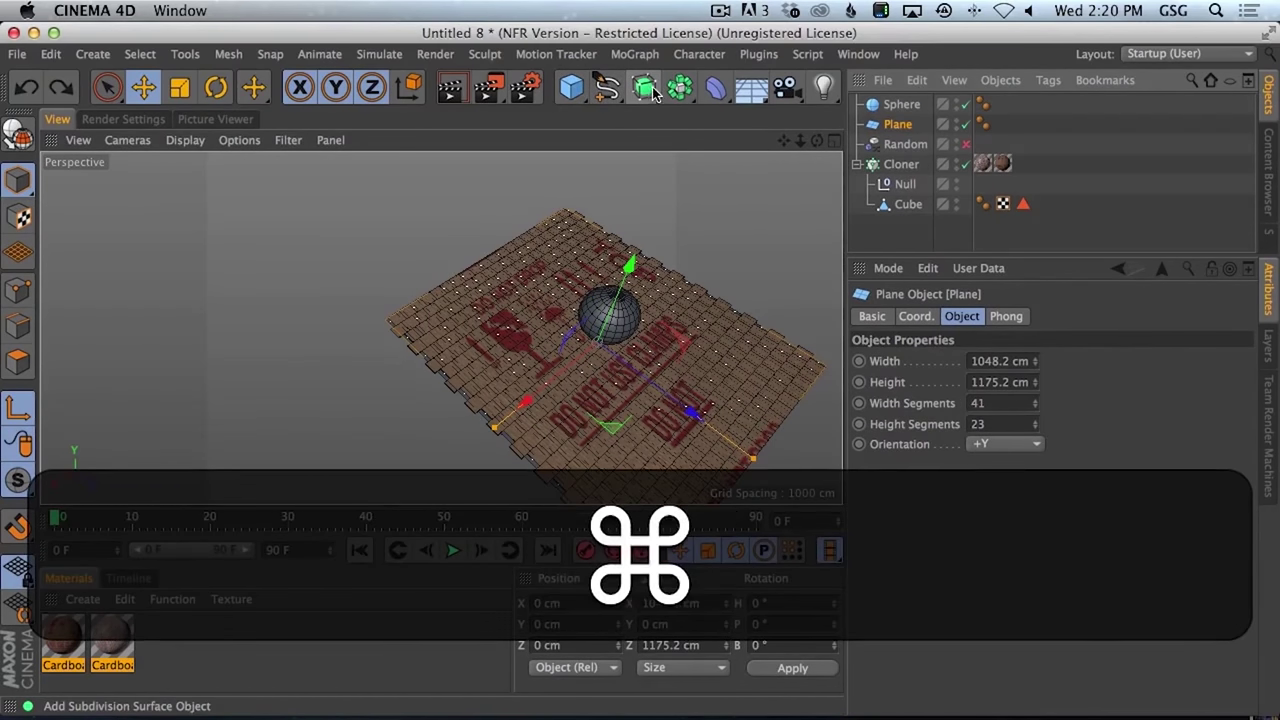
- Save the scene under the file name CloneCardboard
key(super+s)
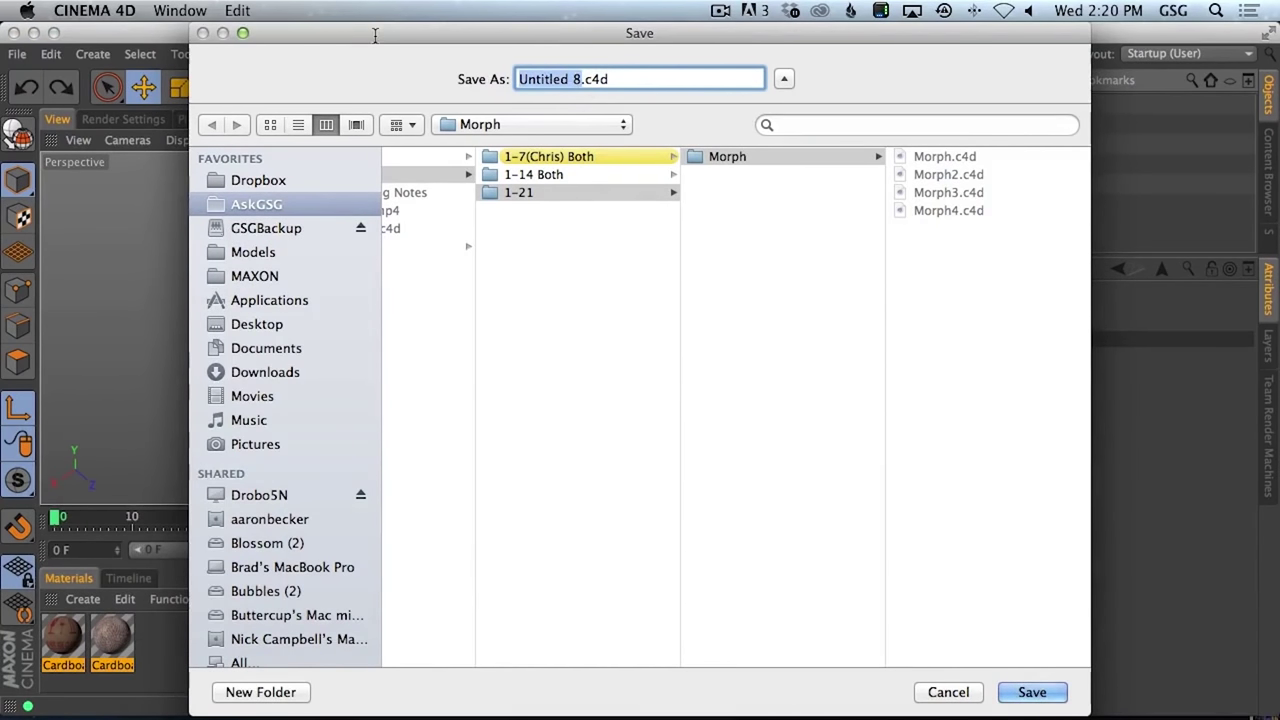
key(shift)
text(CloneCard)
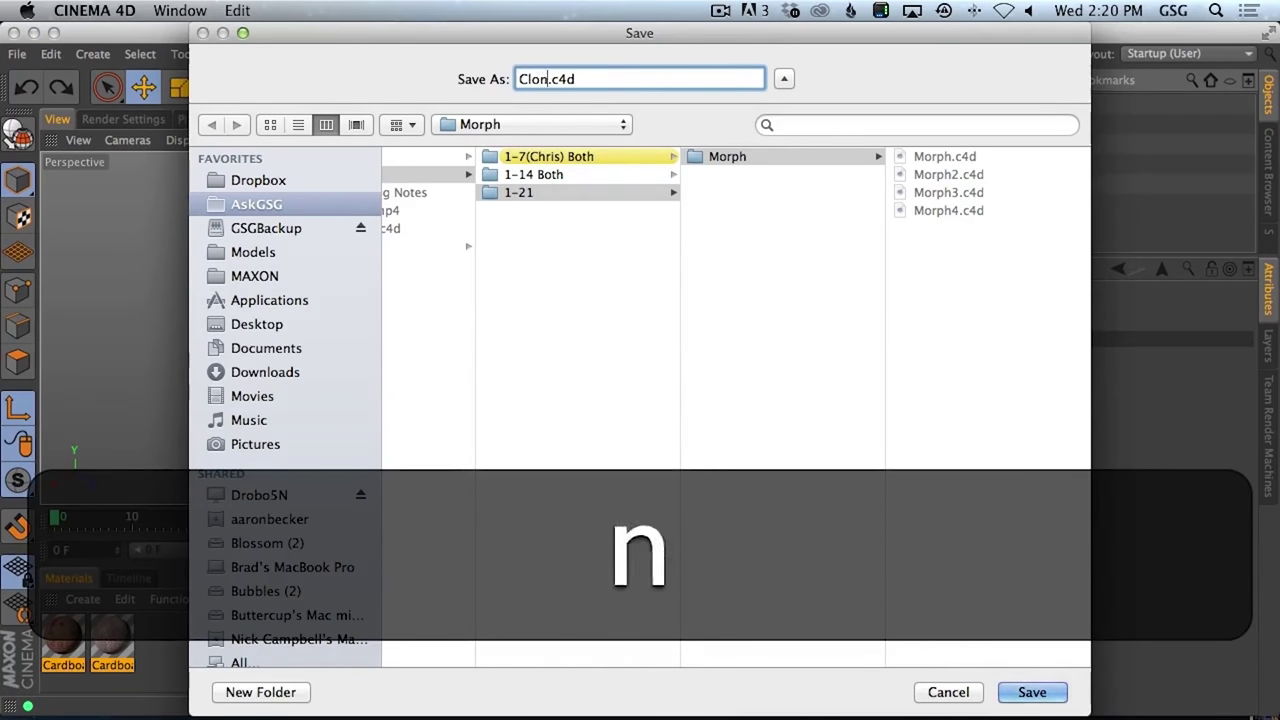
text(board)
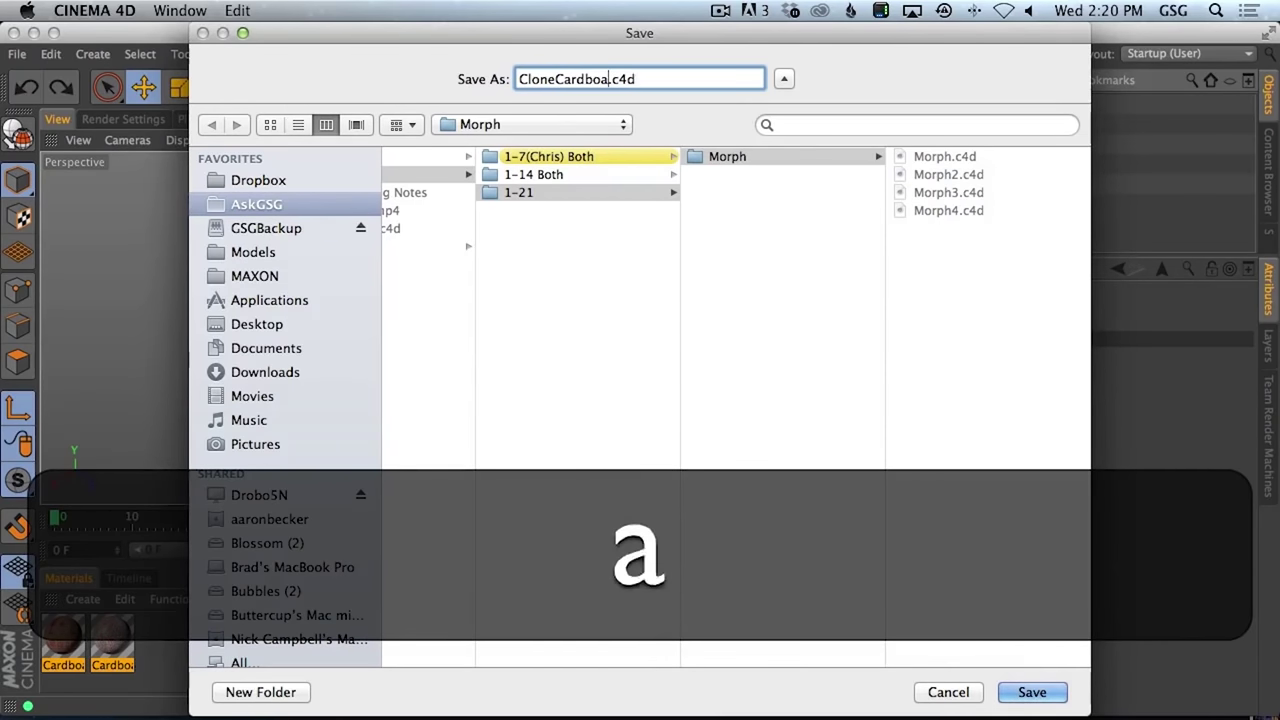
key(Return)
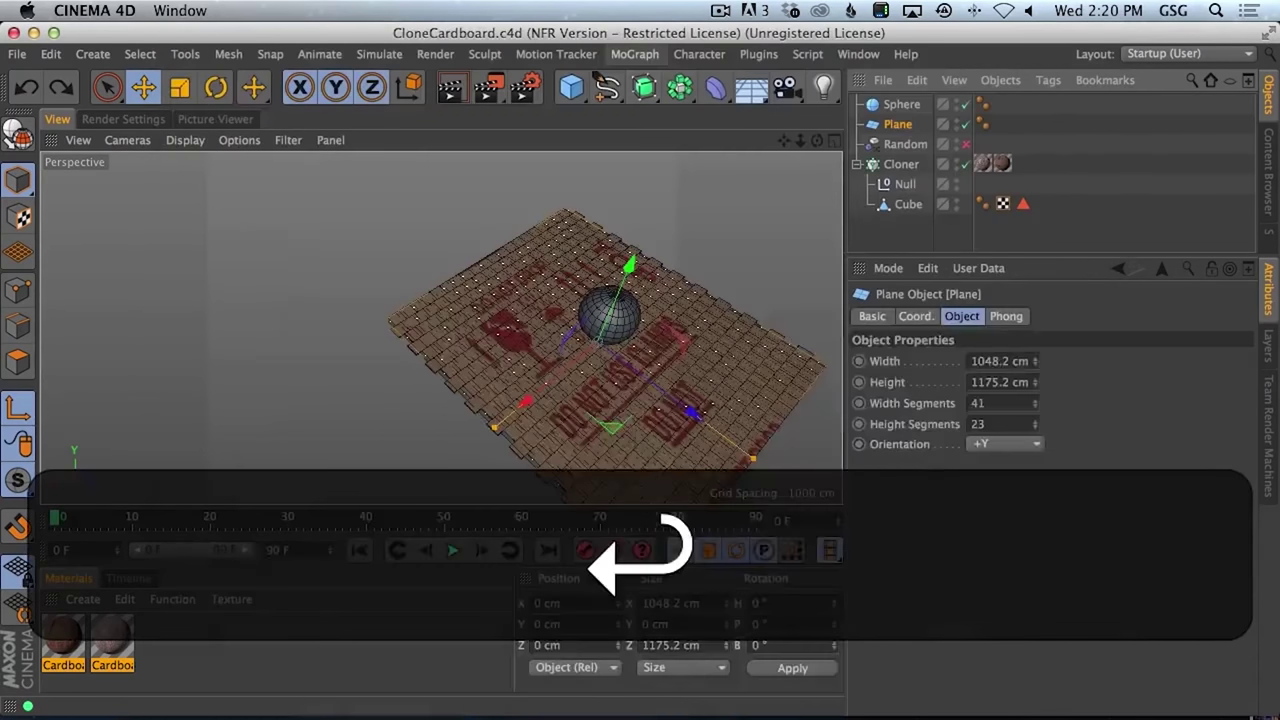
- Zoom in on the sphere and lower it down into the cardboard floor
drag(530, 316, 640, 420)
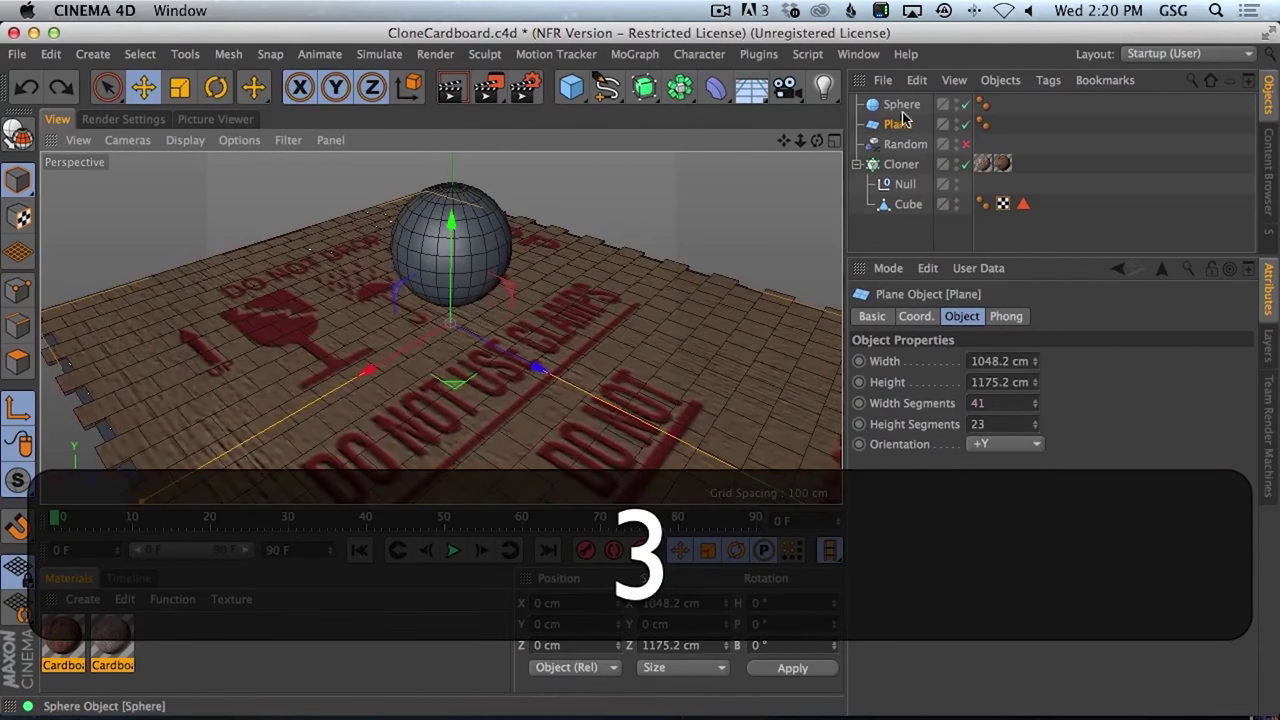
click(450, 235)
drag(452, 178, 577, 194)
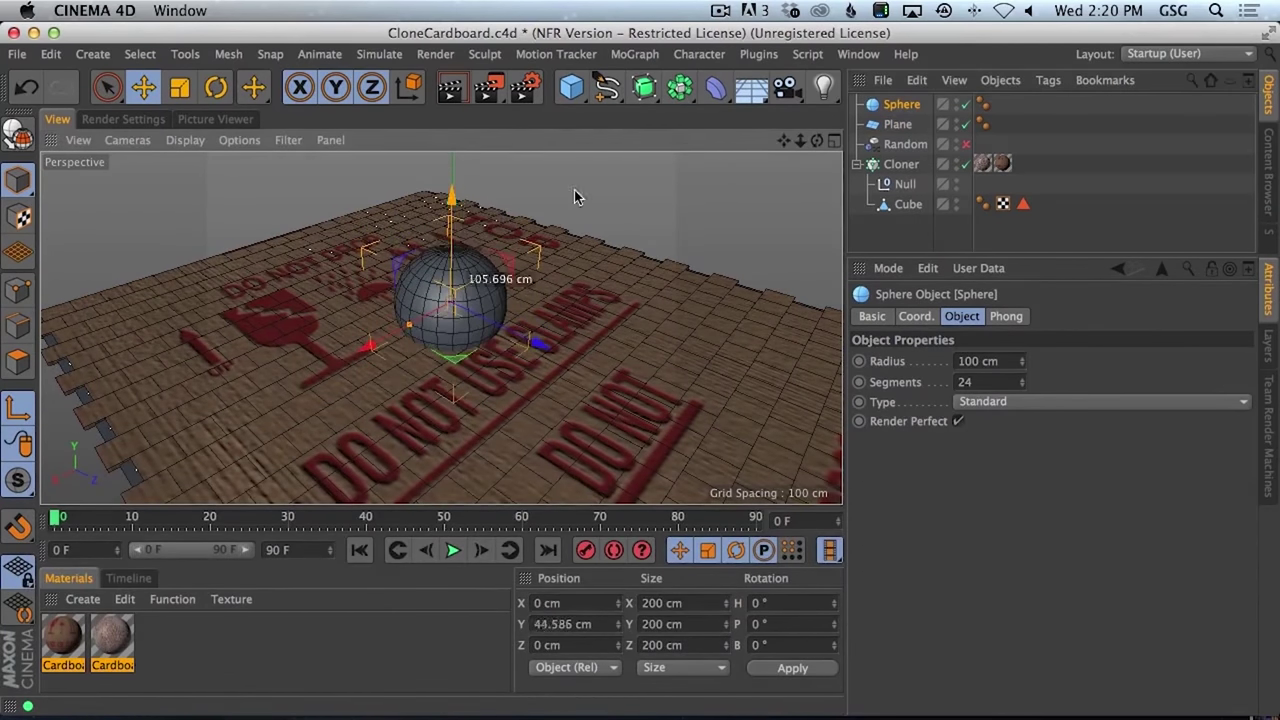
key(super+z)
drag(450, 250, 450, 290)
key(3)
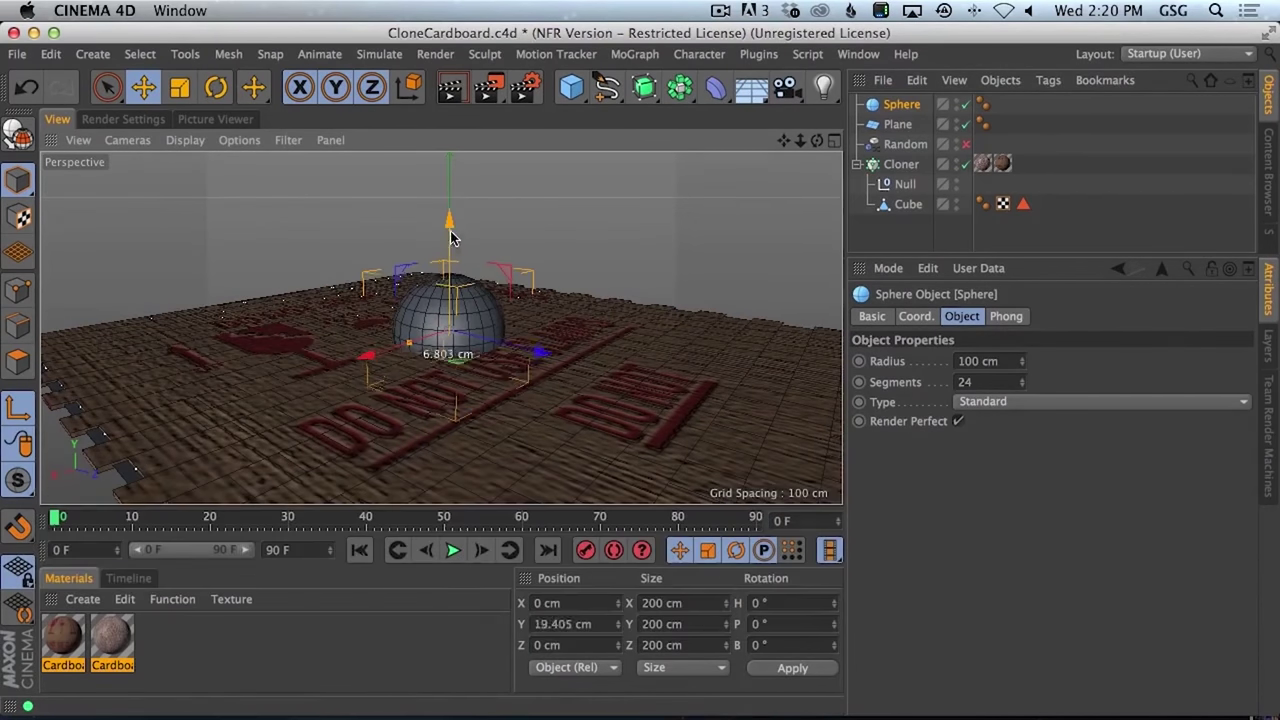
- Add a Collision deformer under the Plane and set the Sphere as its collider object
click(900, 125)
click(715, 87)
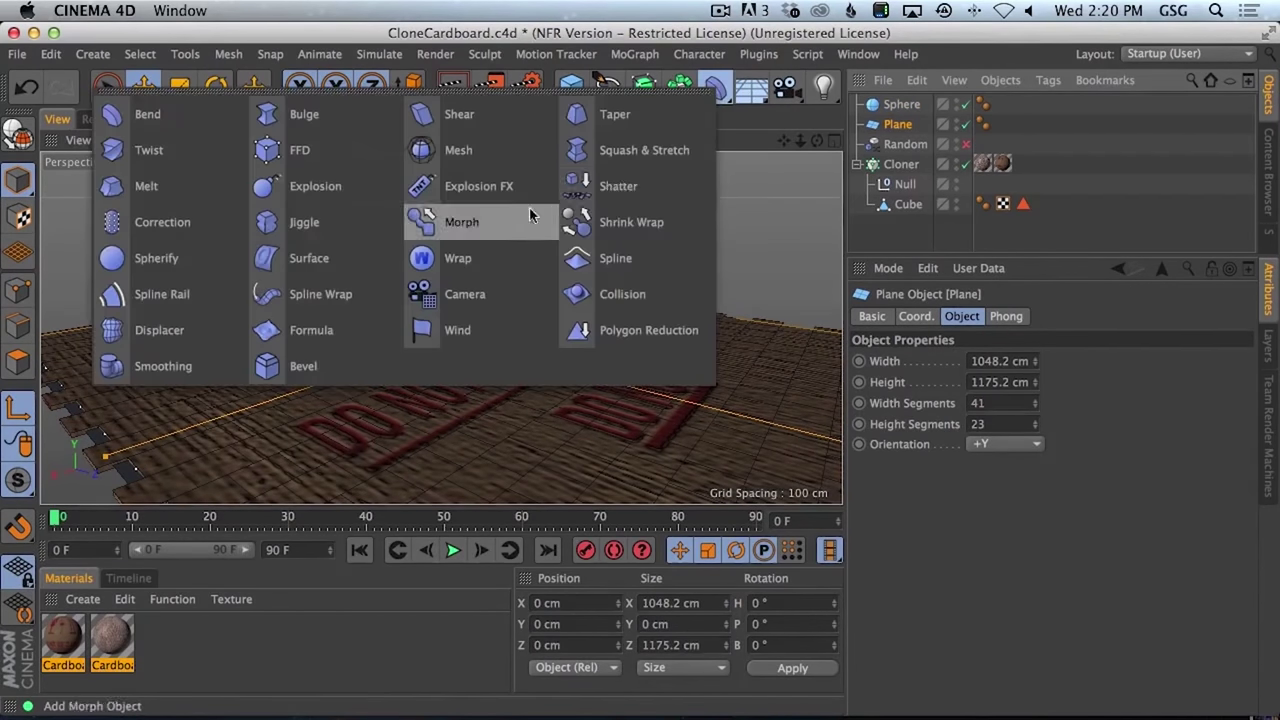
shift+click(608, 296)
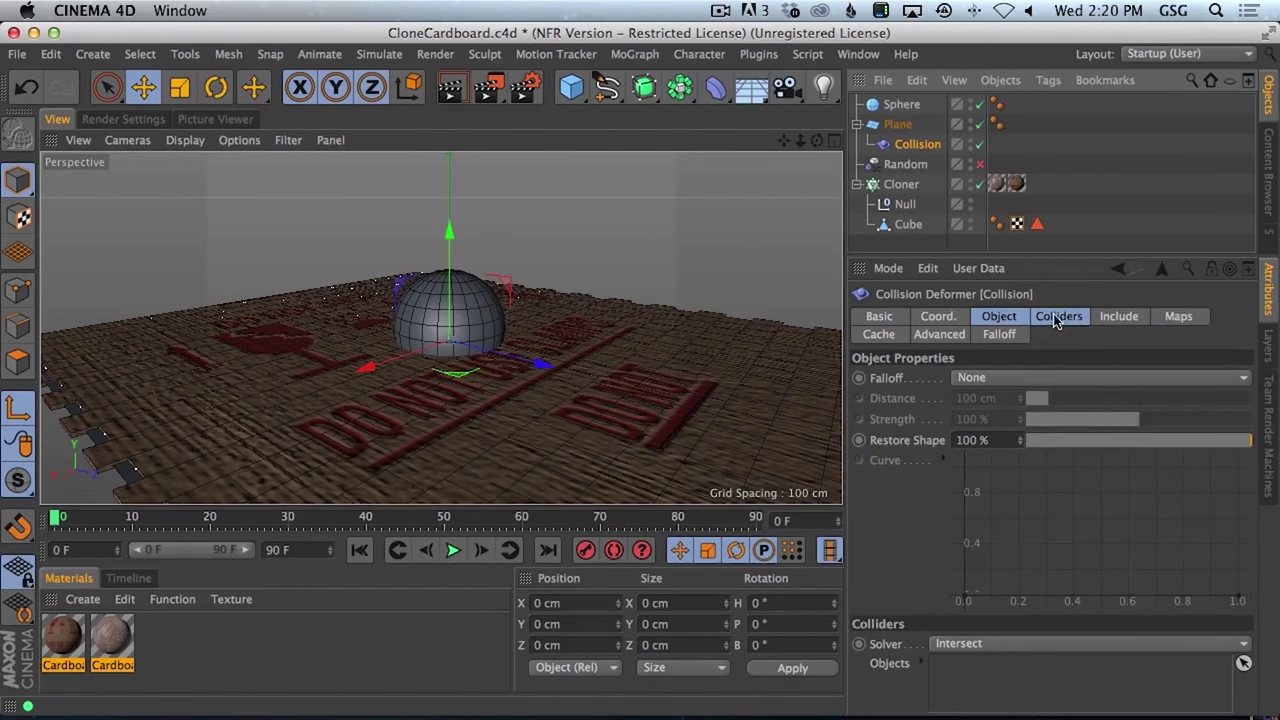
click(1056, 318)
drag(895, 108, 983, 463)
- Raise the sphere from below the cardboard to above it
scroll(463, 329, up, 5)
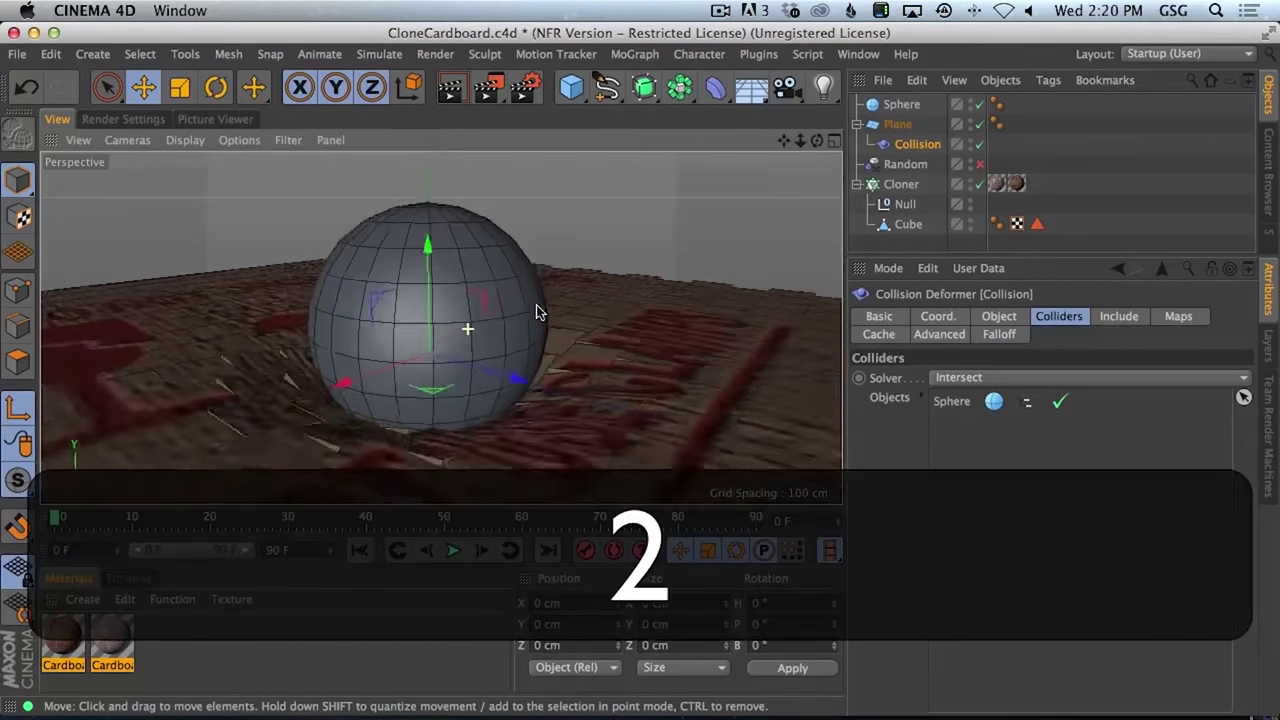
alt+drag(457, 337, 465, 320)
click(463, 318)
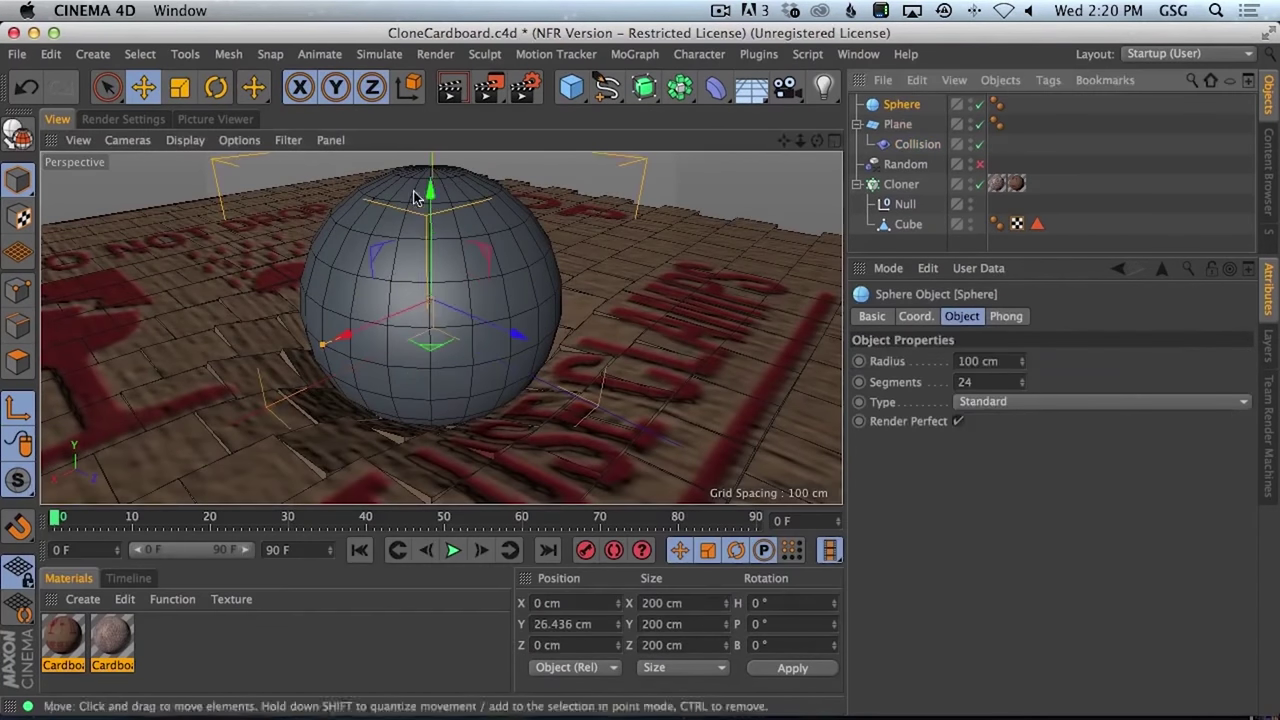
drag(431, 222, 445, 298)
key(alt)
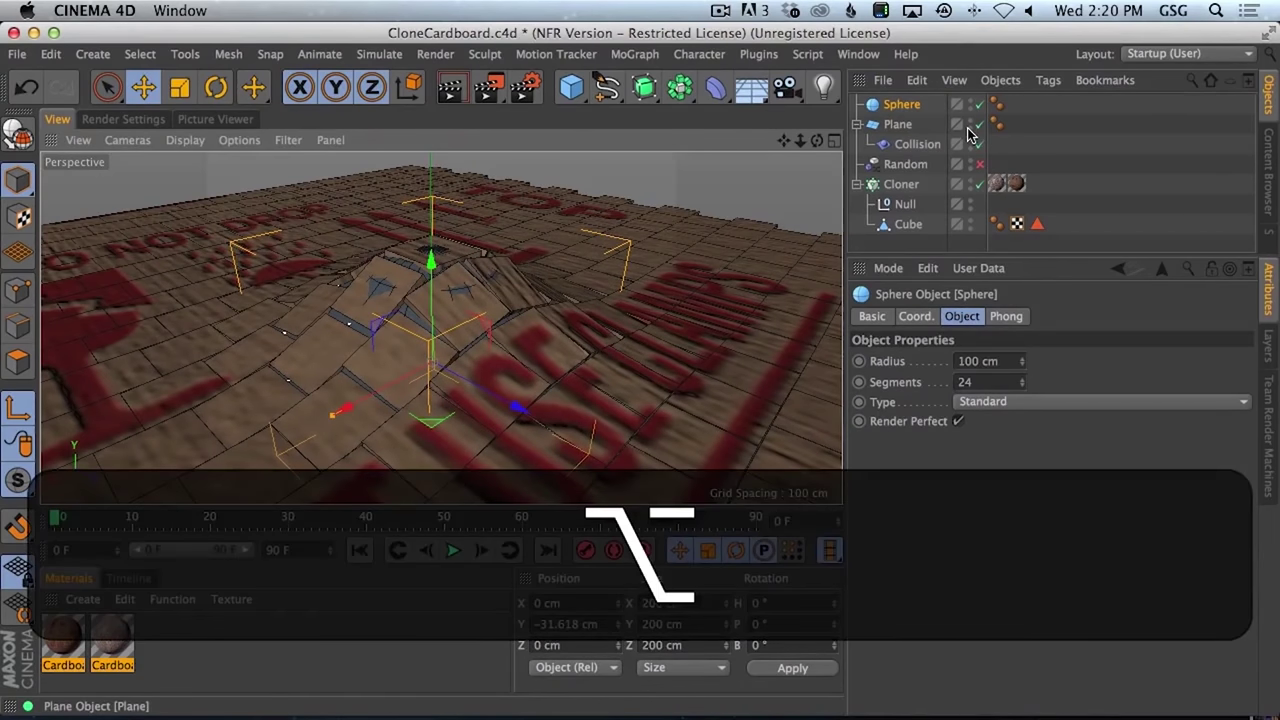
drag(430, 222, 476, 208)
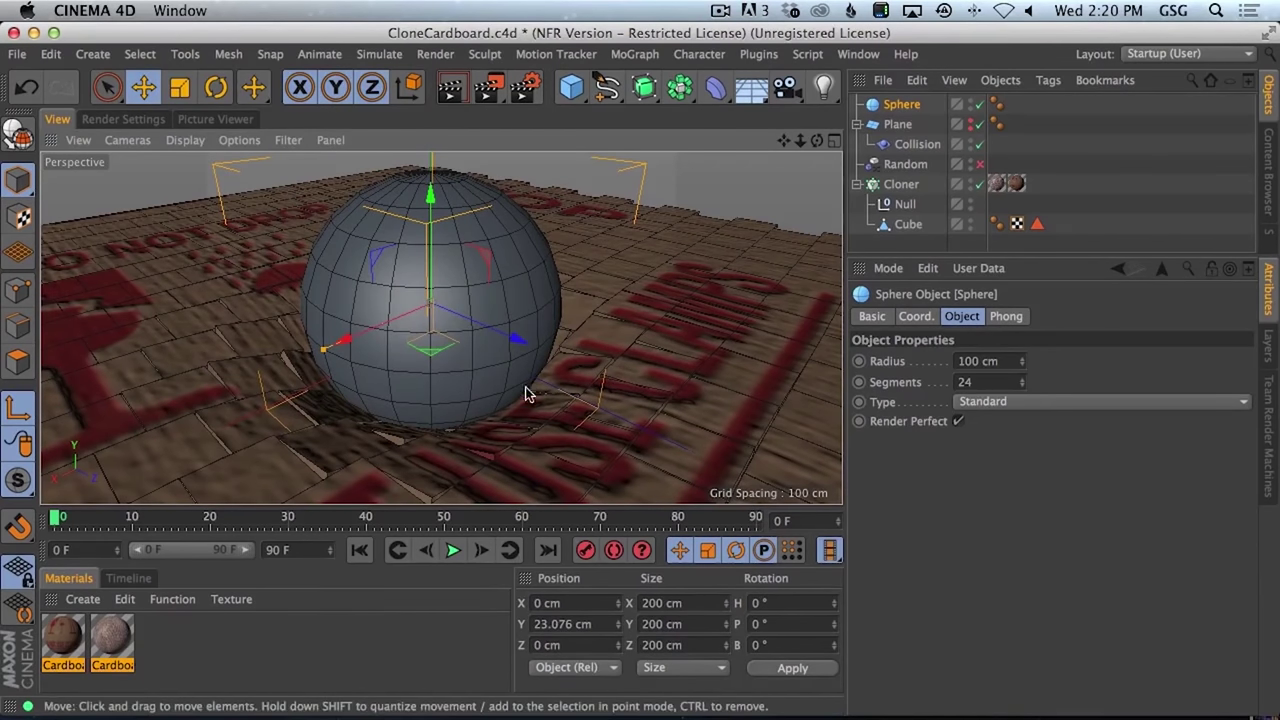
- Set the Collision deformer's falloff to Distance and increase the falloff distance
click(917, 144)
click(1000, 317)
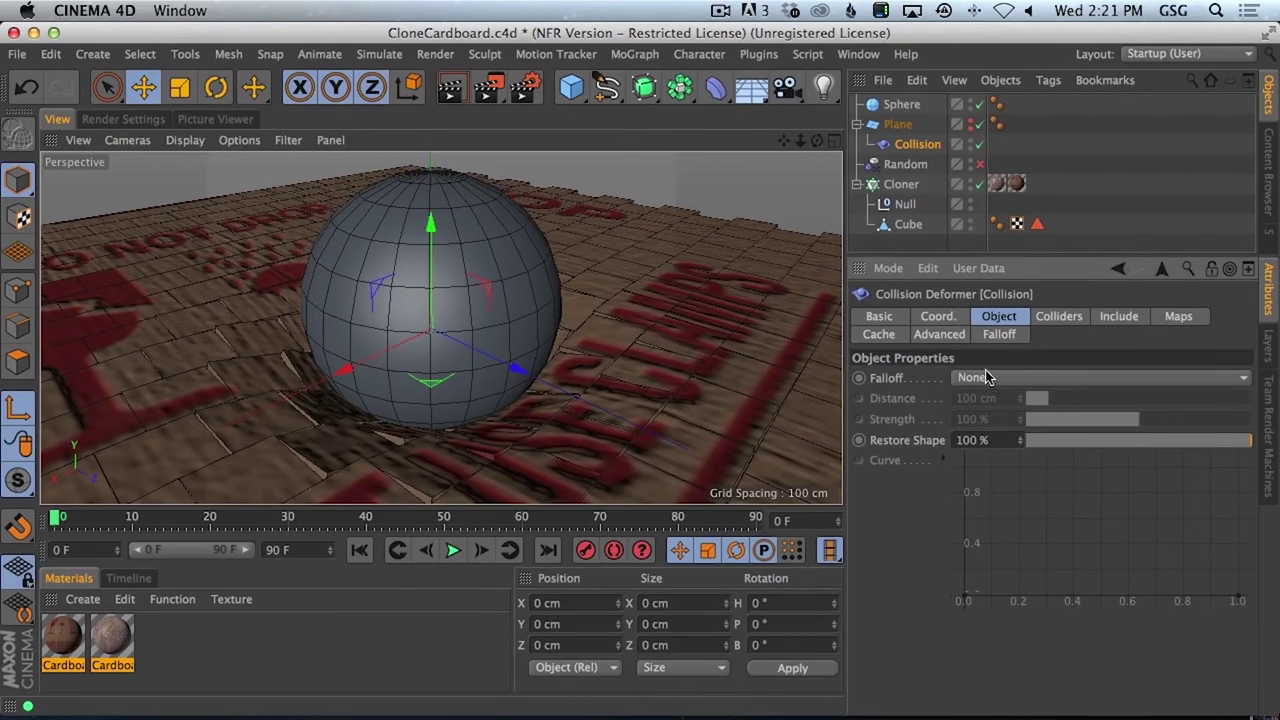
click(987, 380)
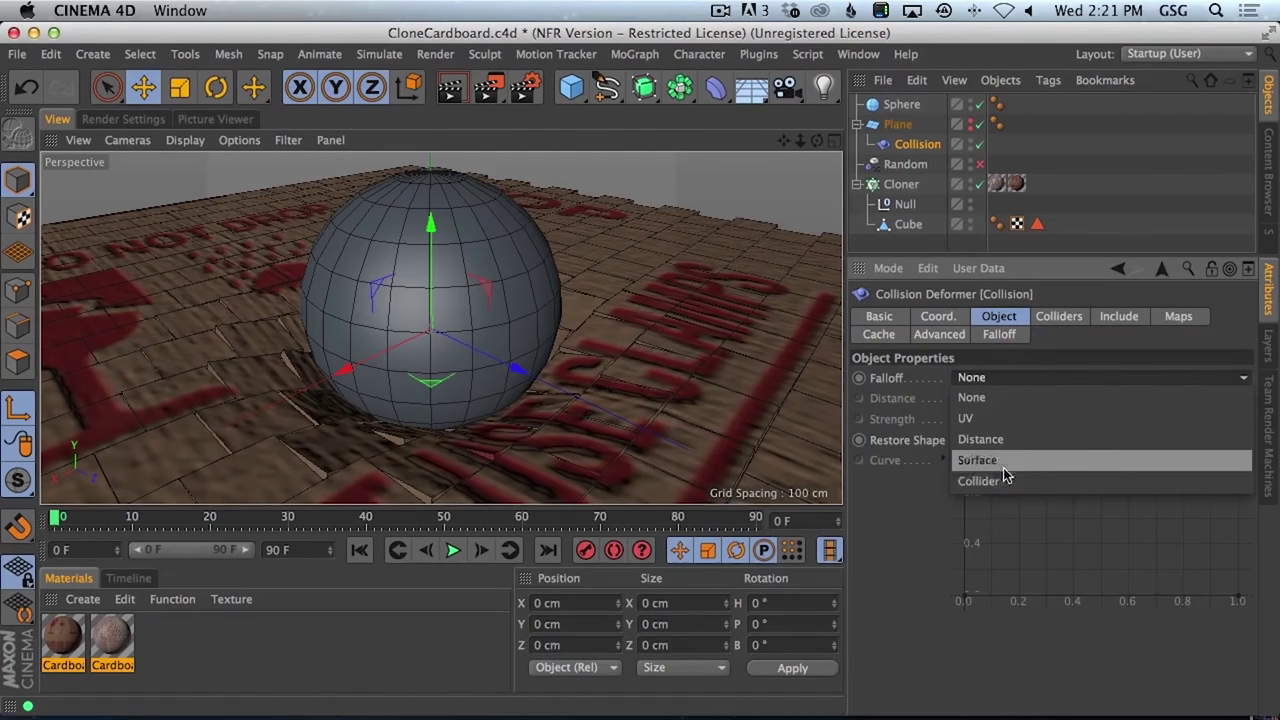
click(1025, 439)
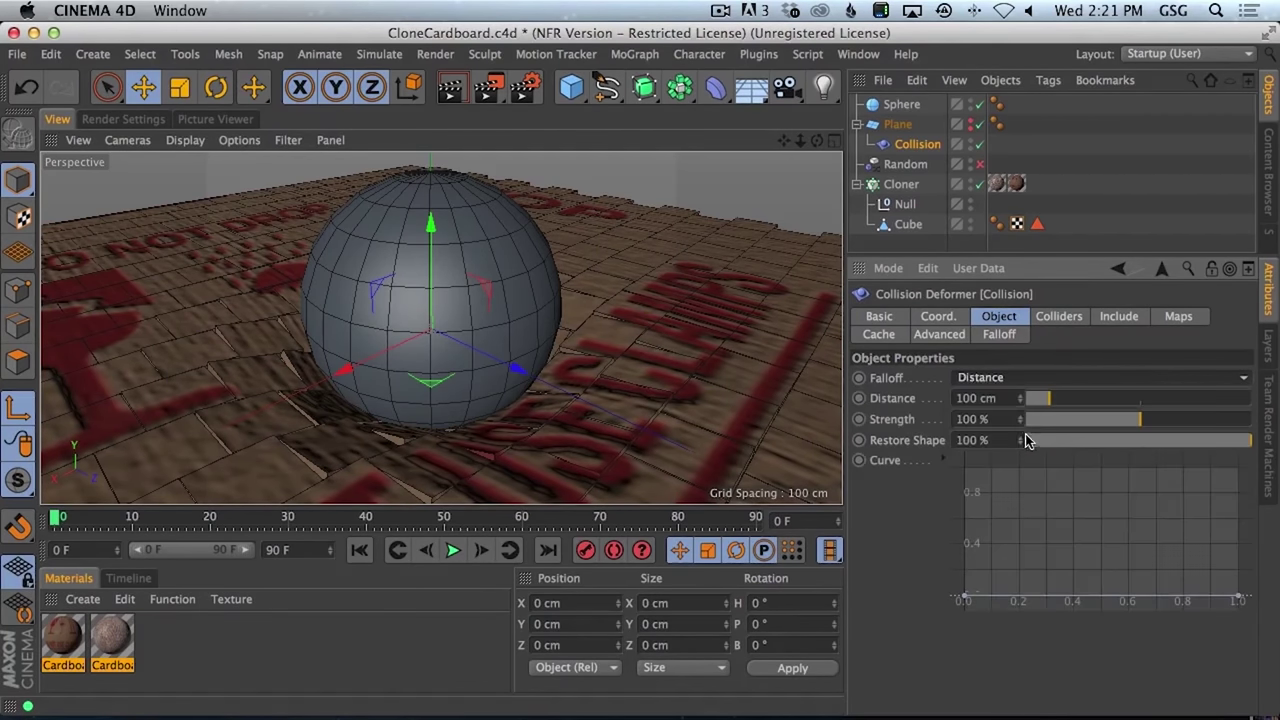
drag(1043, 403, 1080, 405)
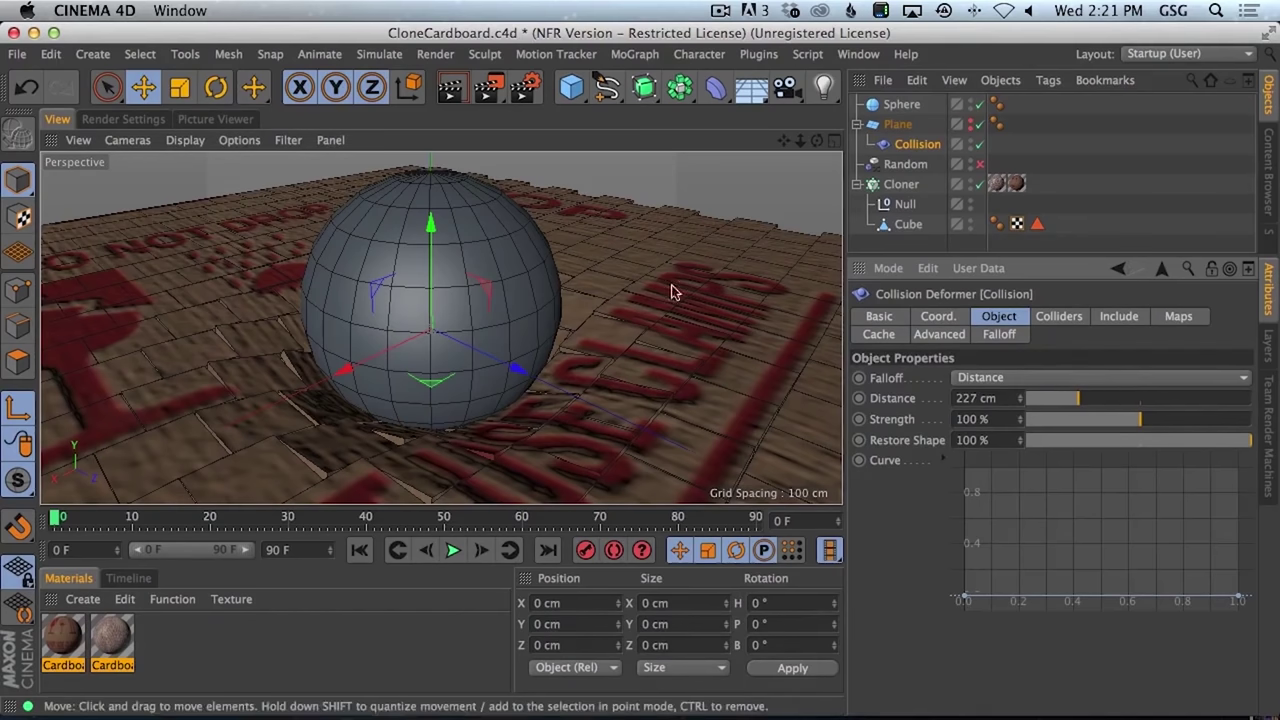
- Nudge the sphere up, trim the falloff distance to 152 cm, and raise the curve's end point
click(904, 106)
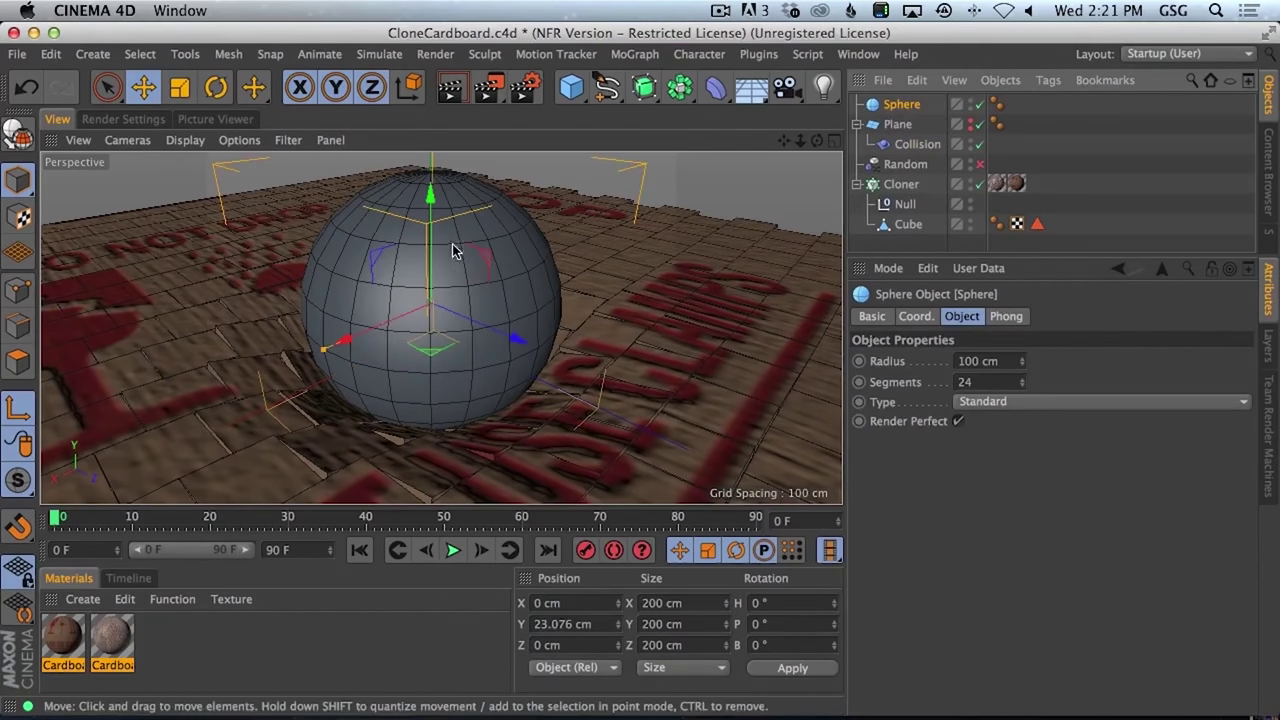
mouse_move(432, 242)
mouse_down()
mouse_move(429, 229)
mouse_move(430, 290)
mouse_move(434, 252)
mouse_up()
click(917, 144)
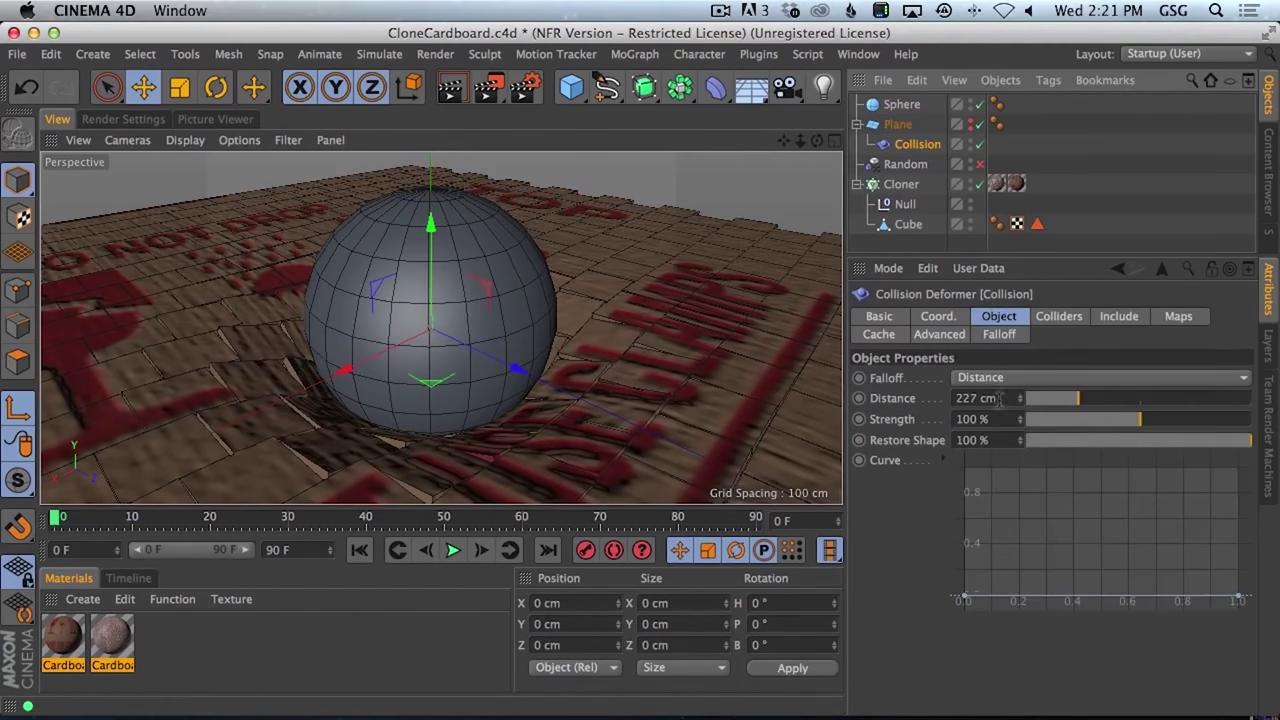
drag(1061, 402, 1040, 400)
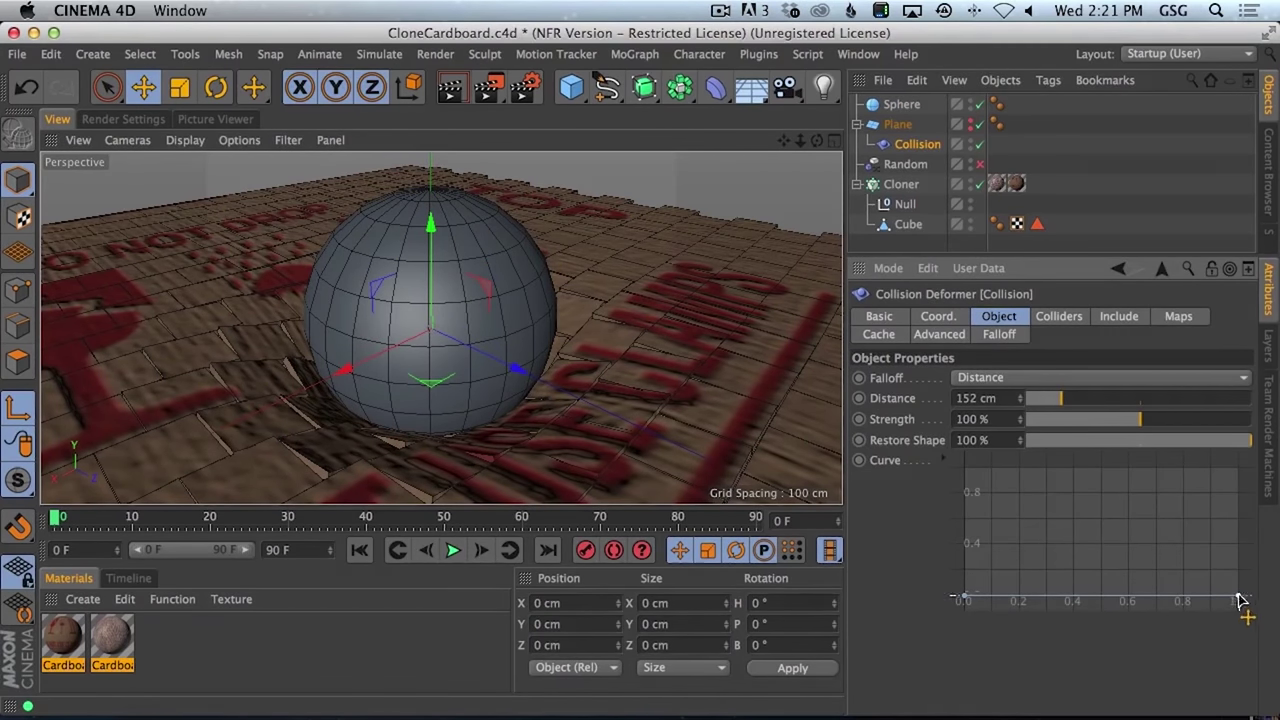
key(super)
key(super+z)
drag(1240, 583, 1197, 545)
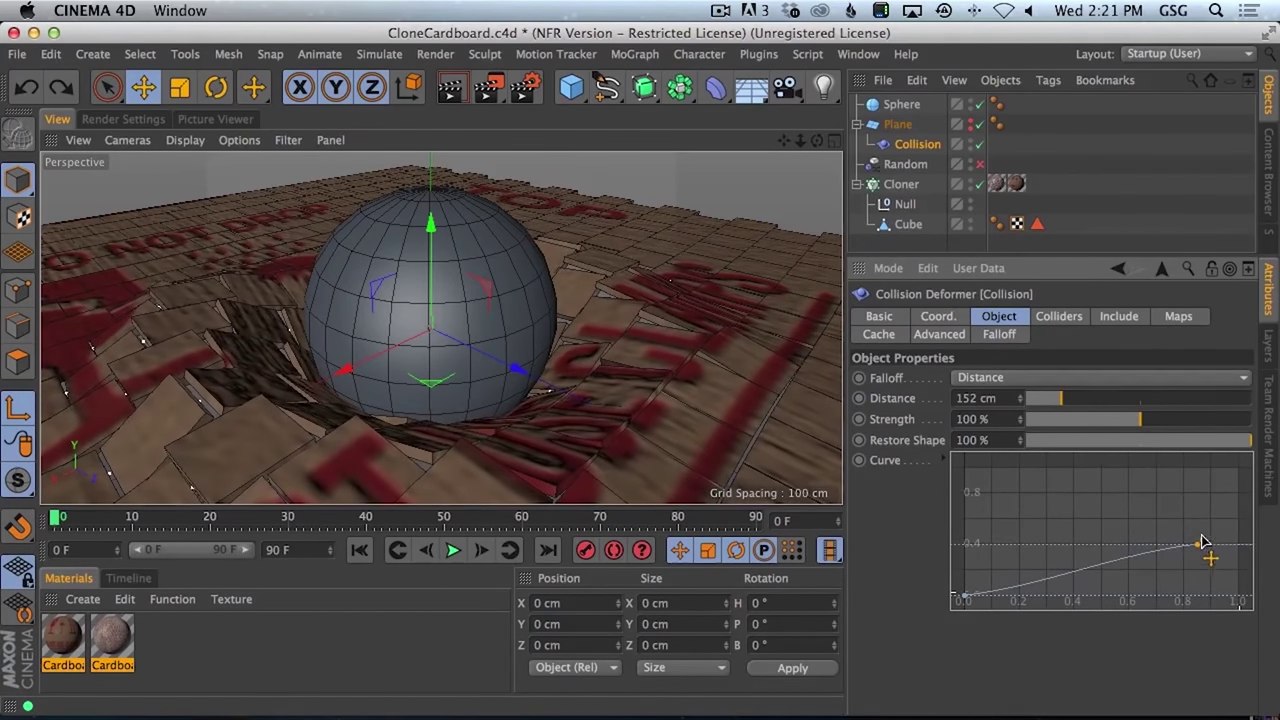
click(437, 208)
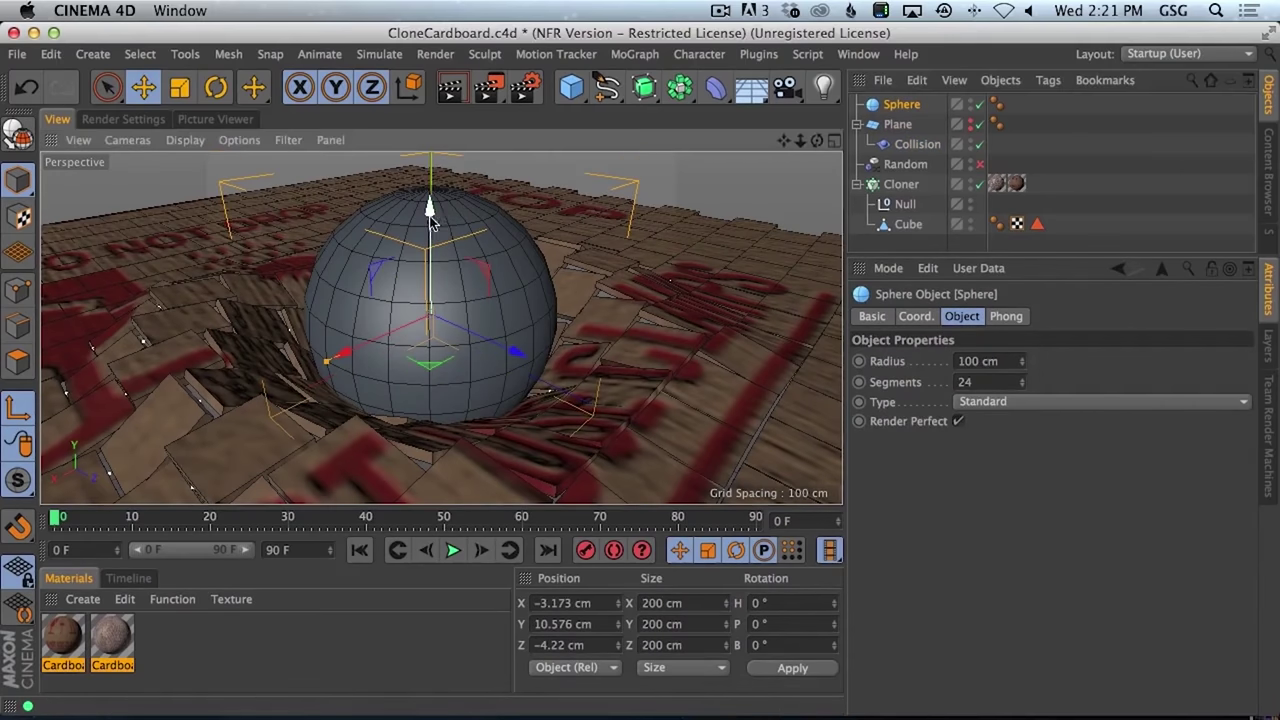
- Raise the sphere above the cardboard and widen the Collision falloff distance
drag(434, 206, 500, 355)
key(2)
key(3)
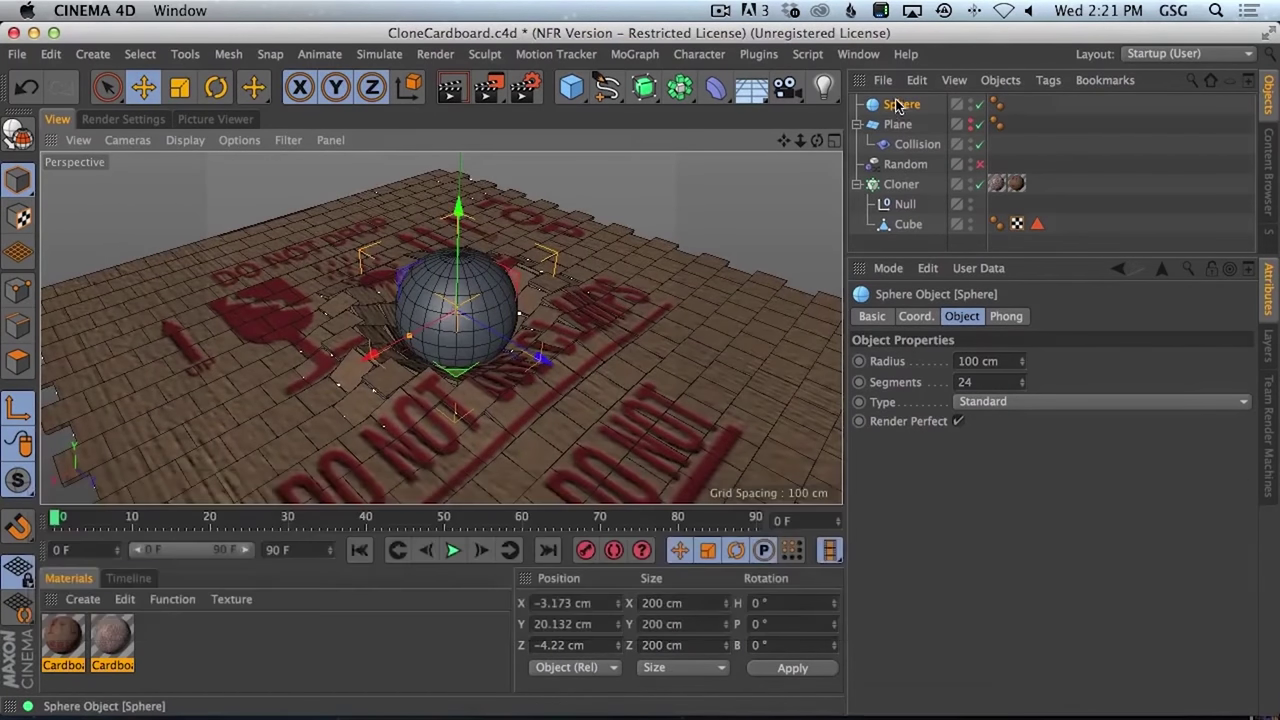
click(915, 144)
drag(1060, 402, 1108, 402)
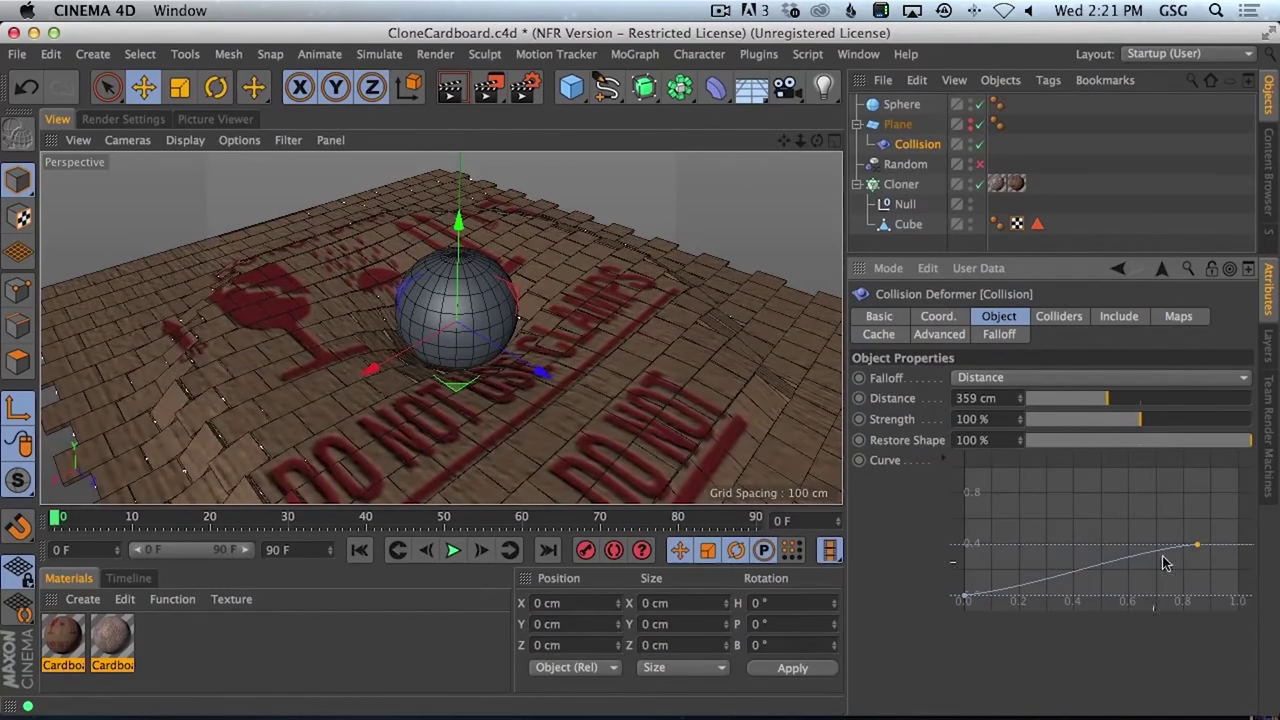
- Add a second peak to the falloff curve, drag Distance to 0 cm, and save the scene
drag(1201, 549, 1100, 600)
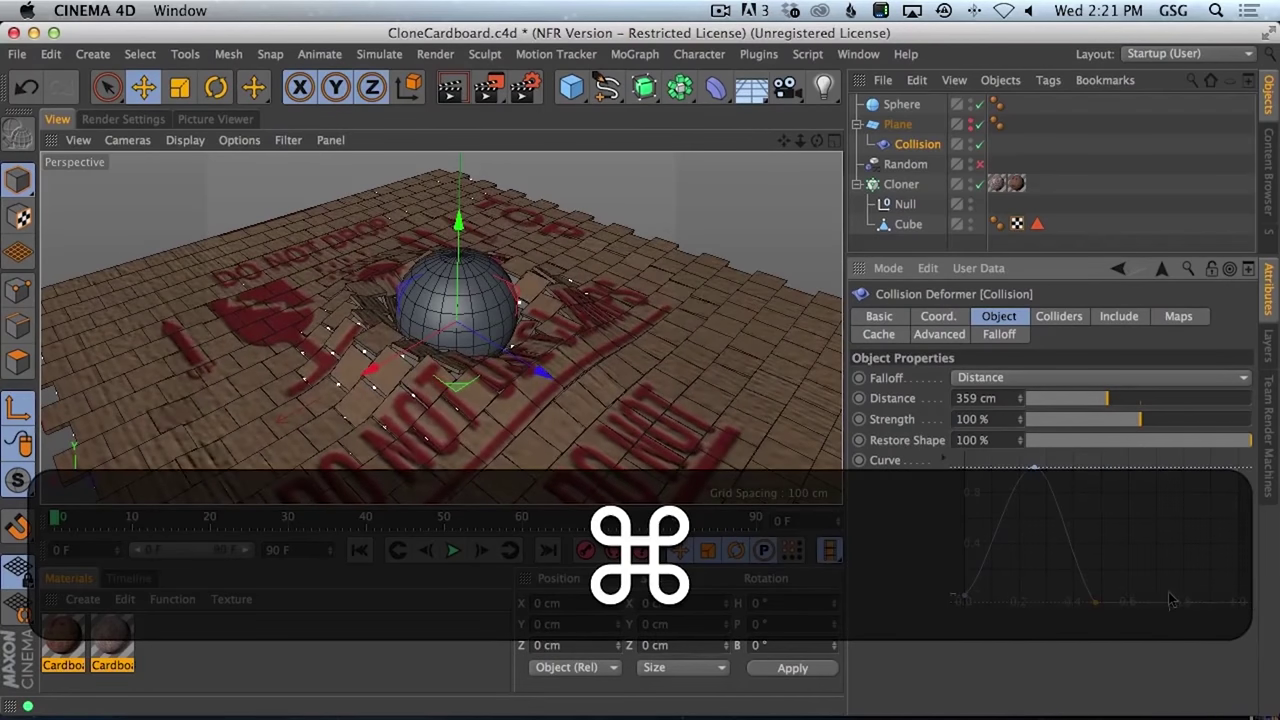
key(super+z)
key(super+z)
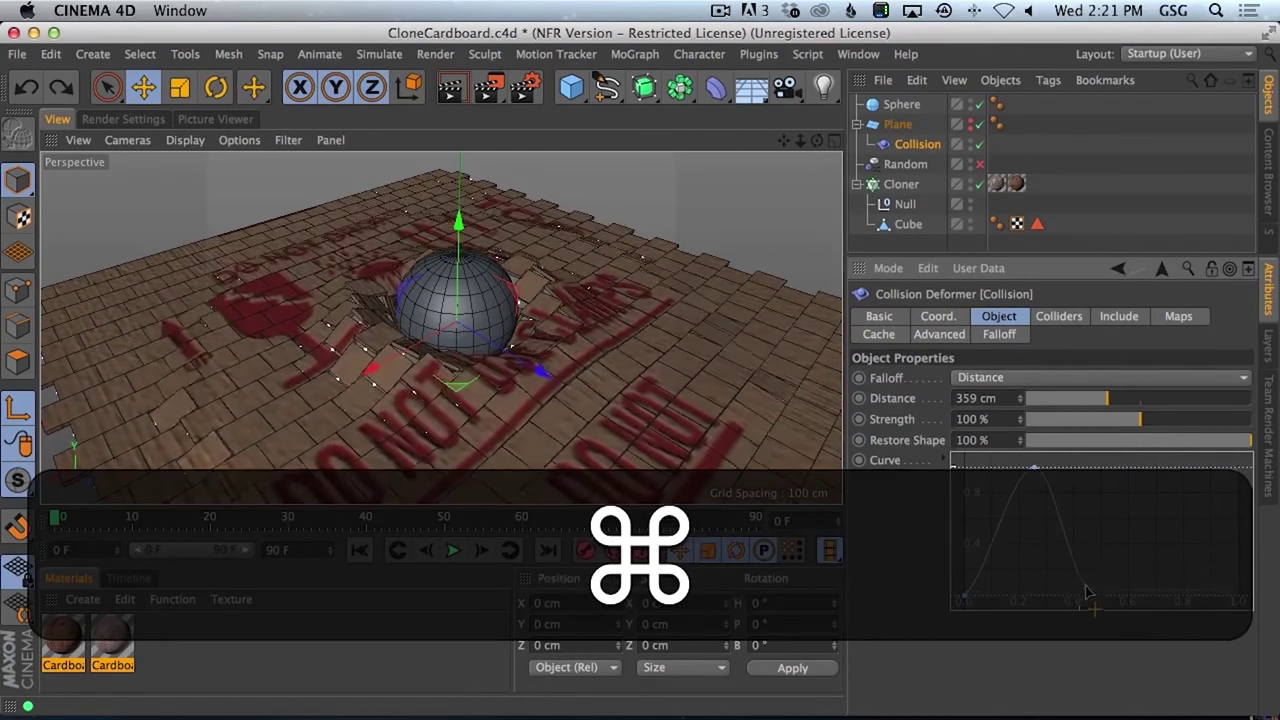
super+drag(1150, 600, 1163, 484)
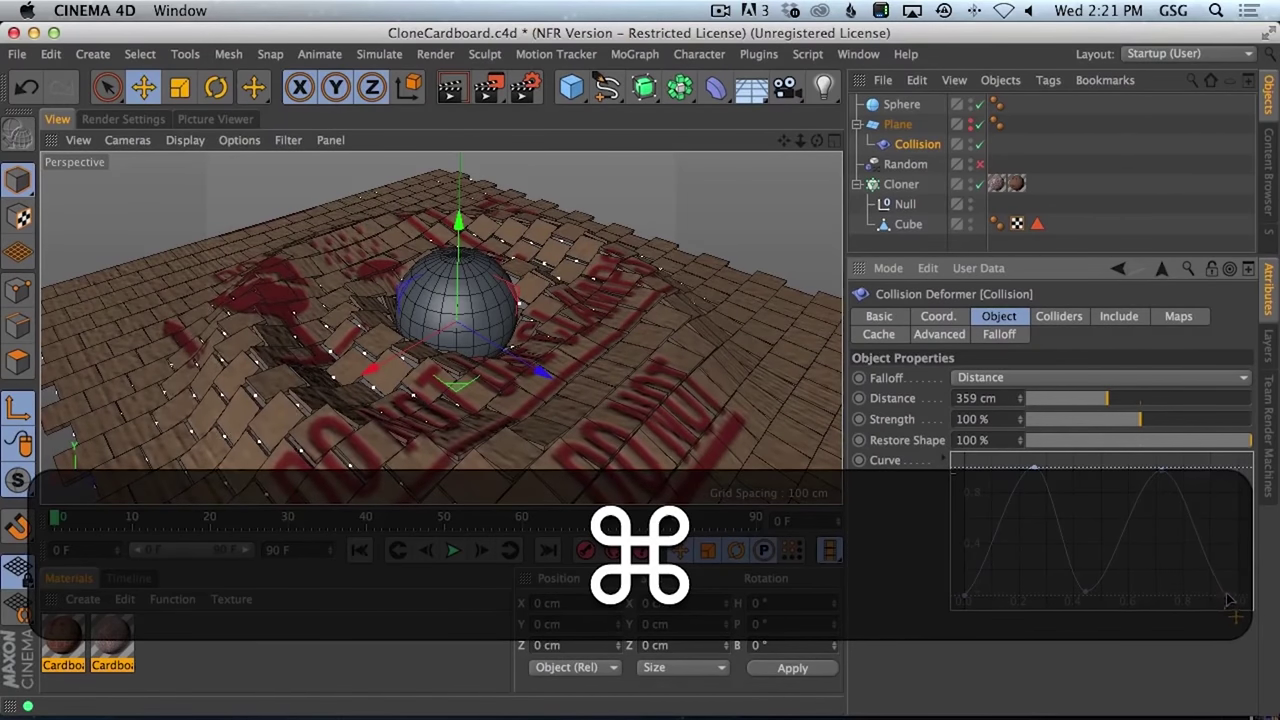
drag(1068, 400, 1027, 410)
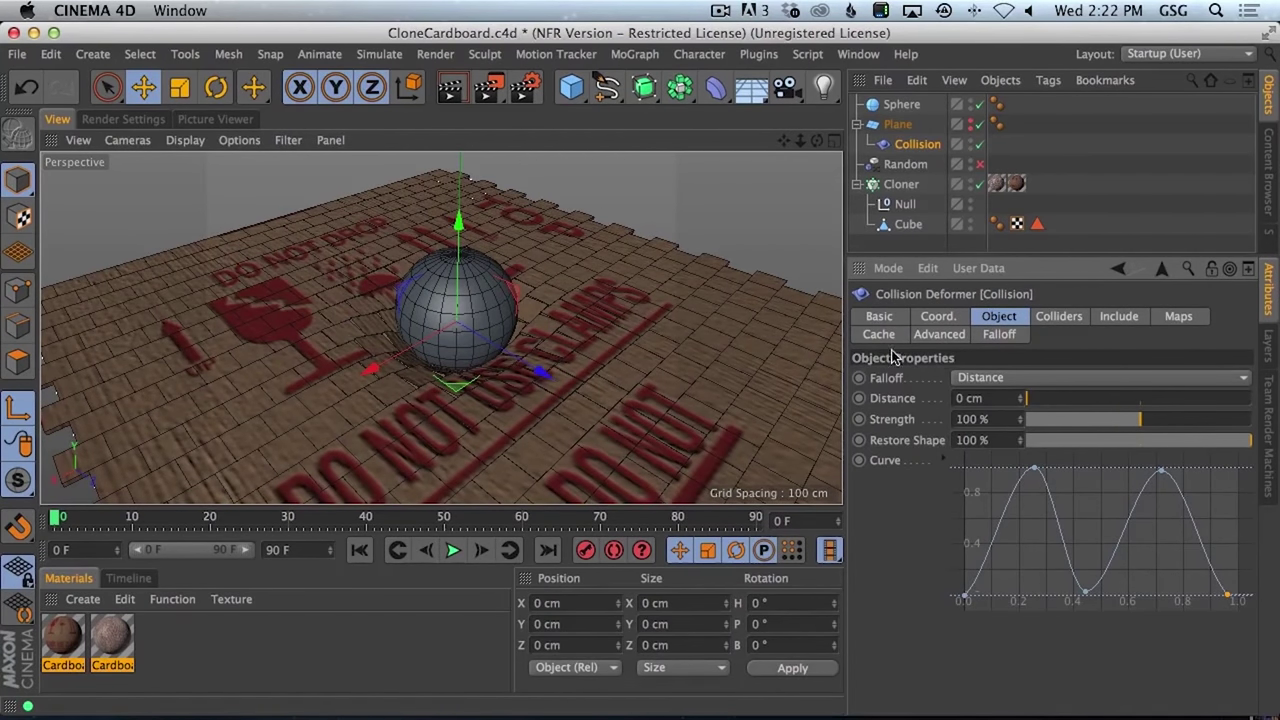
key(super+s)
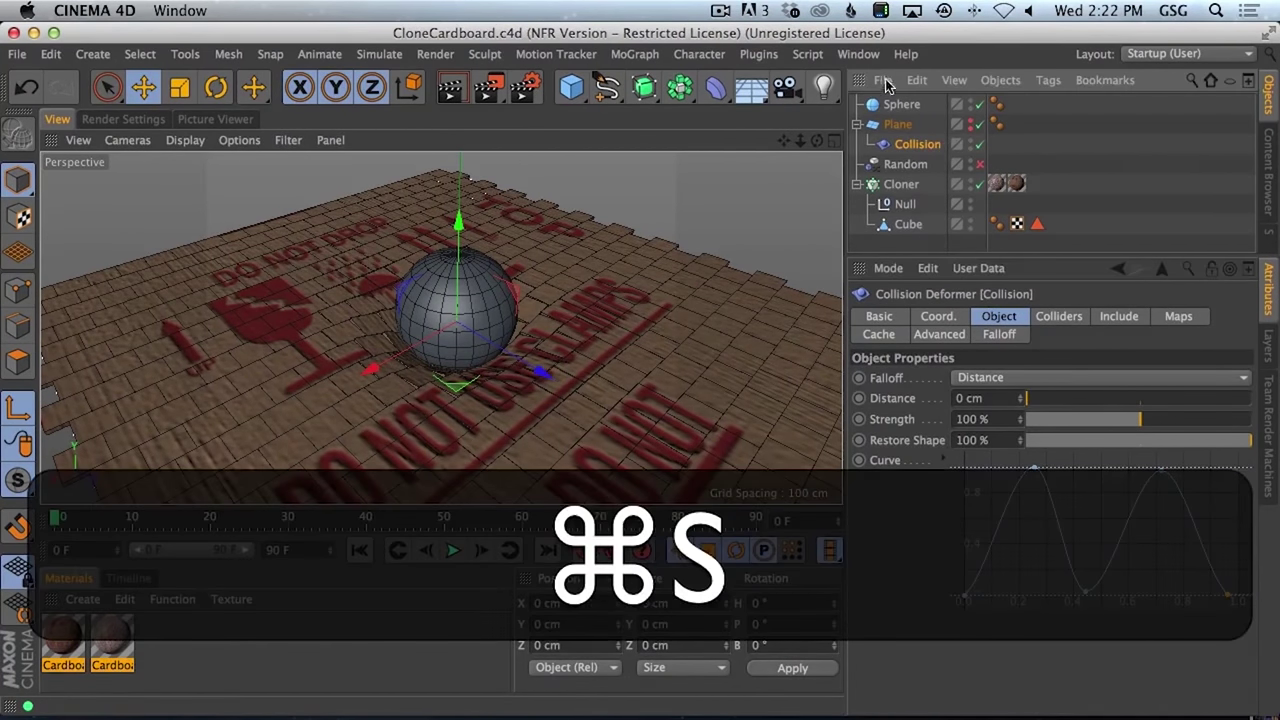
- Add a Signal tag to the Collision deformer and link its Distance parameter to the tag
click(1047, 80)
click(1075, 323)
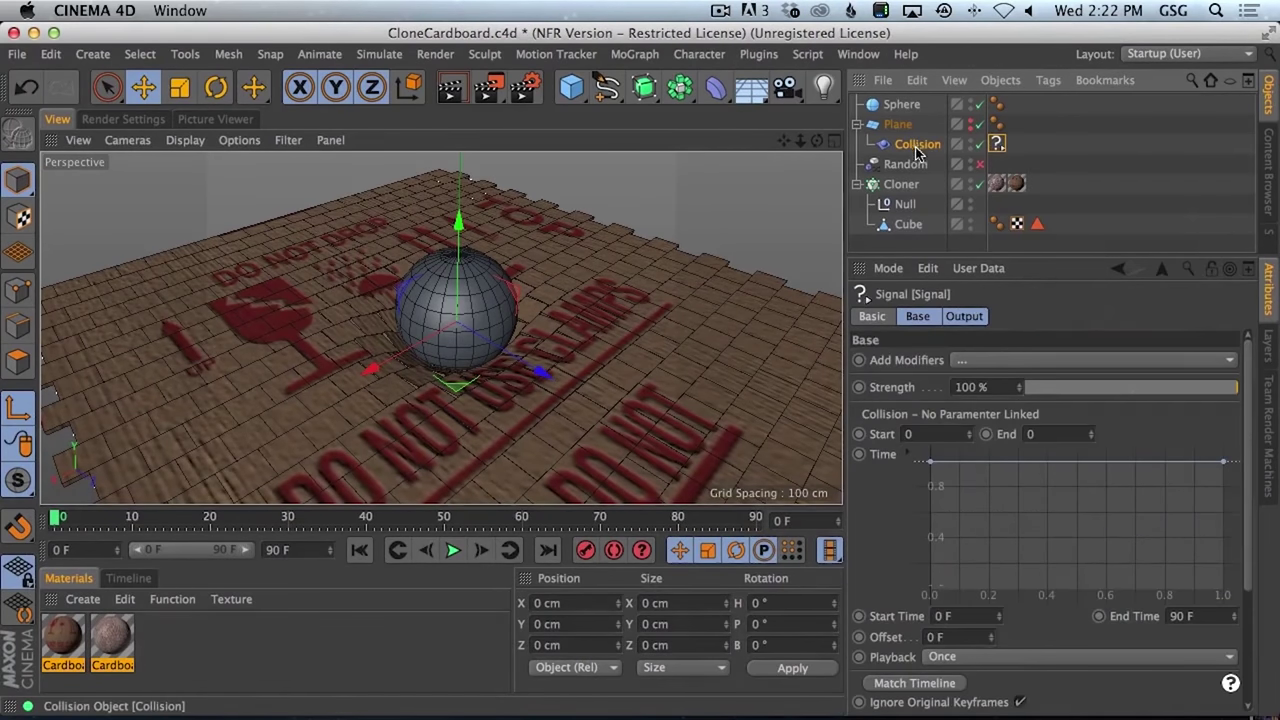
click(916, 145)
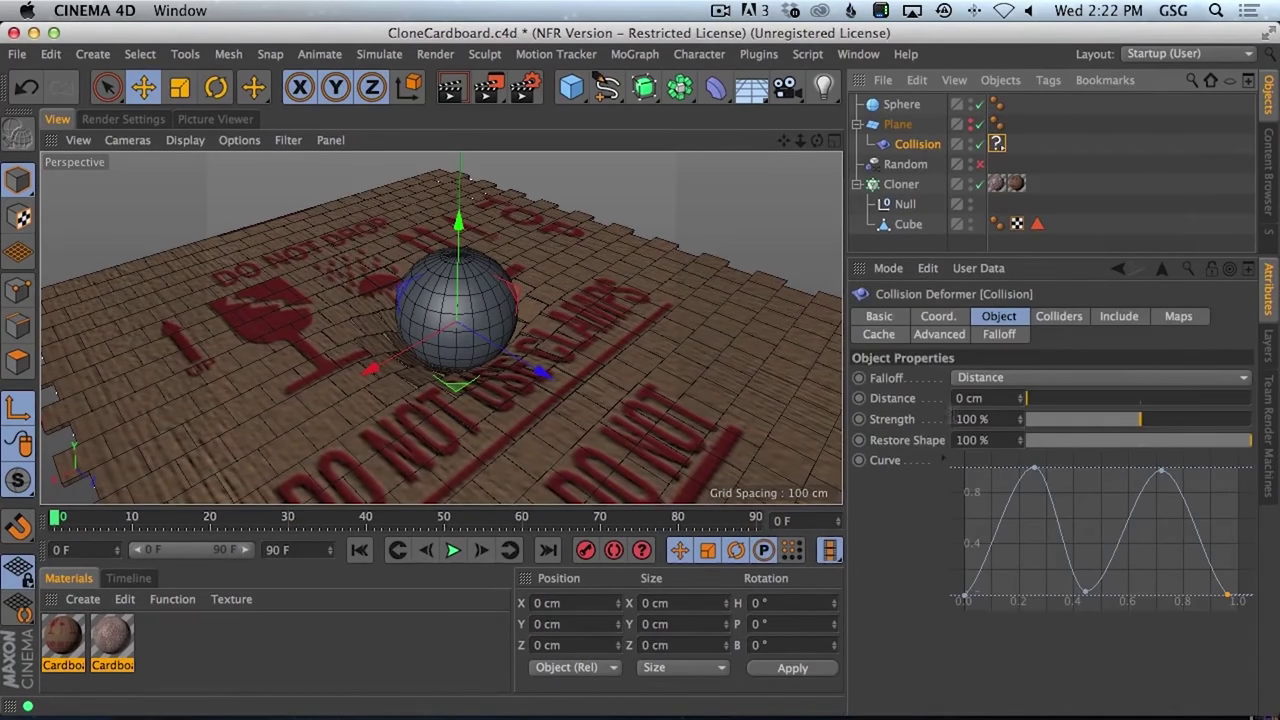
click(996, 145)
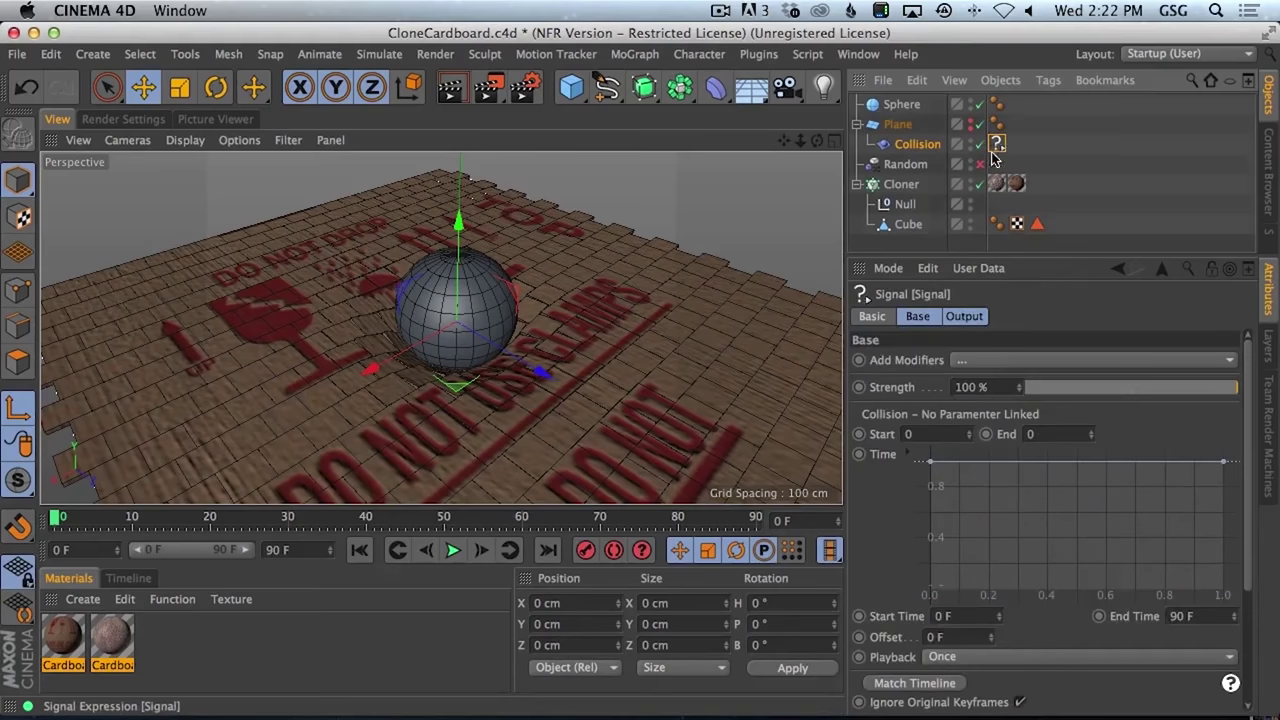
click(918, 146)
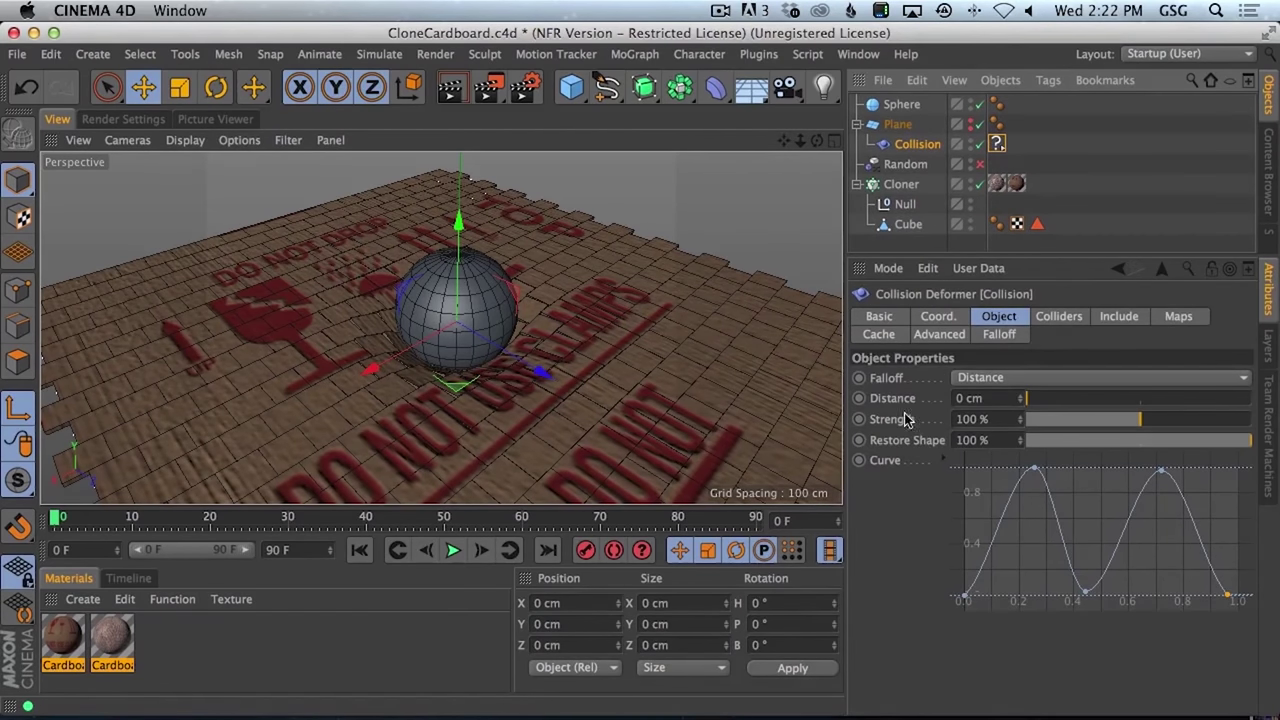
drag(902, 400, 993, 144)
- Lift the sphere along Y to about 39.911 cm
click(902, 105)
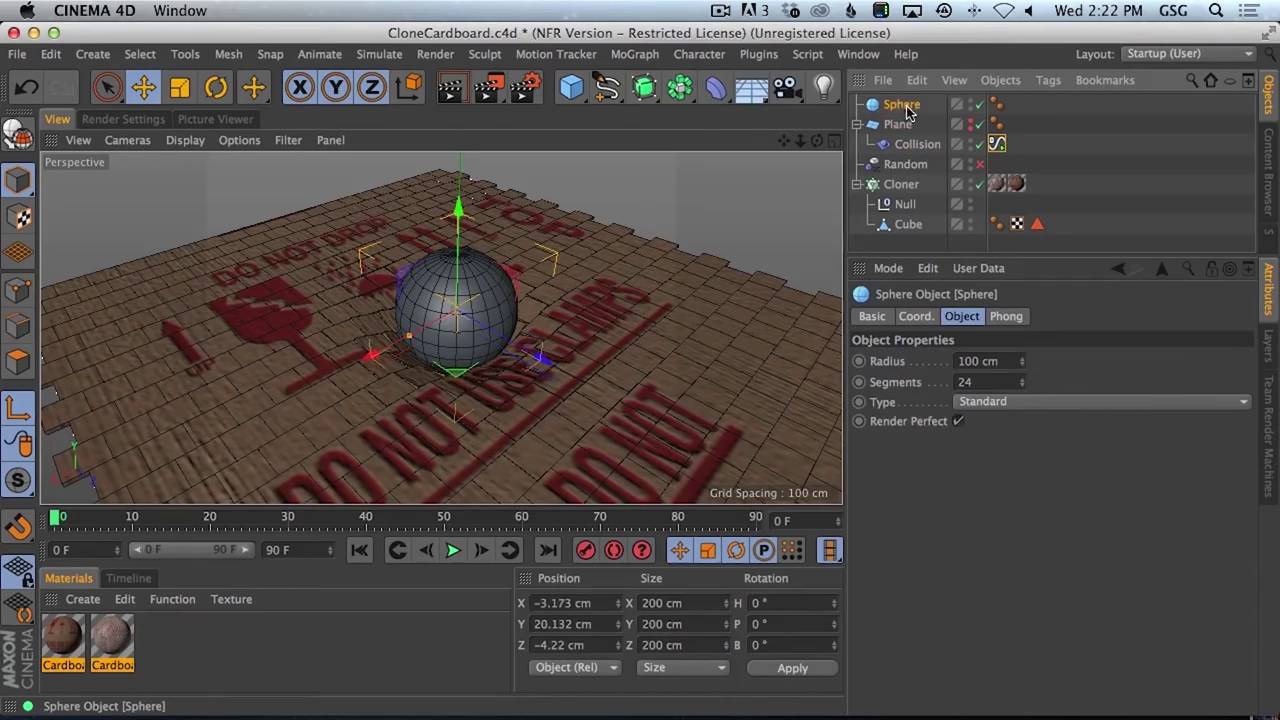
click(913, 316)
mouse_move(975, 370)
mouse_down()
mouse_move(977, 289)
mouse_move(987, 358)
mouse_up()
key(super+z)
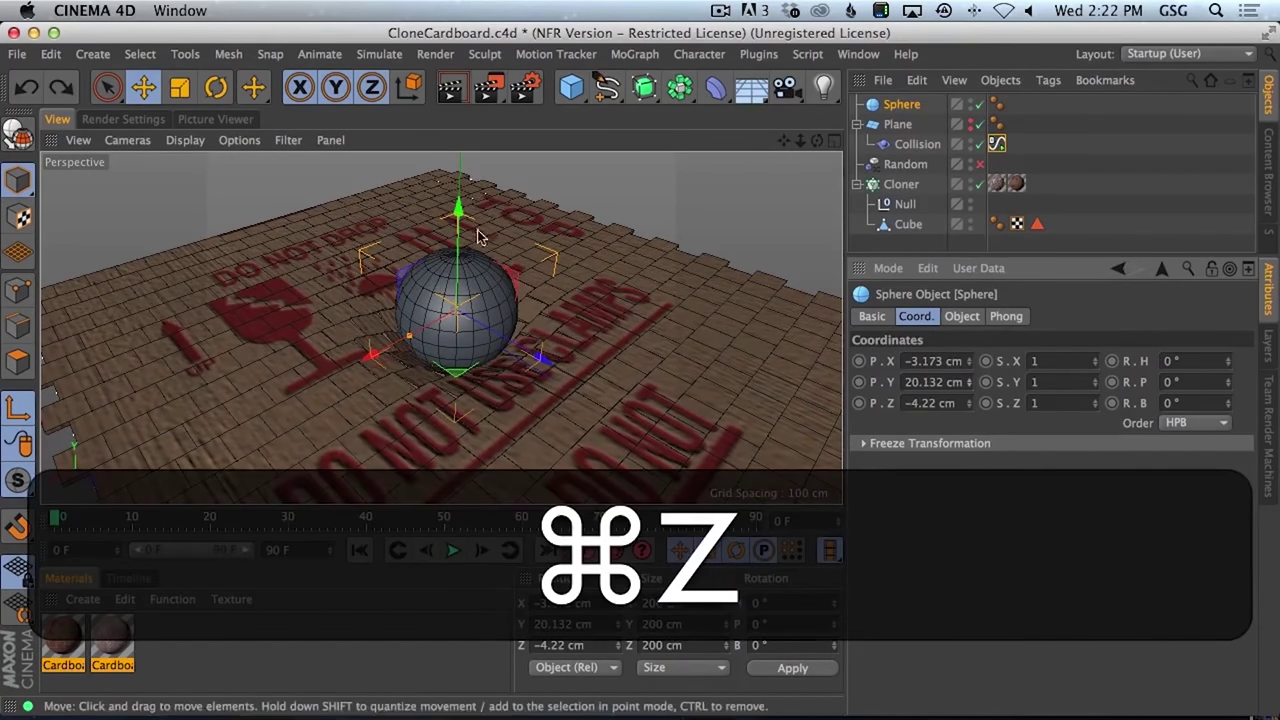
drag(457, 220, 457, 193)
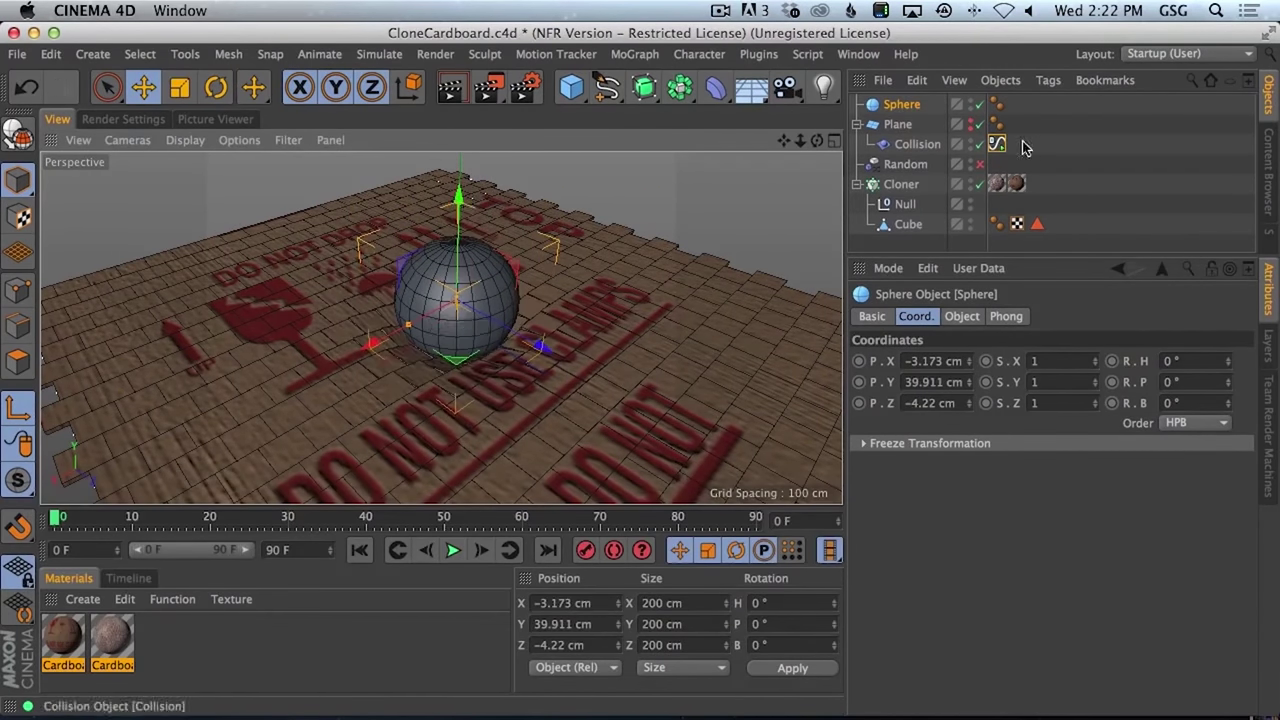
- Check the Collision's Signal tag and the tag list, then reselect the Sphere
click(1048, 82)
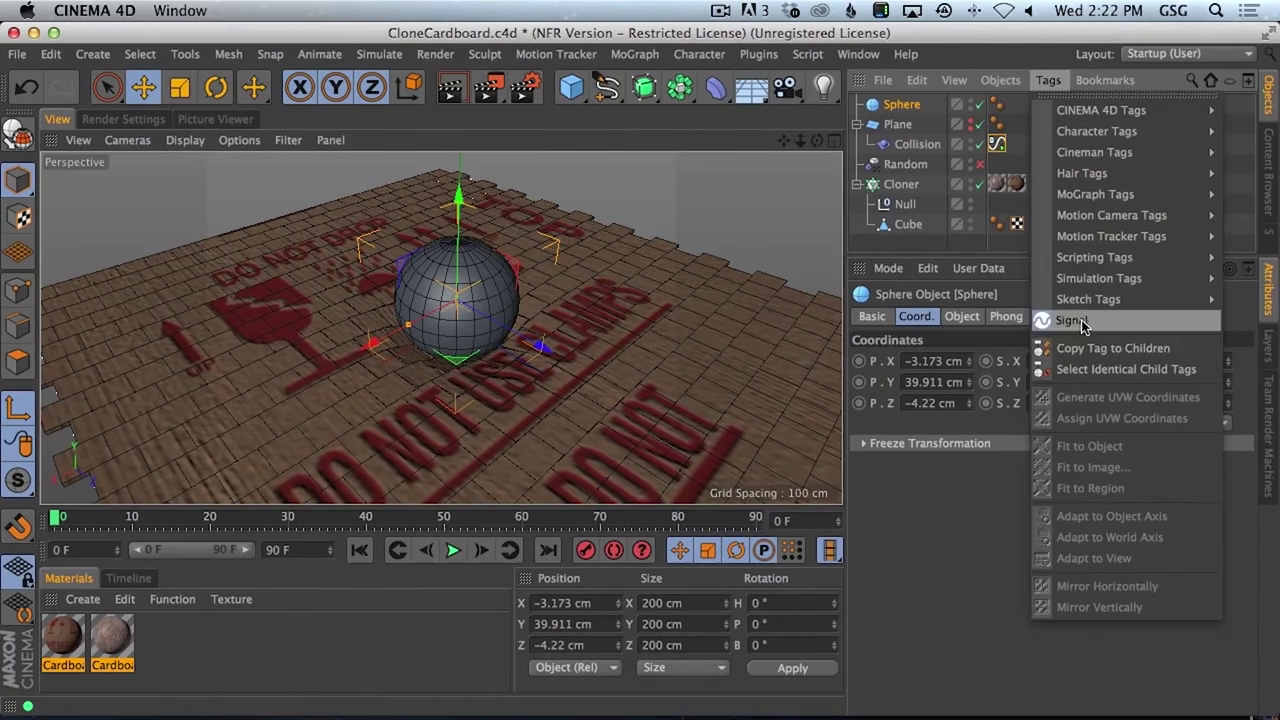
click(985, 101)
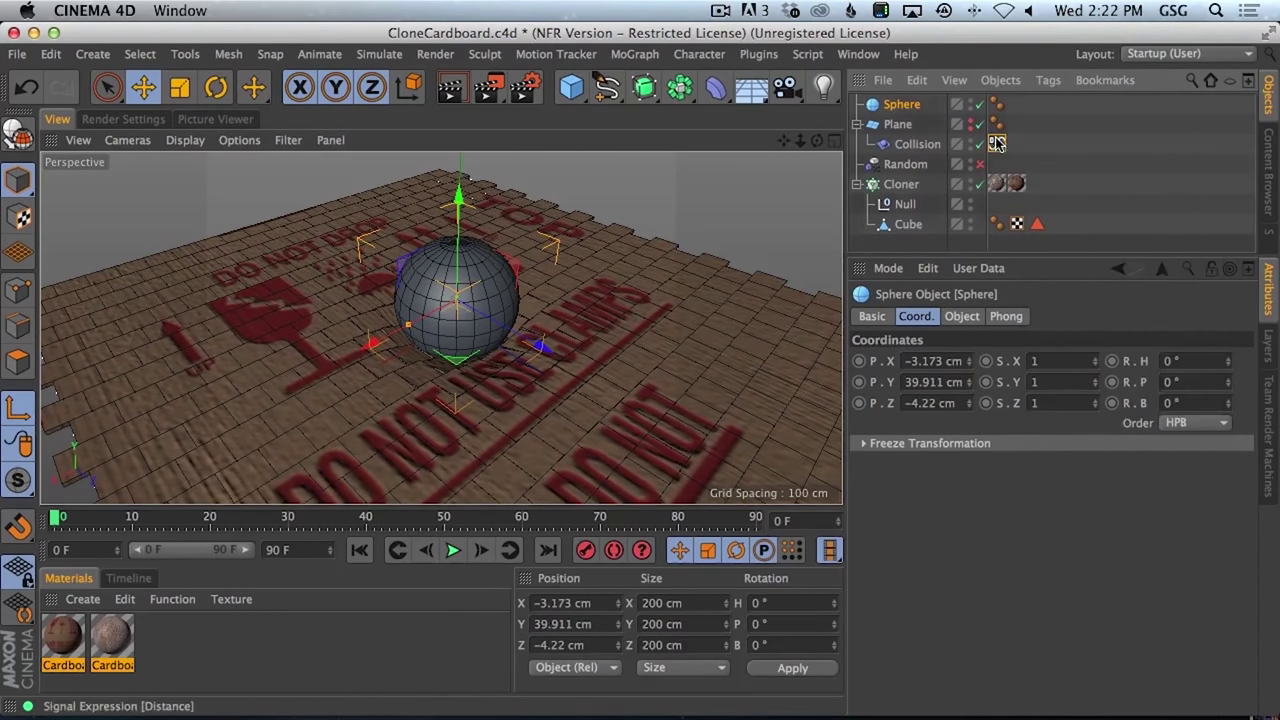
click(997, 143)
click(930, 144)
click(1048, 81)
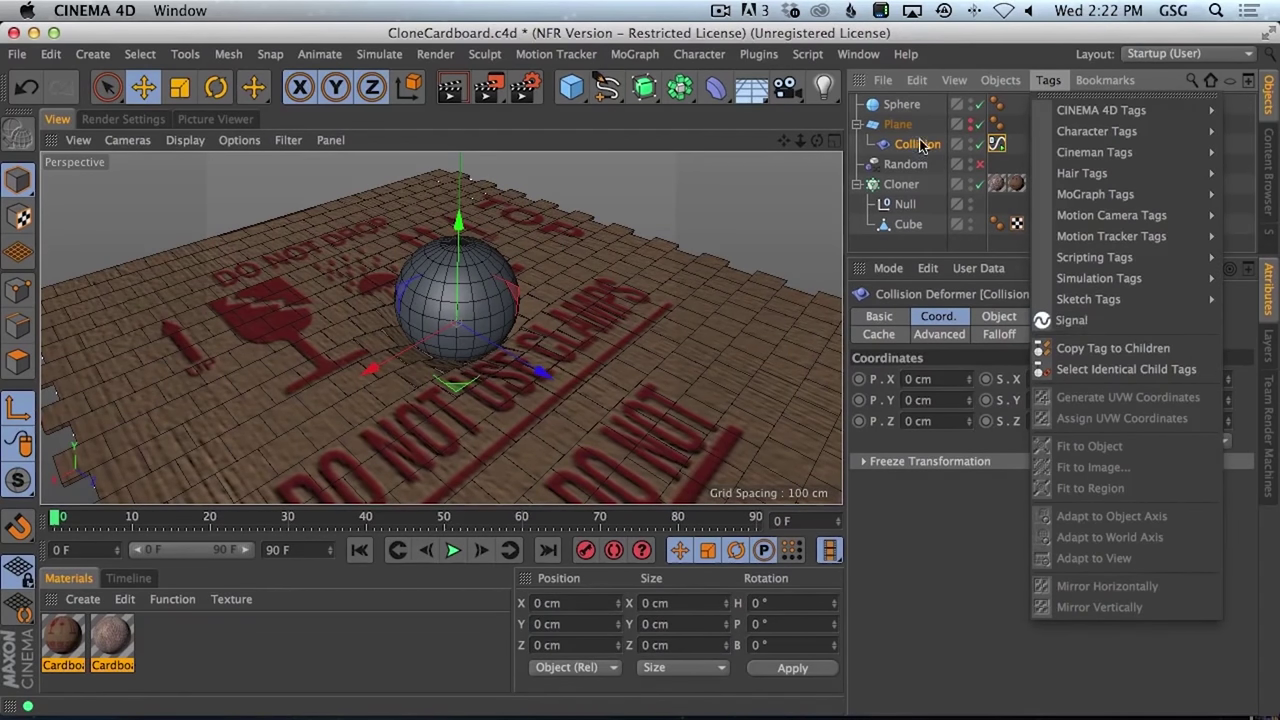
click(925, 102)
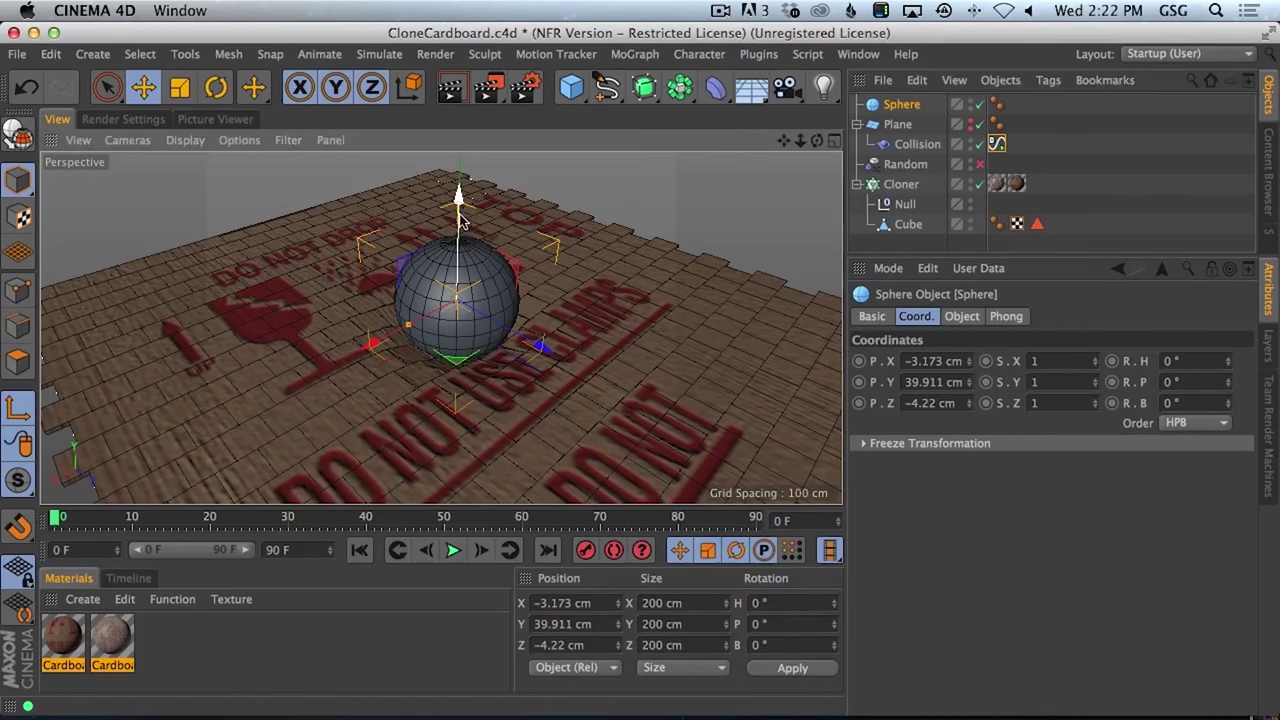
- Lift the sphere to about 69.7 cm and set the Collision Signal's End distance to 500 cm
mouse_move(460, 245)
mouse_down()
mouse_move(443, 160)
mouse_move(457, 196)
mouse_up()
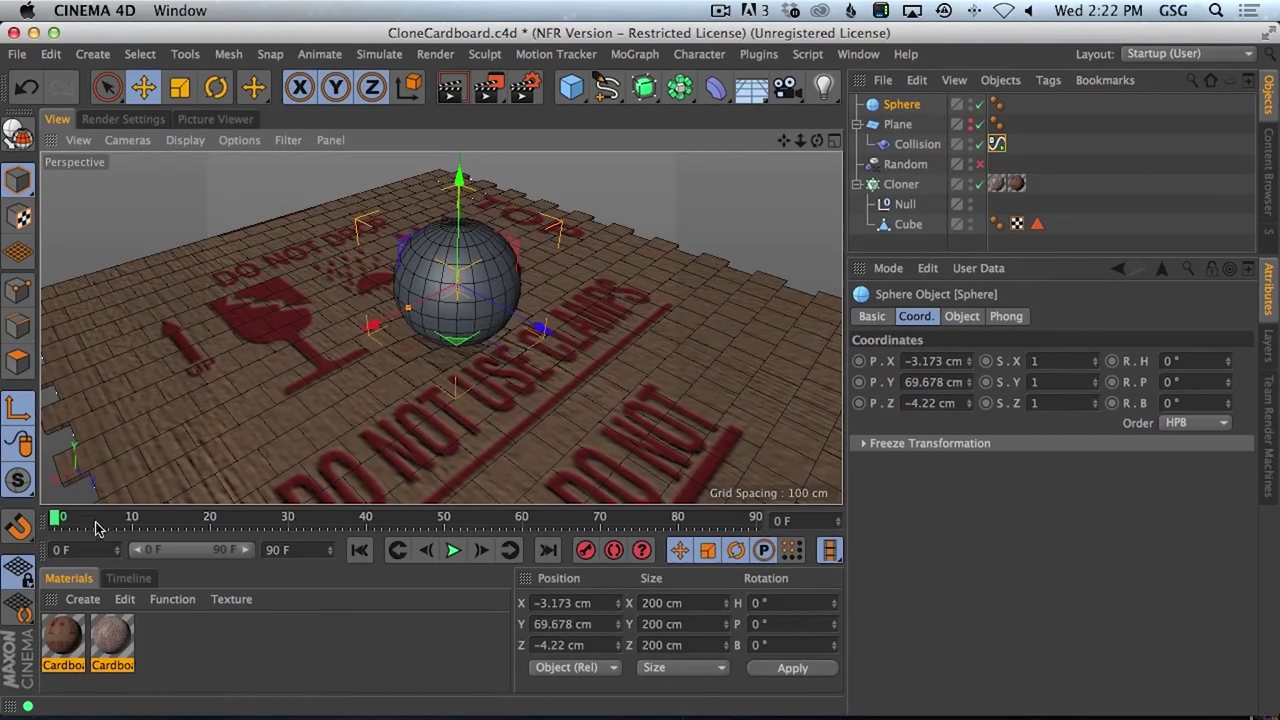
click(71, 517)
click(918, 145)
click(997, 144)
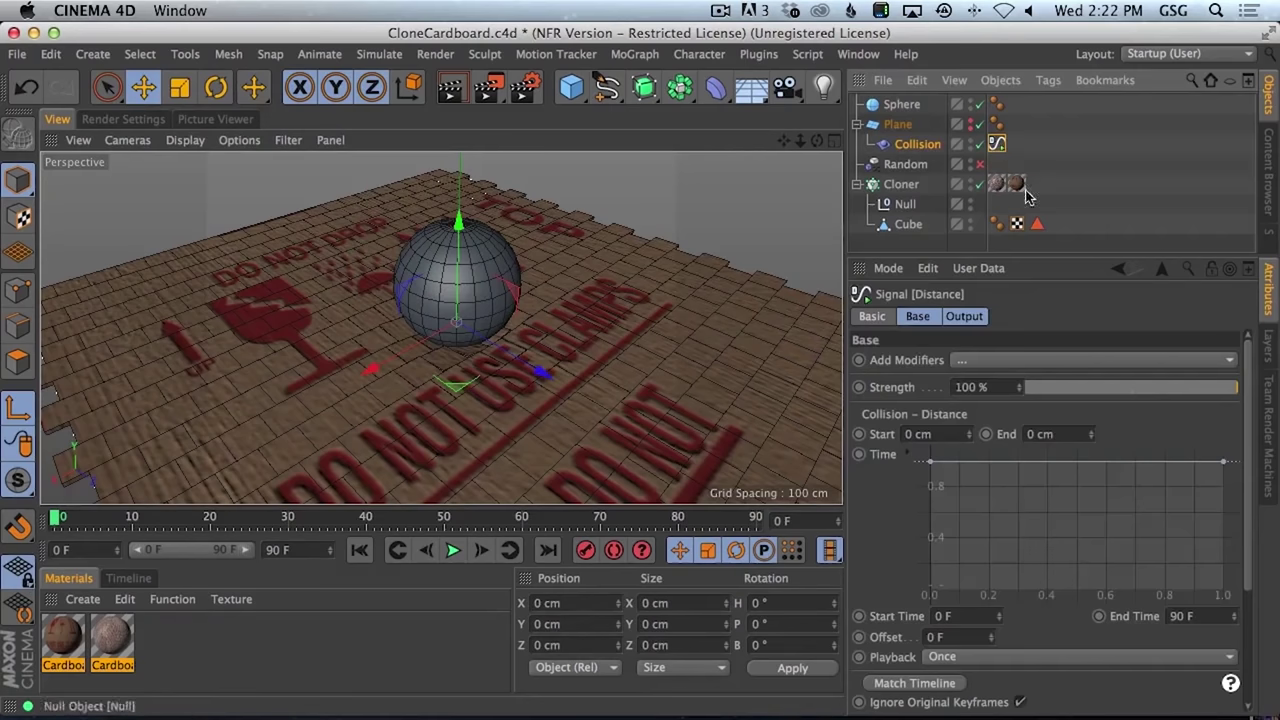
click(1068, 434)
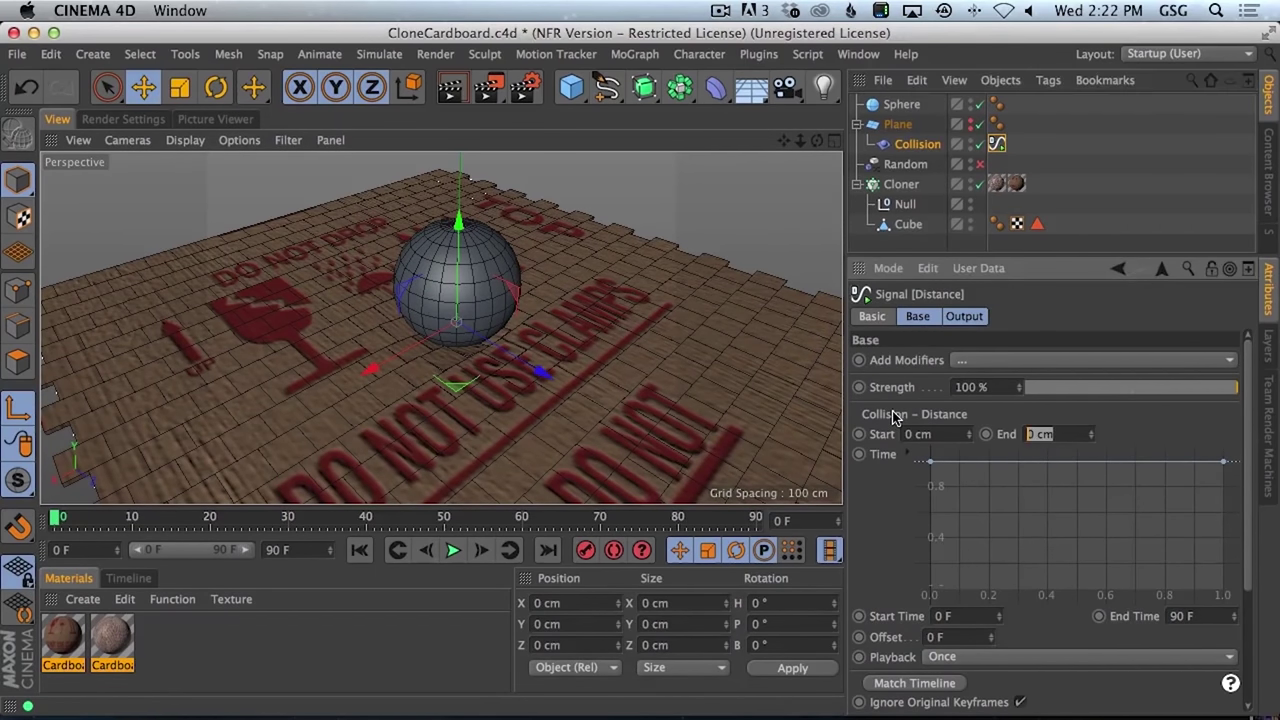
text(500)
key(Return)
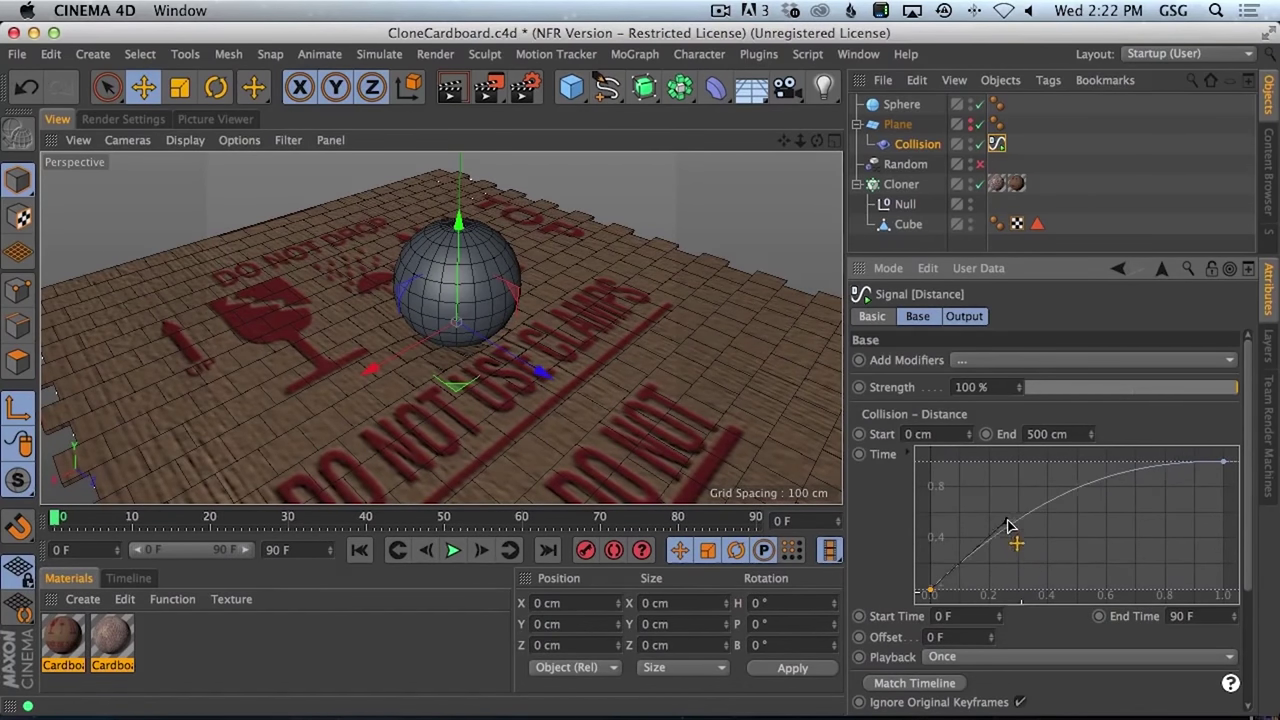
- Play the ripple animation while adjusting the sphere's height, then stop and return to frame 0
click(453, 551)
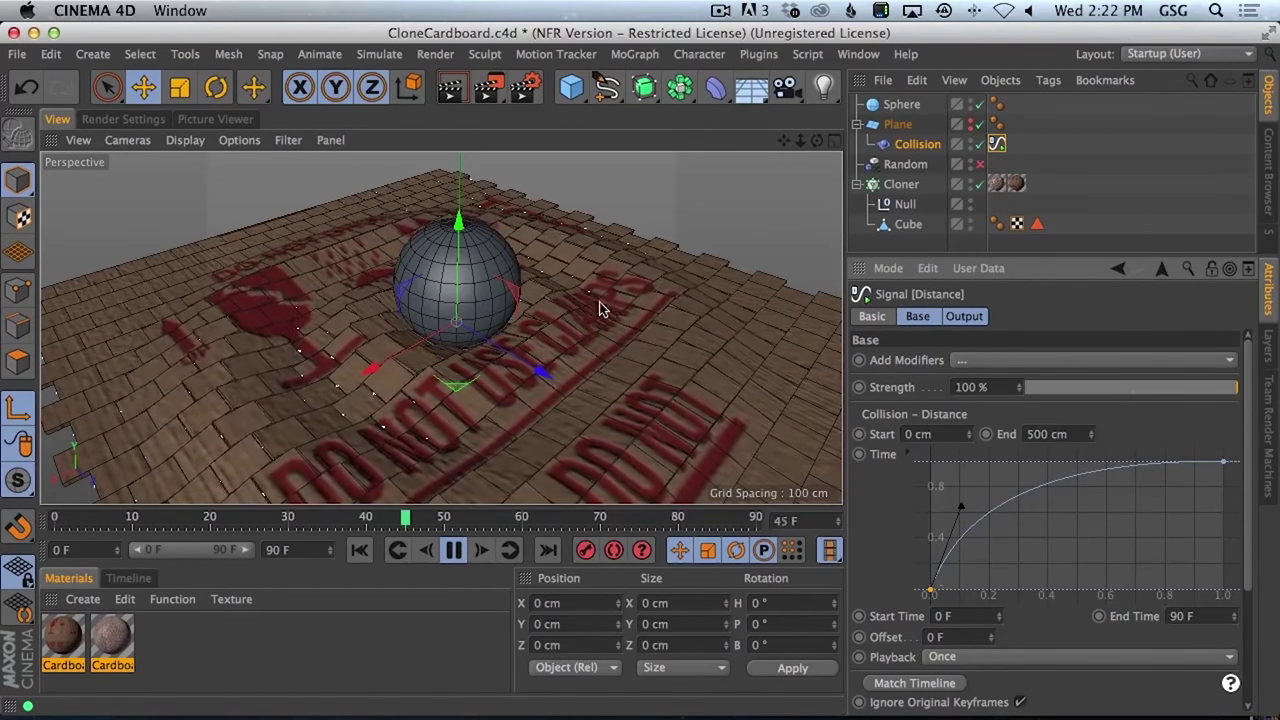
click(470, 275)
drag(458, 224, 466, 188)
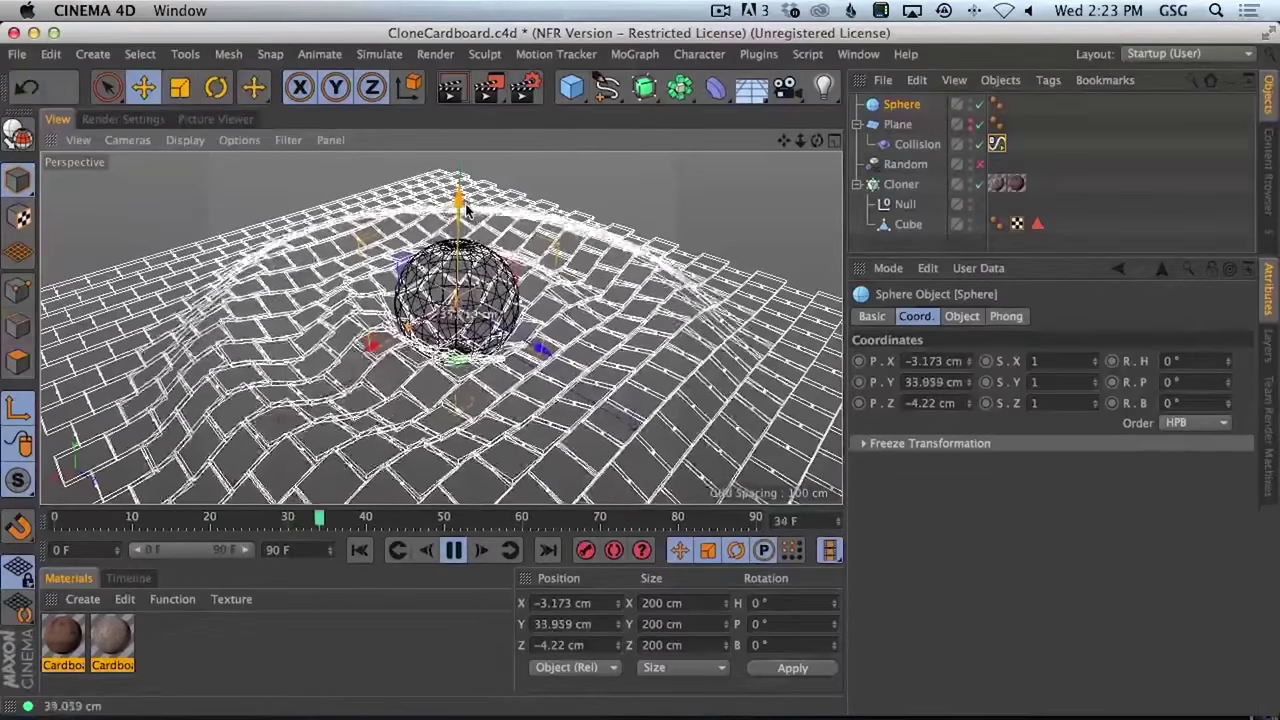
drag(465, 206, 467, 218)
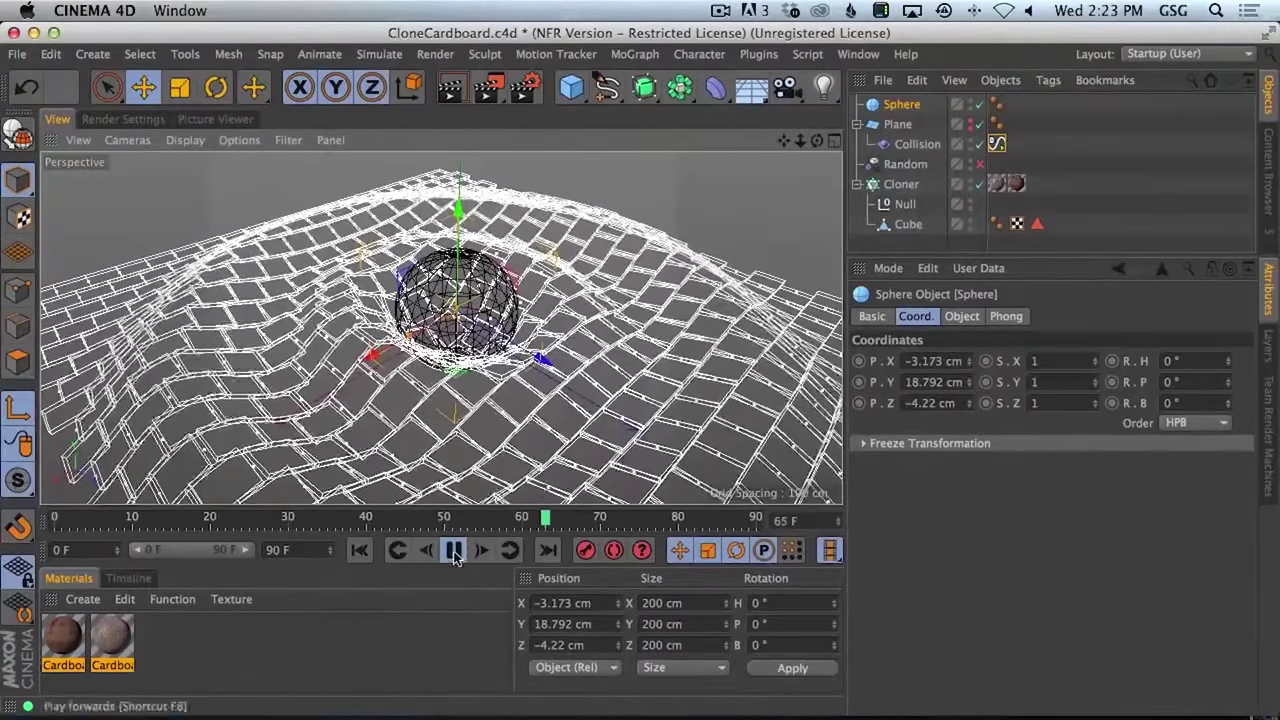
click(452, 517)
key(shift+f)
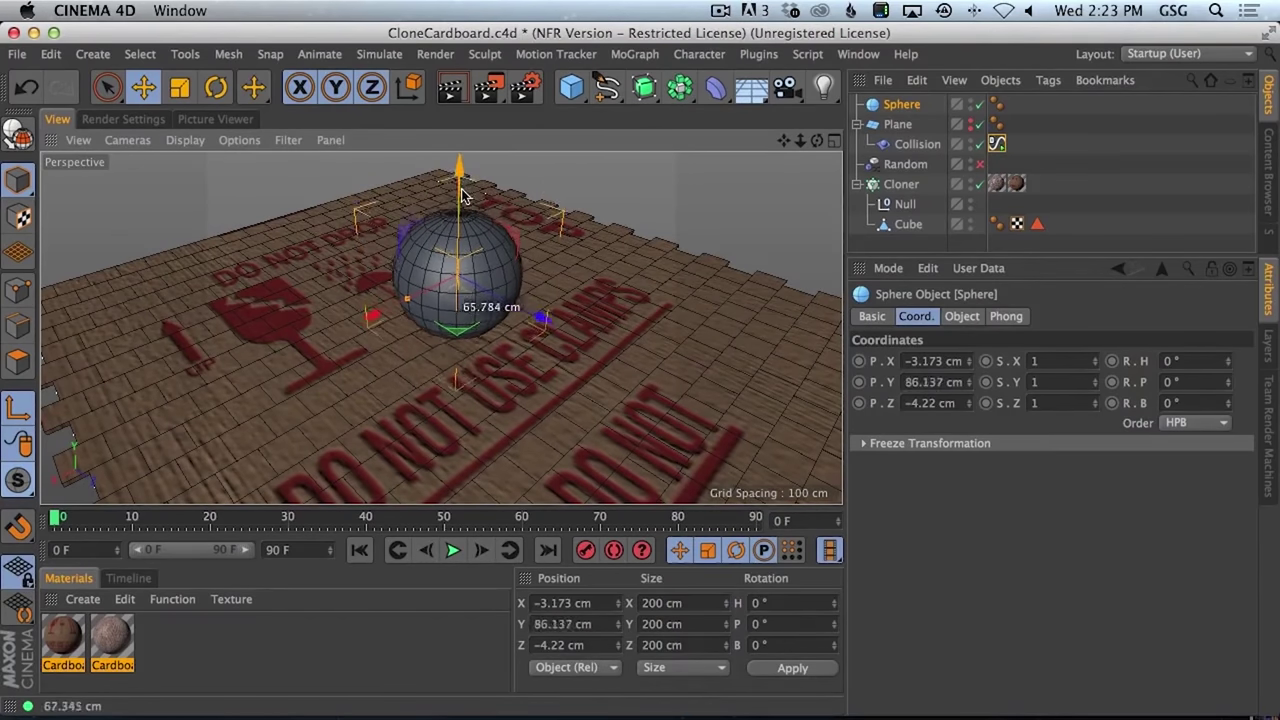
- Raise the sphere to about 96.9 cm and link its Y position to an easing Signal tag
drag(462, 195, 462, 188)
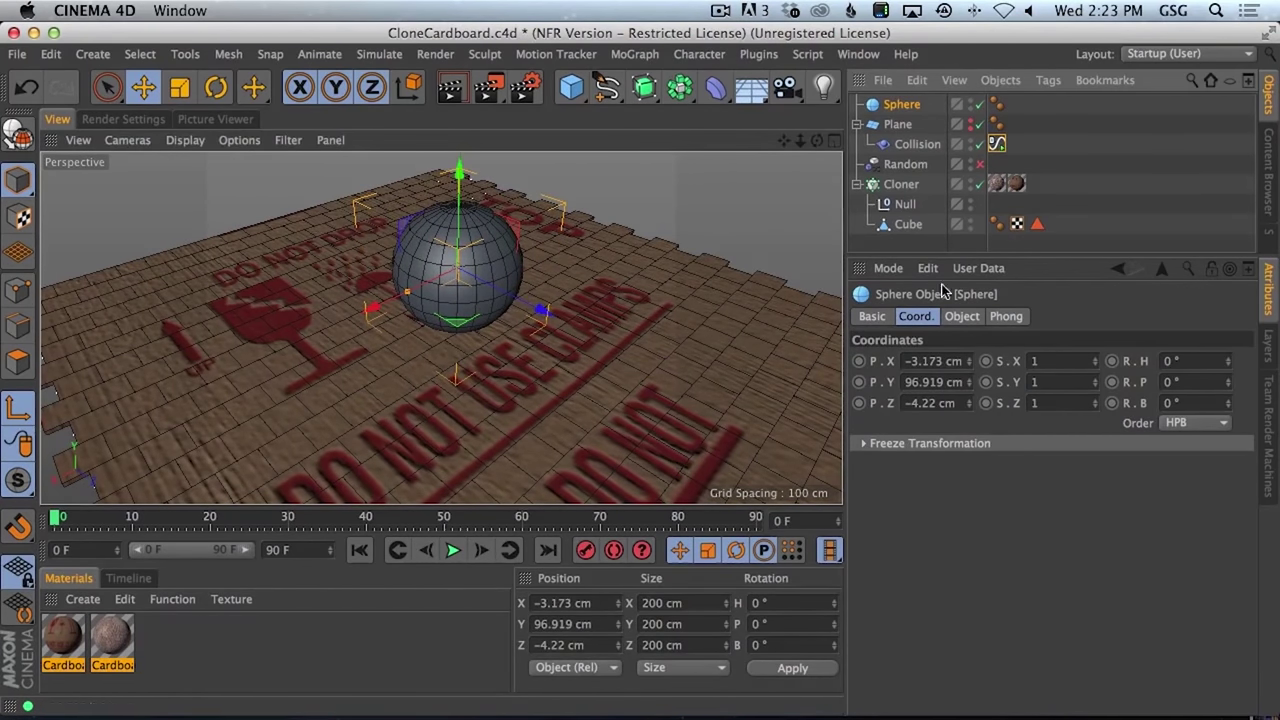
click(1047, 80)
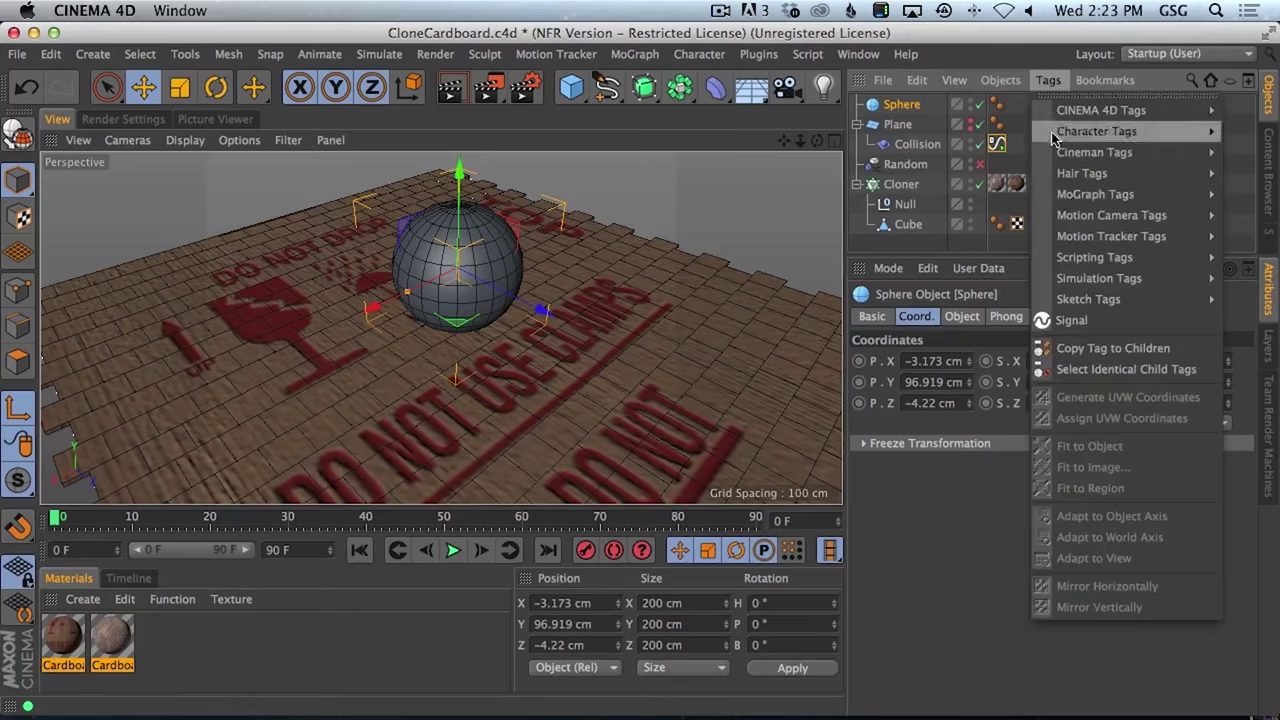
click(1078, 322)
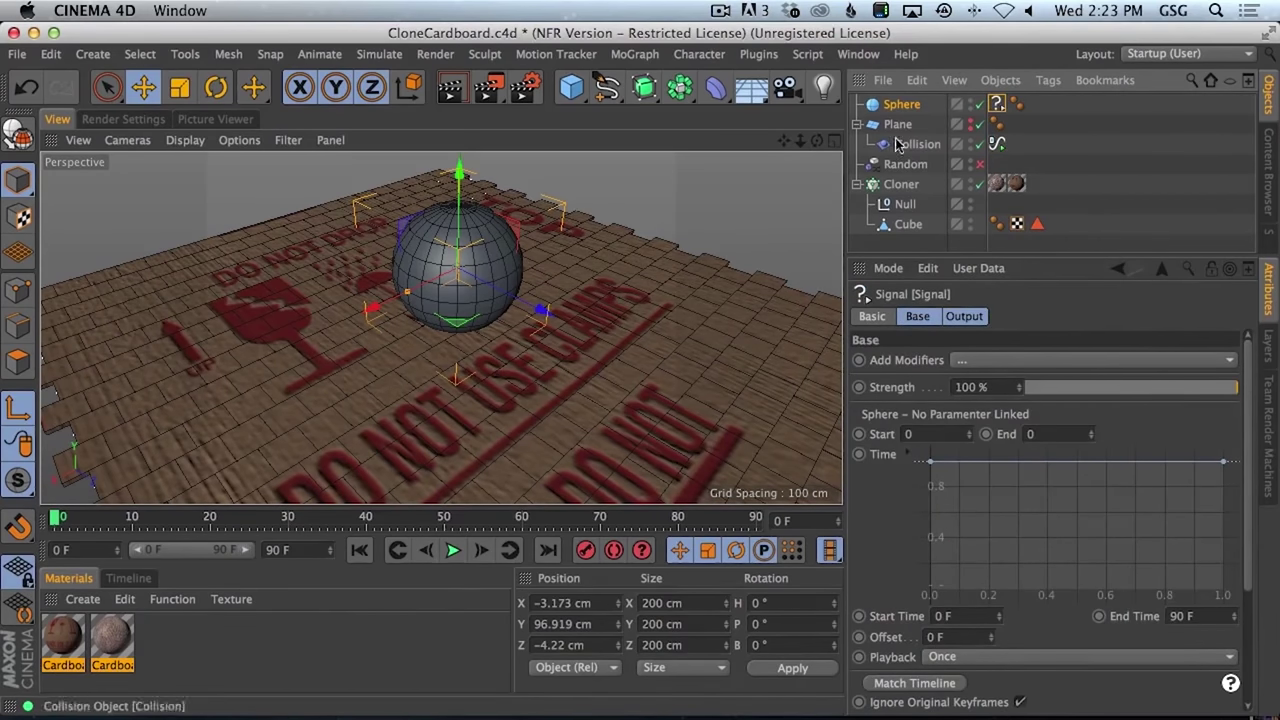
click(905, 106)
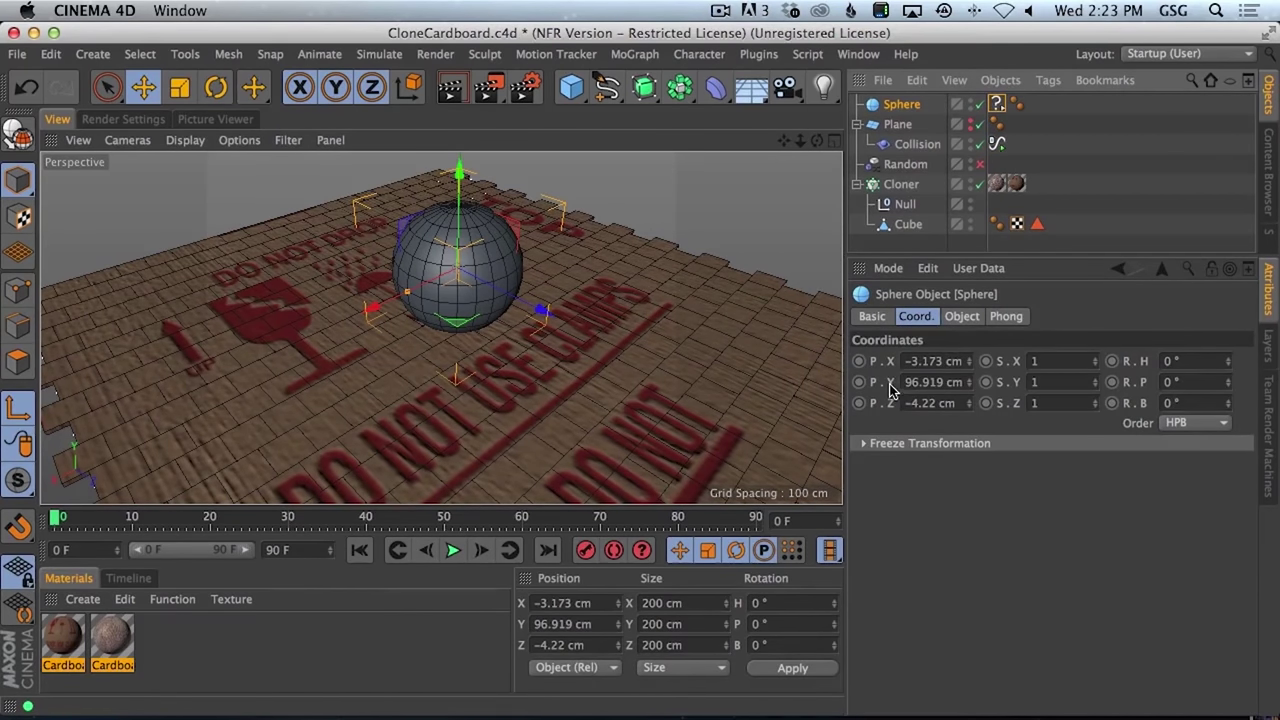
drag(890, 384, 956, 288)
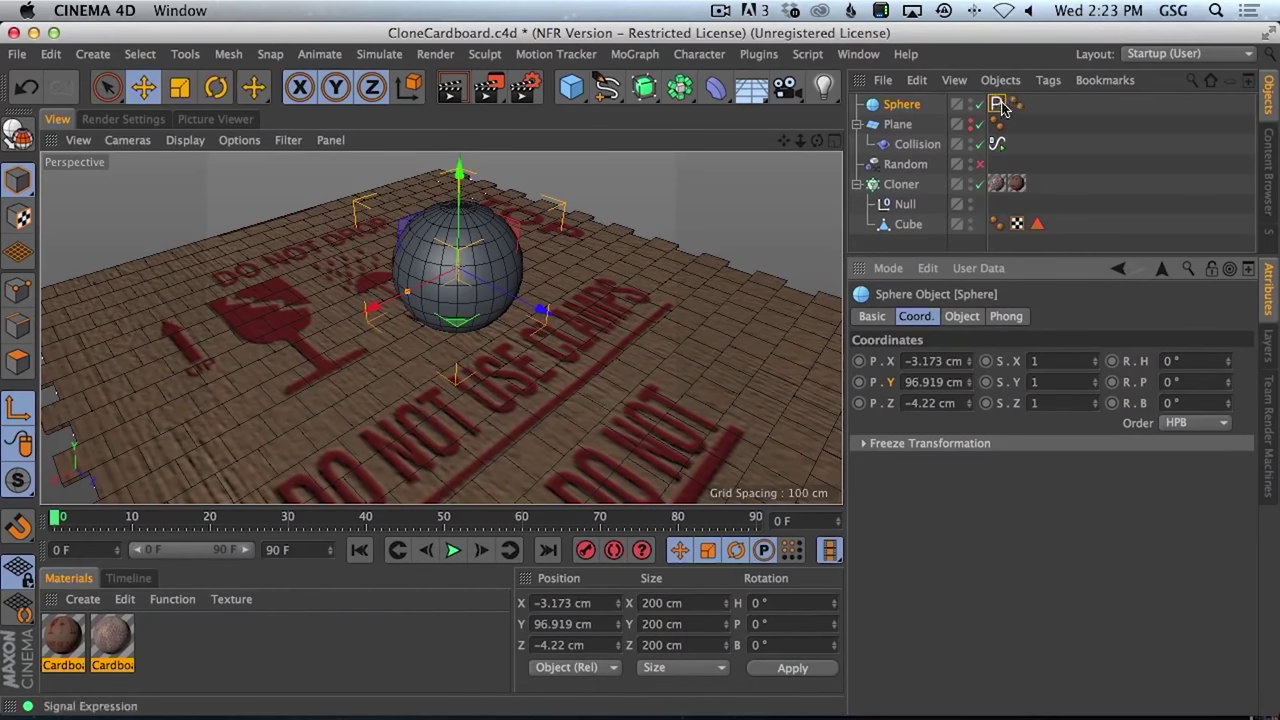
drag(1003, 108, 999, 105)
drag(932, 463, 930, 590)
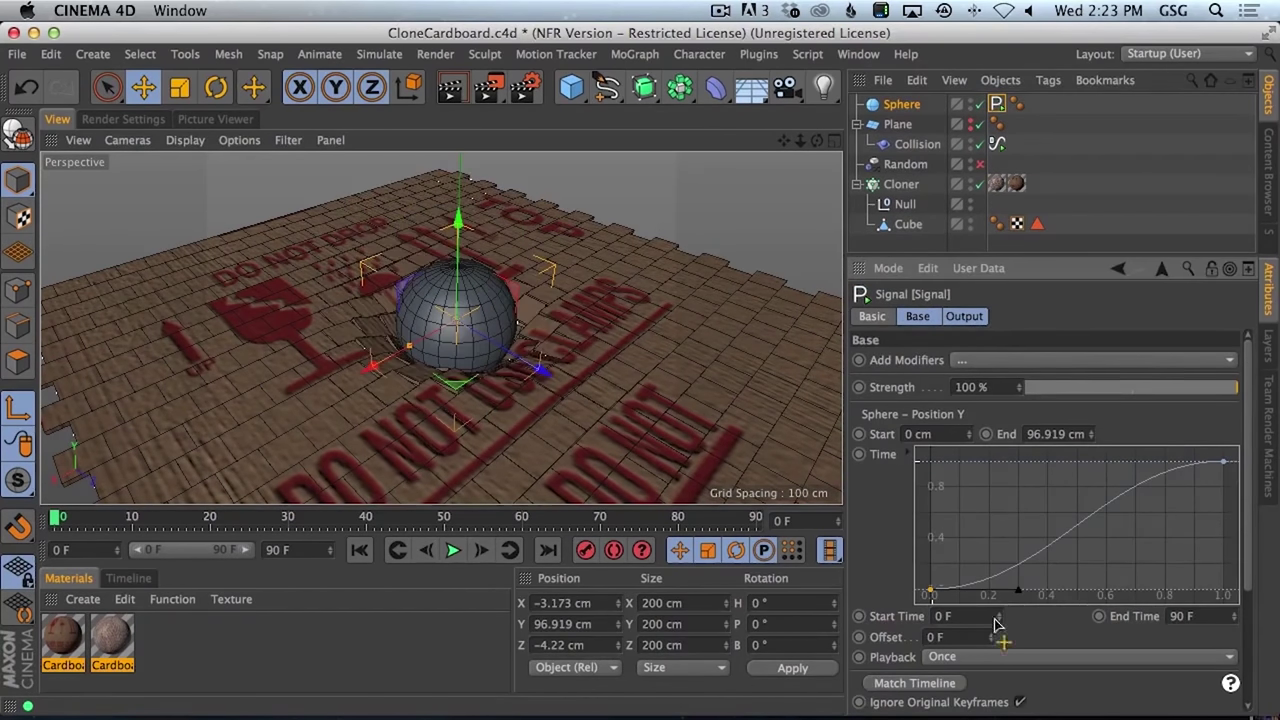
drag(1022, 594, 948, 492)
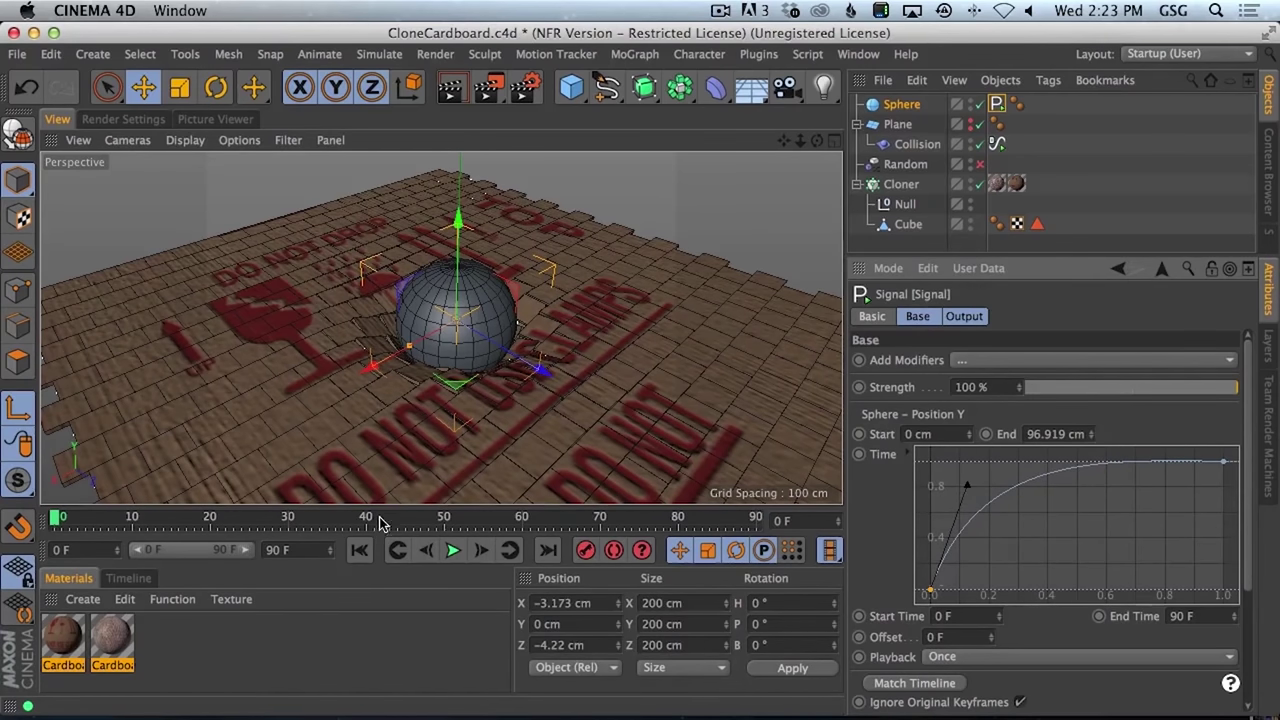
- Check the rise at frame 90, rewind, and set the Signal's start height to 95 cm
drag(380, 522, 862, 535)
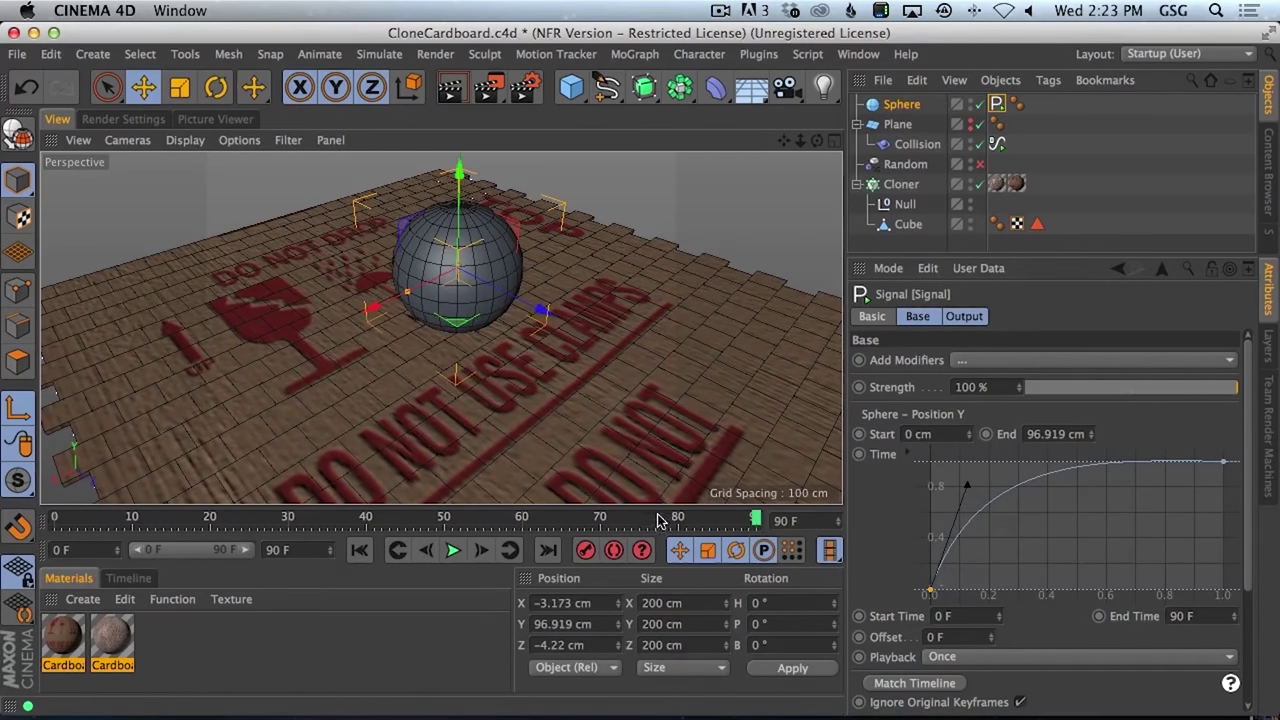
drag(210, 514, 20, 495)
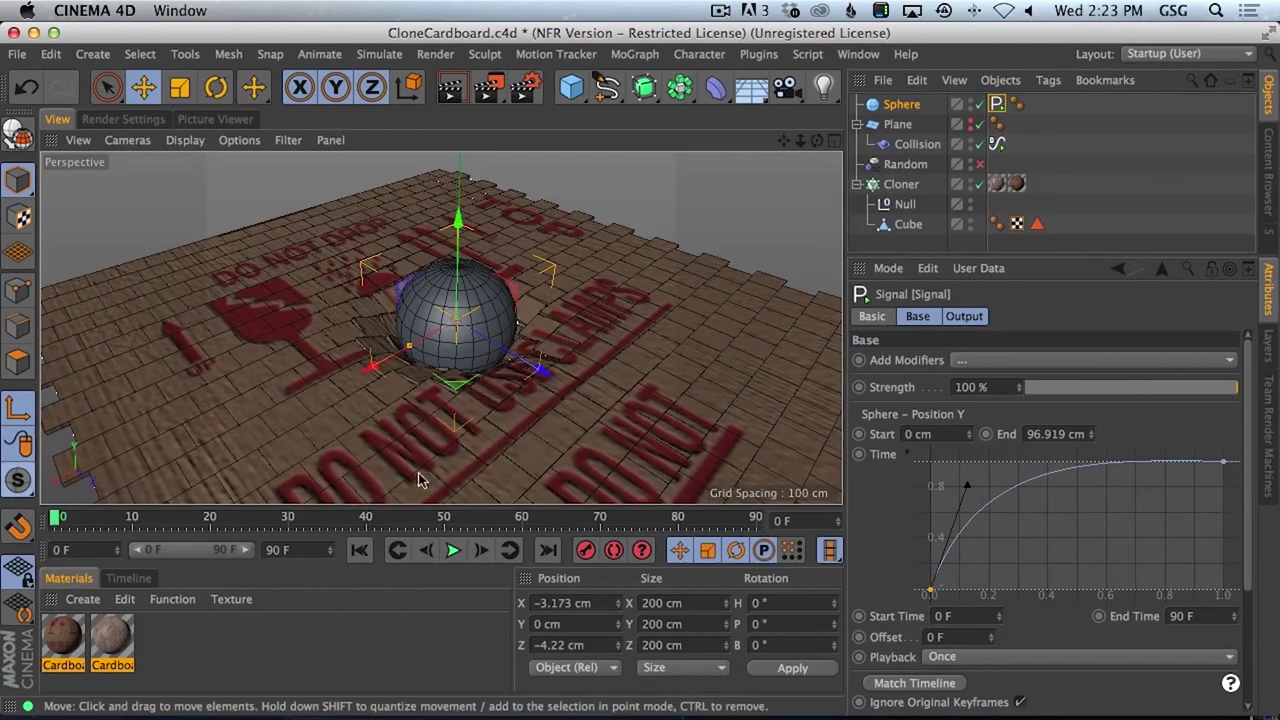
double_click(917, 434)
text(79)
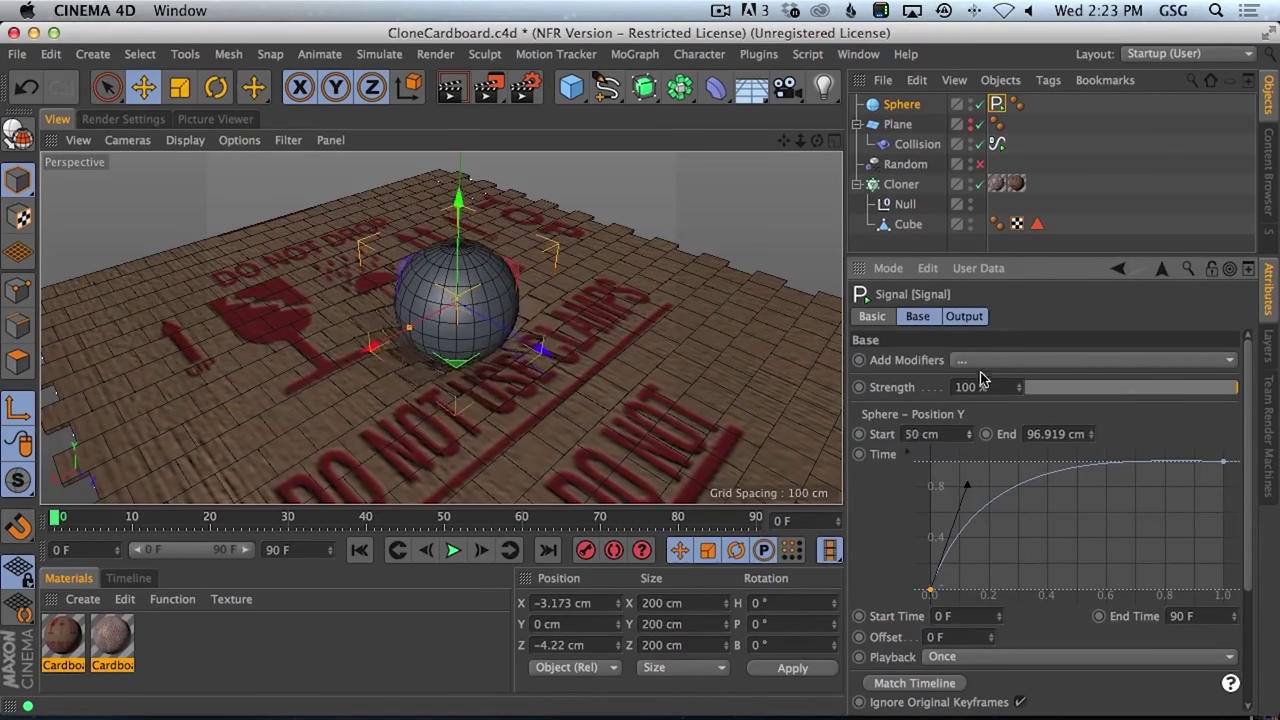
key(Return)
text(95)
key(Return)
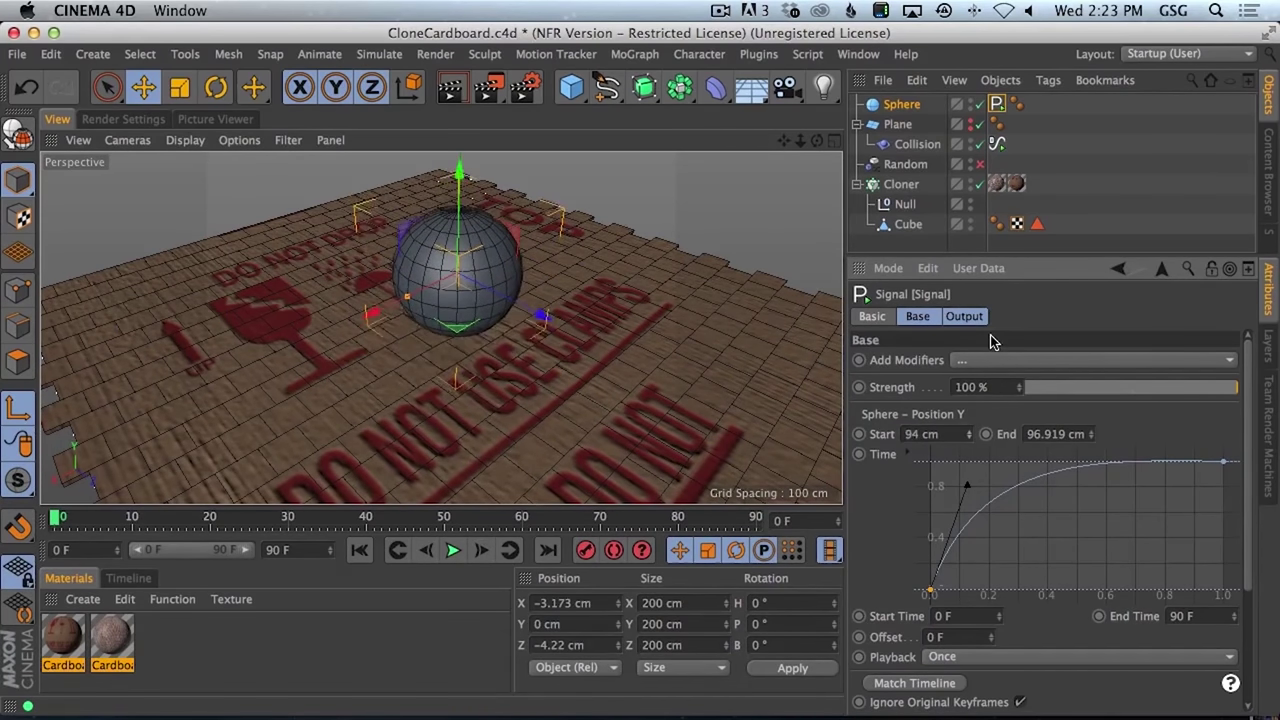
click(591, 520)
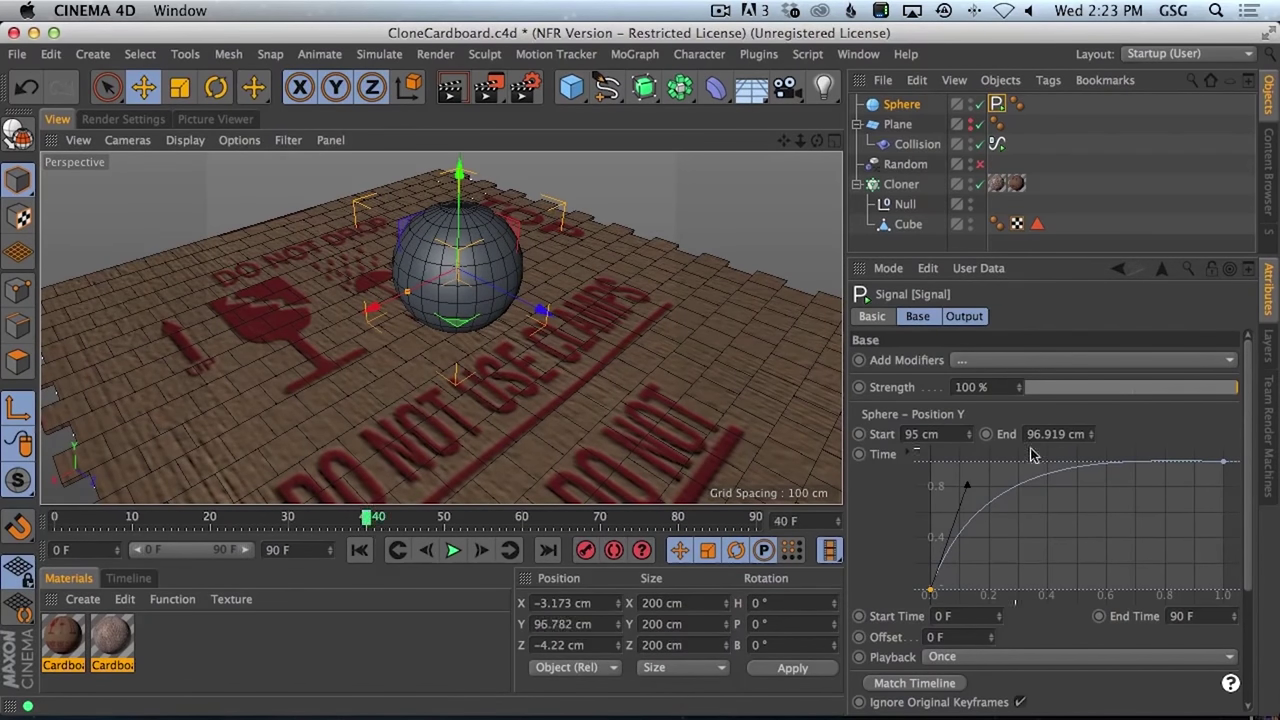
- Make the sphere's Signal end at frame 40 and lower its End value to 36.919 cm
click(1205, 617)
text(40)
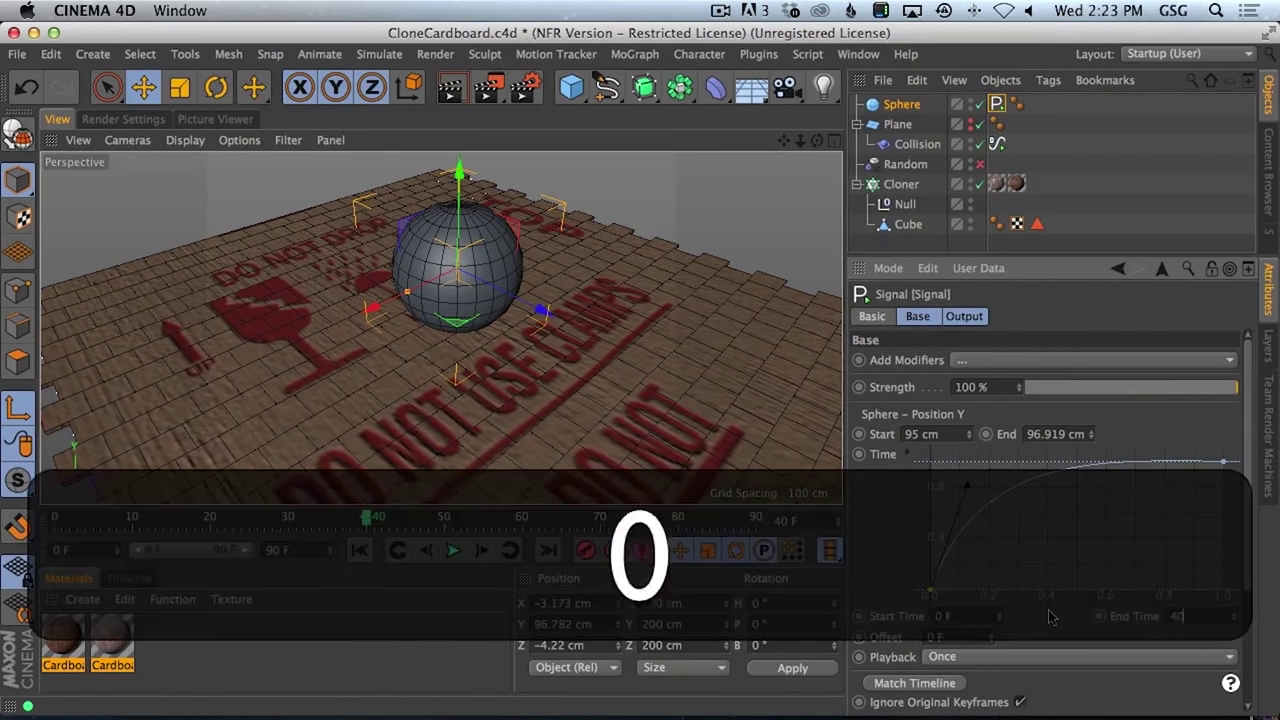
key(Return)
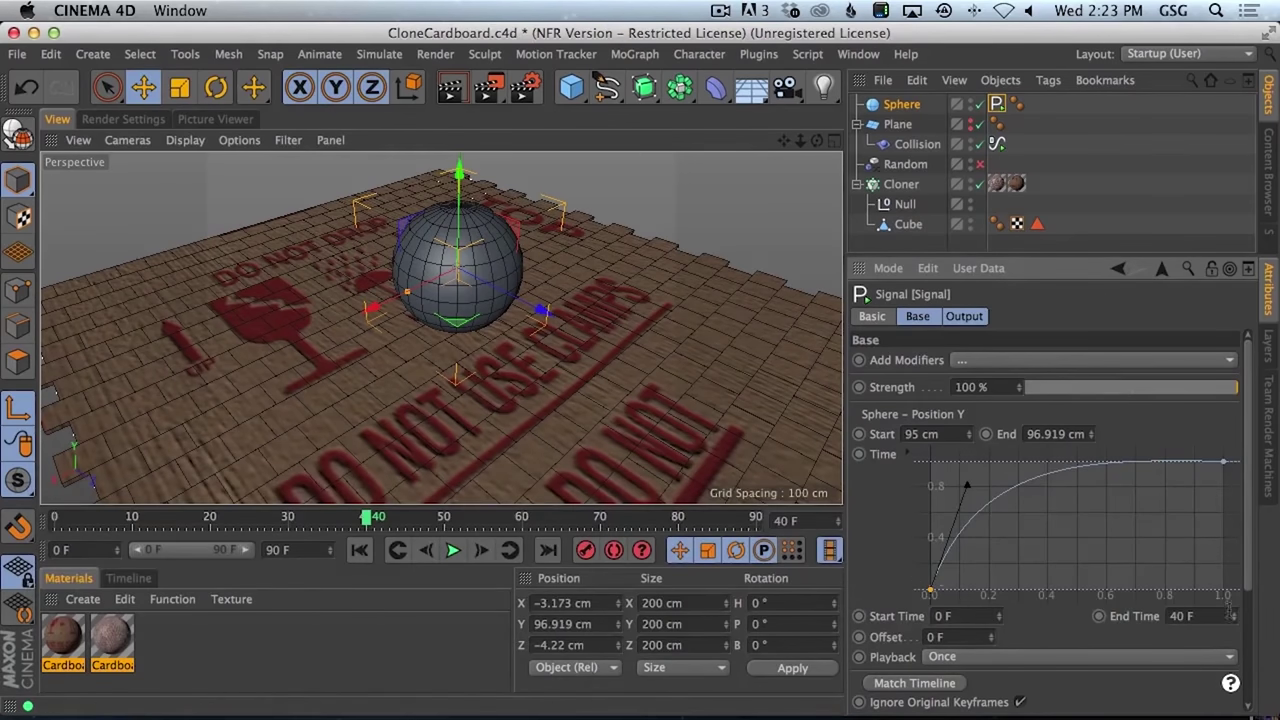
drag(1085, 465, 1075, 516)
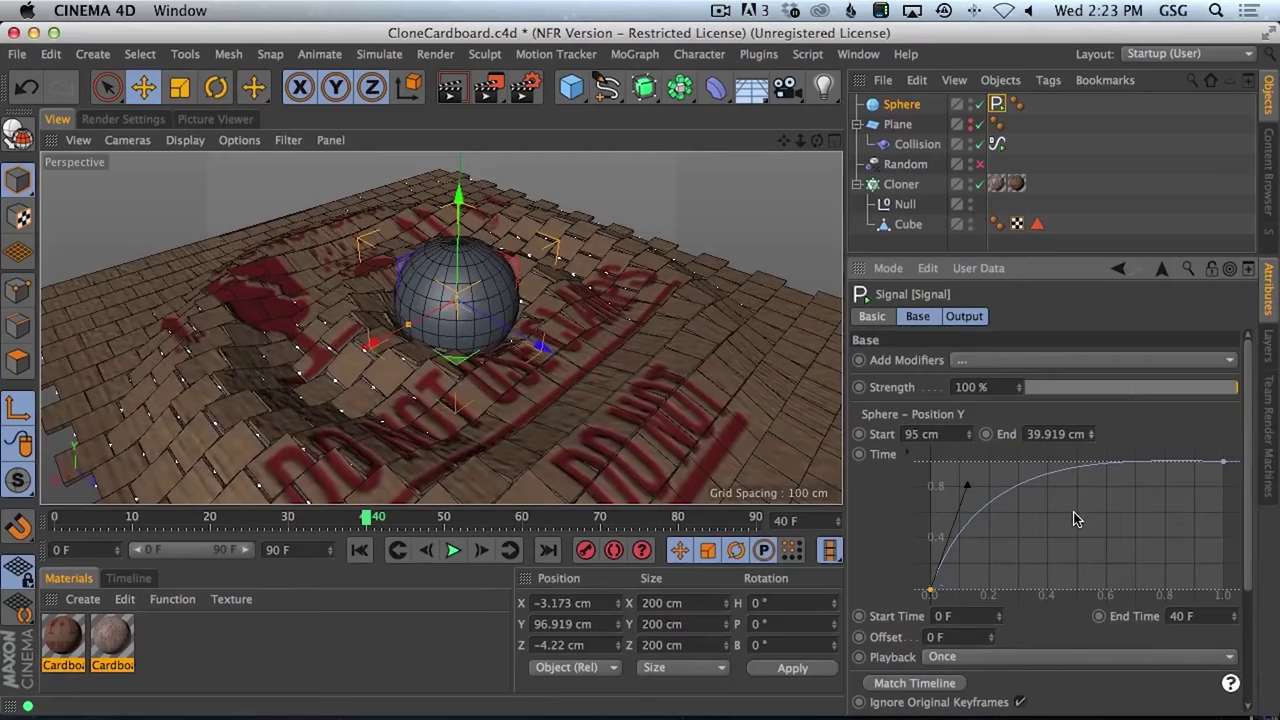
- Undo the accidental Start height change and play the sphere's drop from the first frame
click(359, 550)
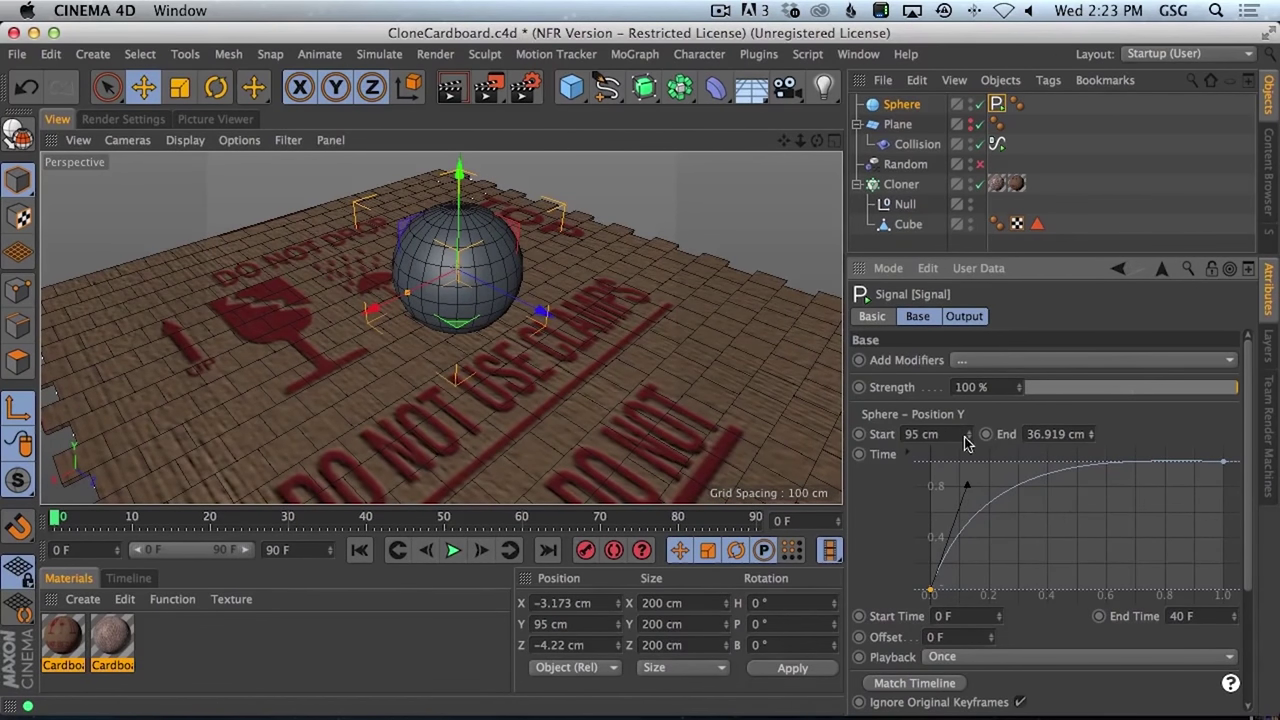
key(super+z)
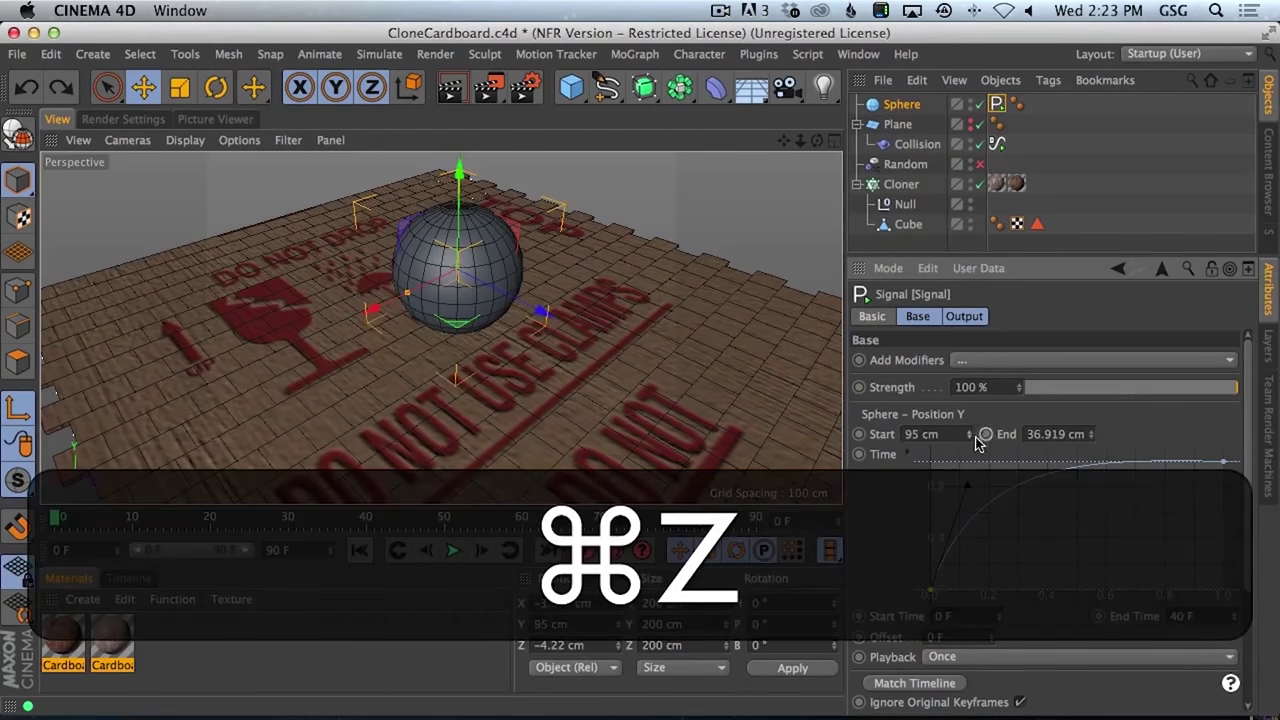
click(452, 550)
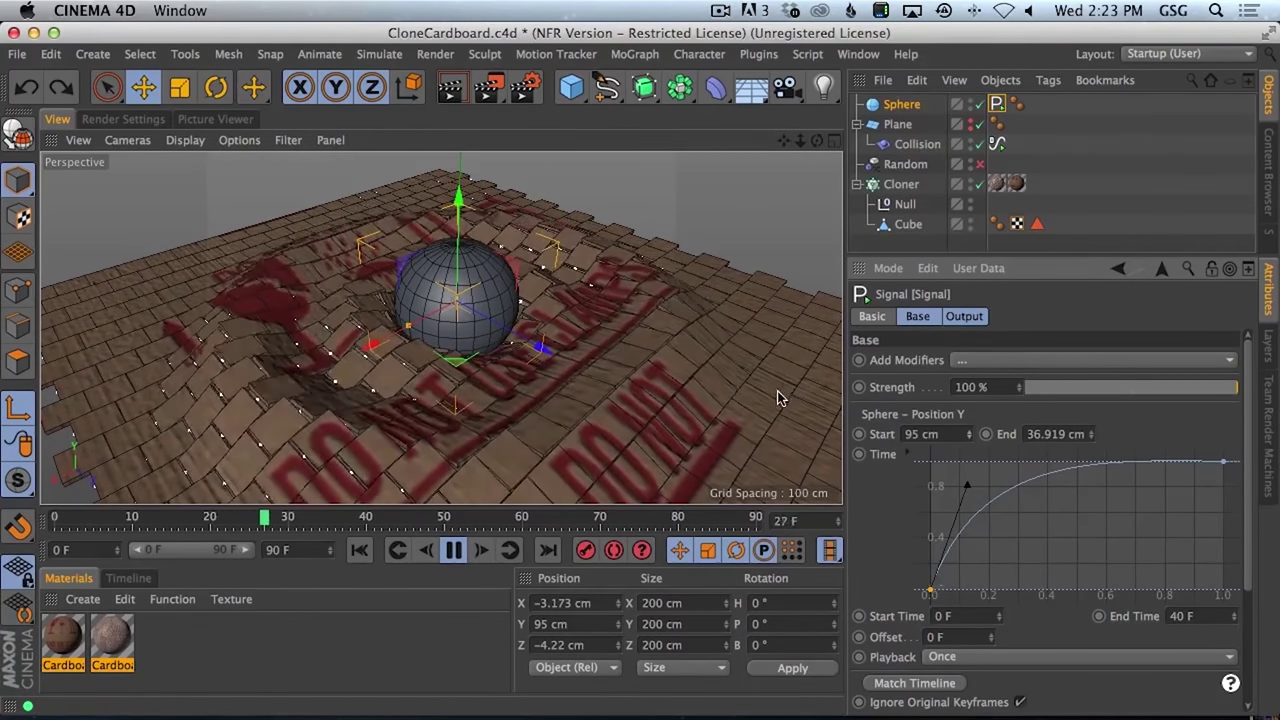
click(453, 550)
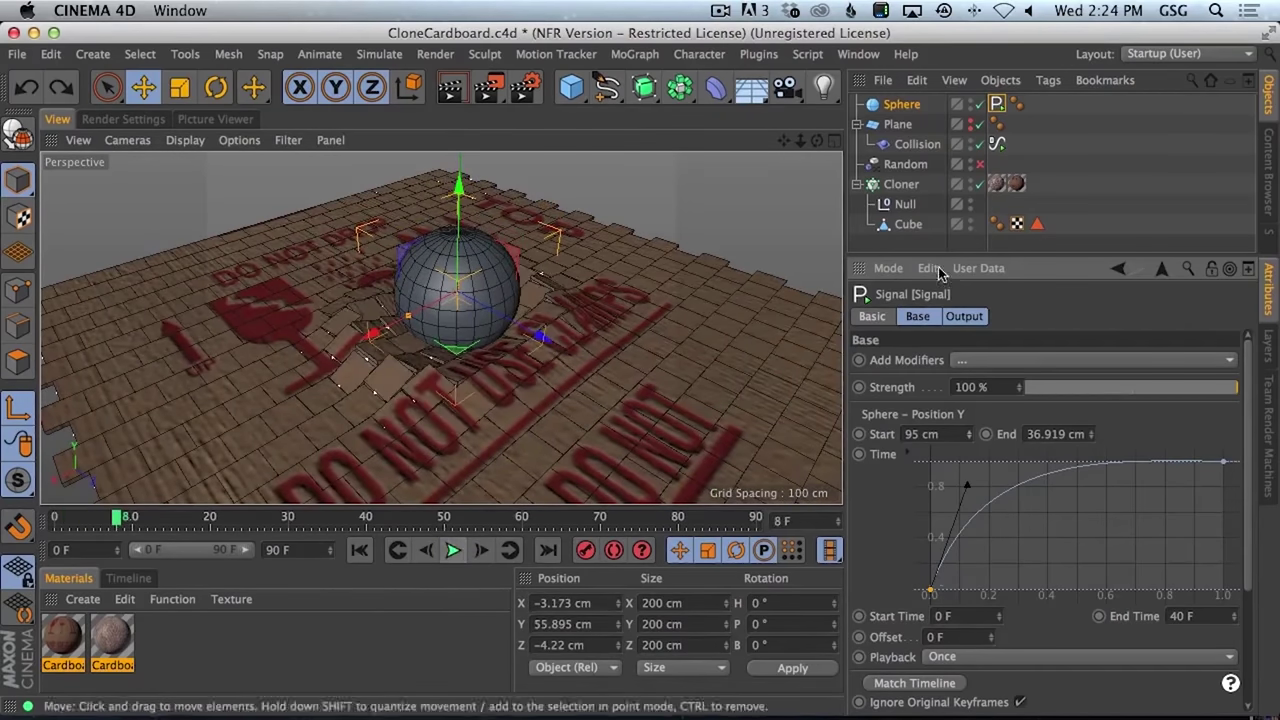
- Disable the Cloner and make the deformed Plane visible again
click(981, 185)
key(alt)
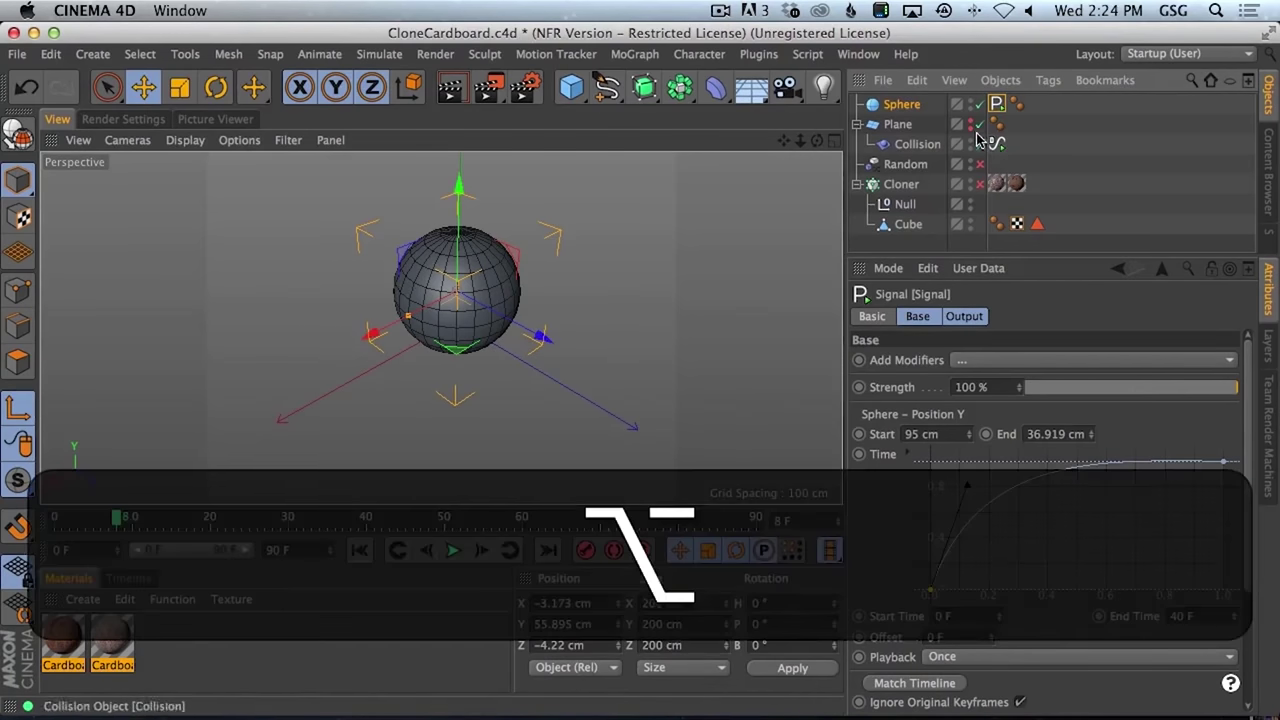
alt+click(978, 124)
- Play the animation from the start and step to frame 17 to inspect the ripple
click(361, 551)
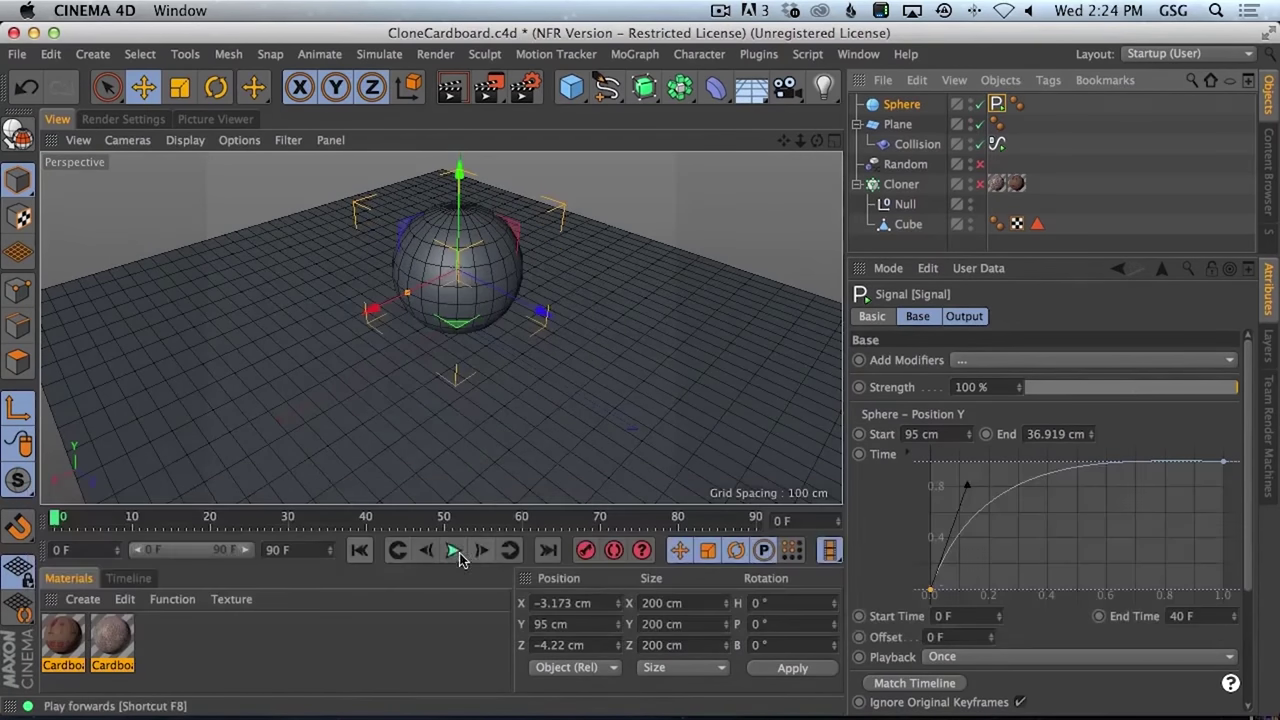
click(451, 550)
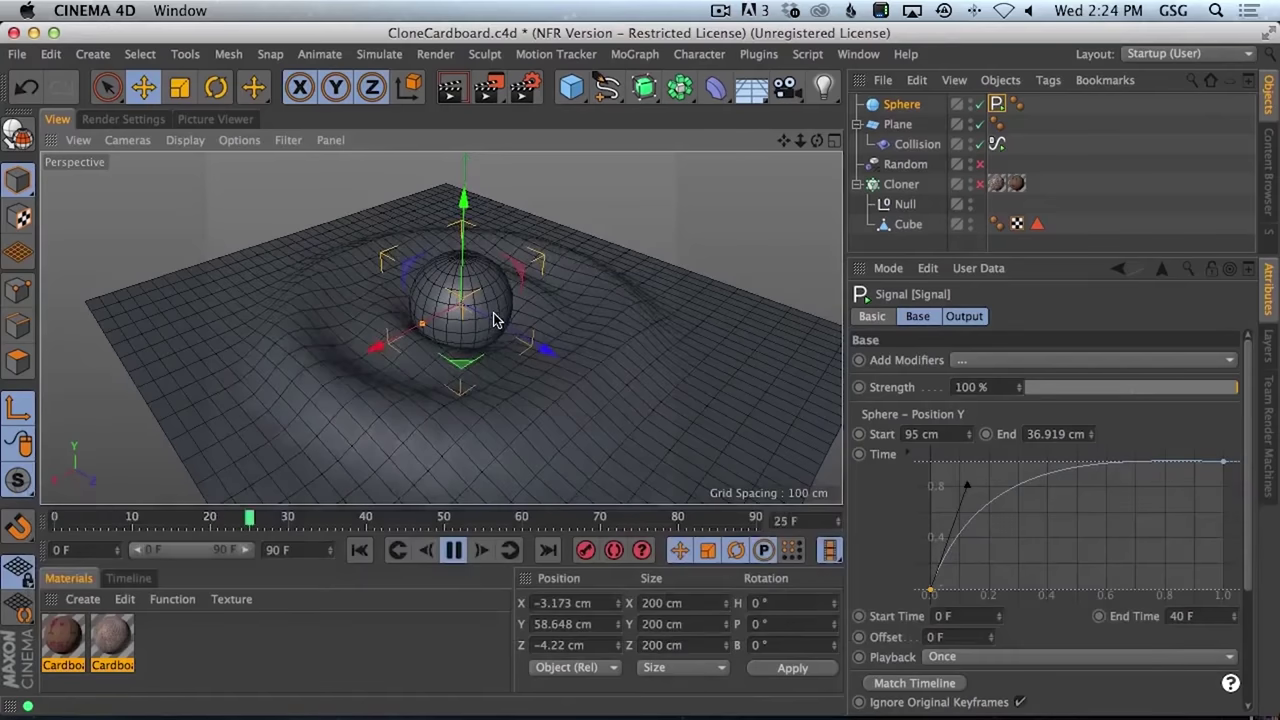
click(450, 551)
click(450, 551)
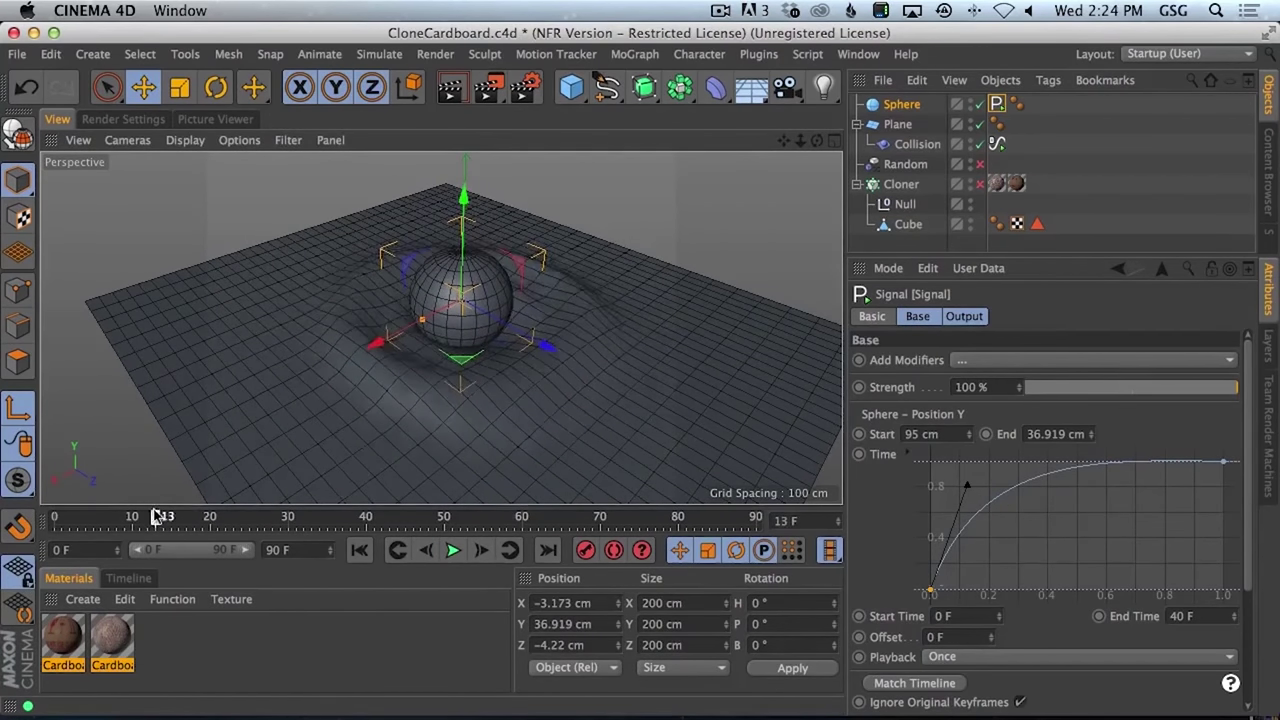
drag(179, 517, 192, 549)
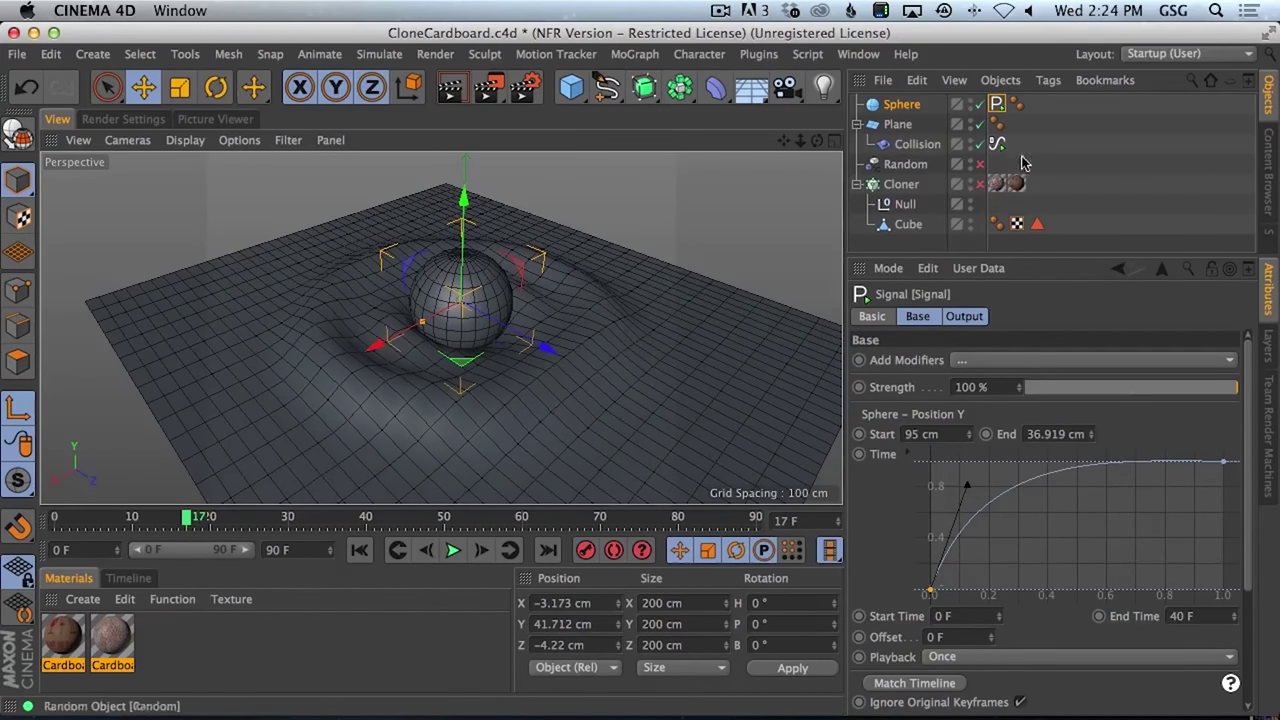
- Inspect the Collision deformer's distance and strength settings while playing the animation
click(998, 144)
click(918, 144)
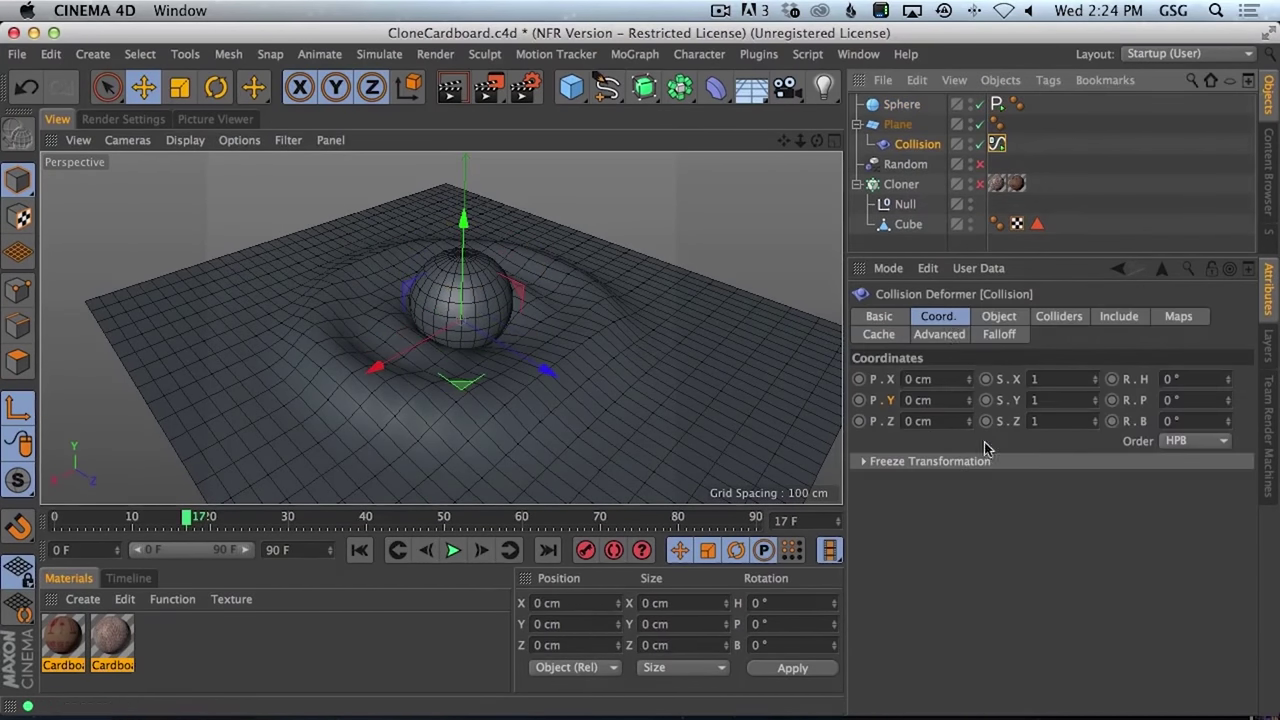
click(1000, 318)
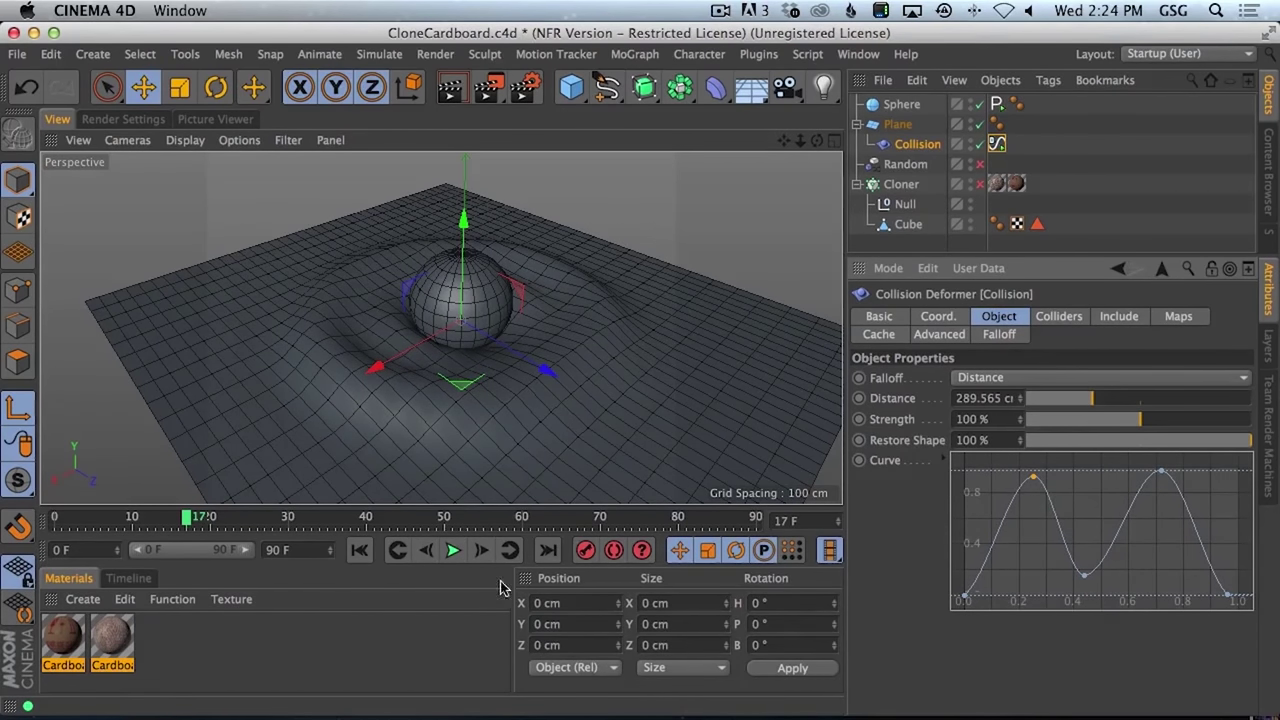
key(F8)
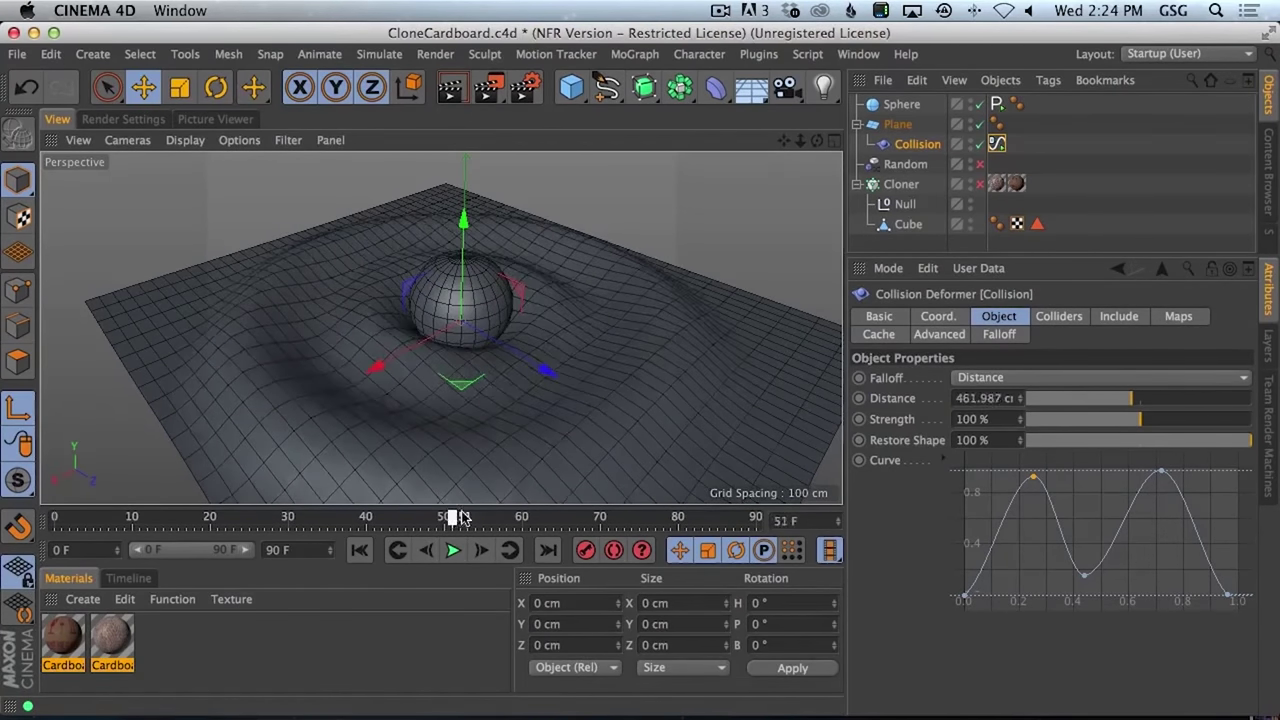
key(F8)
- Raise the Sphere's Segments to 43 and scrub back through the animation
click(901, 104)
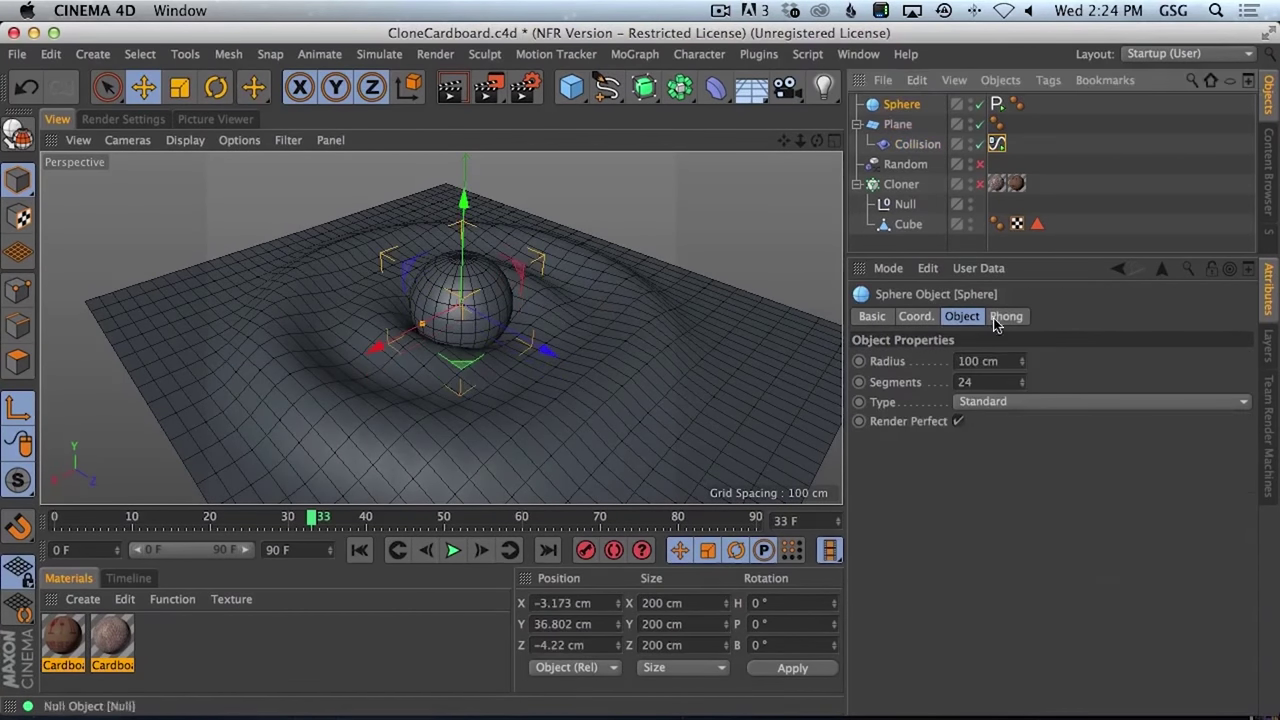
drag(1022, 386, 1023, 363)
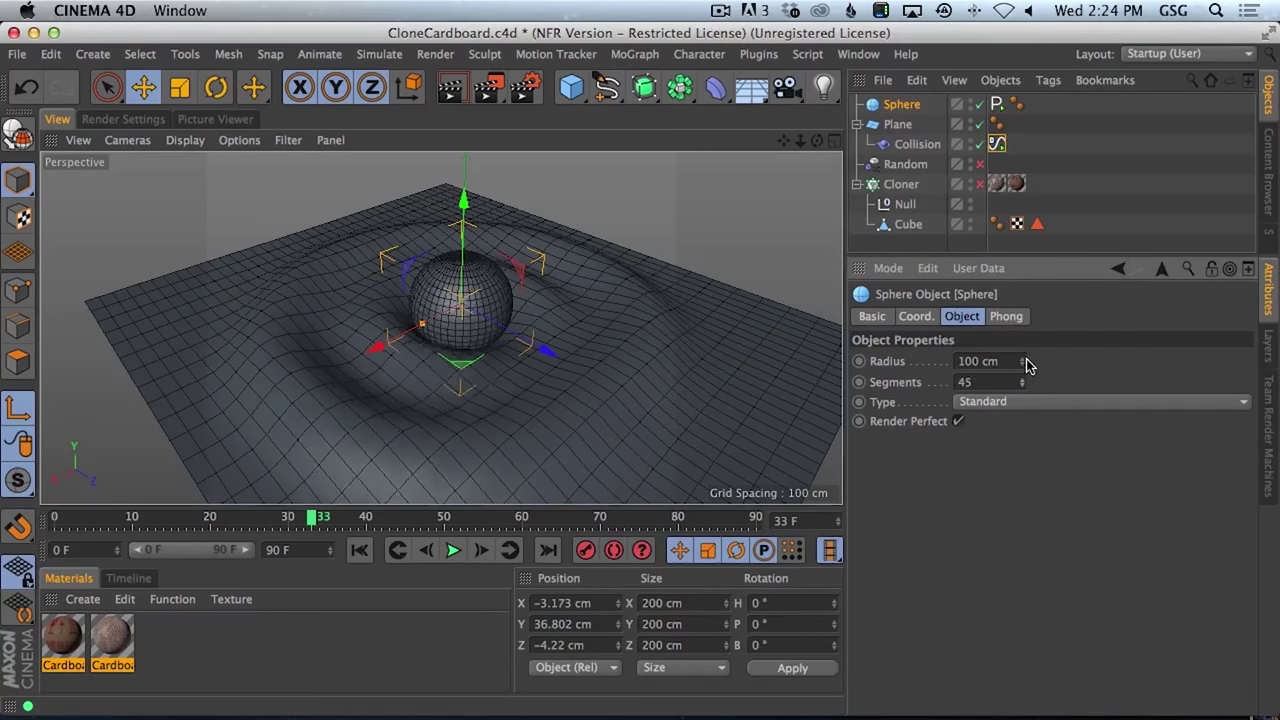
drag(337, 519, 703, 513)
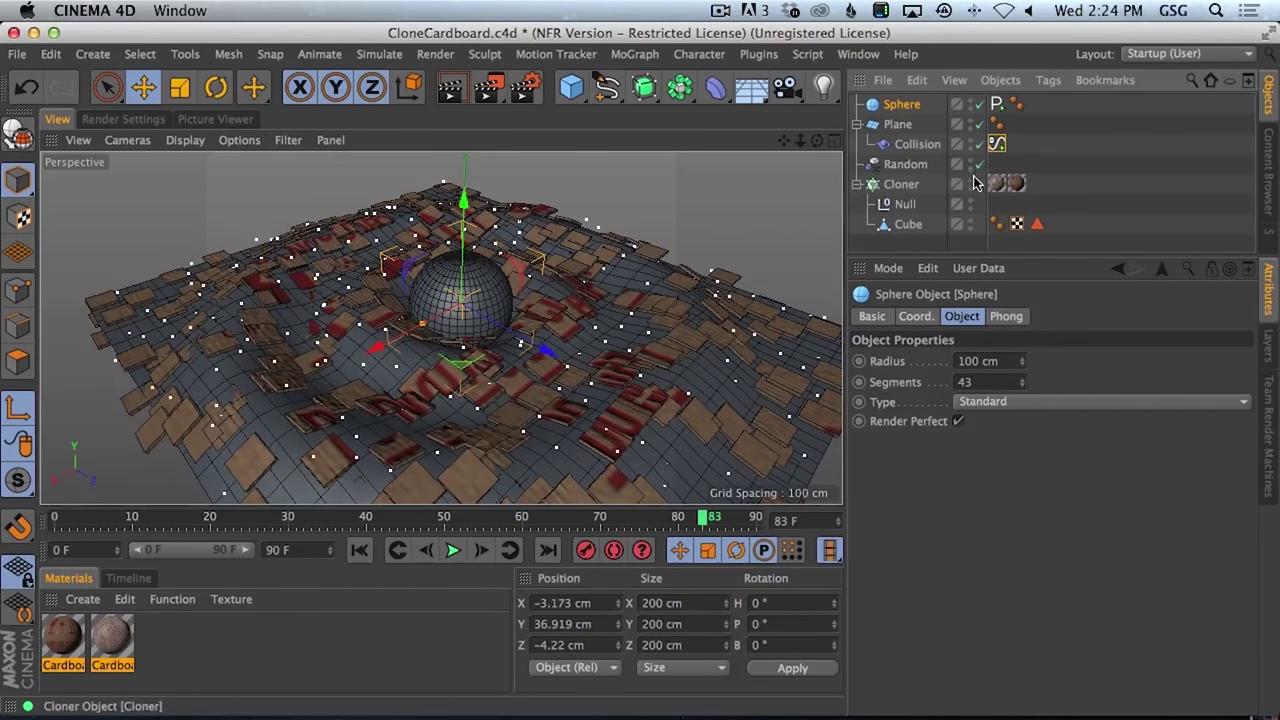
- Turn off the Random effector and hide the Sphere in the viewport
click(979, 165)
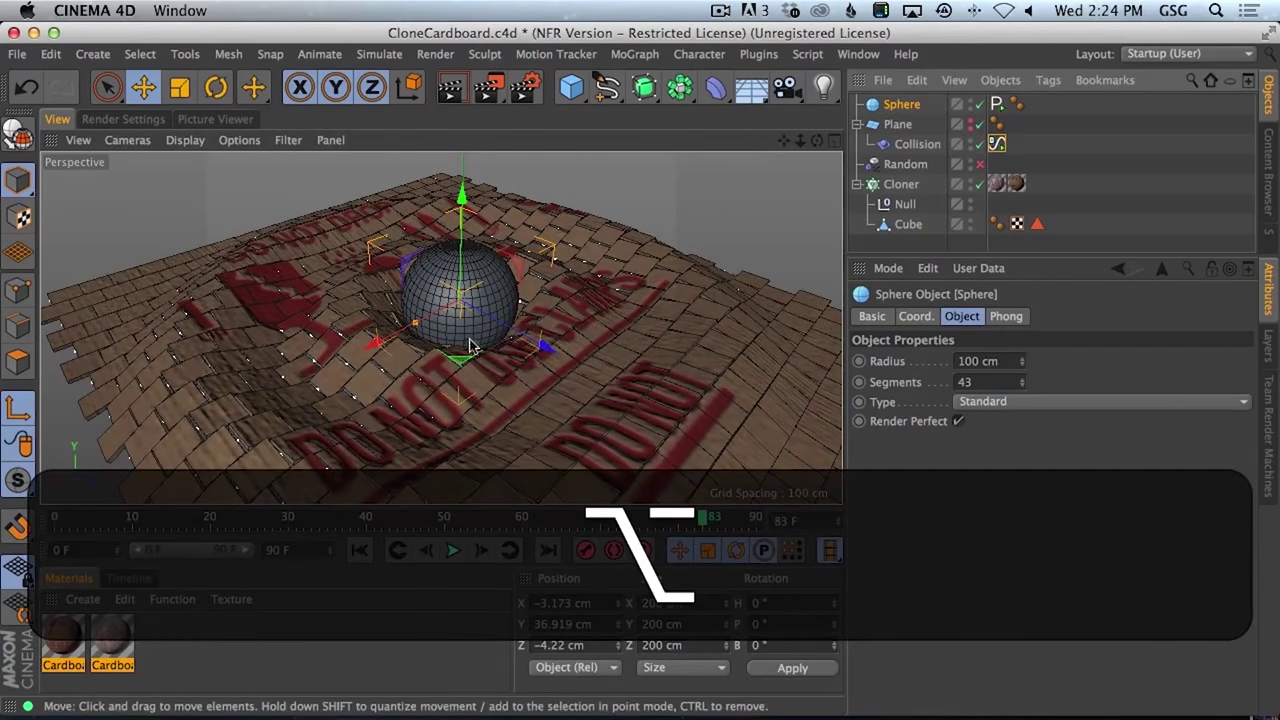
alt+drag(471, 349, 505, 333)
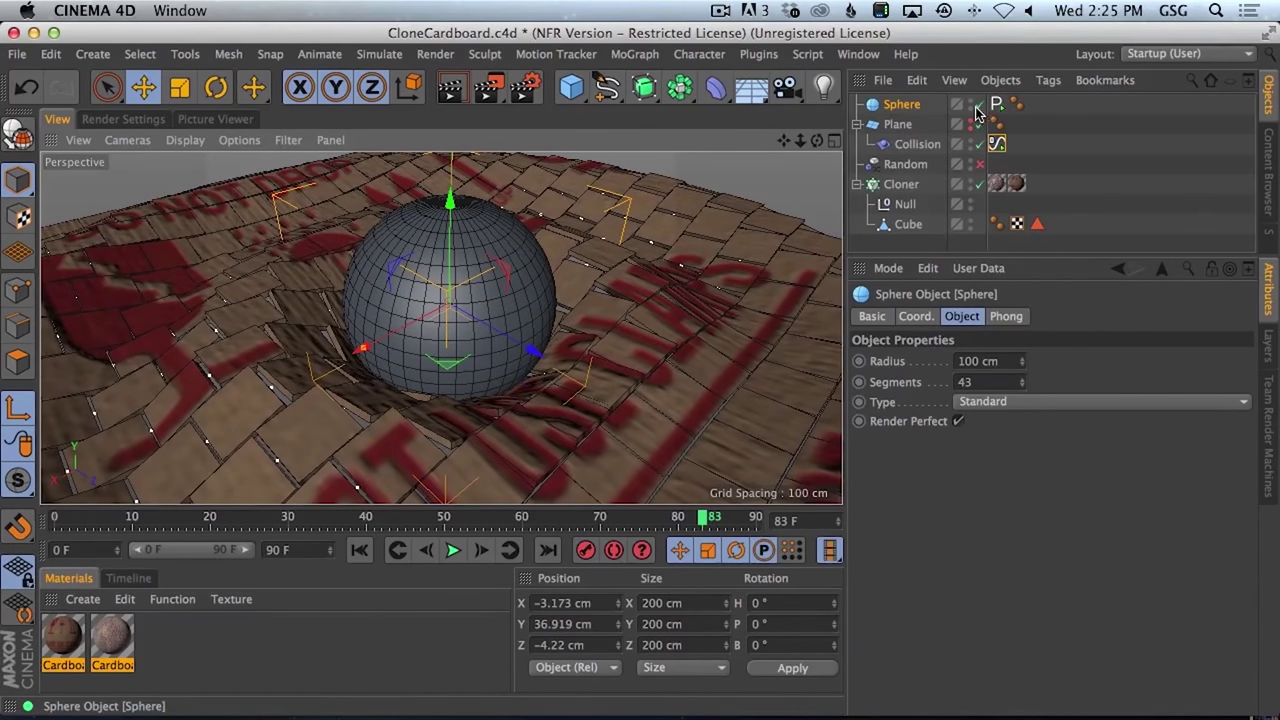
key(alt)
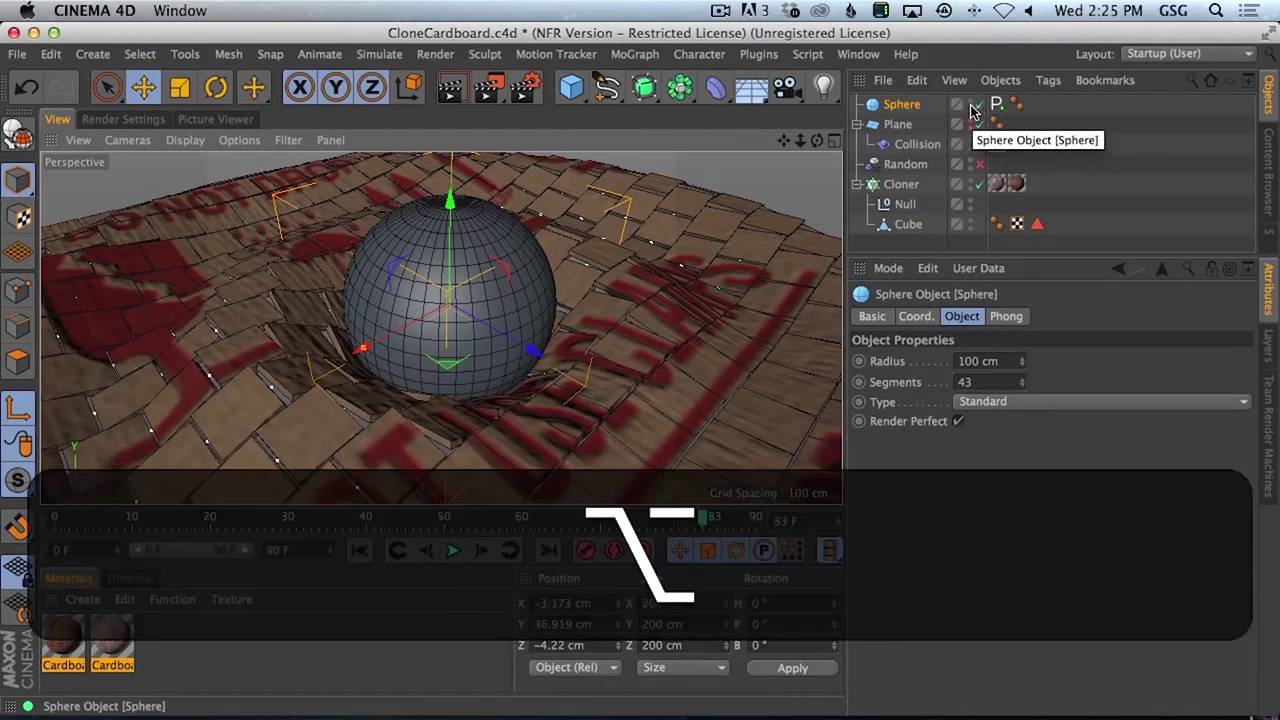
alt+click(970, 110)
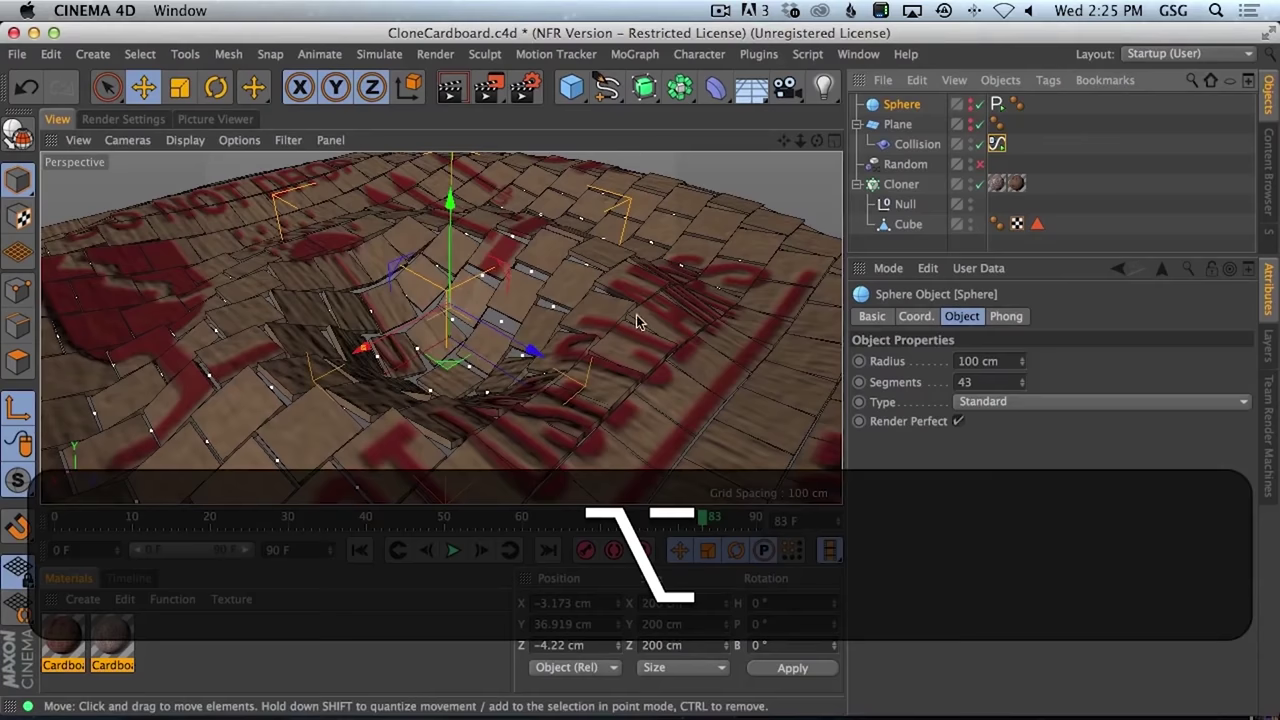
- Look into the dent at frame 42 and render the current view
alt+drag(478, 378, 550, 345)
drag(447, 519, 380, 519)
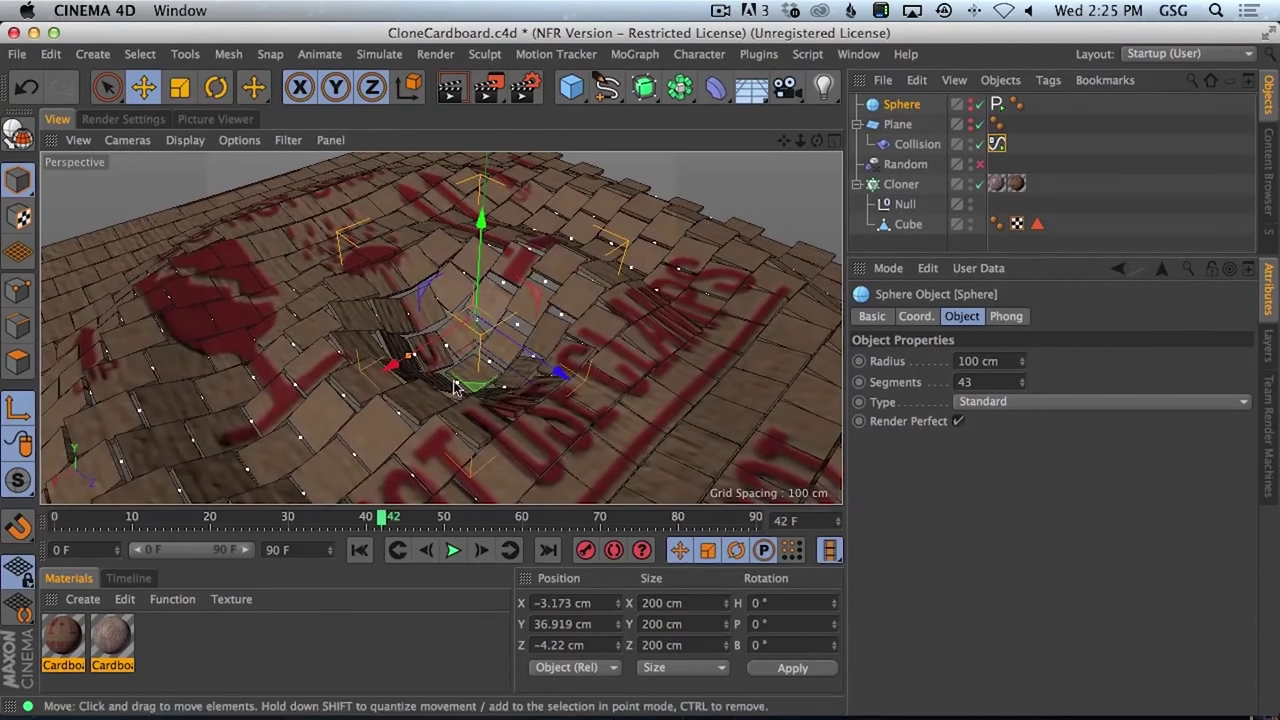
click(450, 88)
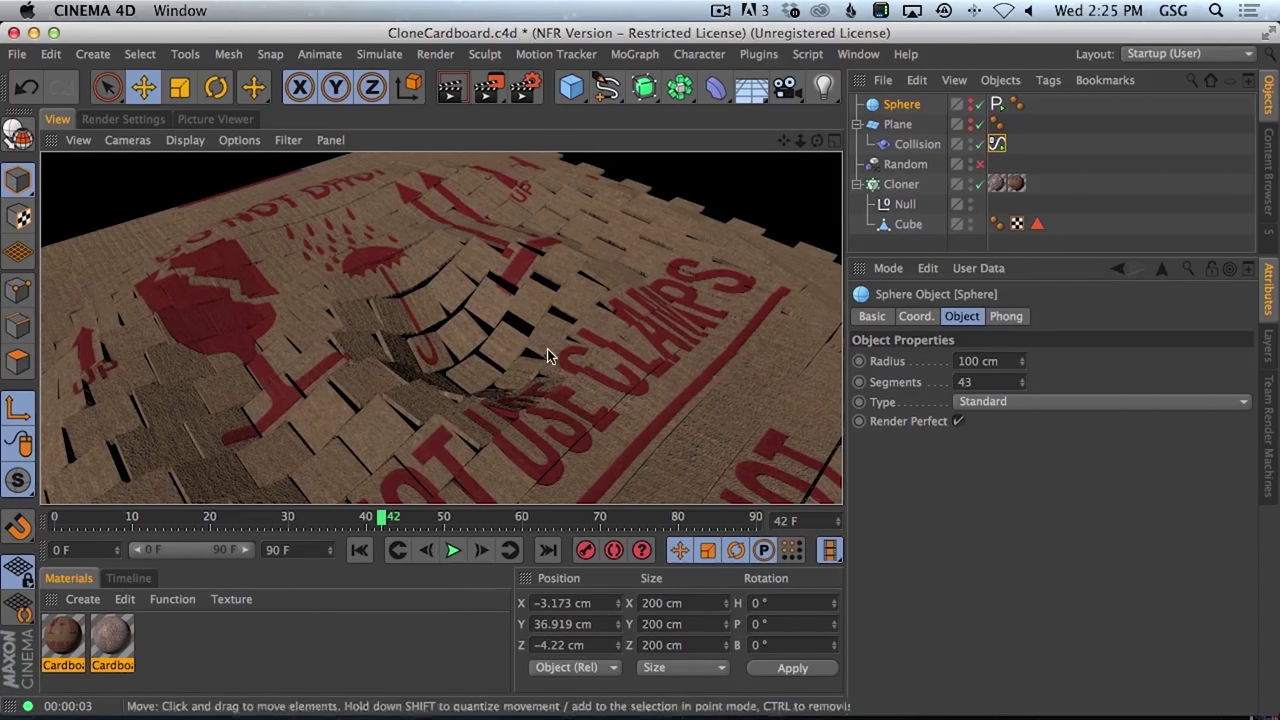
key(3)
mouse_move(563, 372)
mouse_down()
mouse_move(671, 306)
mouse_move(638, 338)
mouse_move(622, 340)
mouse_move(631, 322)
mouse_move(641, 334)
mouse_move(565, 350)
mouse_up()
key(2)
key(3)
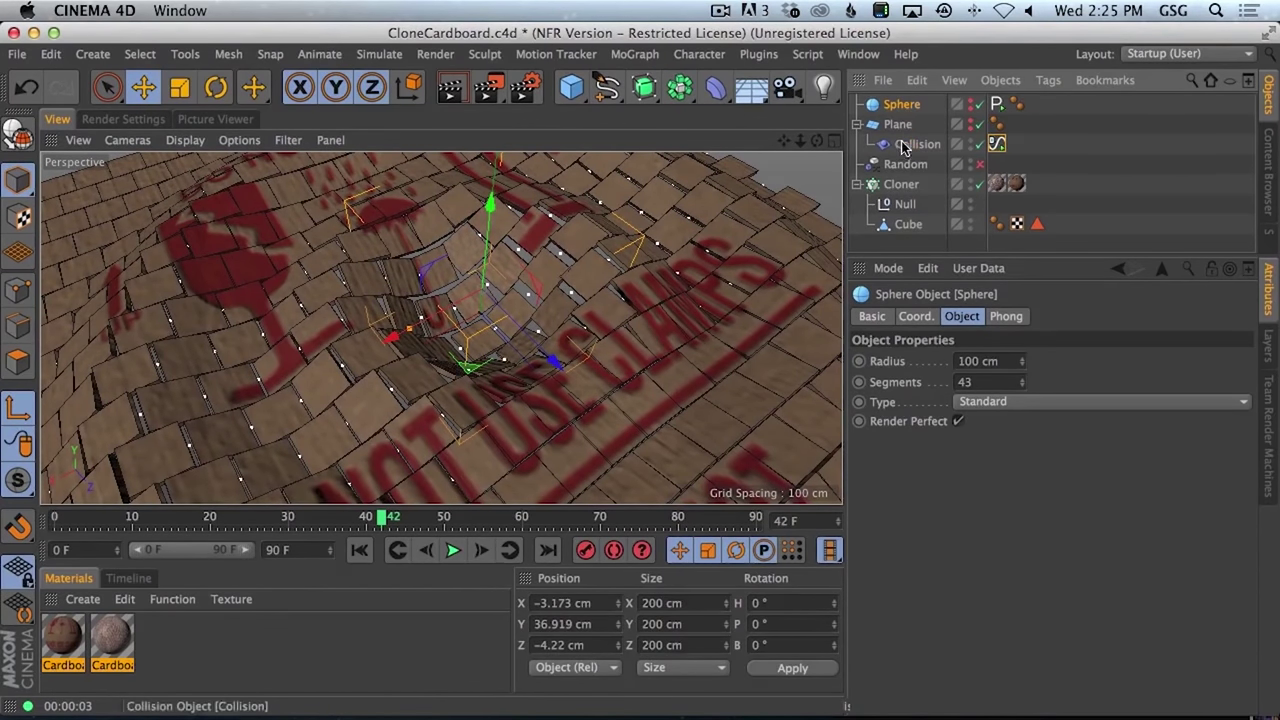
click(903, 146)
- Set the Collision deformer's signal end distance to 600 cm
click(997, 144)
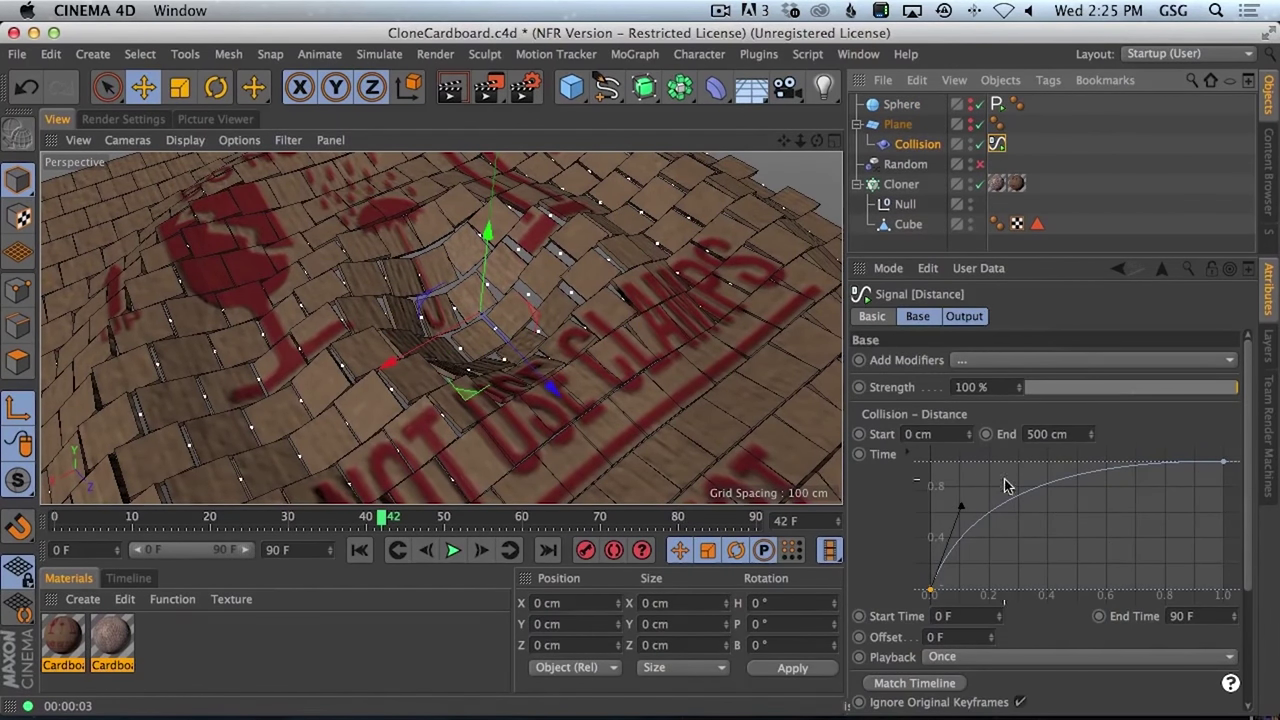
double_click(1083, 436)
text(600)
key(Return)
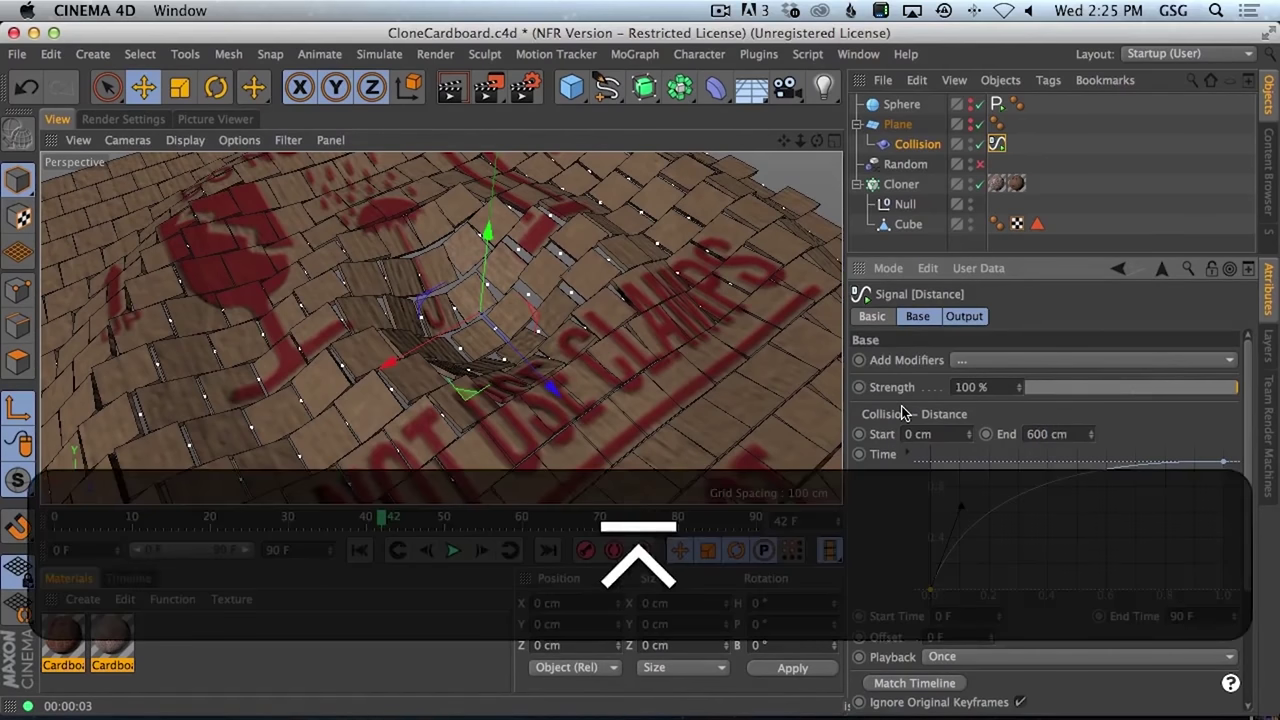
- Preview lower Strength and Restore Shape values on the crater, undoing each to keep 100 %
click(915, 146)
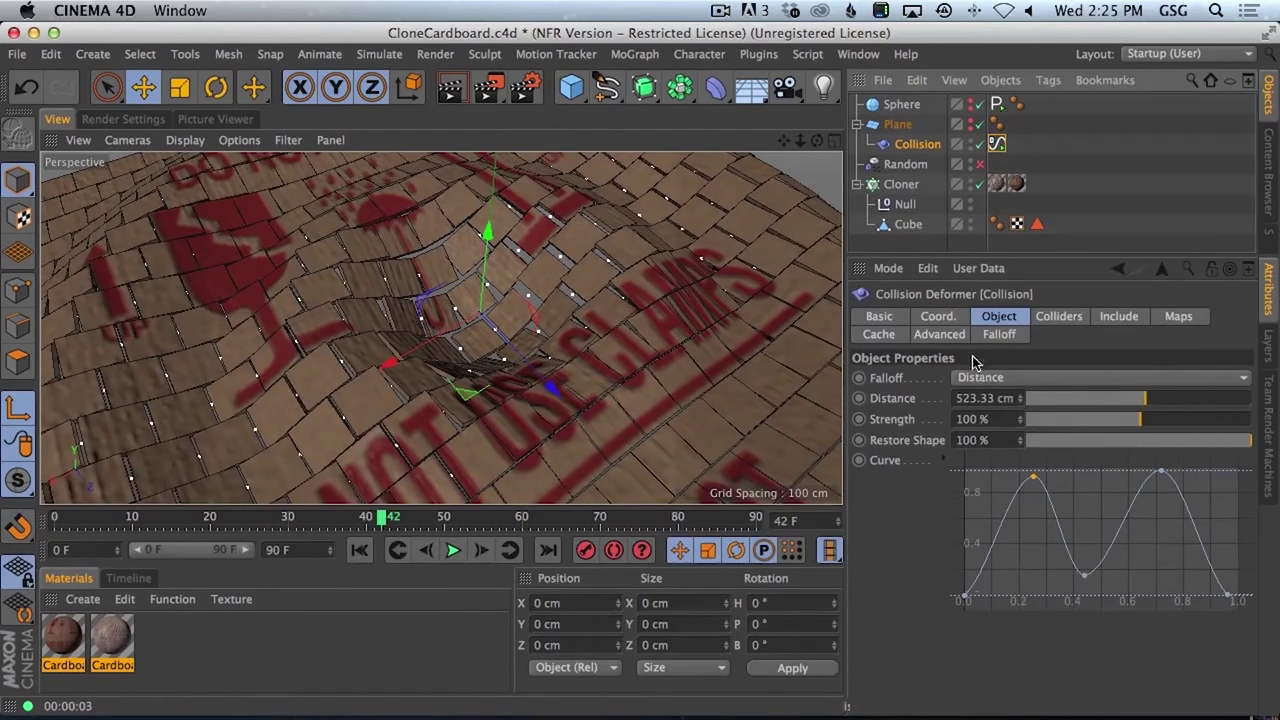
drag(1068, 418, 985, 418)
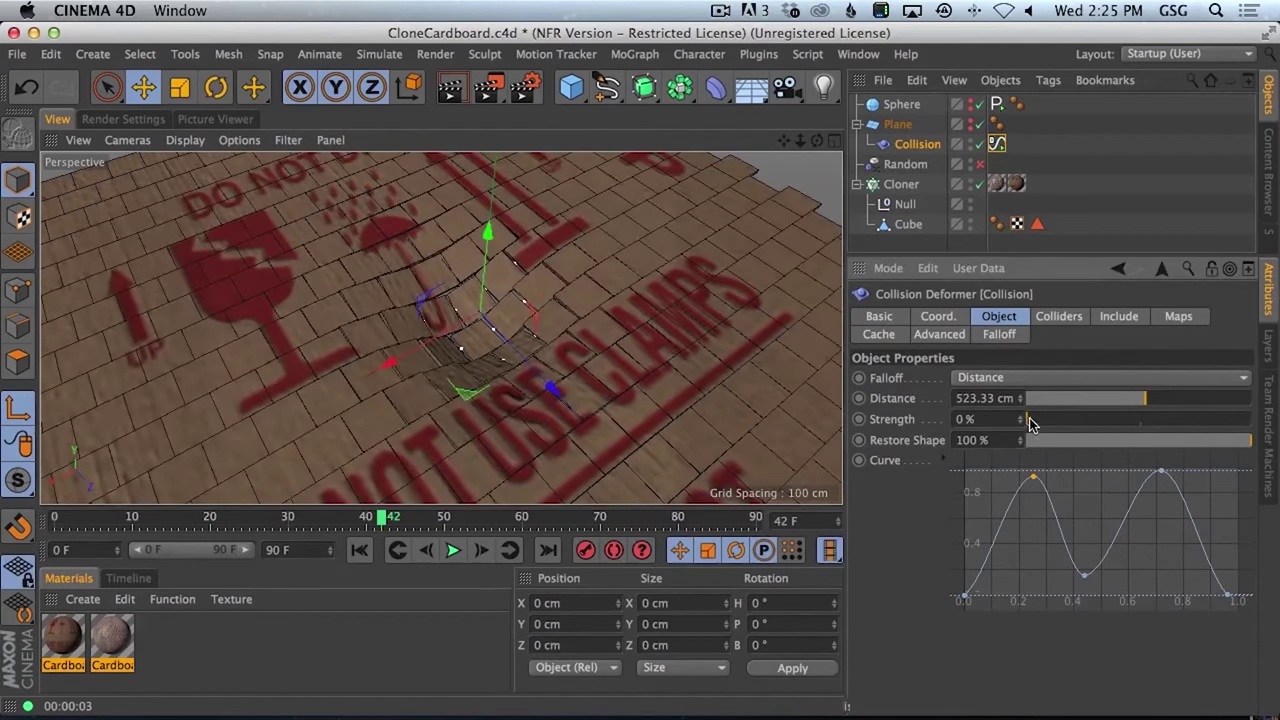
key(super+z)
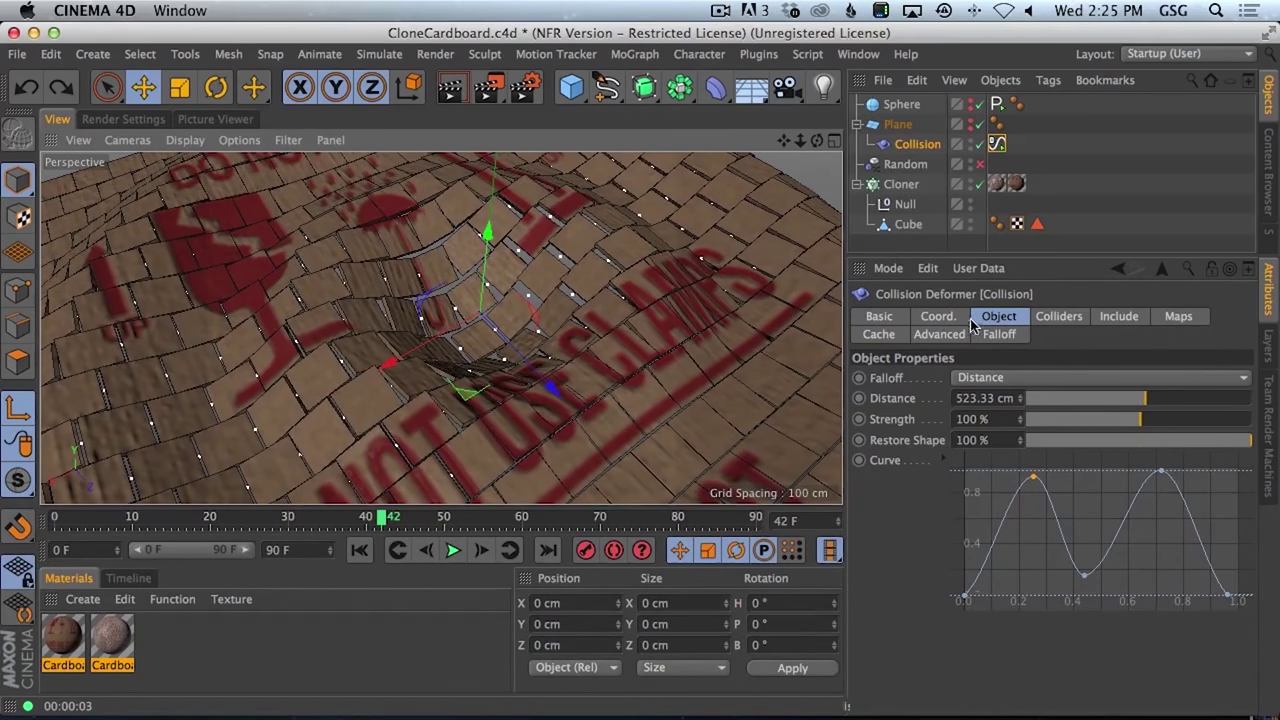
click(927, 151)
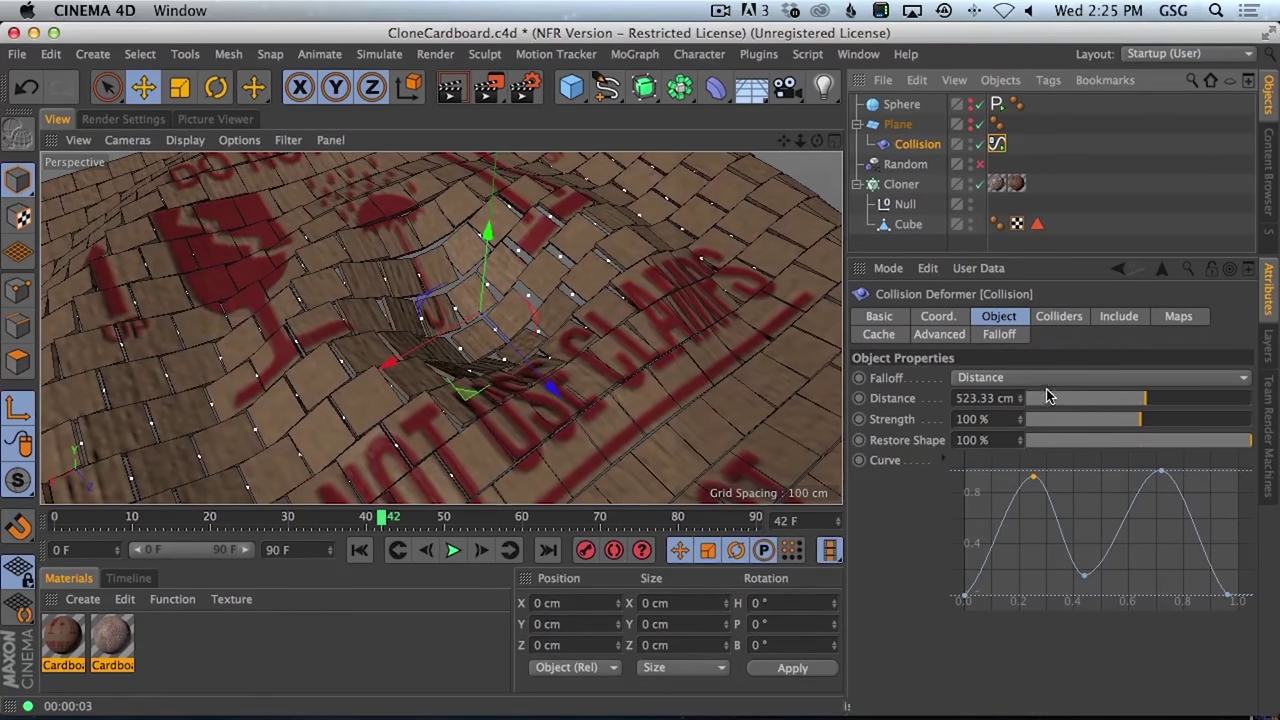
click(1062, 318)
click(1005, 314)
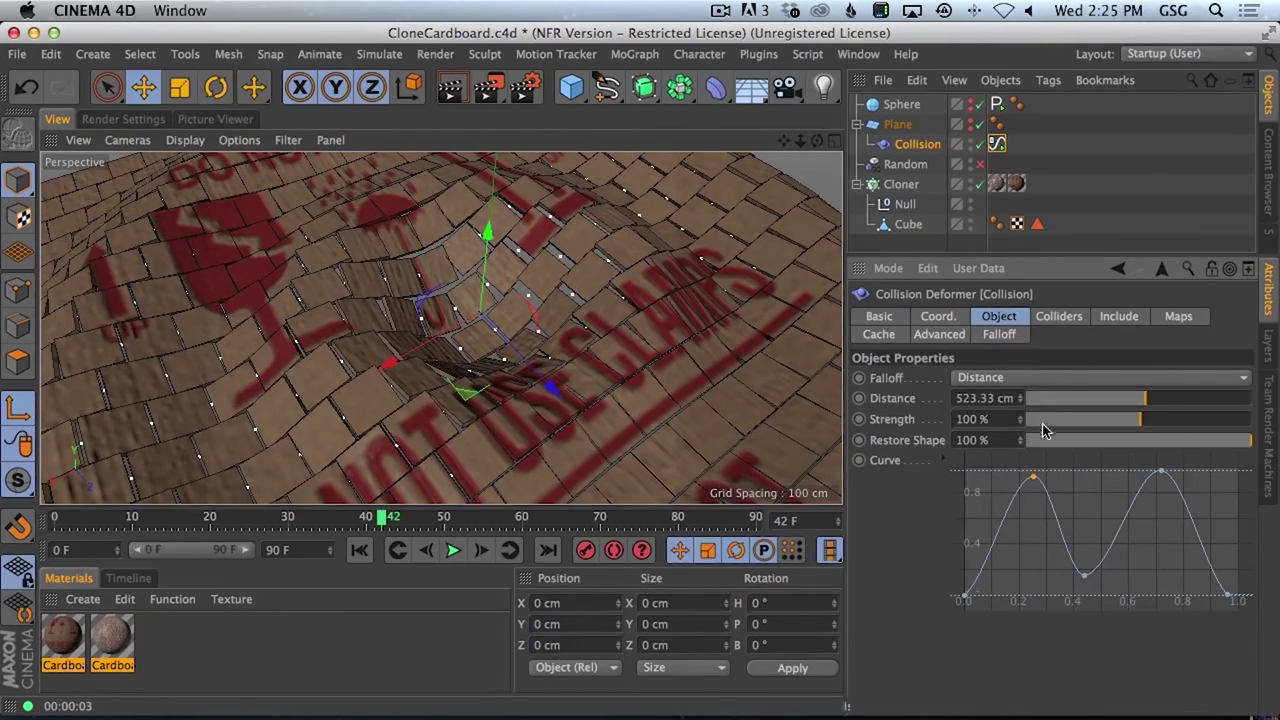
drag(1043, 430, 931, 418)
key(super+z)
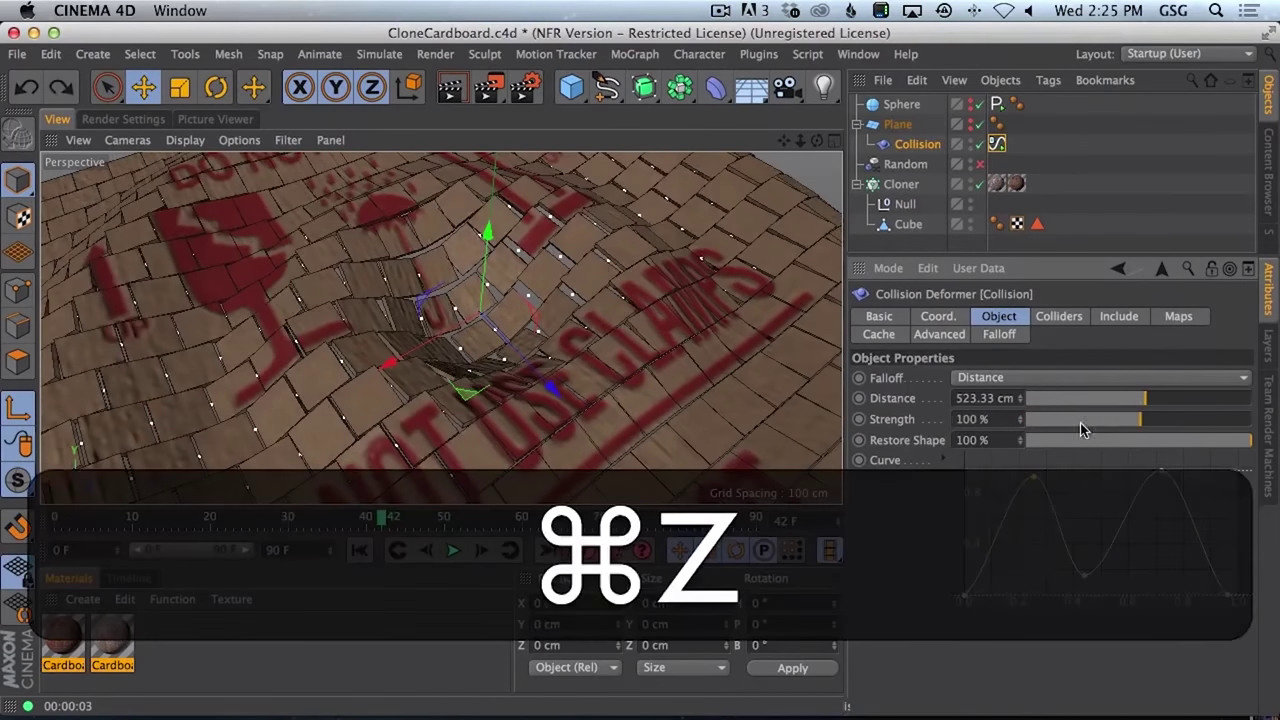
drag(1046, 451, 1014, 438)
key(super+z)
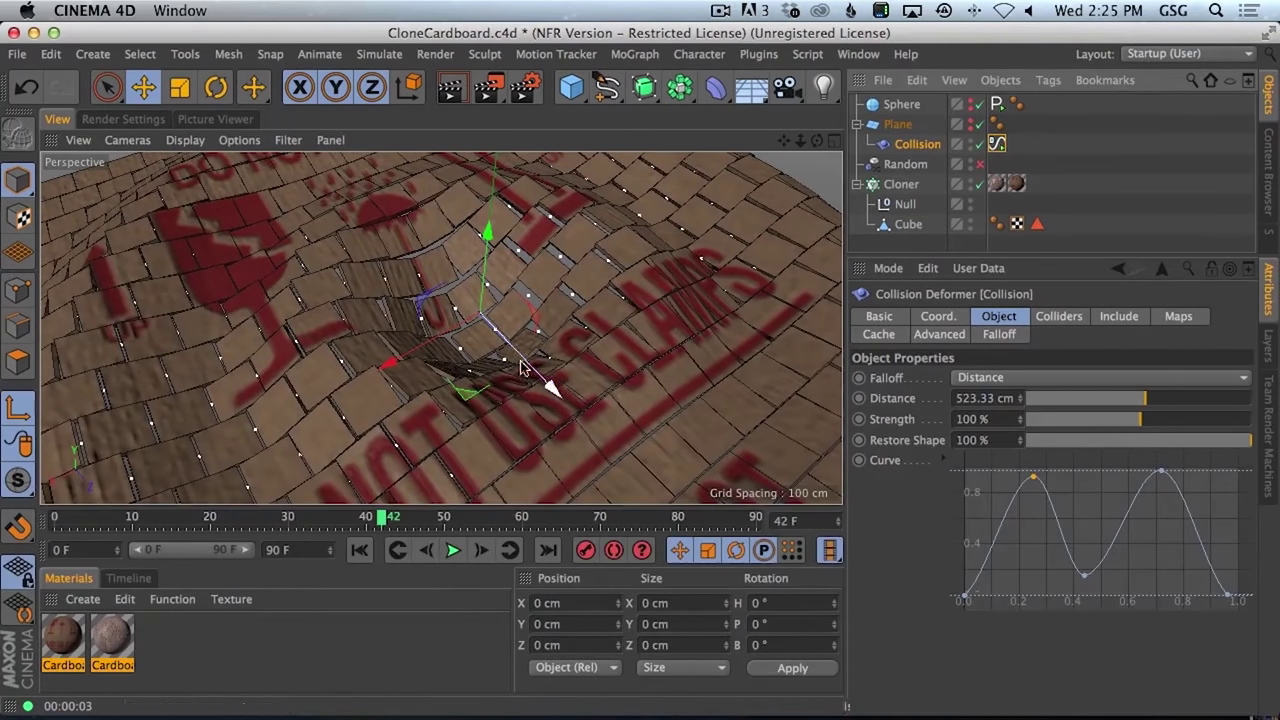
- Orbit and zoom around the crater, then scrub the animation back to early frames
key(3)
drag(522, 347, 484, 356)
key(2)
key(3)
key(2)
drag(433, 520, 374, 516)
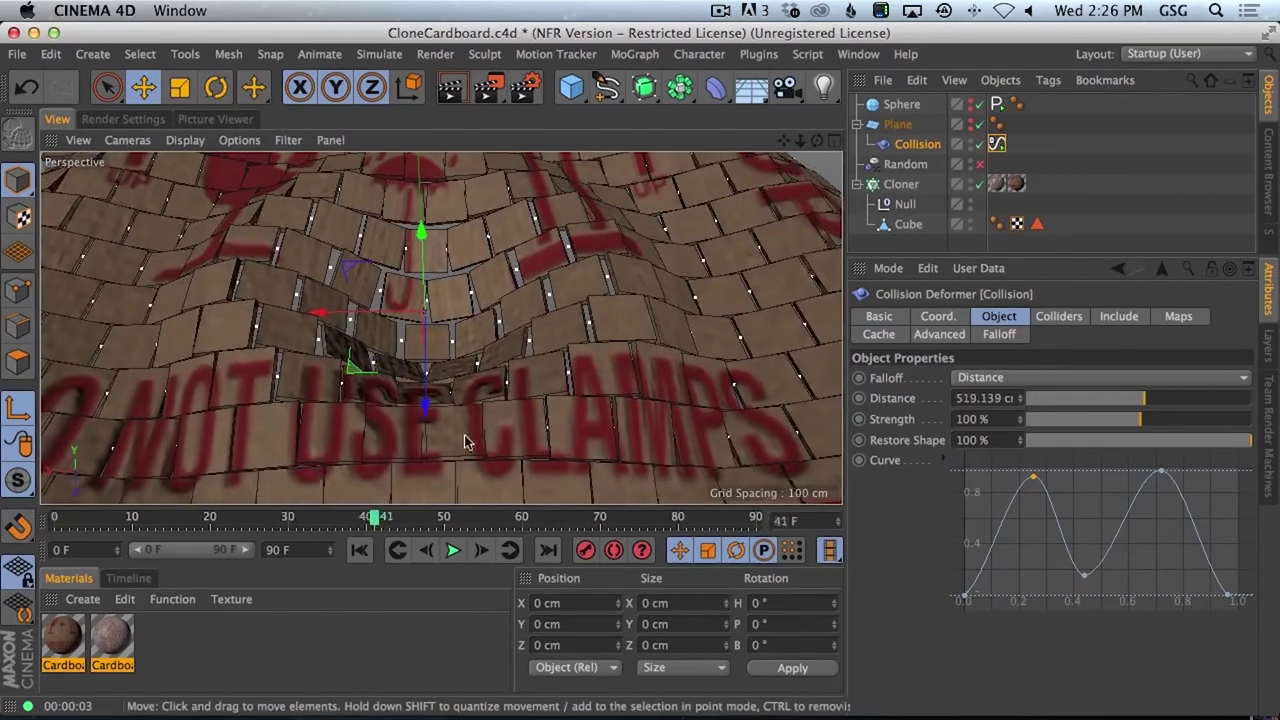
- Set render output to HDTV (16:9) with Lock Ratio and 500-pixel width, then orbit the perspective view
key(2)
click(134, 121)
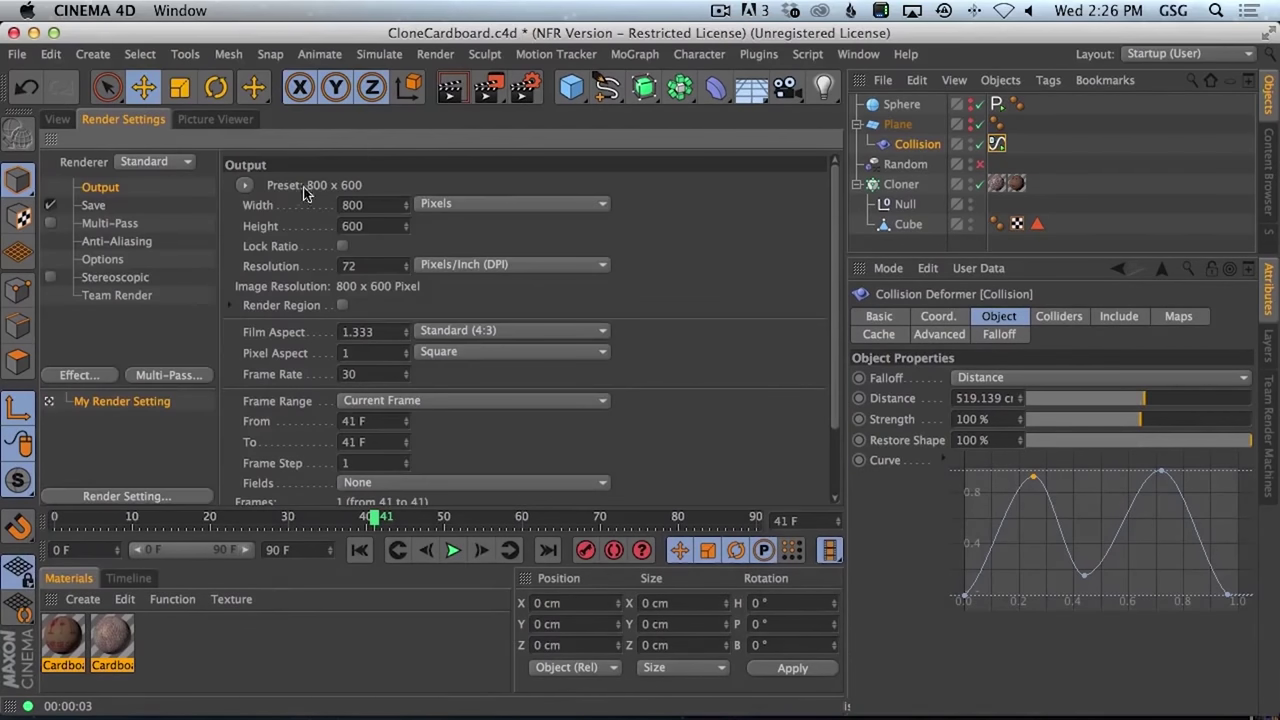
click(448, 337)
click(460, 491)
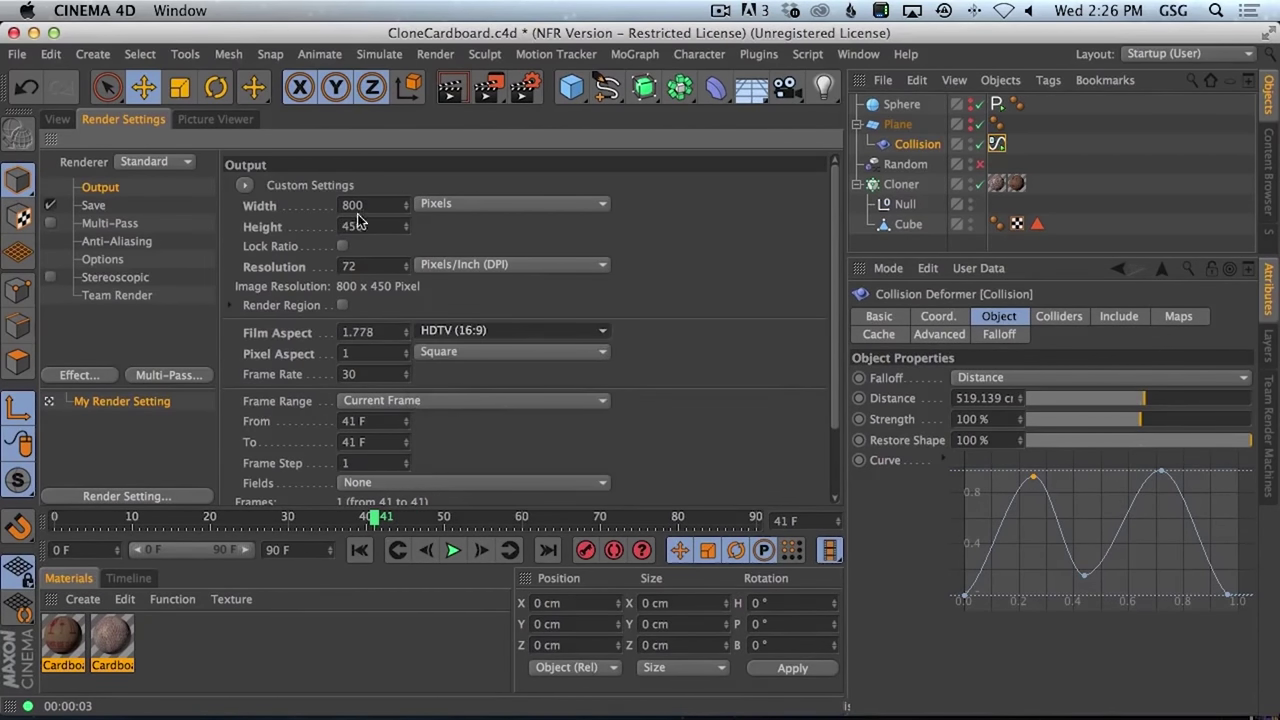
click(342, 247)
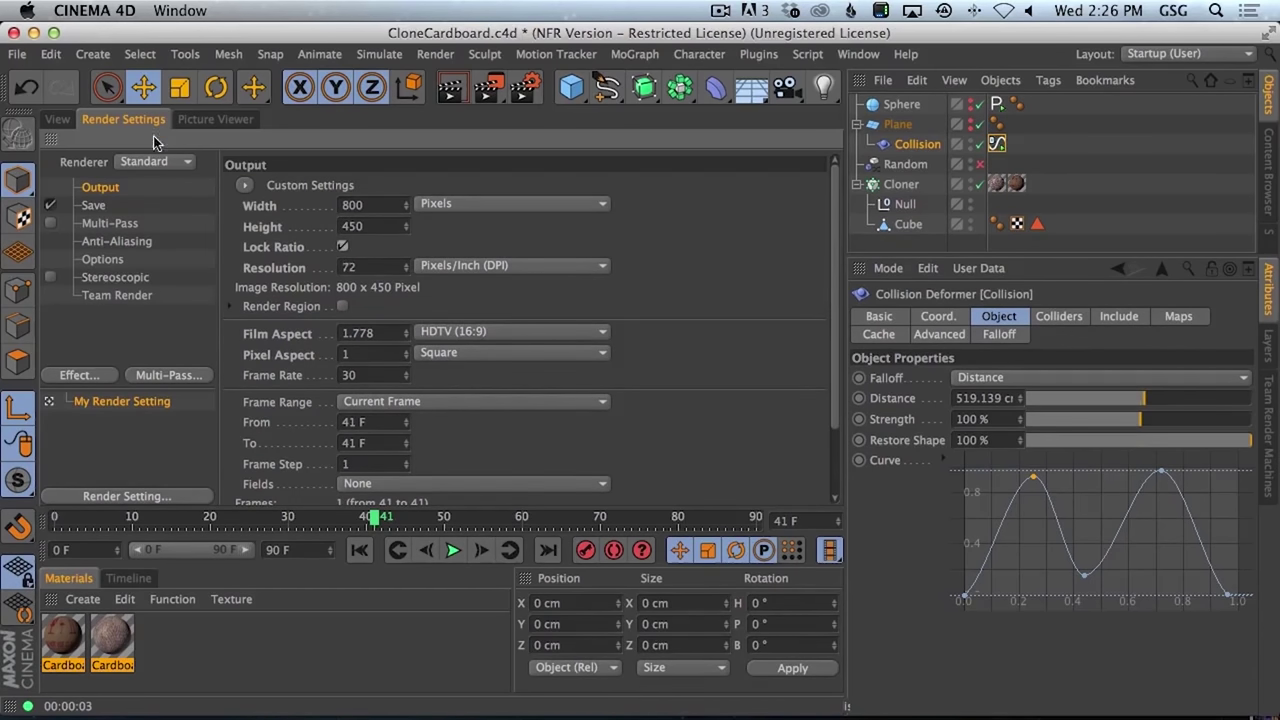
text(500)
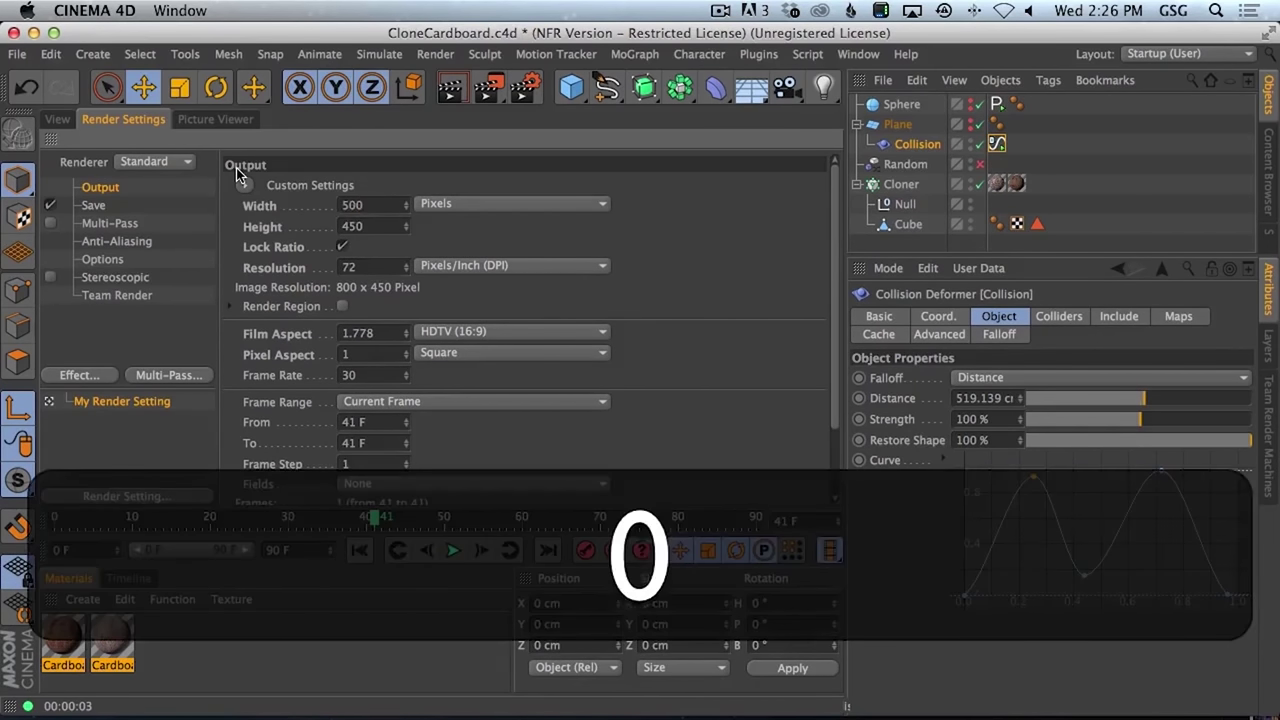
key(Return)
click(57, 121)
drag(450, 280, 617, 255)
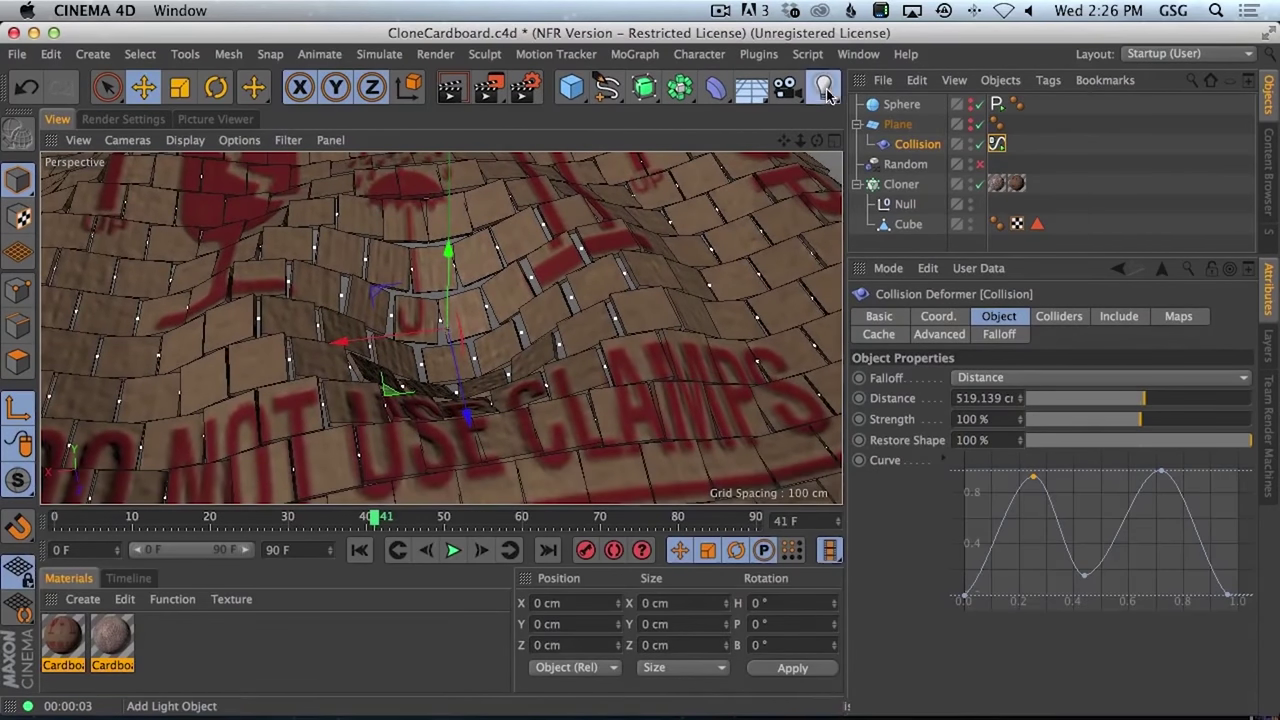
- Add an Infinite light angled across the tiles, with Area shadows and a warm peach colour
click(823, 88)
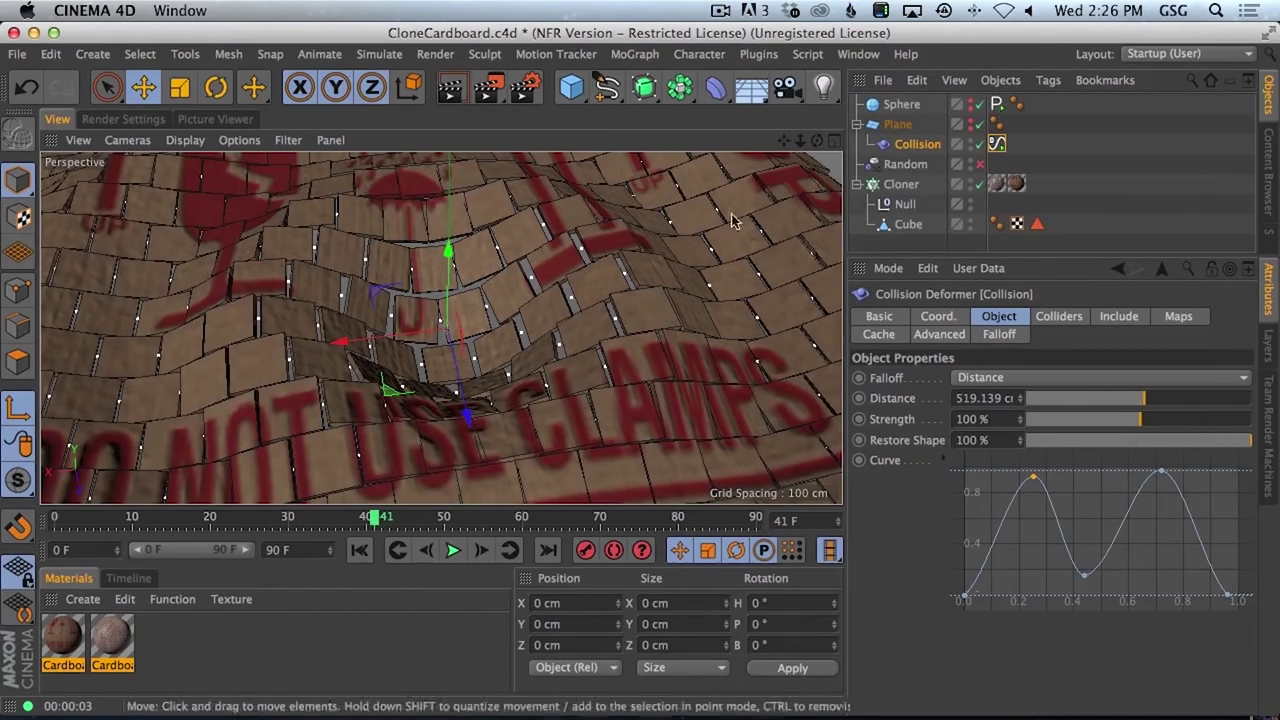
click(823, 87)
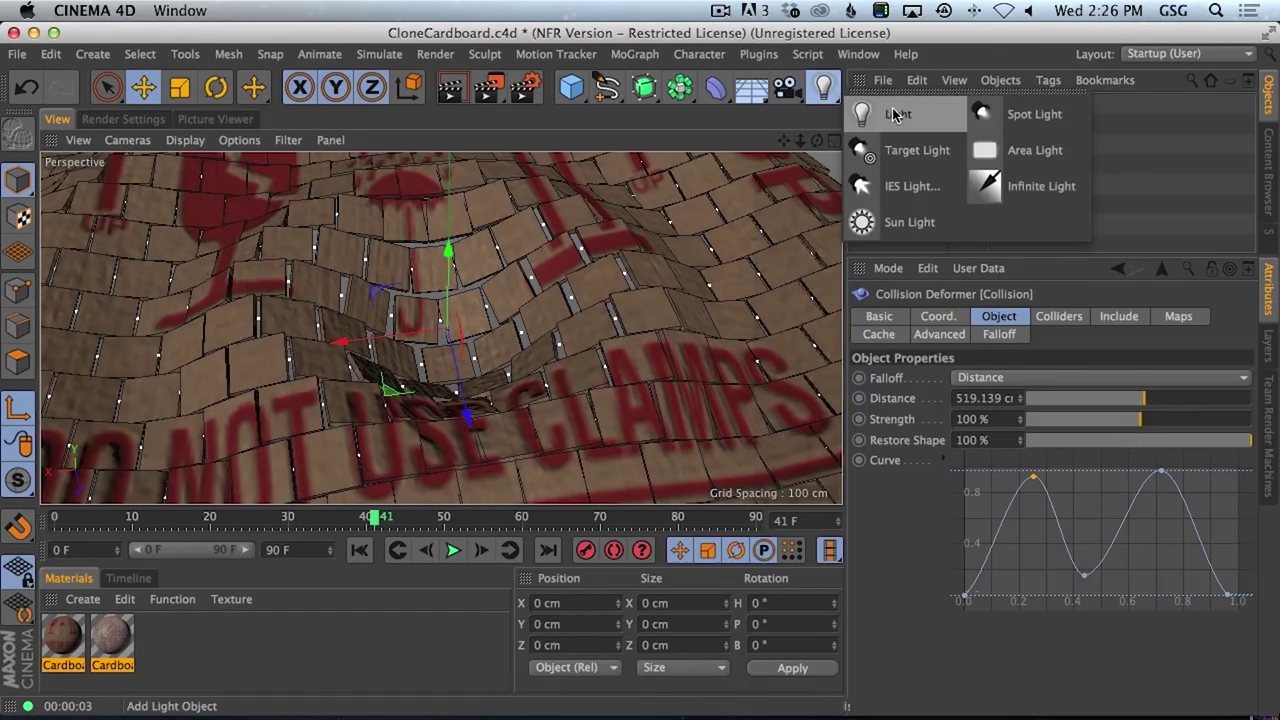
click(1016, 190)
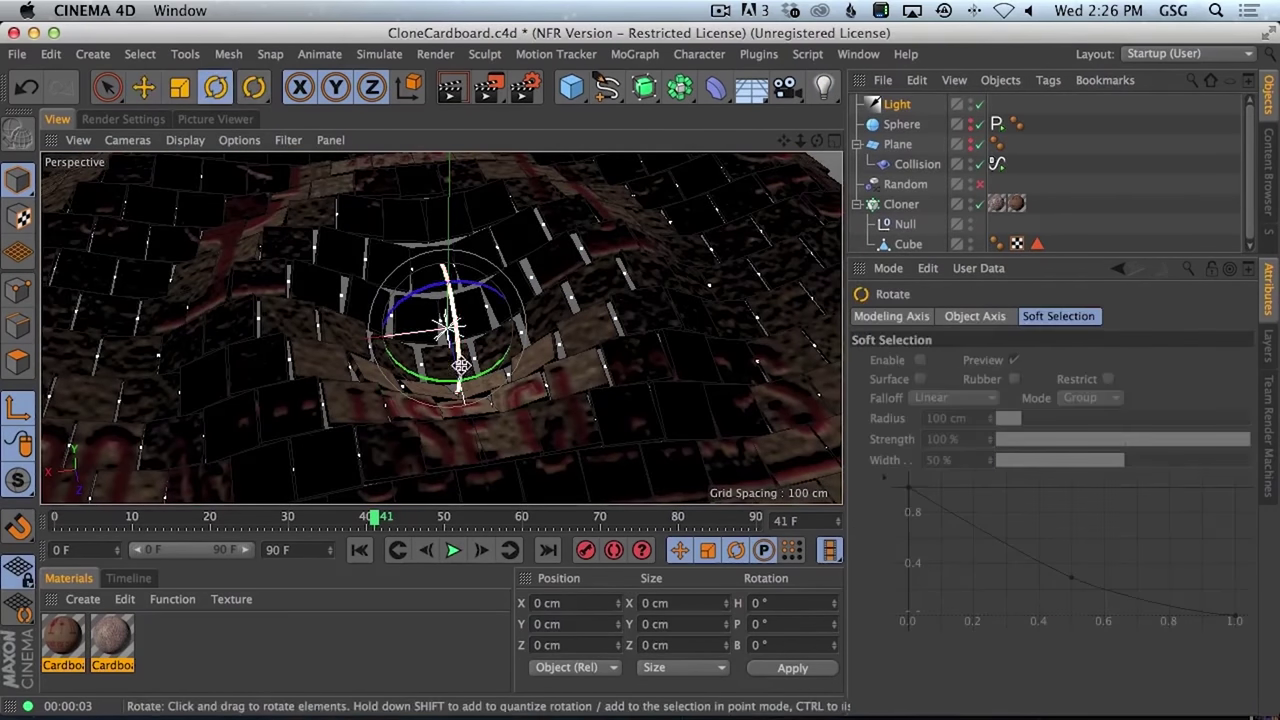
drag(461, 366, 445, 480)
drag(433, 280, 475, 292)
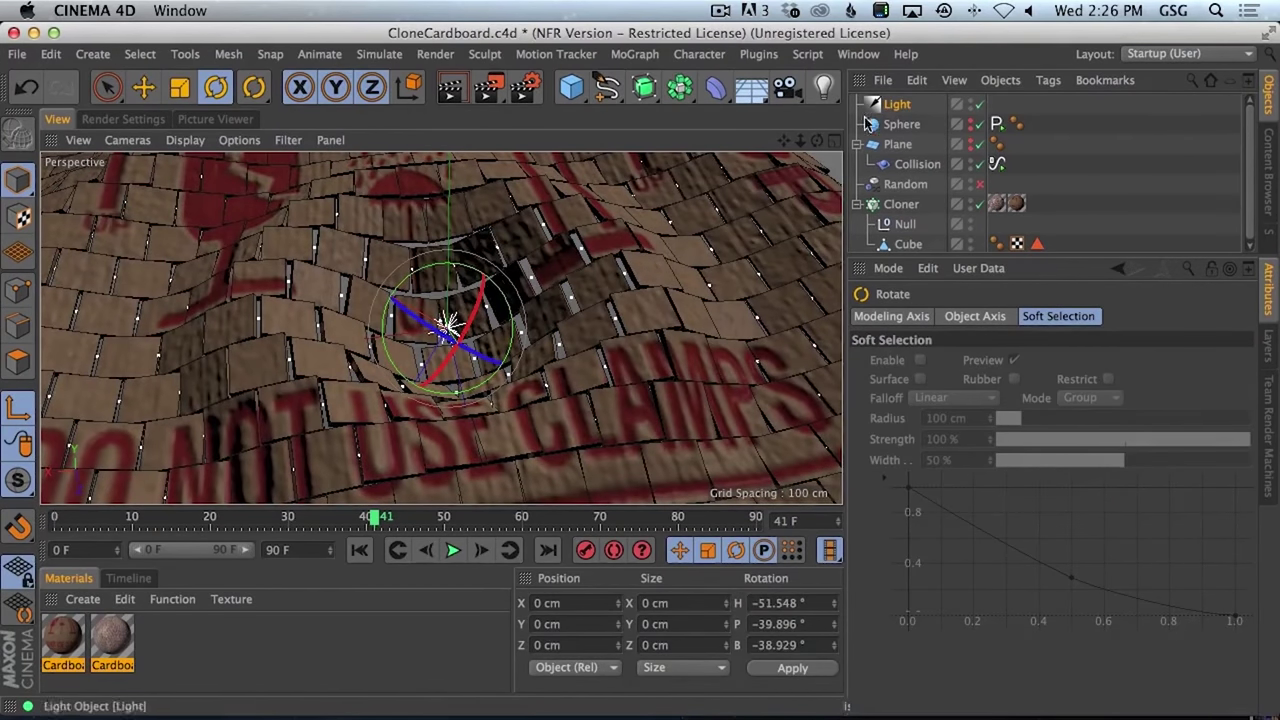
click(972, 317)
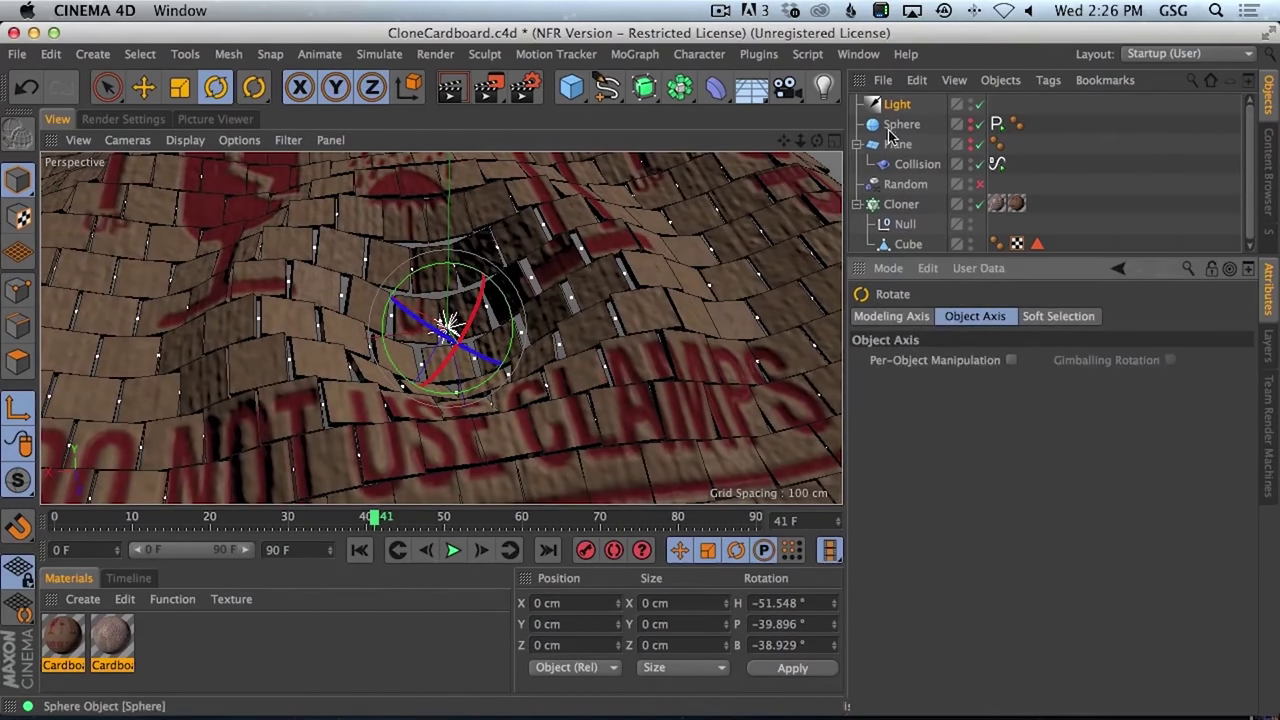
click(1005, 498)
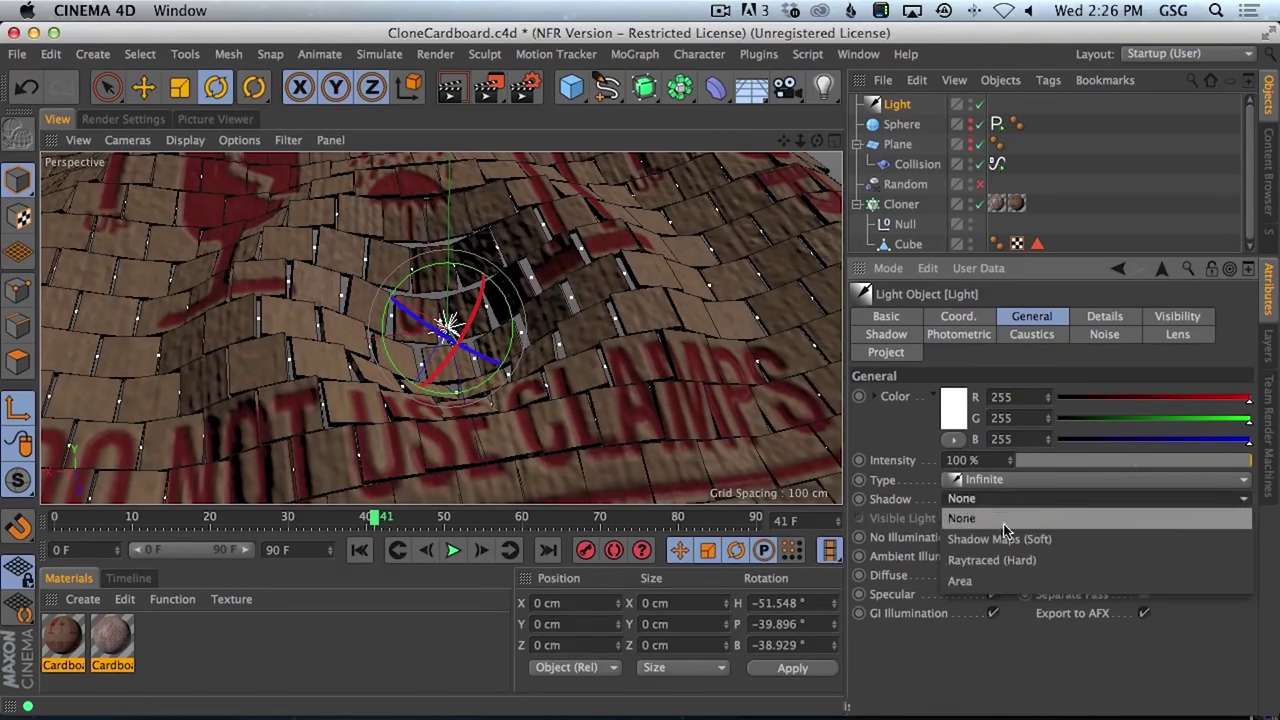
click(1008, 584)
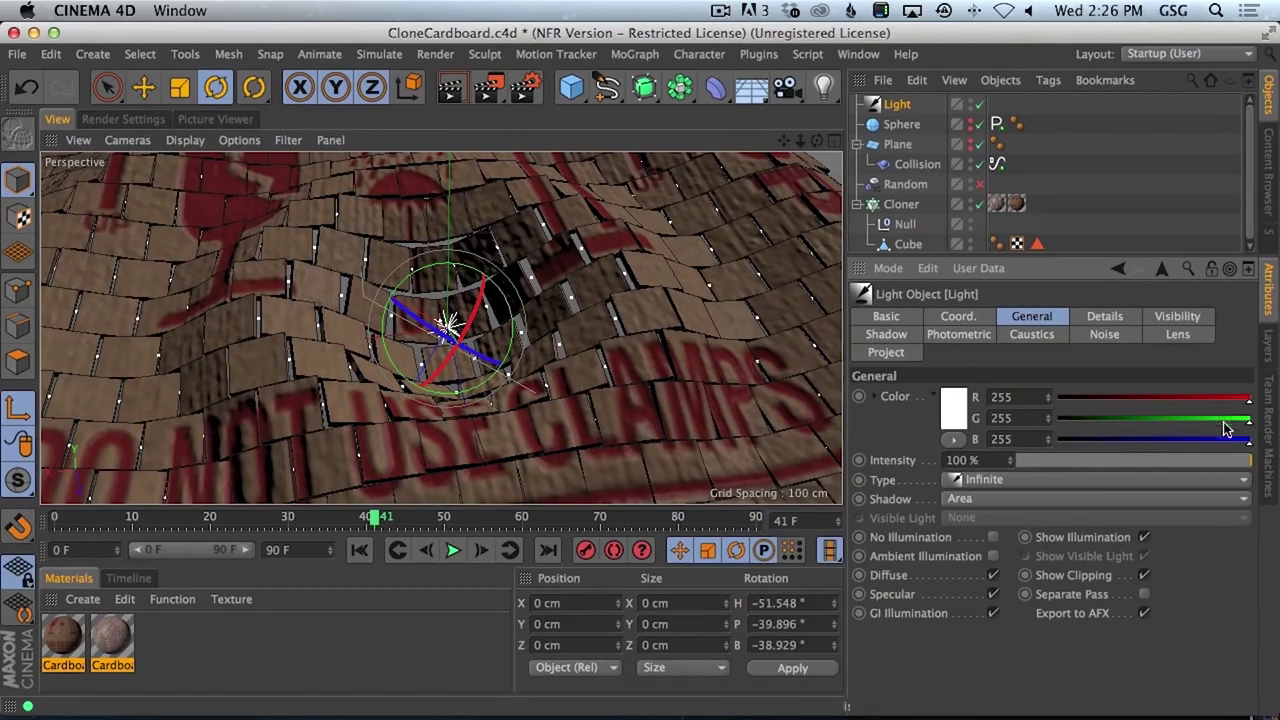
drag(1226, 420, 1207, 420)
drag(1226, 439, 1178, 445)
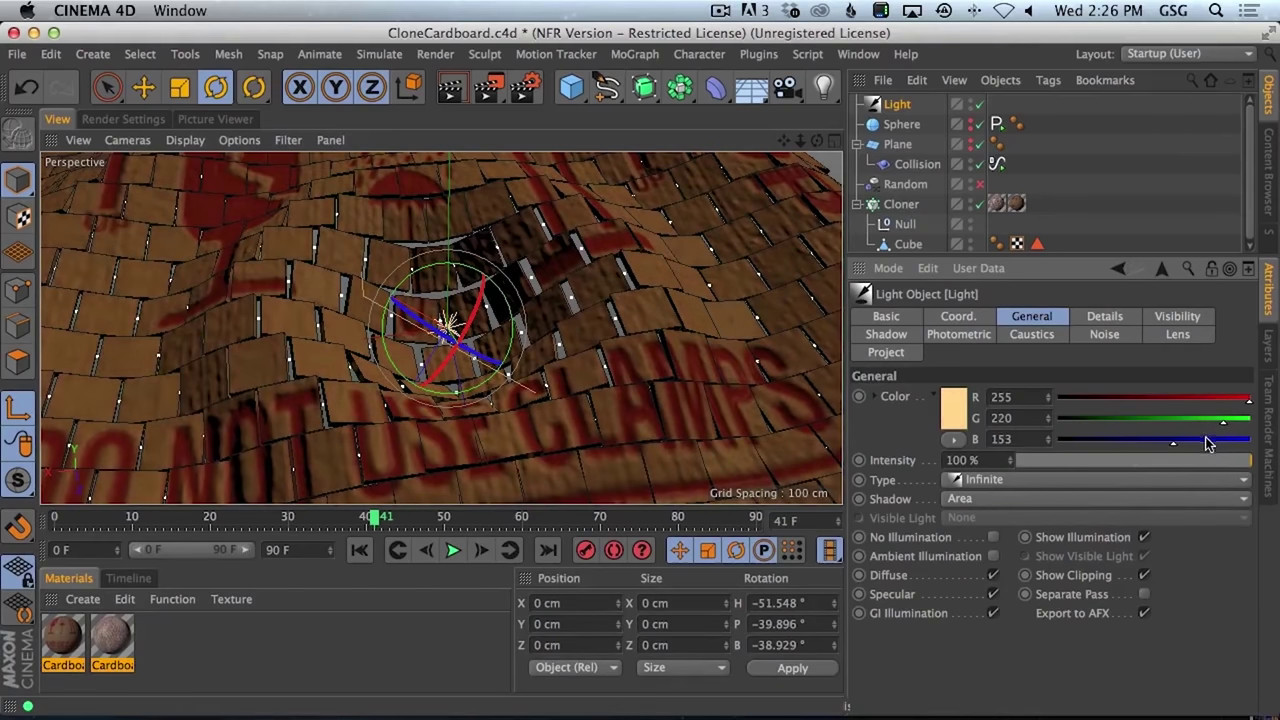
- Add a second light as light-blue ambient illumination at 58 % intensity
click(824, 88)
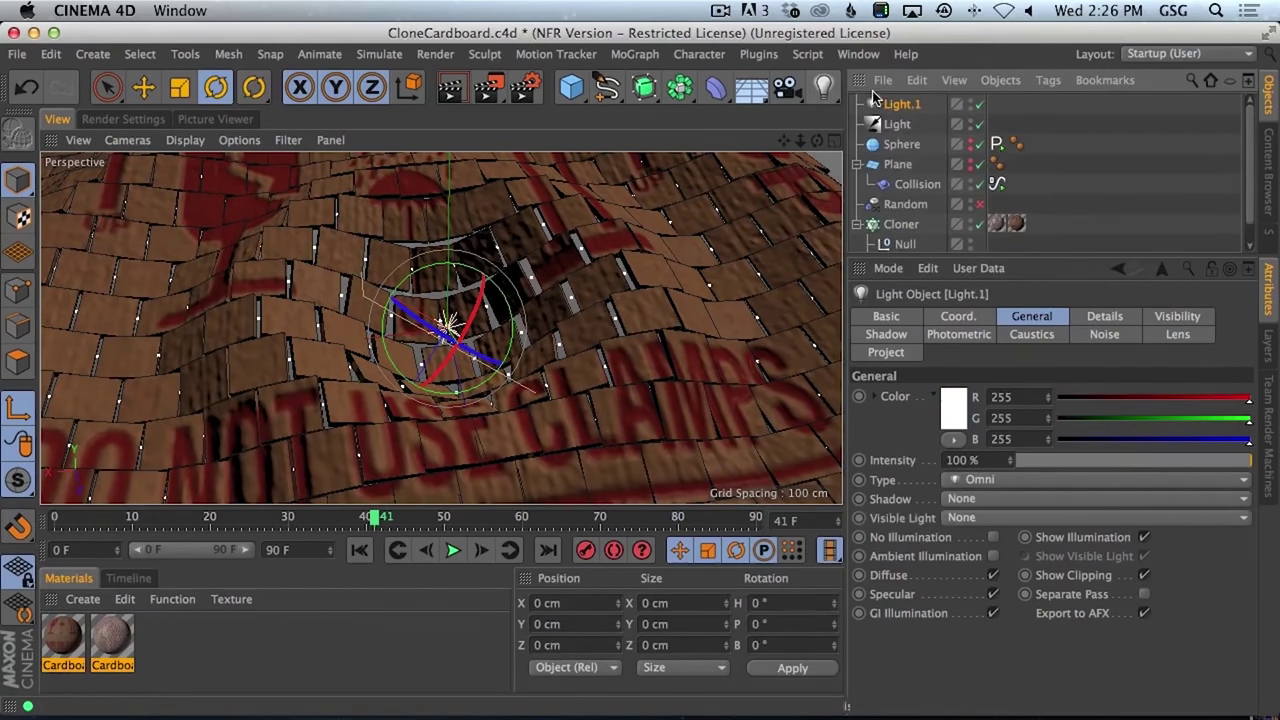
click(993, 556)
drag(1080, 463, 1152, 460)
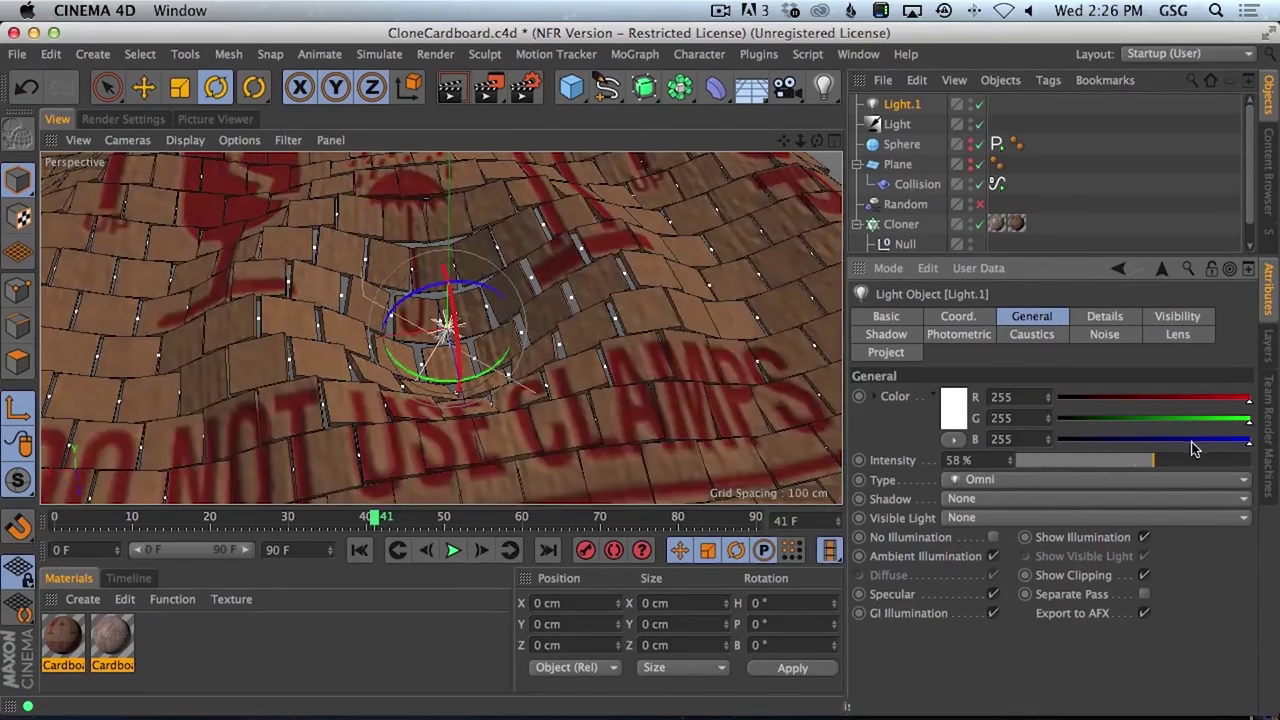
drag(1206, 418, 1199, 428)
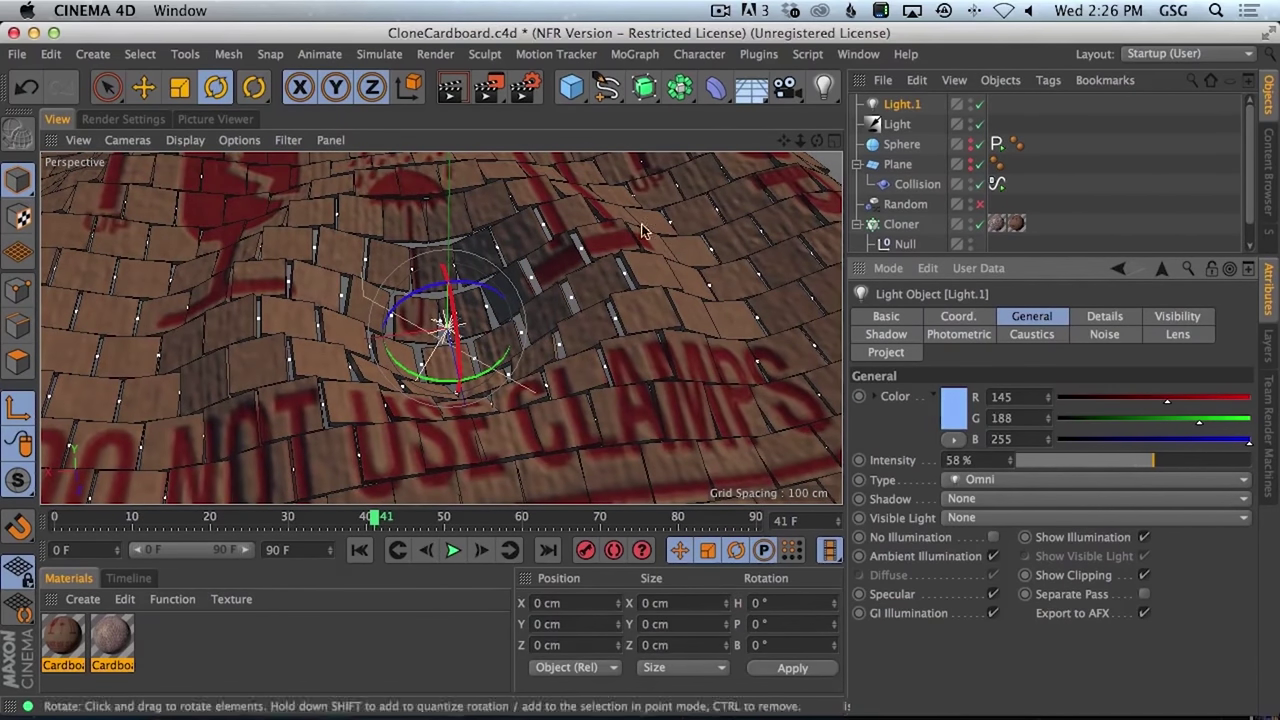
click(450, 88)
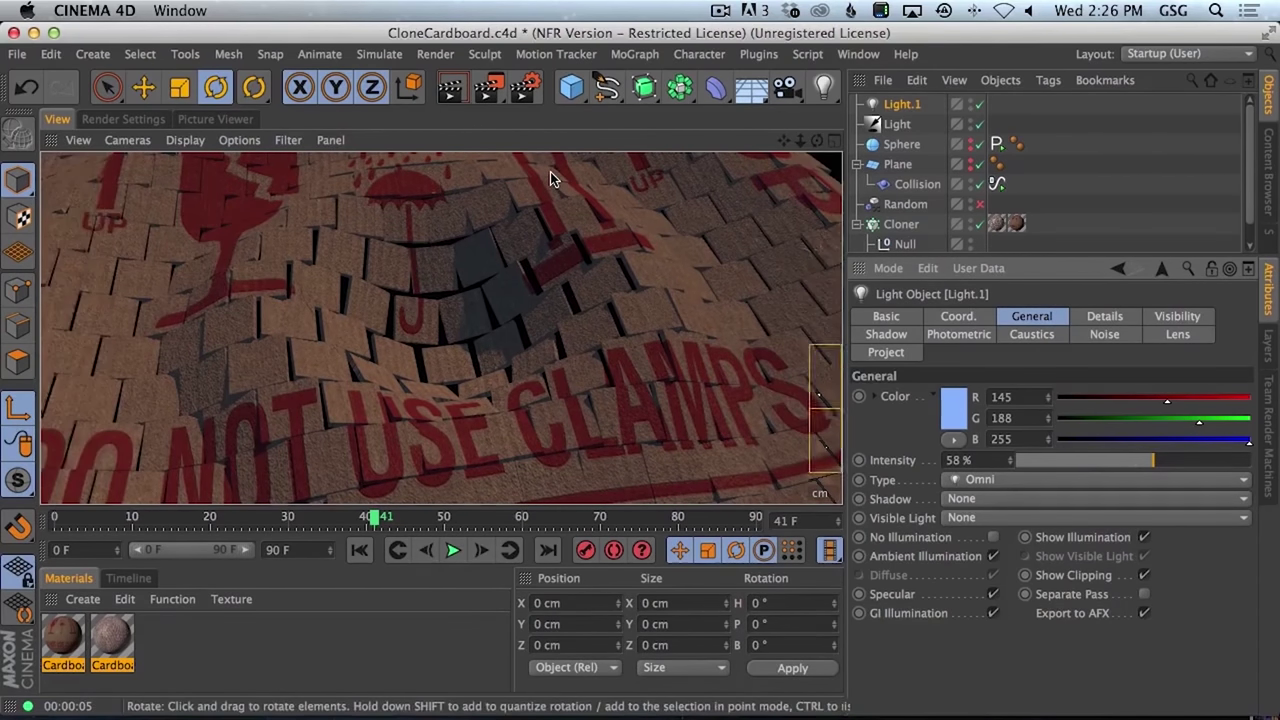
- Switch the renderer to Physical and render a preview of the lit tiles in the perspective view
click(123, 119)
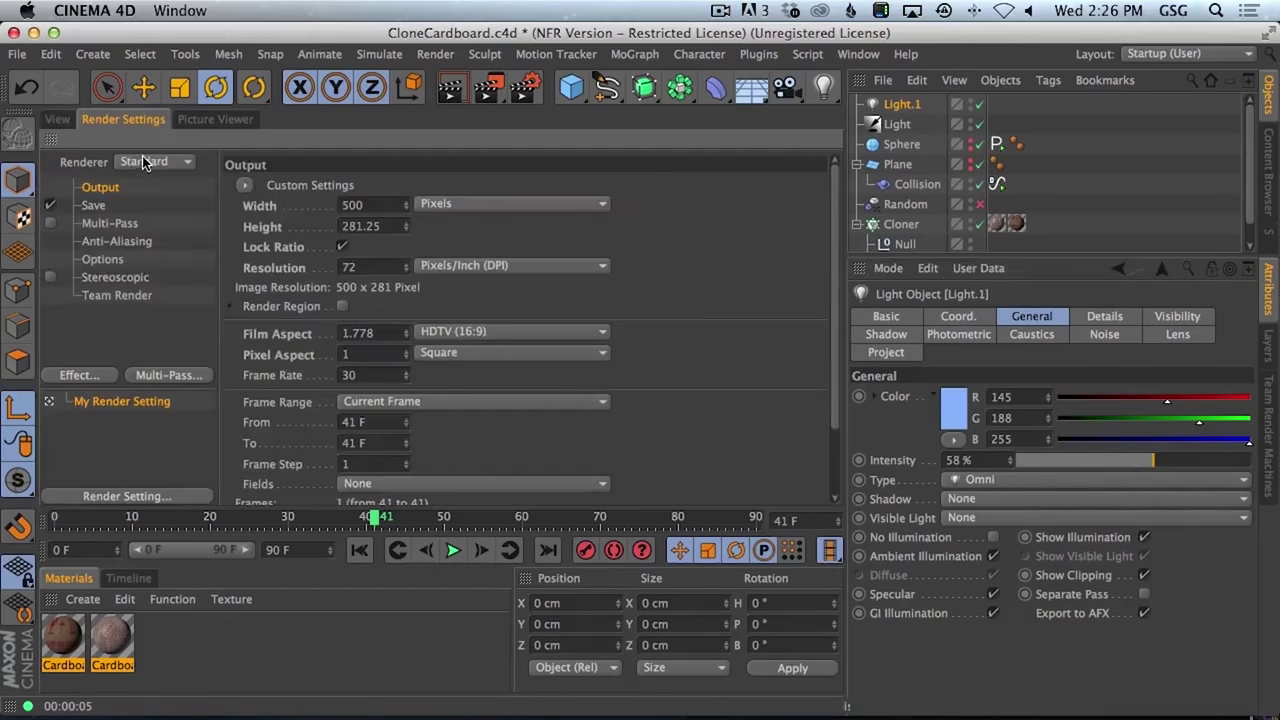
click(148, 162)
click(162, 204)
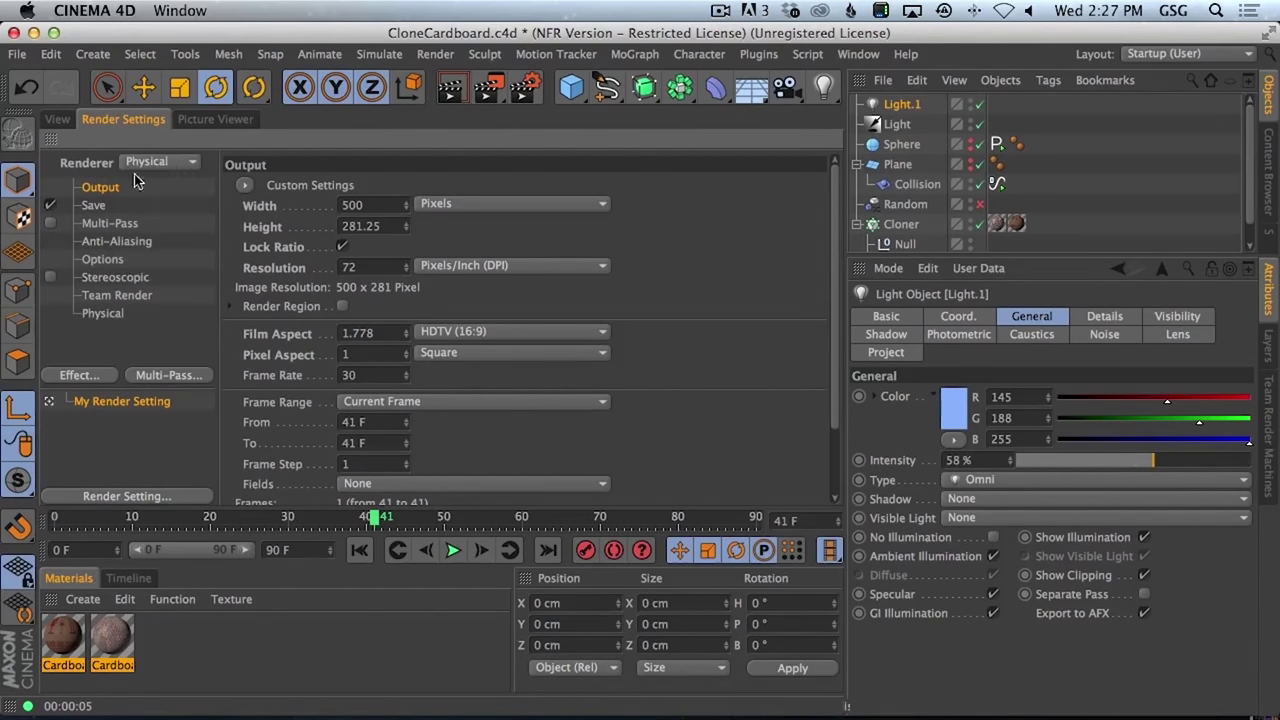
click(58, 120)
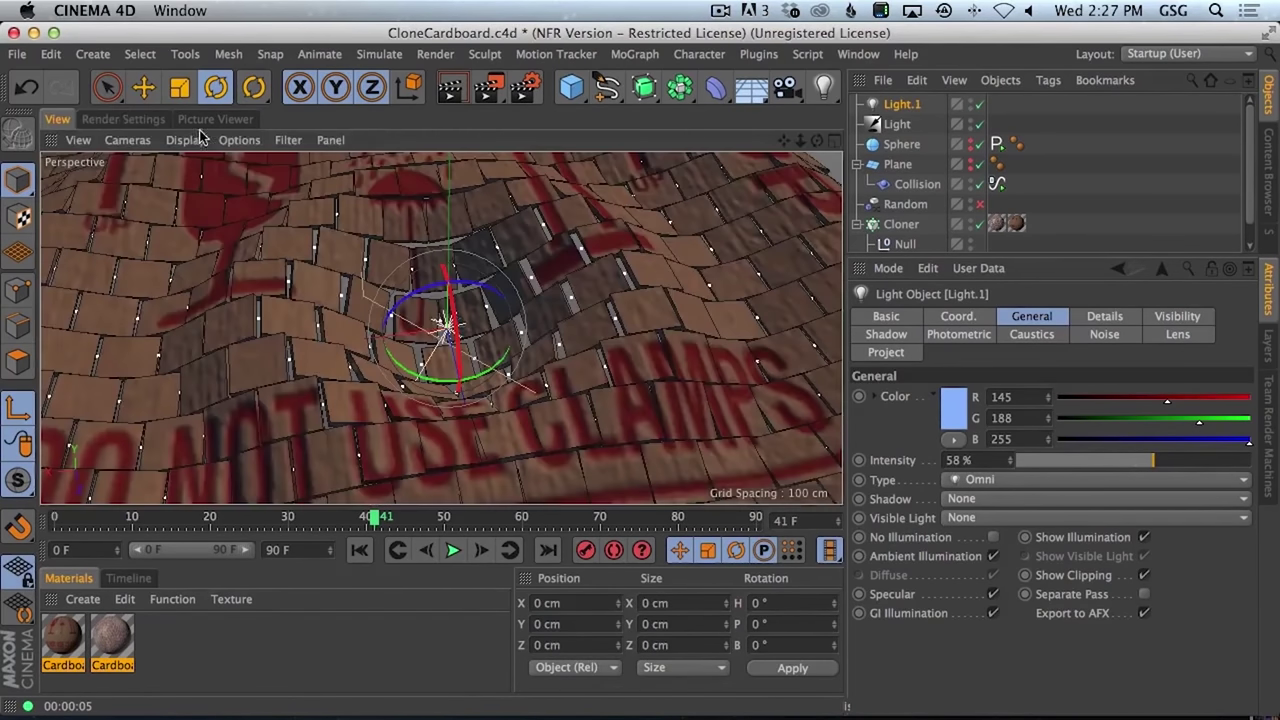
click(450, 88)
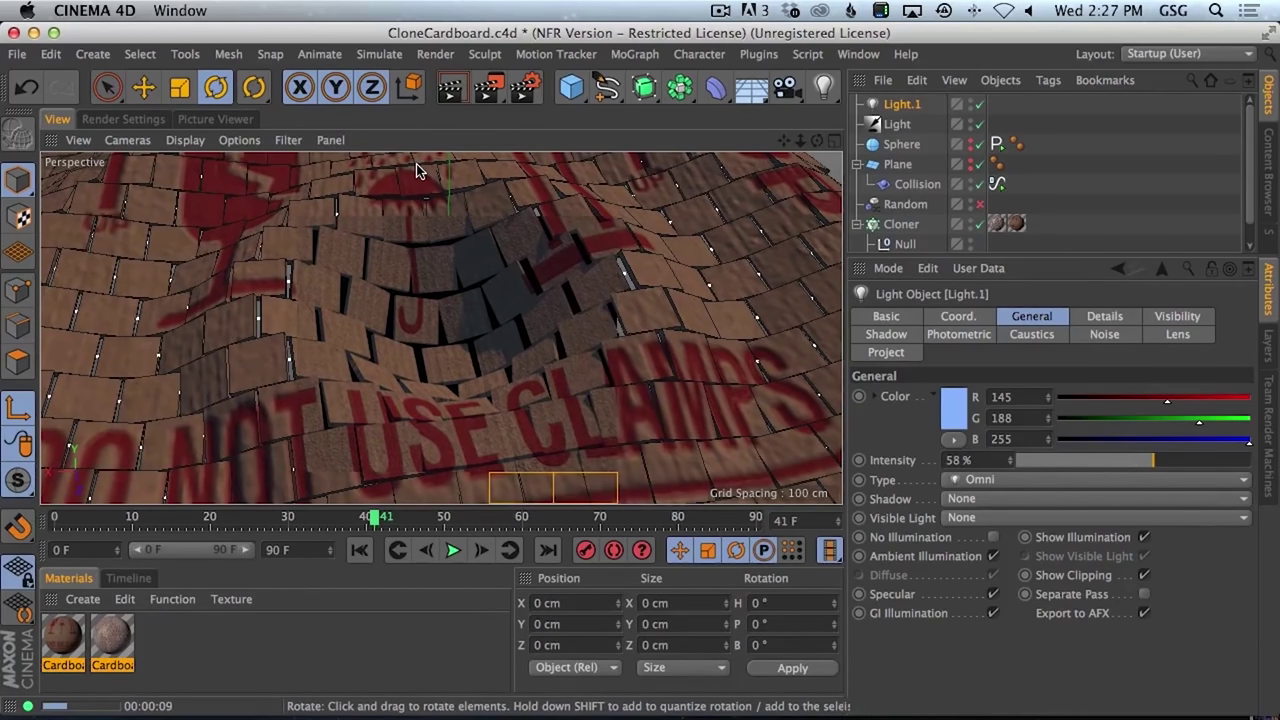
- Brighten the warm infinite light to 135 % and re-render the view
click(897, 124)
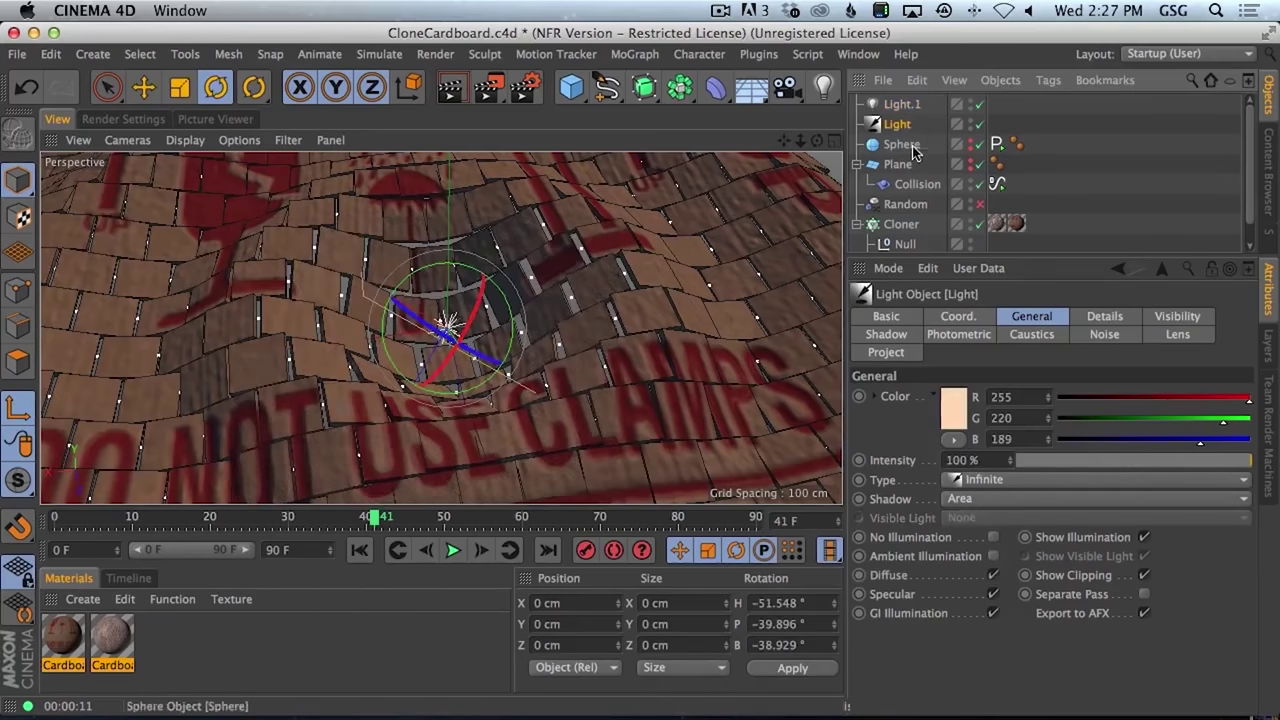
drag(1012, 461, 1037, 430)
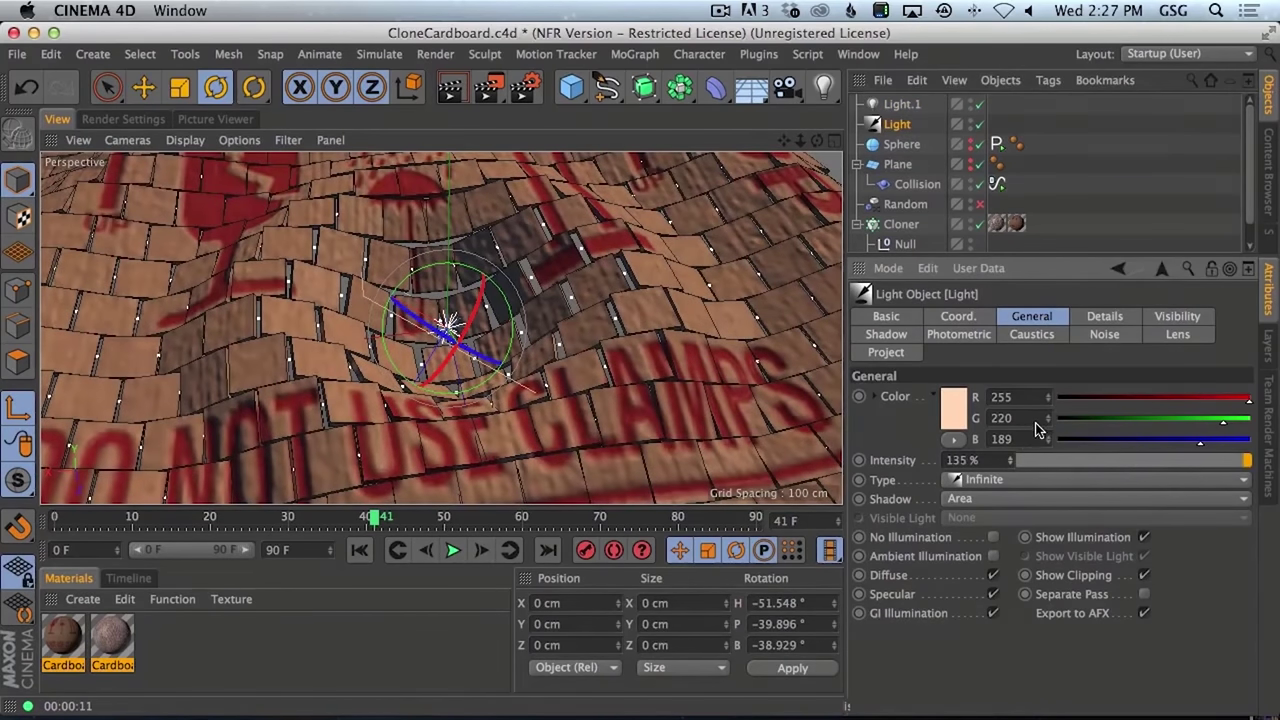
click(452, 88)
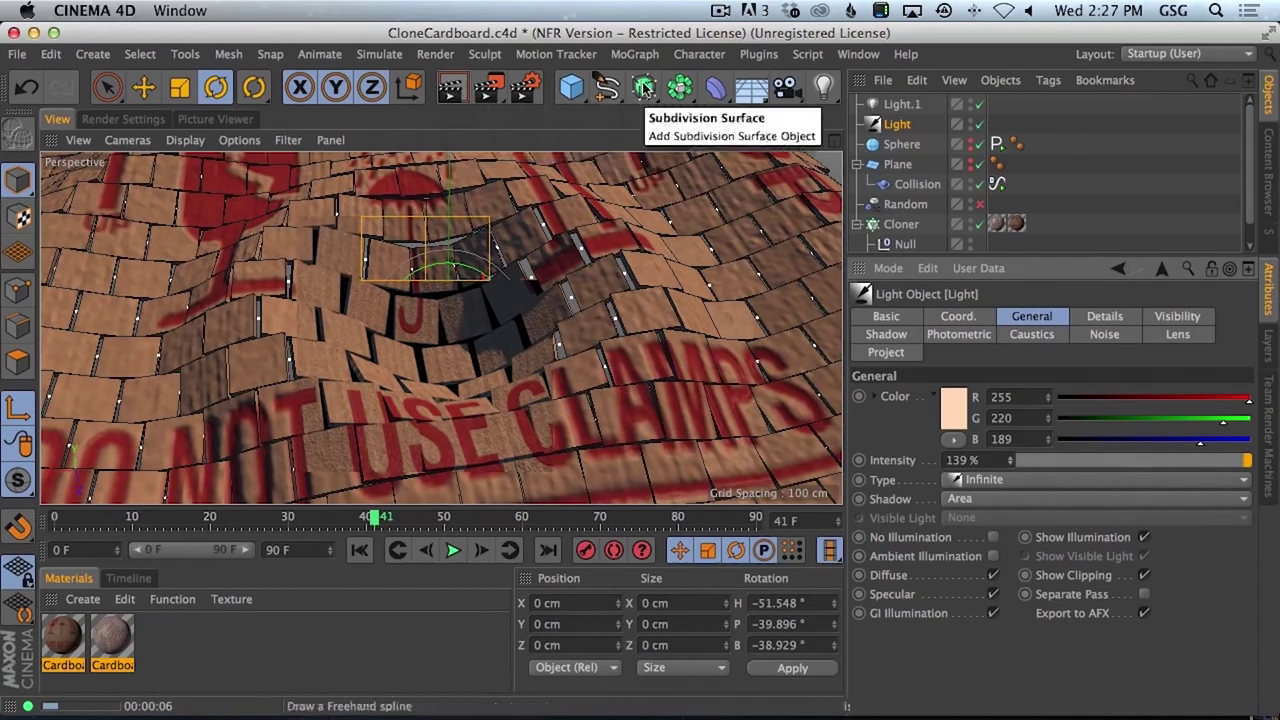
- Re-aim the main light over the tile dip and raise Light.1's intensity to about 69 %
click(905, 122)
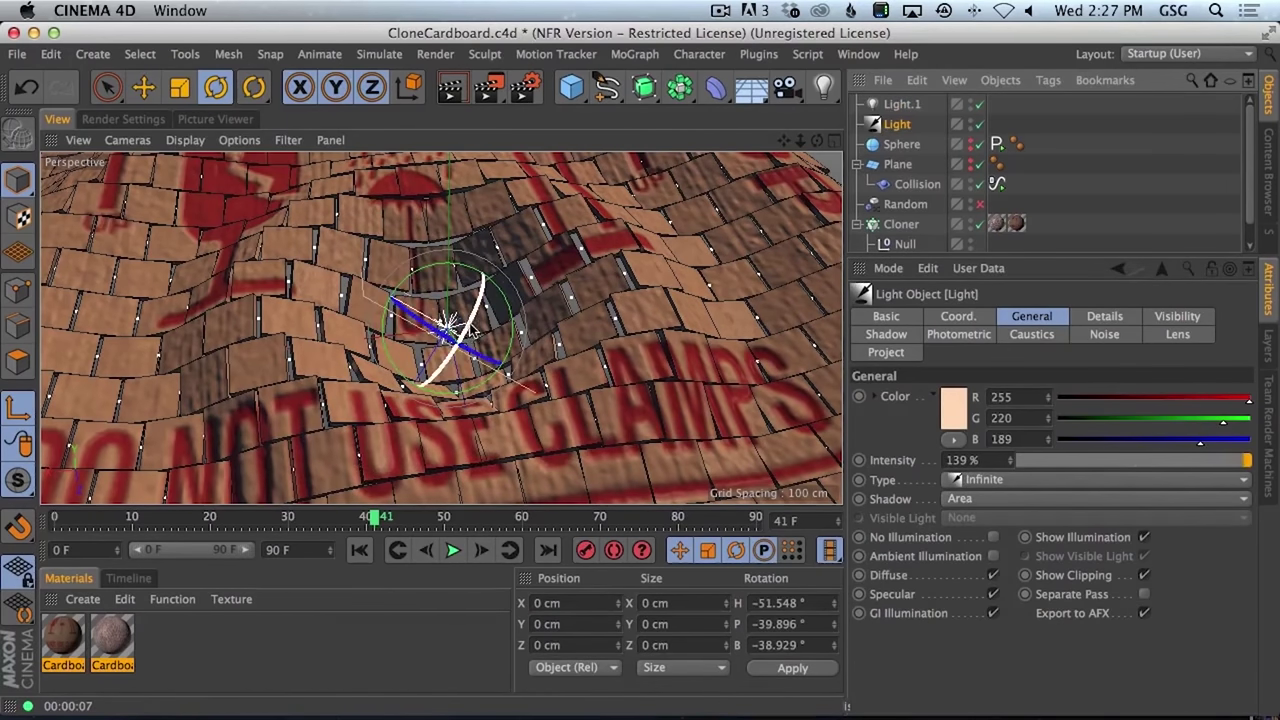
drag(465, 322, 484, 282)
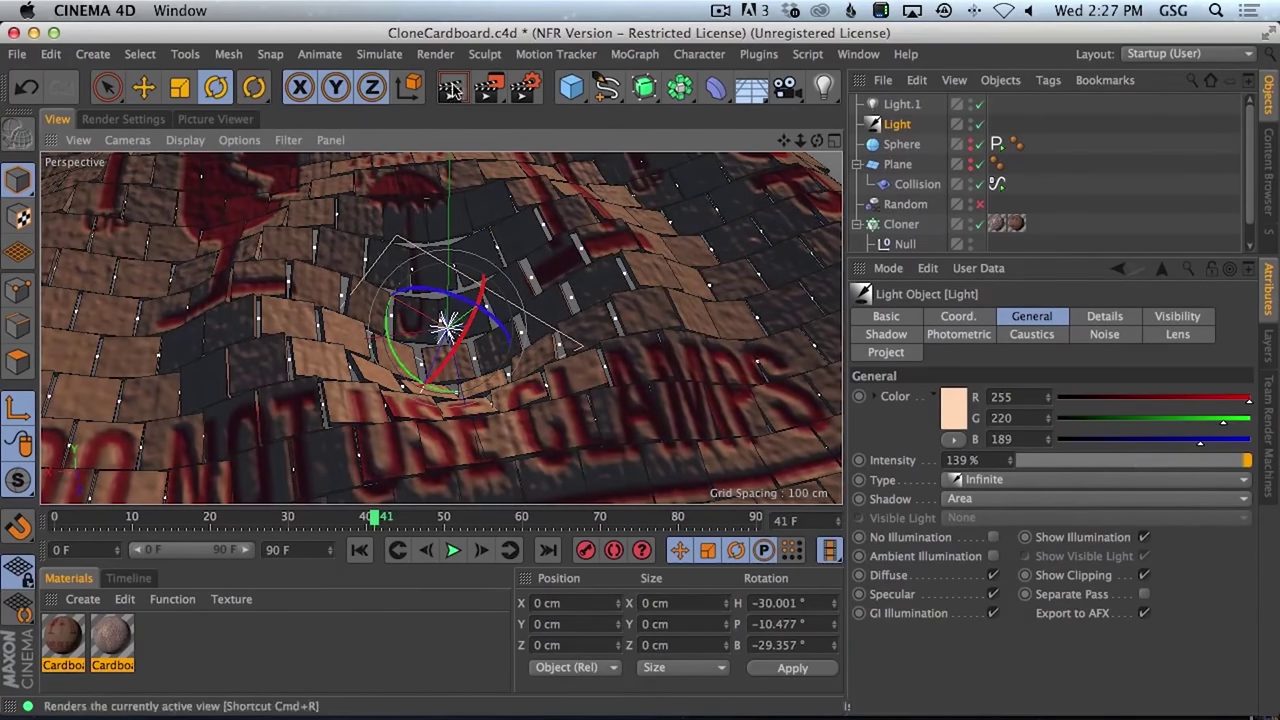
key(ctrl+r)
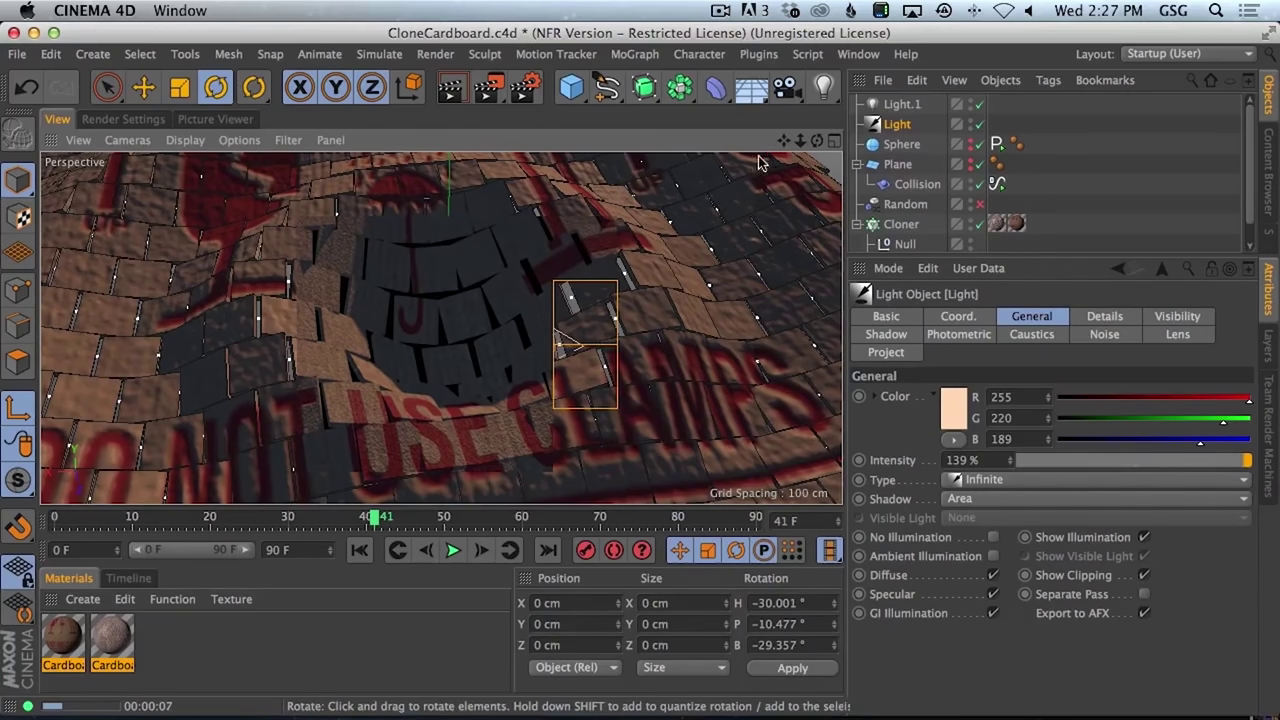
click(900, 105)
drag(1168, 467, 1182, 468)
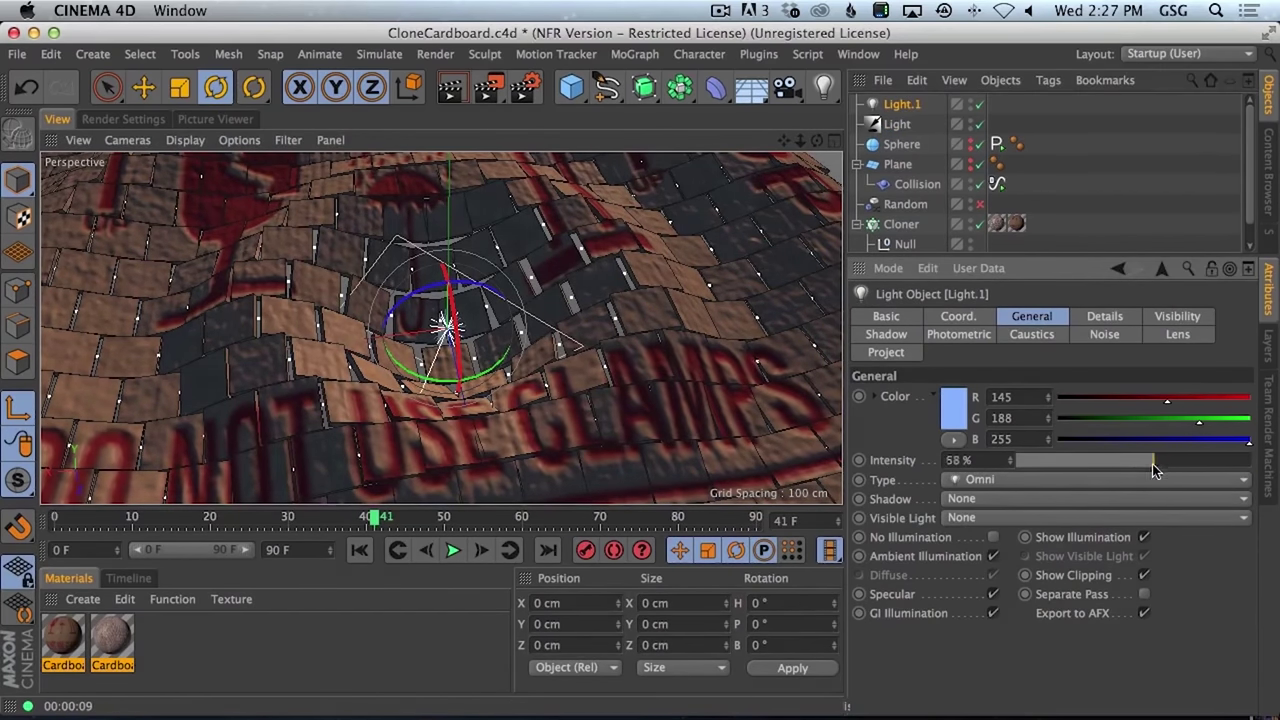
- Add Ambient Occlusion as a render effect in the Render Settings
click(123, 119)
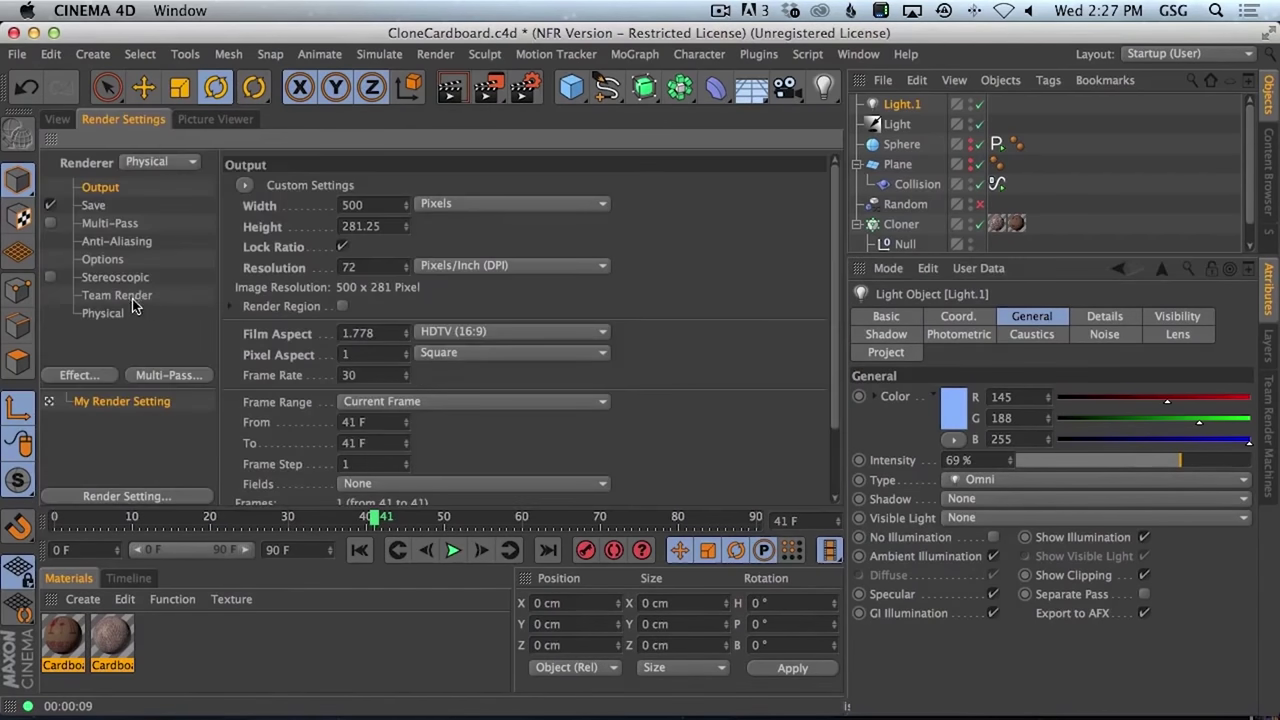
click(85, 375)
click(165, 369)
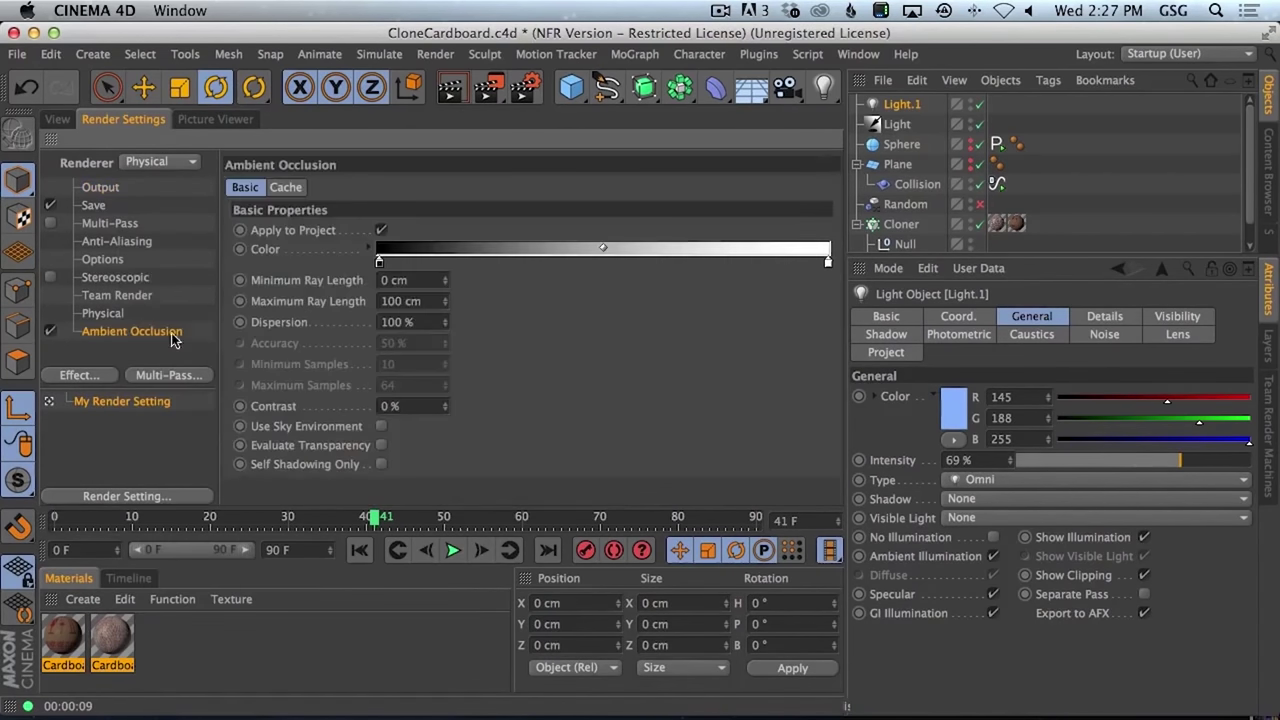
click(57, 119)
- Rewind and play the tile simulation, and start an interactive viewport render
drag(283, 518, 5, 478)
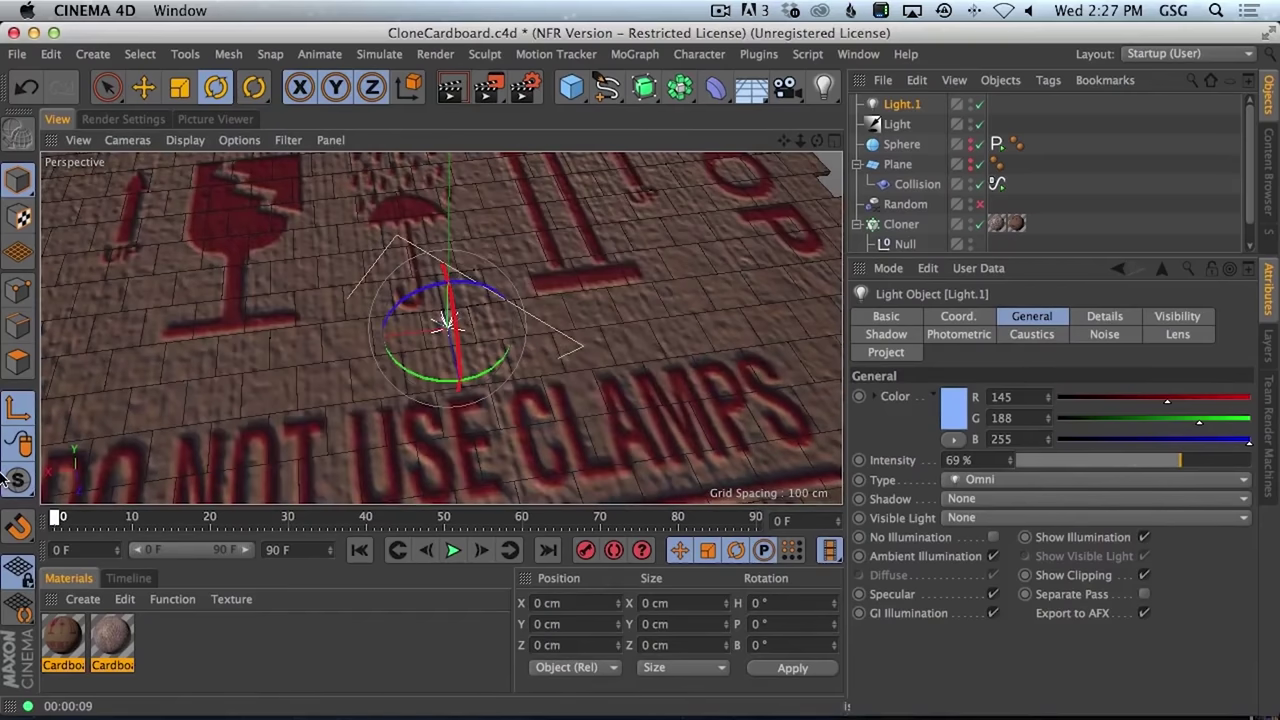
key(F8)
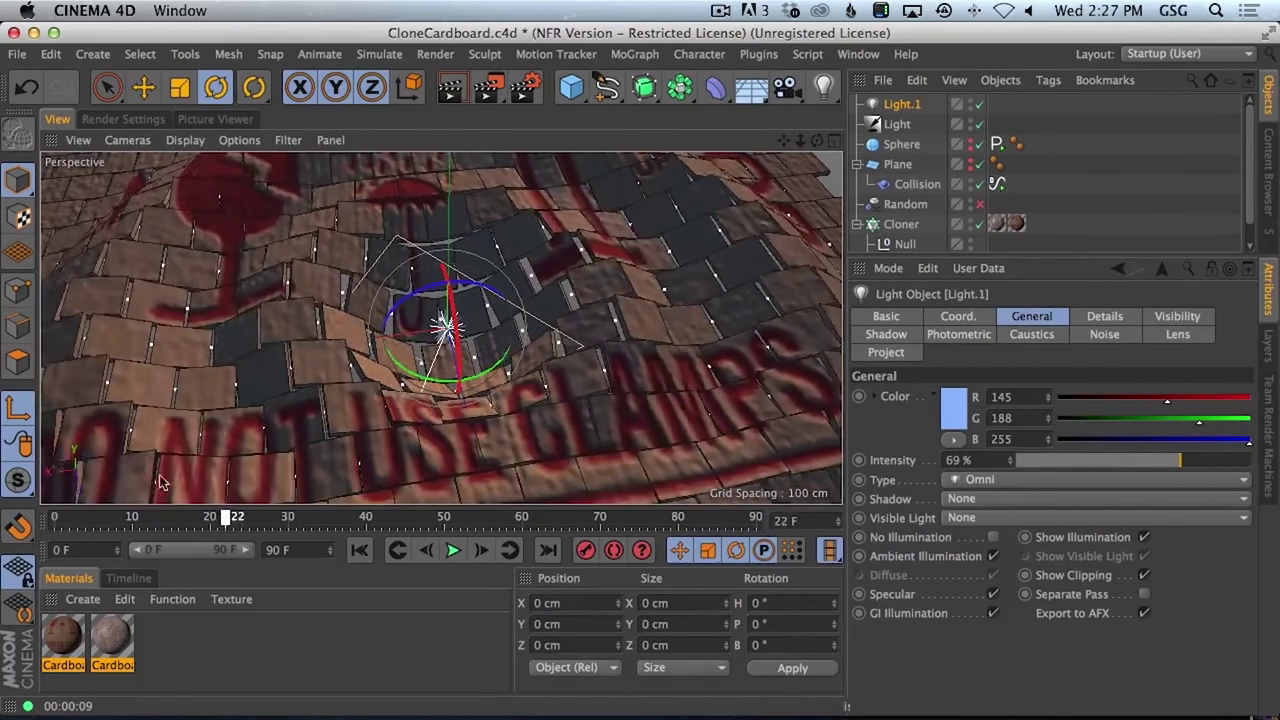
key(shift+f)
click(451, 88)
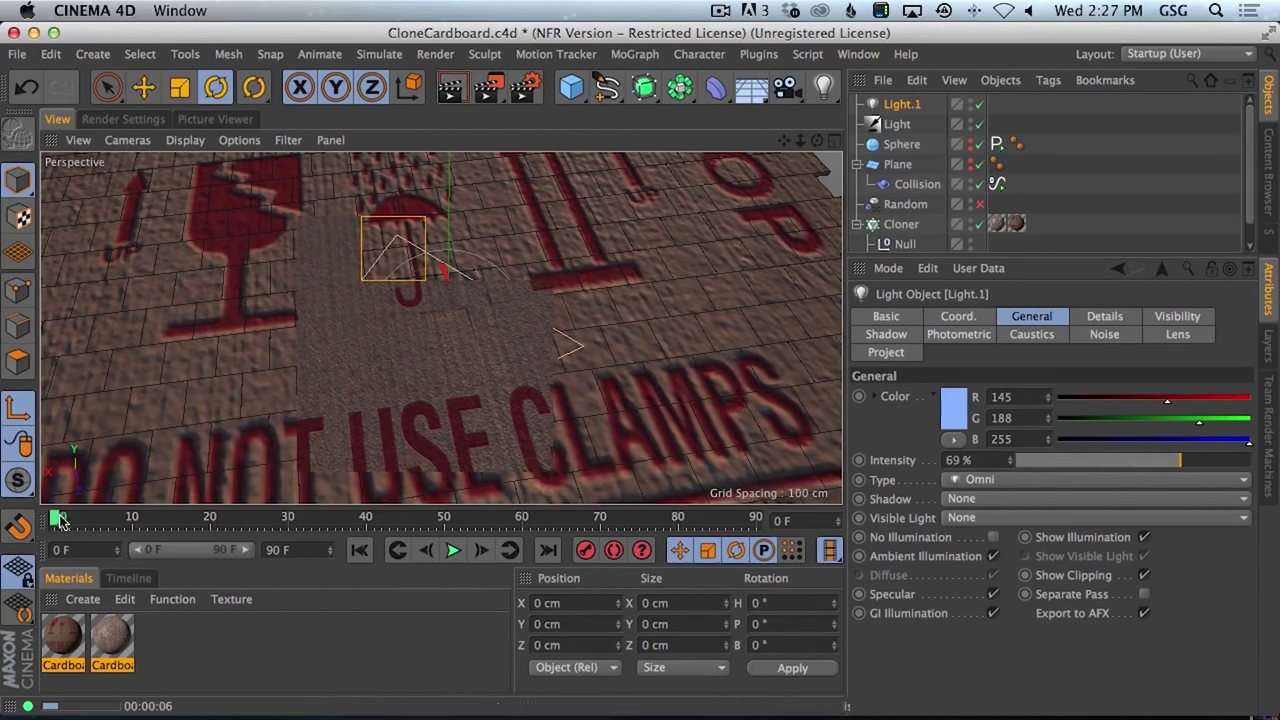
key(F8)
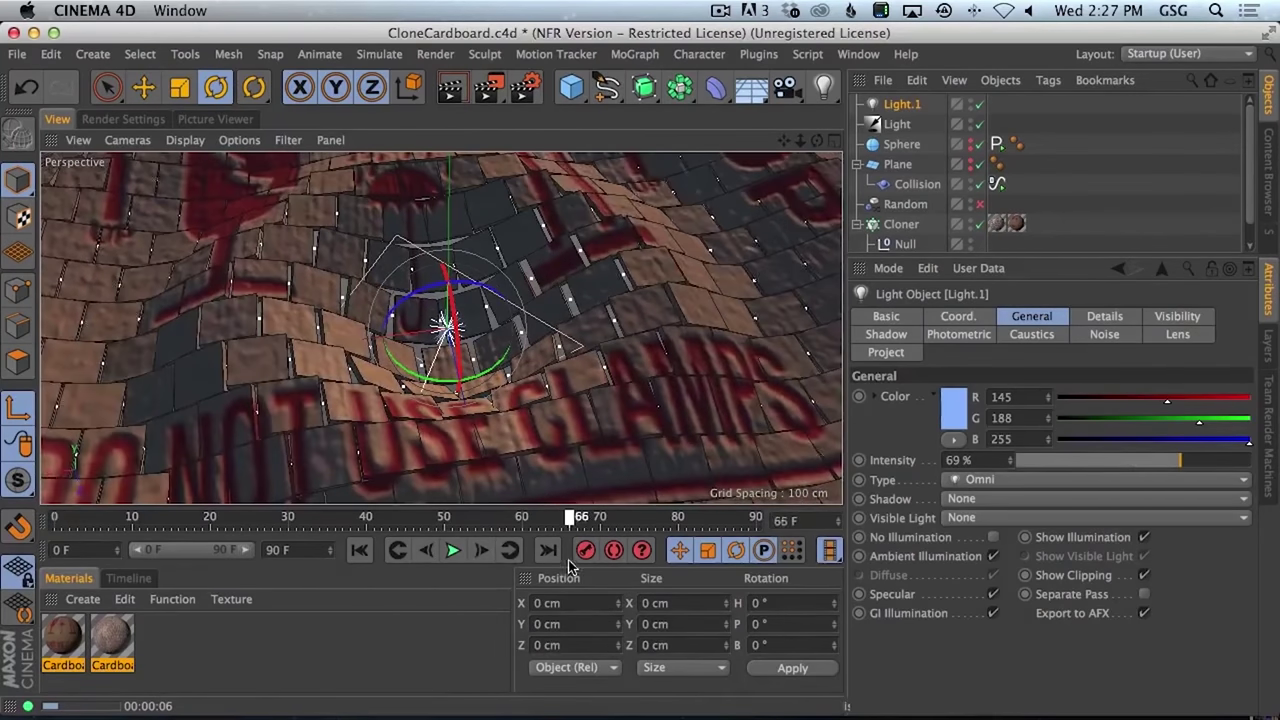
- Orbit to a new angle on the tiles and add a Camera at that viewpoint
key(3)
drag(522, 236, 686, 271)
key(2)
key(3)
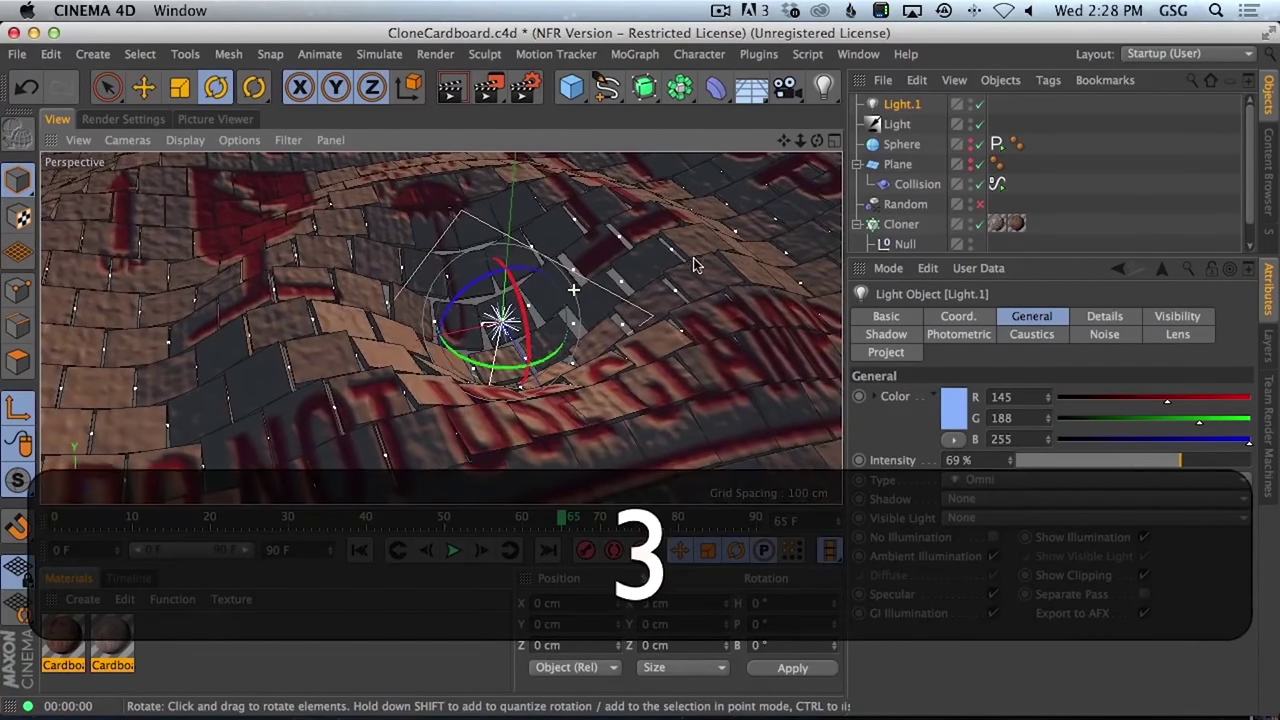
click(897, 124)
drag(770, 84, 872, 112)
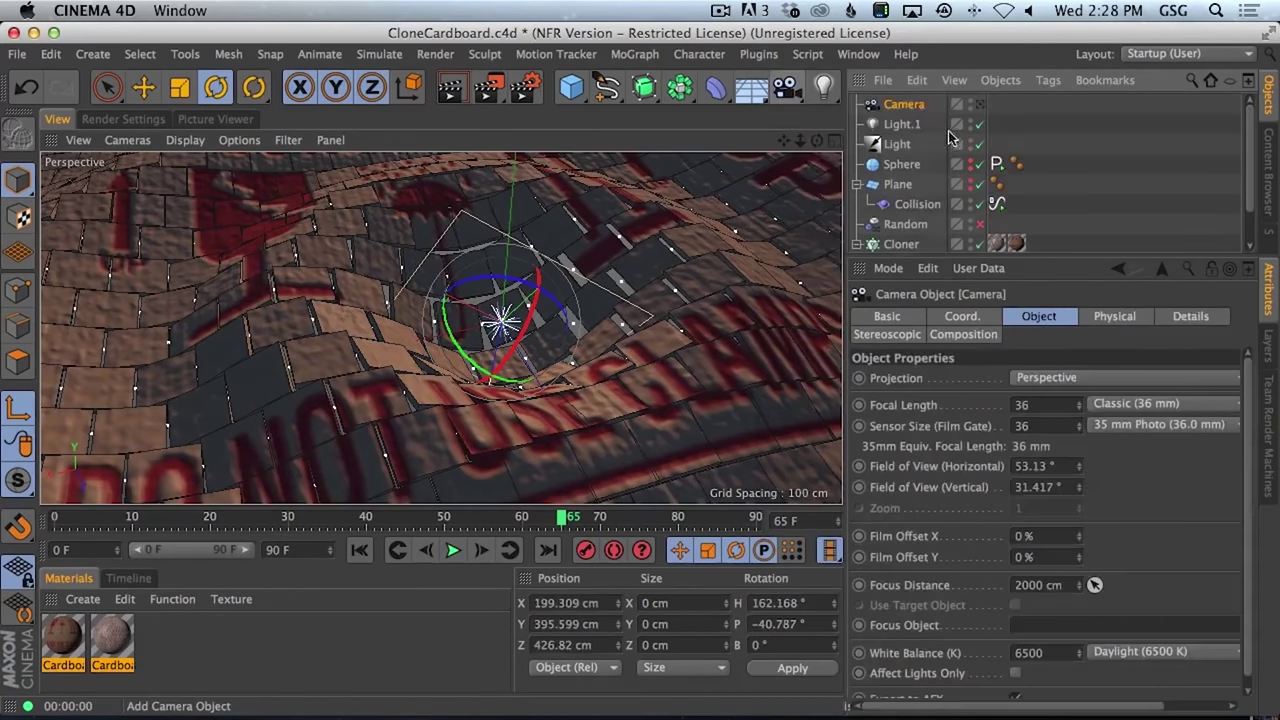
- Set the new Camera's focal length to 60 mm
click(1036, 389)
click(1040, 376)
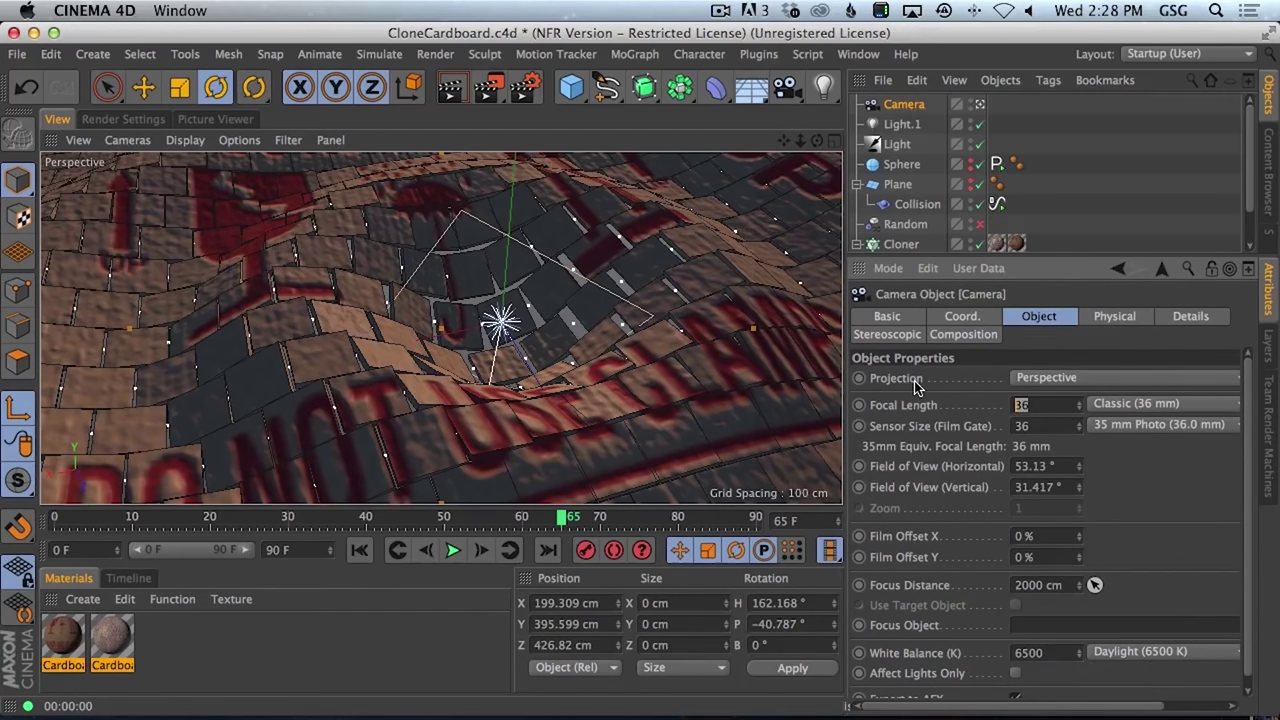
text(60)
key(Return)
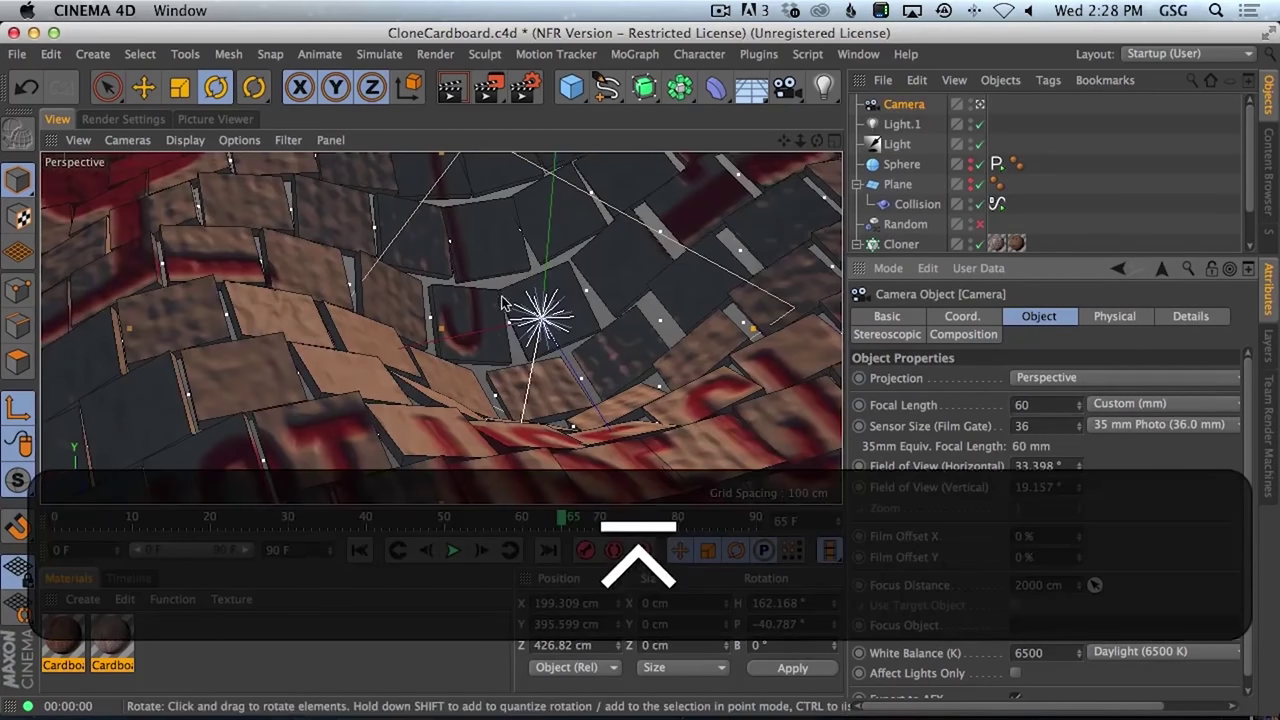
- Dolly and orbit the camera to frame the rippling cardboard tiles
key(2)
drag(590, 330, 690, 320)
key(3)
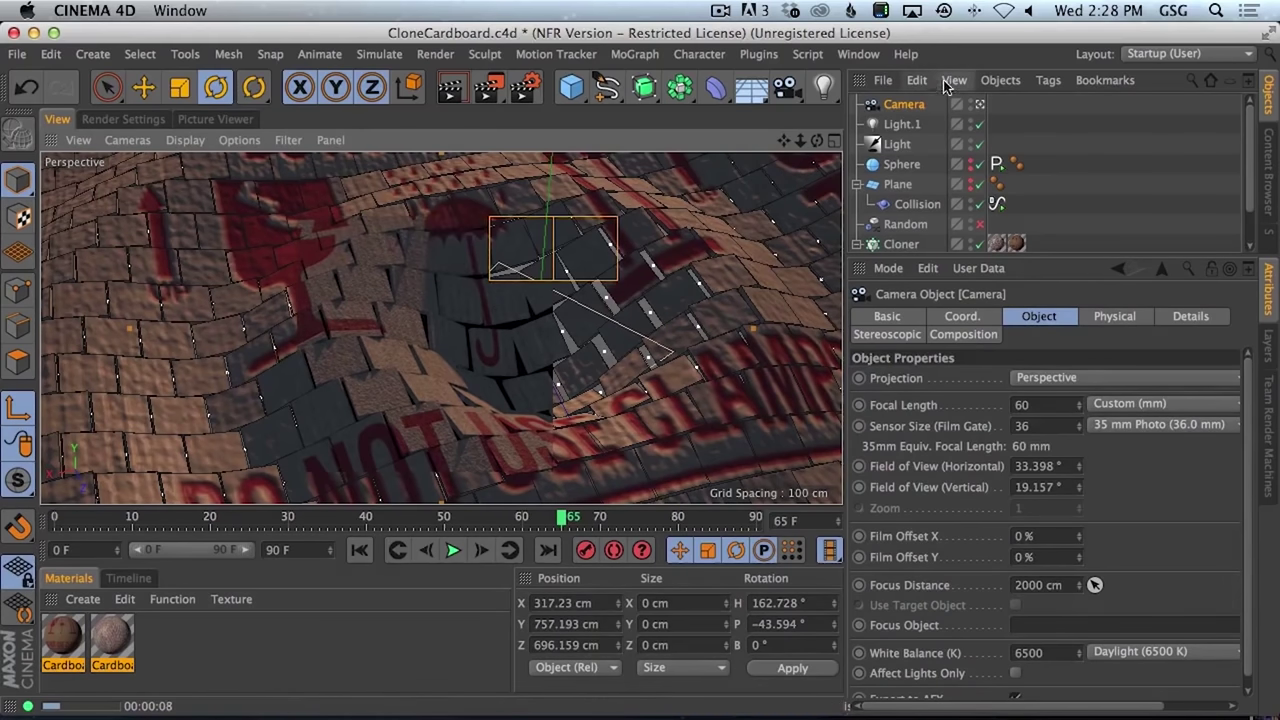
- Raise the main Light to about 192% and preview it with an interactive render
click(897, 144)
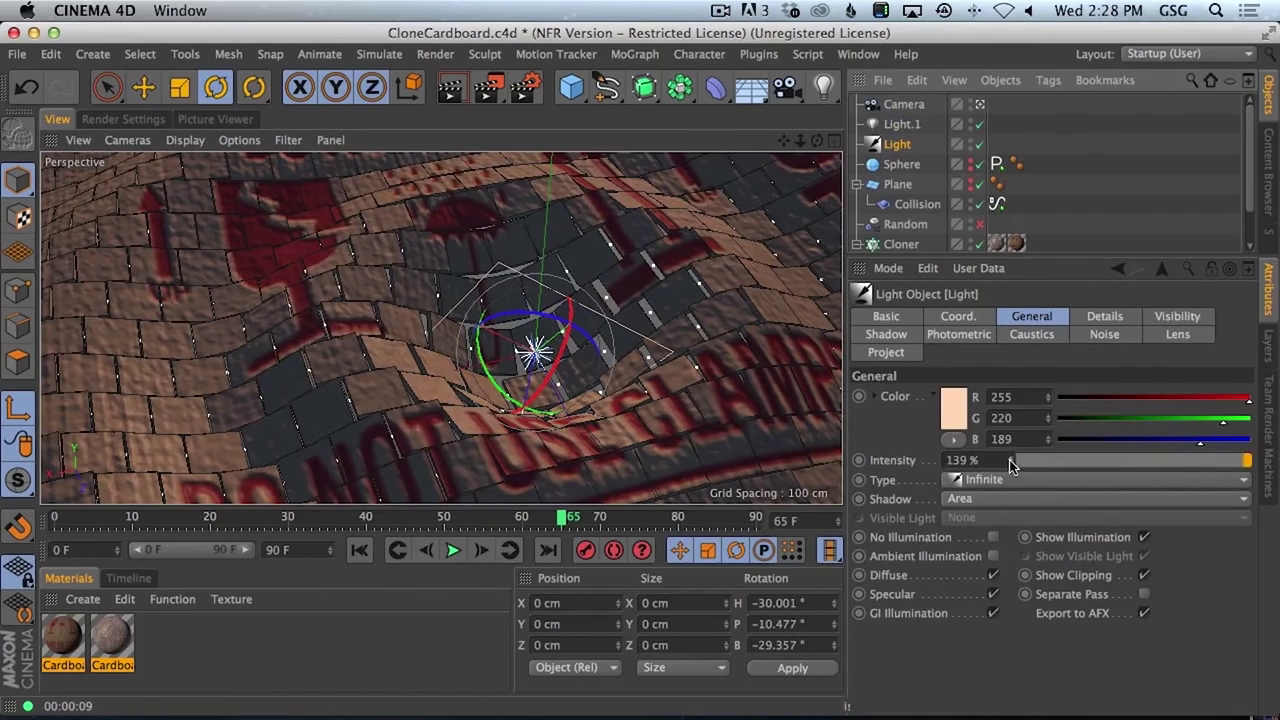
drag(1010, 463, 1040, 404)
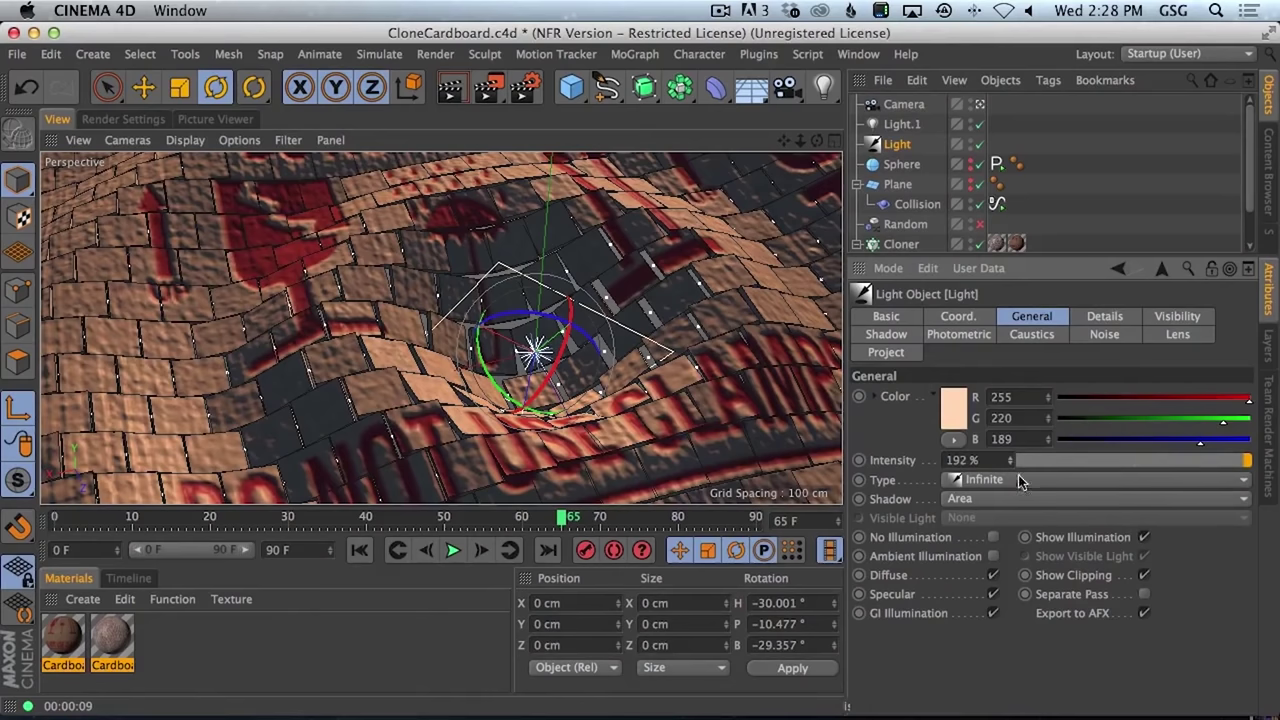
click(447, 90)
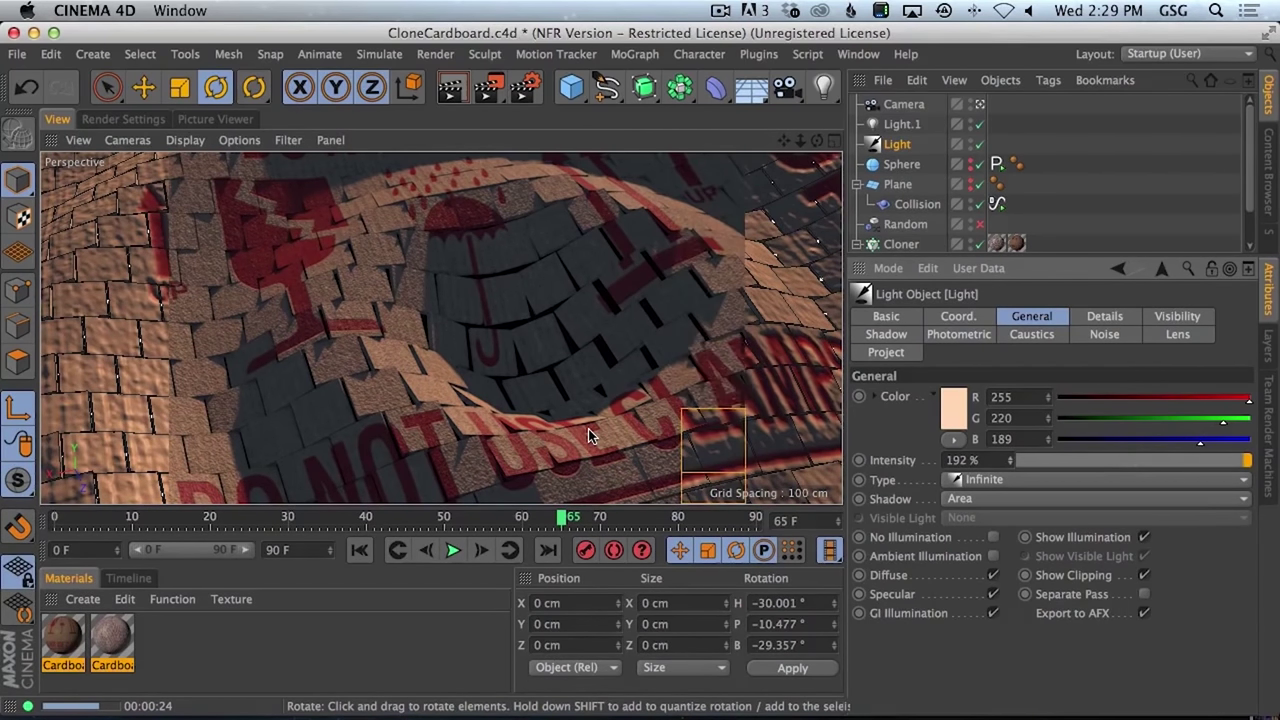
click(895, 144)
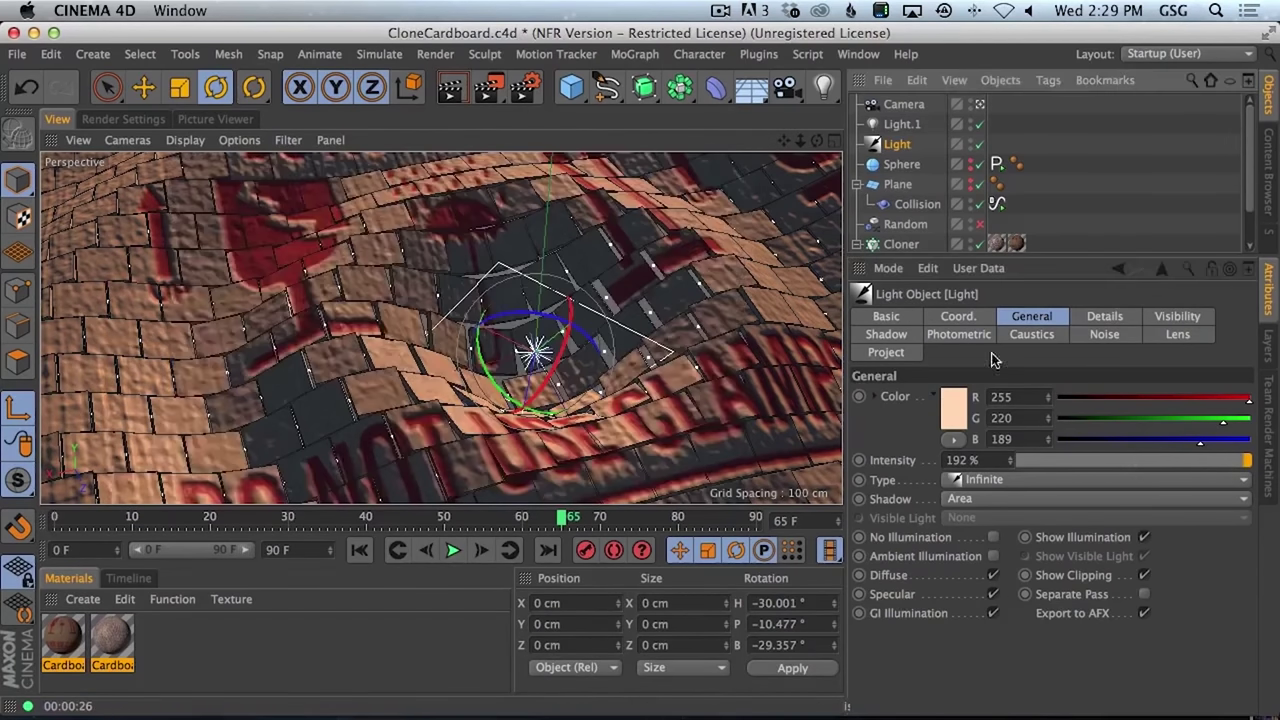
- Set the main Light's intensity to 254% and the blue Light.1's to 91%
drag(1010, 473, 1030, 395)
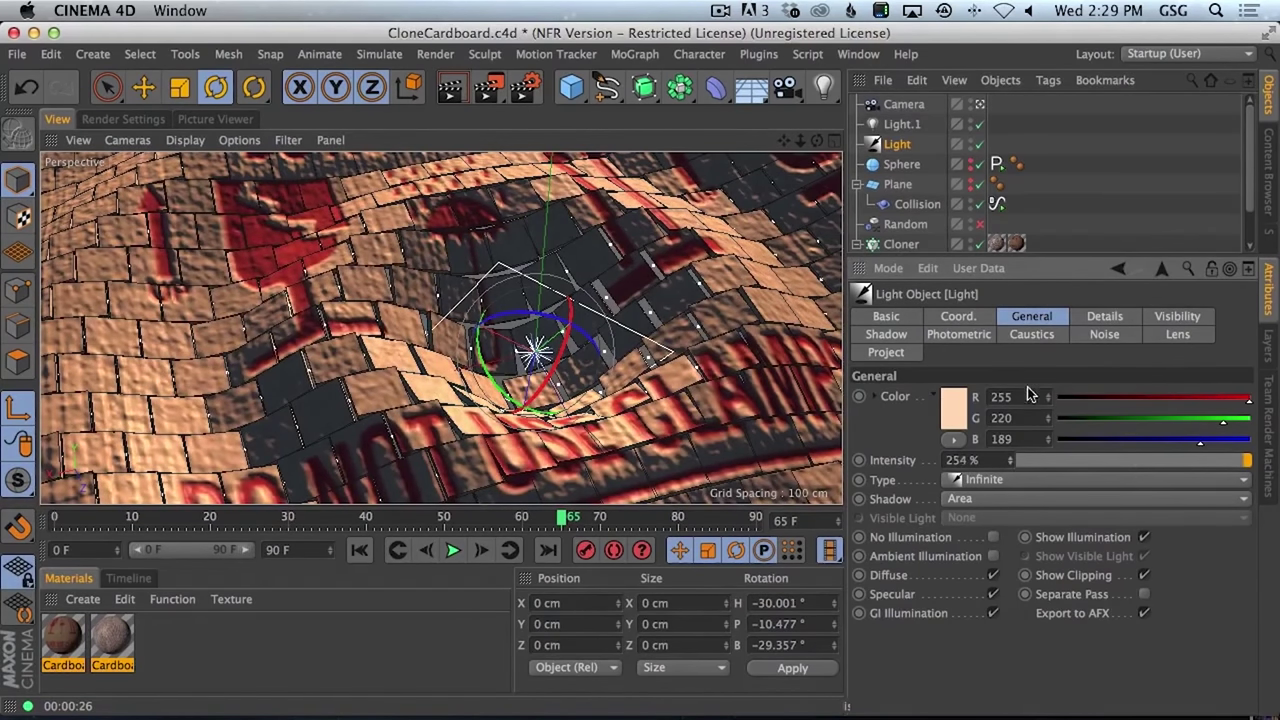
click(895, 124)
drag(1012, 464, 1020, 439)
- Set the Cardboard Box Warnings bump strength to 46%, then rewind to frame 0
double_click(60, 645)
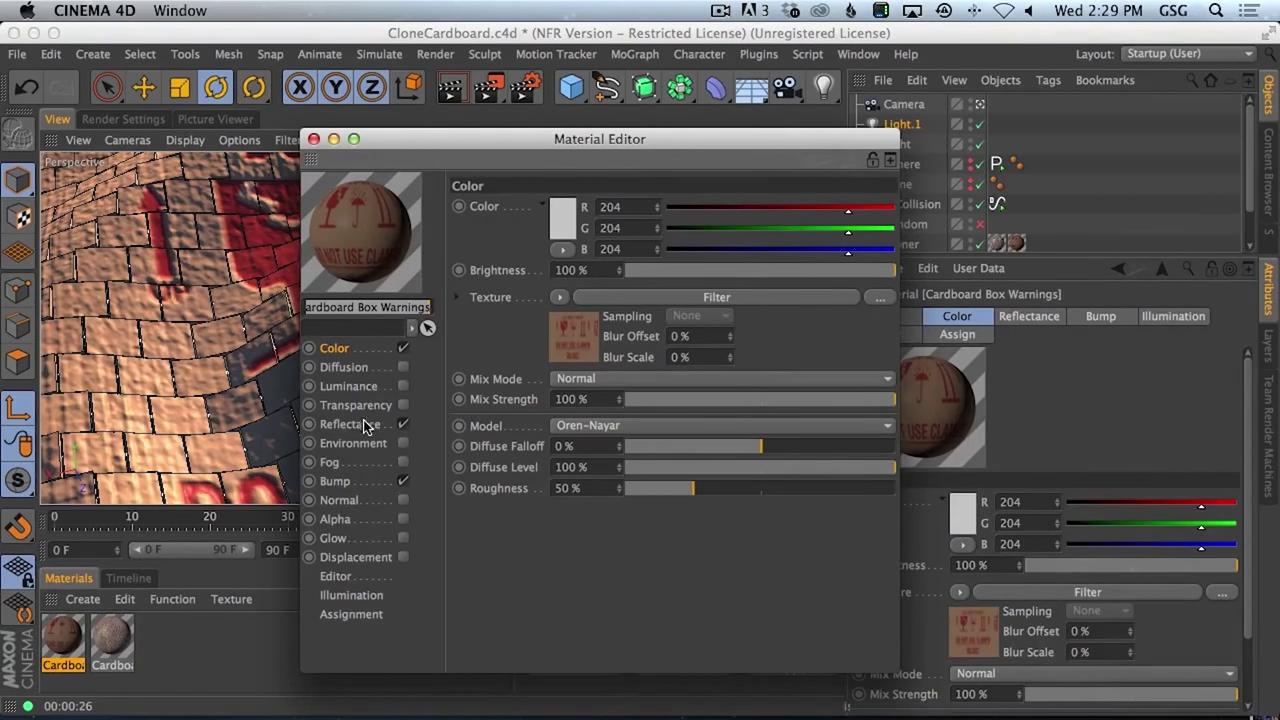
click(365, 484)
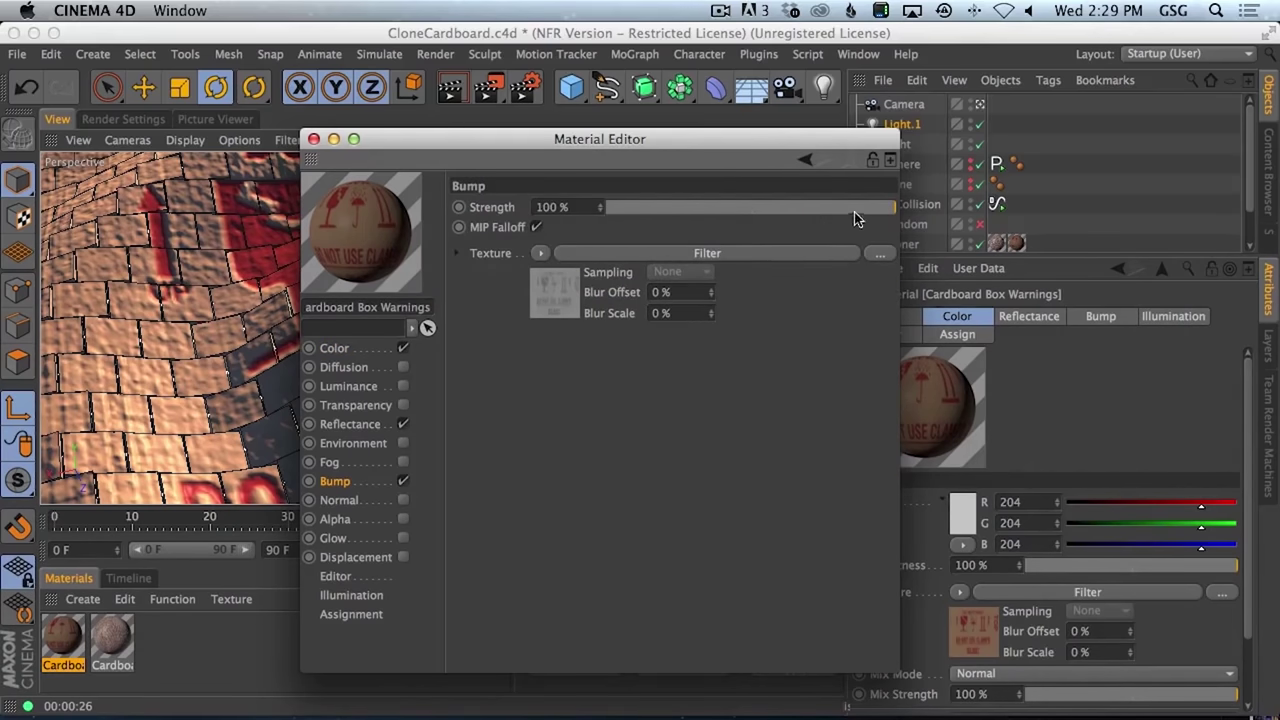
drag(808, 210, 818, 212)
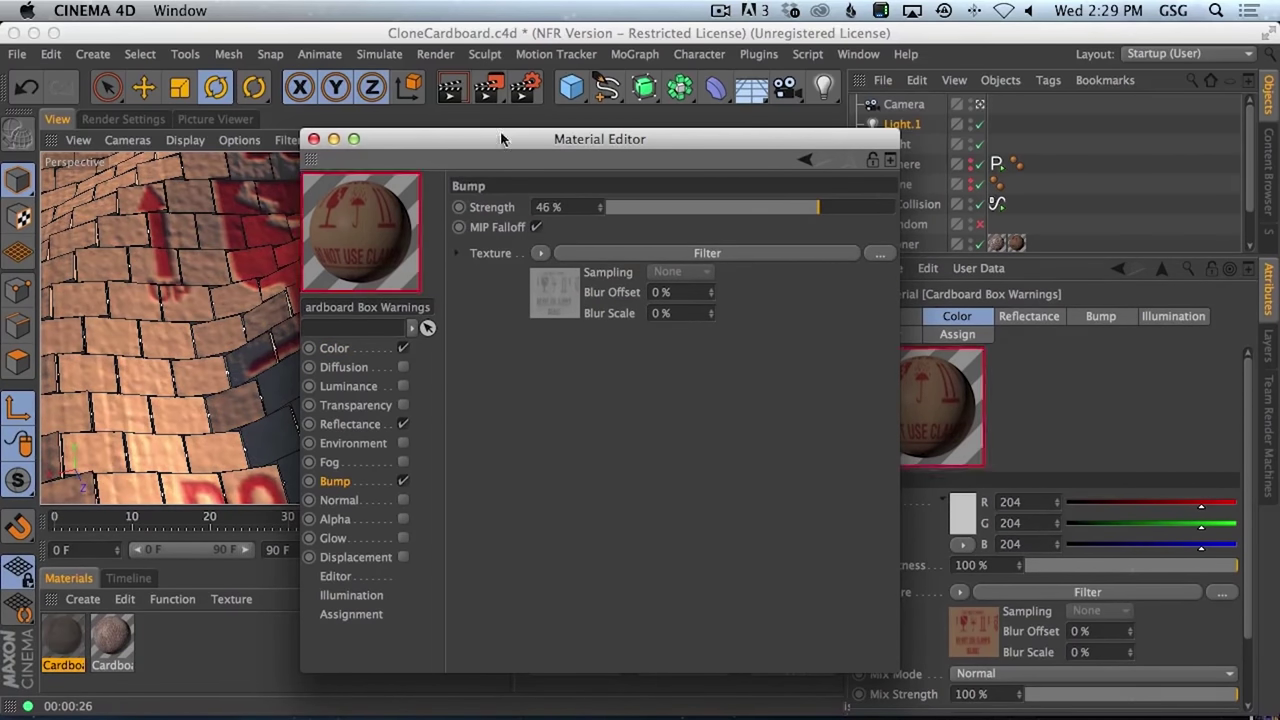
click(314, 139)
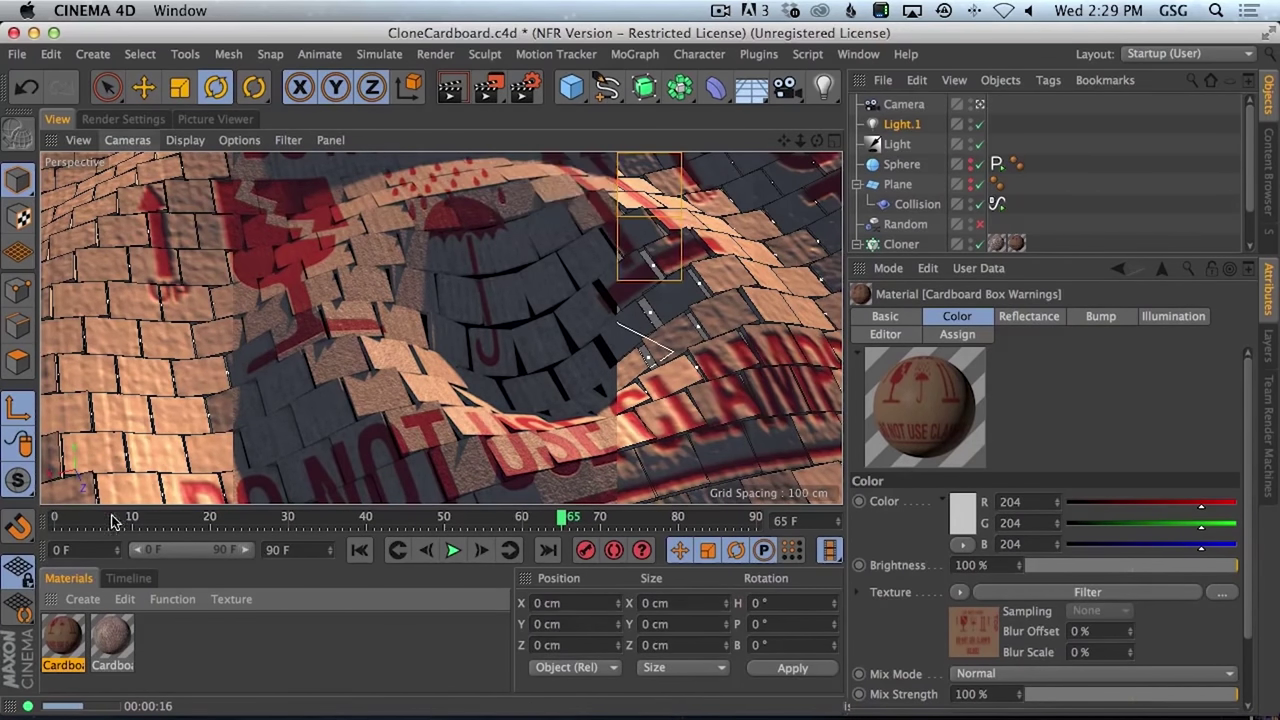
click(78, 516)
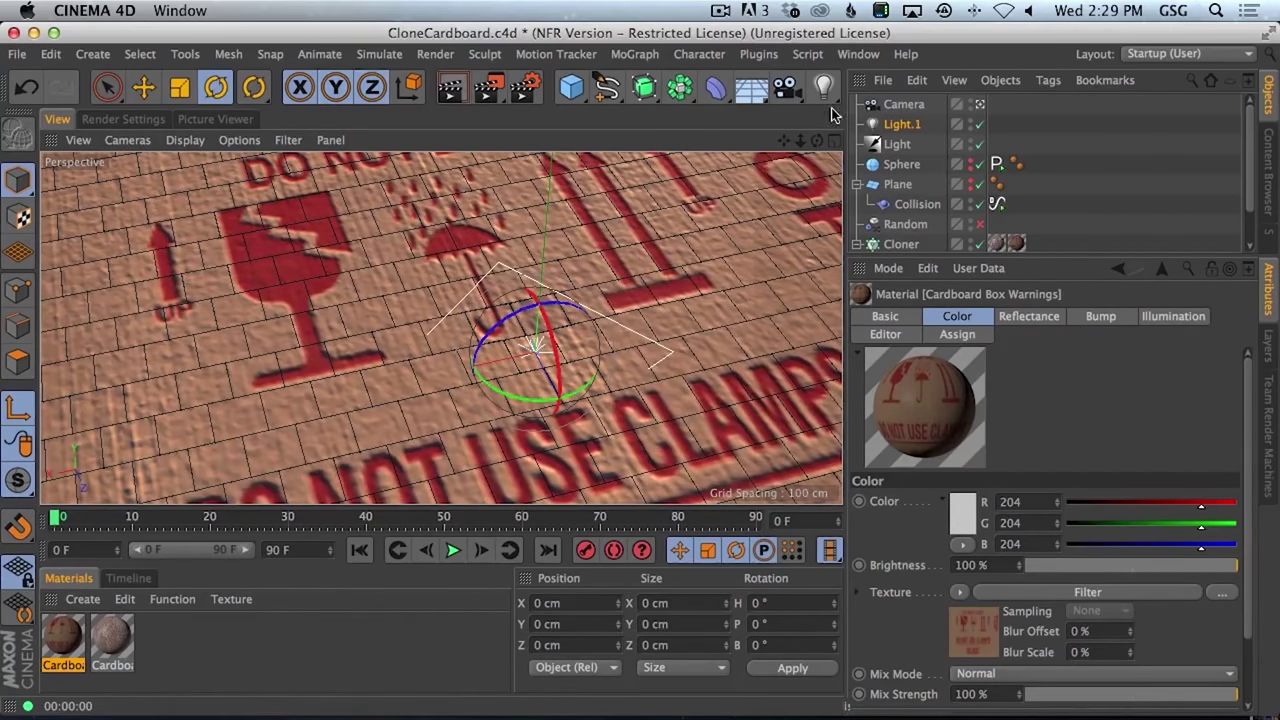
- Raise the Sphere's Signal start height to 107 cm and check the ripple at frame 90
click(899, 164)
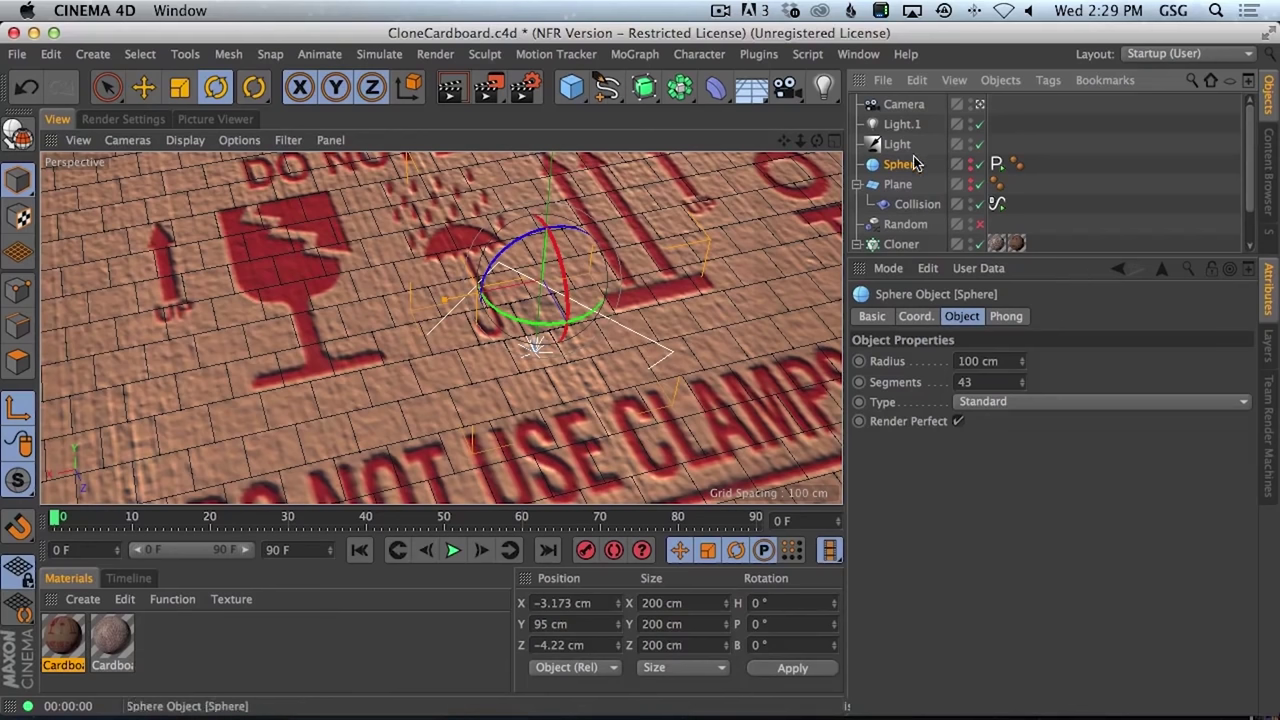
click(997, 164)
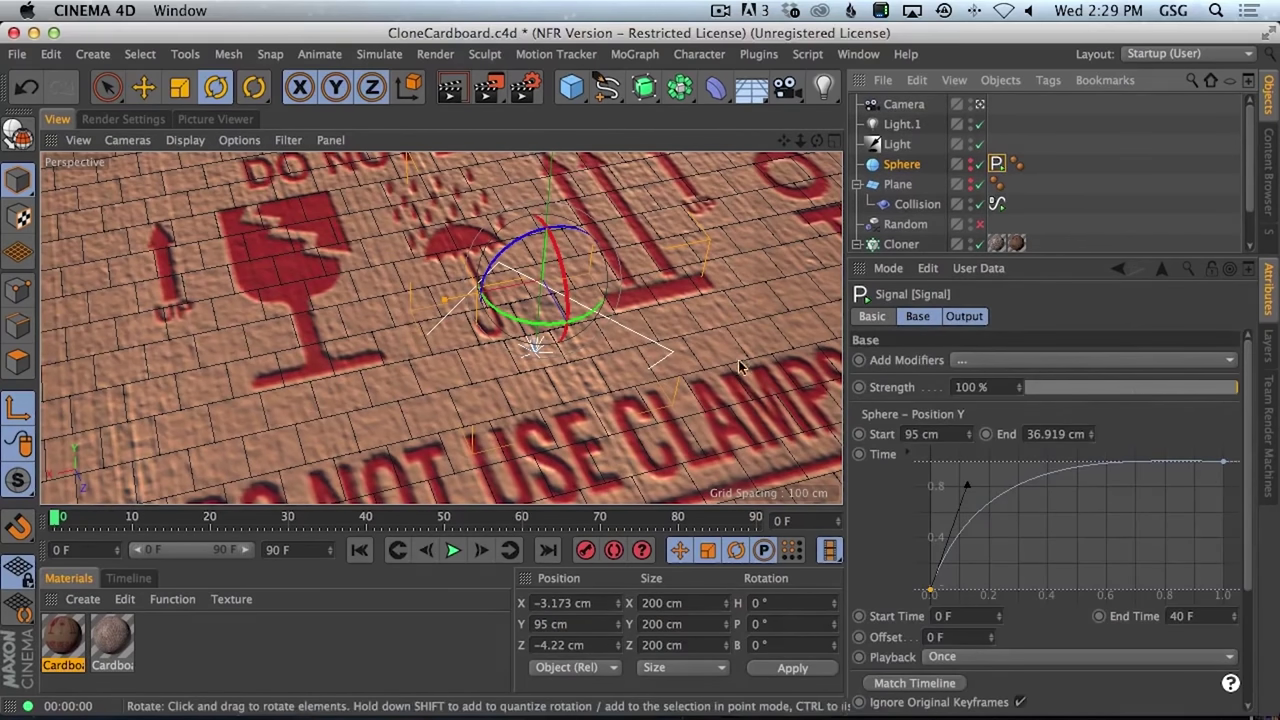
mouse_move(968, 437)
mouse_down()
mouse_move(968, 420)
mouse_move(970, 456)
mouse_move(978, 418)
mouse_up()
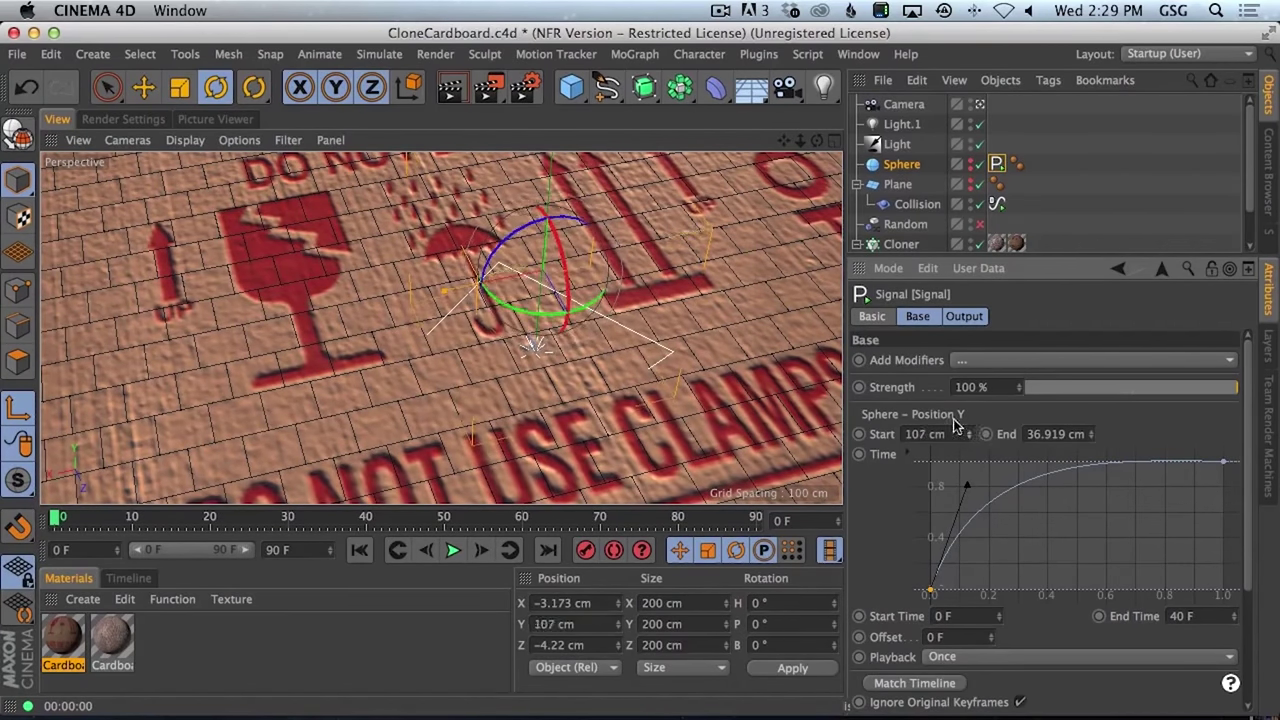
mouse_move(74, 521)
mouse_down()
mouse_move(755, 521)
mouse_move(55, 521)
mouse_up()
drag(430, 528, 873, 576)
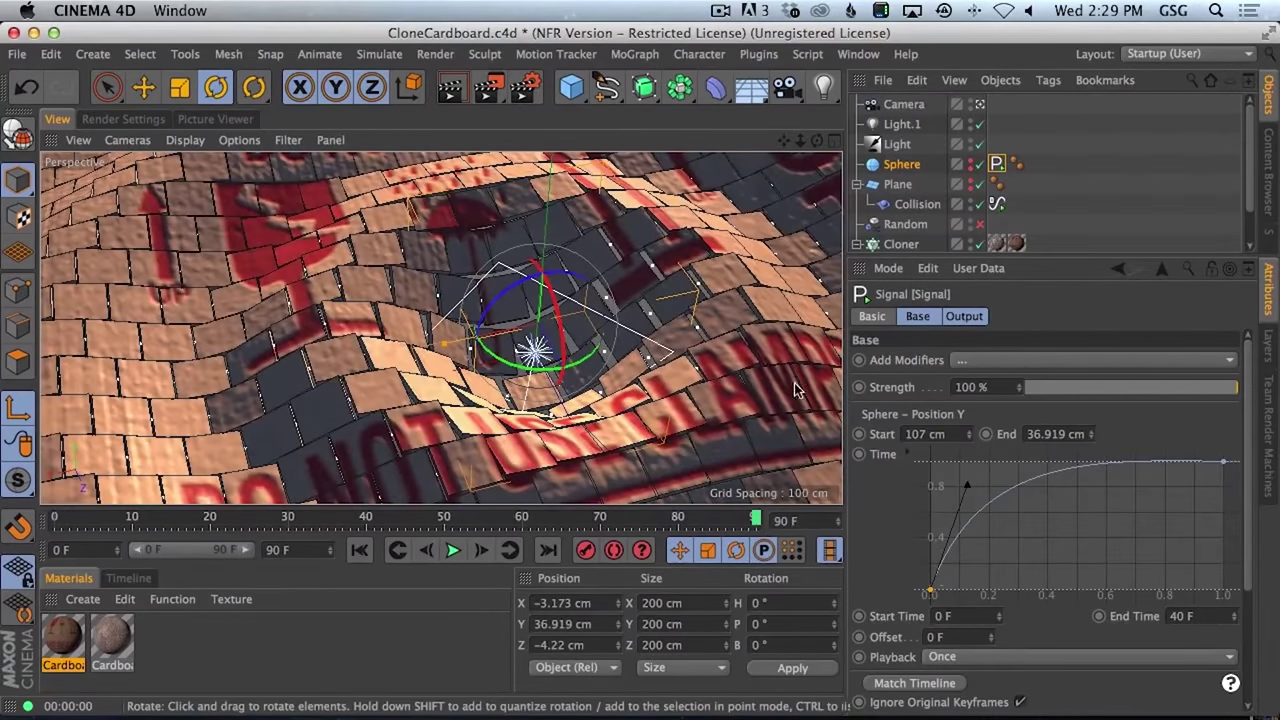
- Save a copy of the scene as CloneCardboard2.c4d
key(ctrl+shift+s)
key(Left)
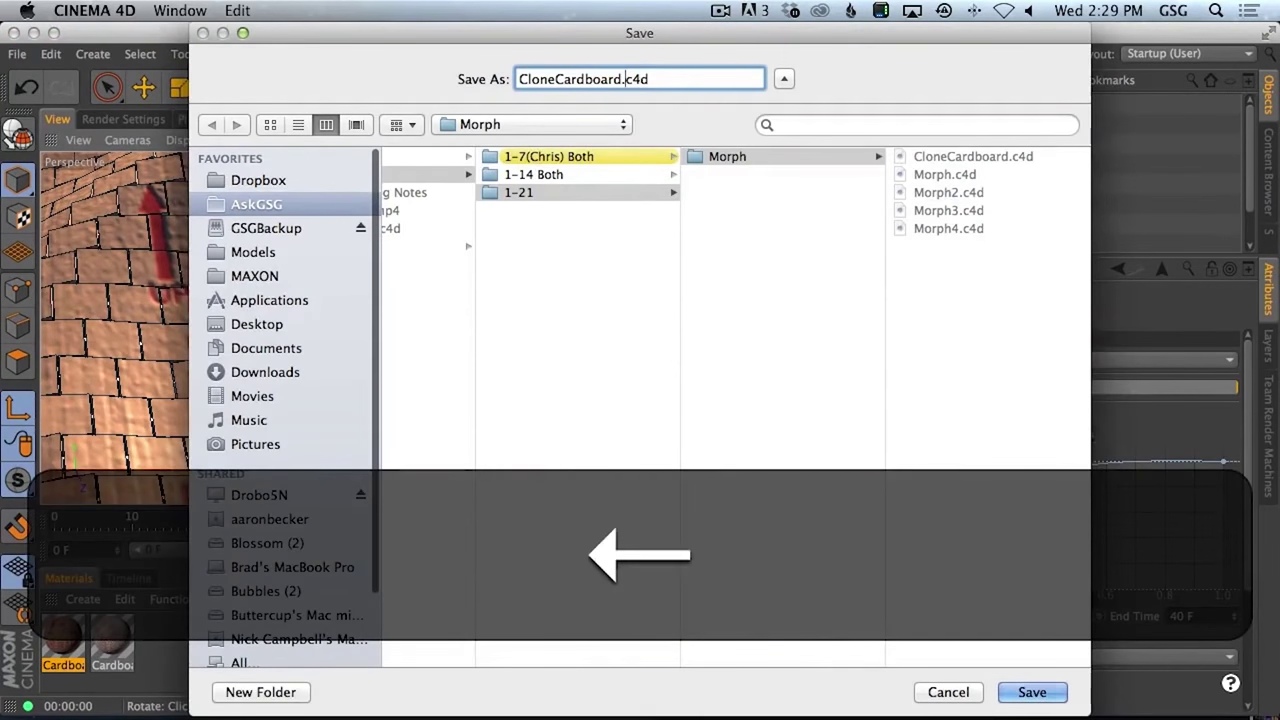
text(2)
key(Return)
- Review the Physical and Output render settings and team render the current frame
click(150, 121)
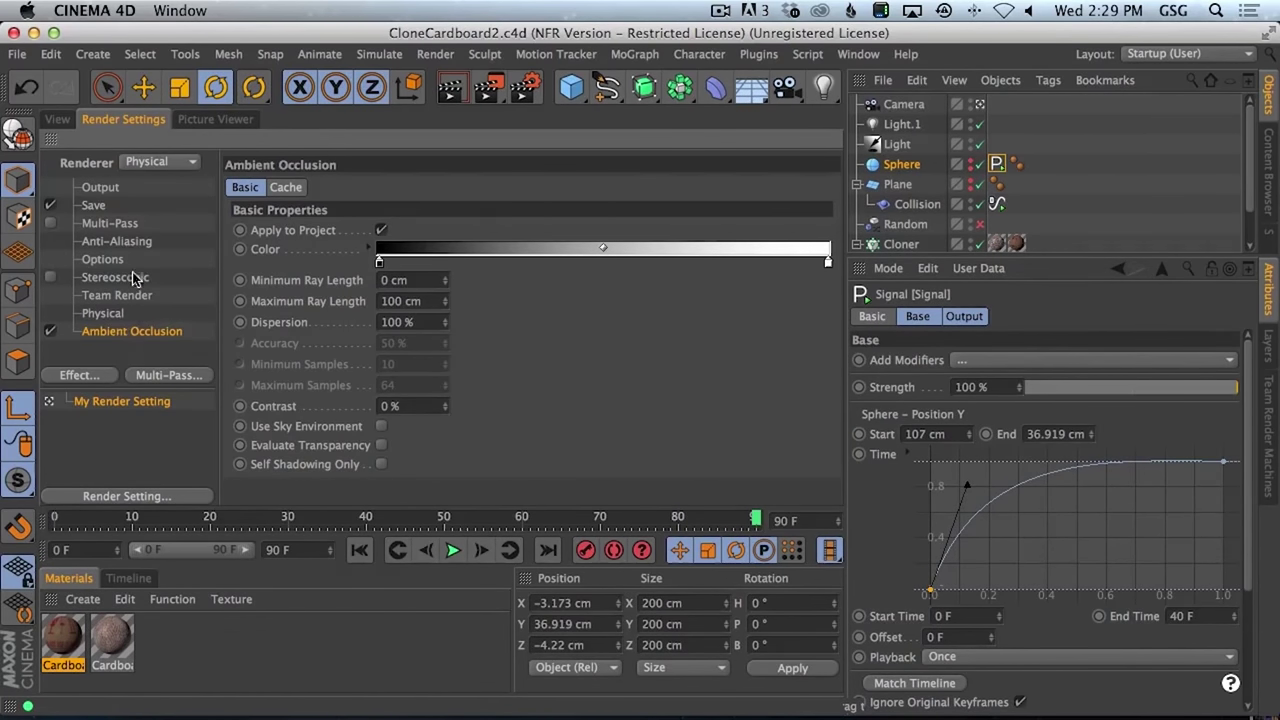
click(103, 313)
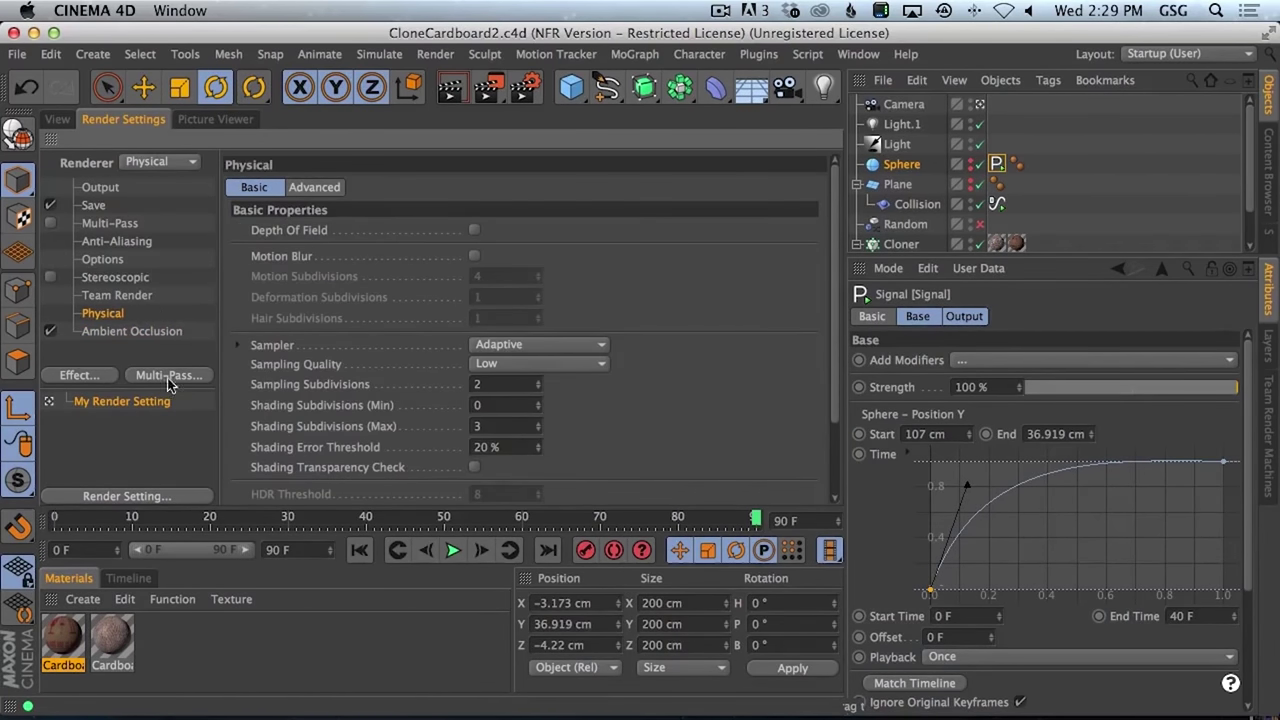
click(100, 188)
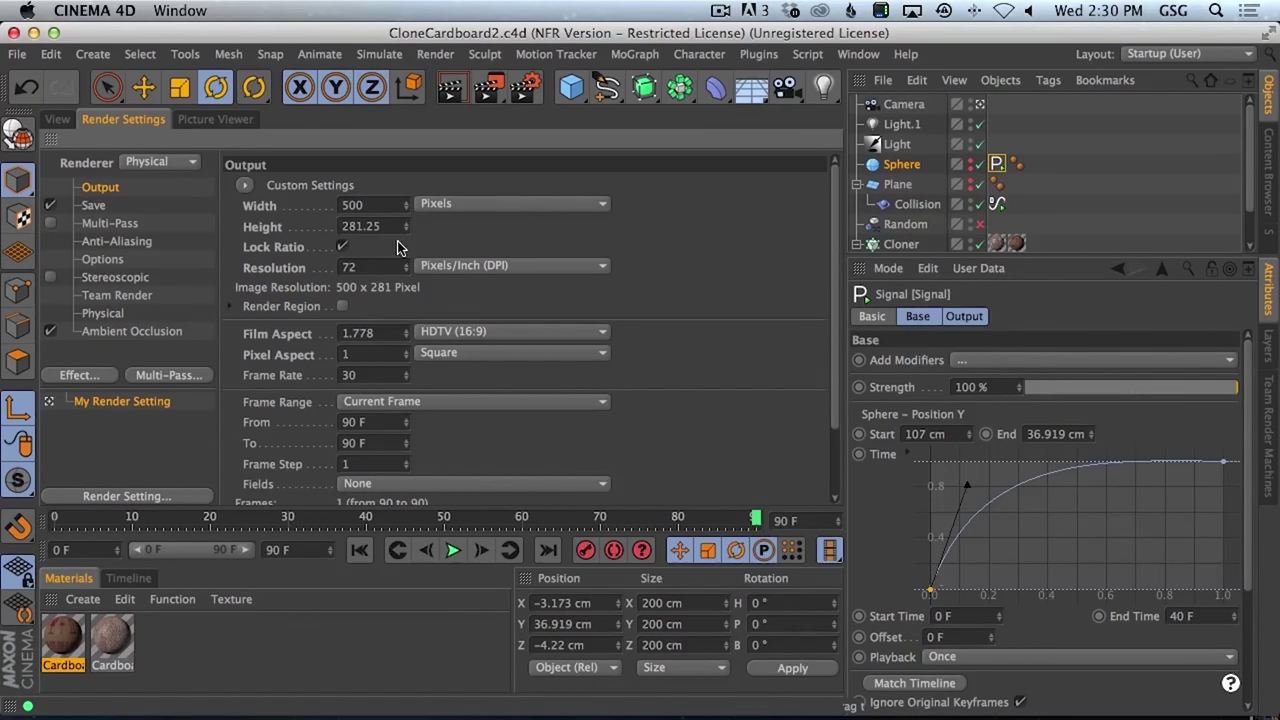
key(shift+super+r)
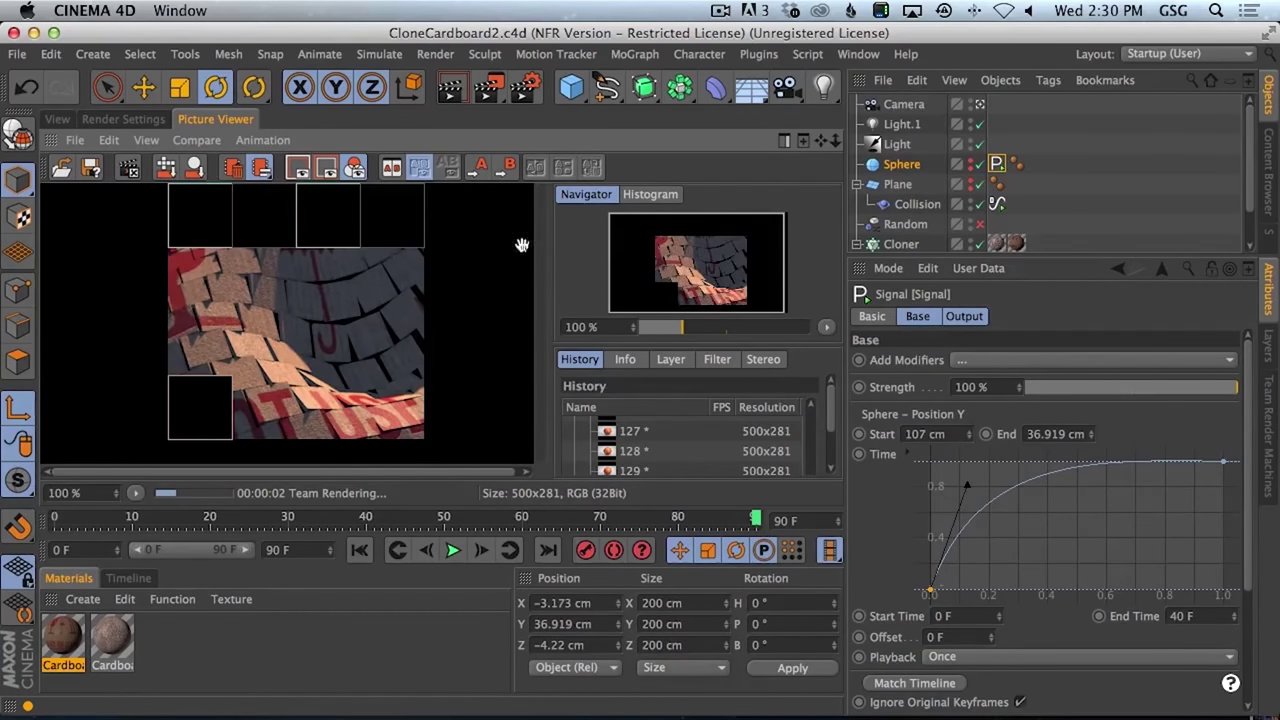
- Set Frame Range to All Frames and team render the animation without saving
click(145, 120)
click(372, 404)
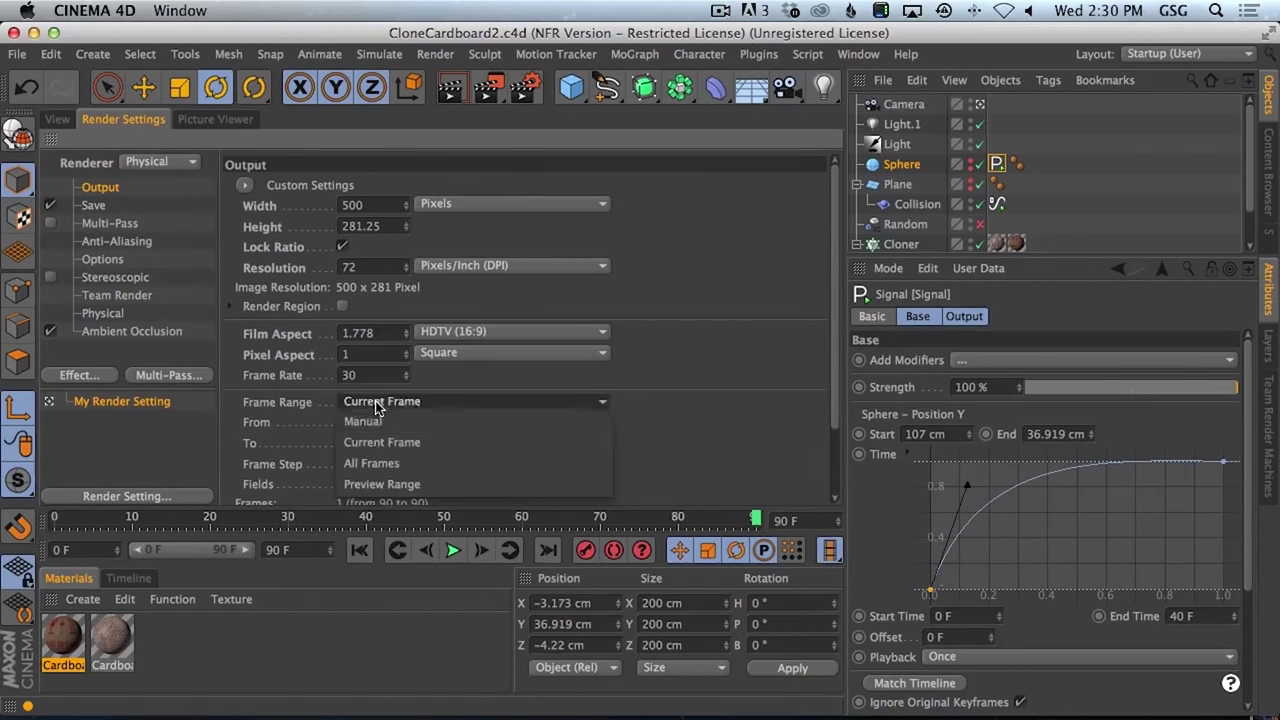
click(394, 465)
key(shift+super+r)
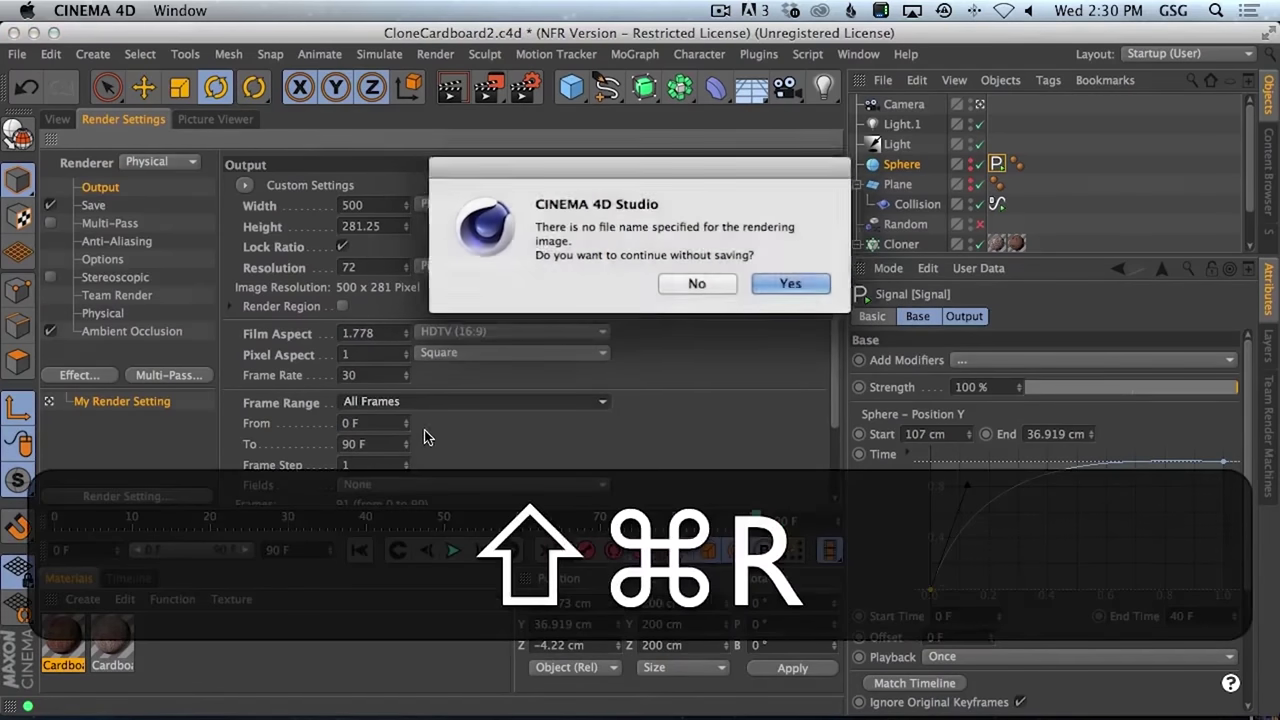
click(794, 278)
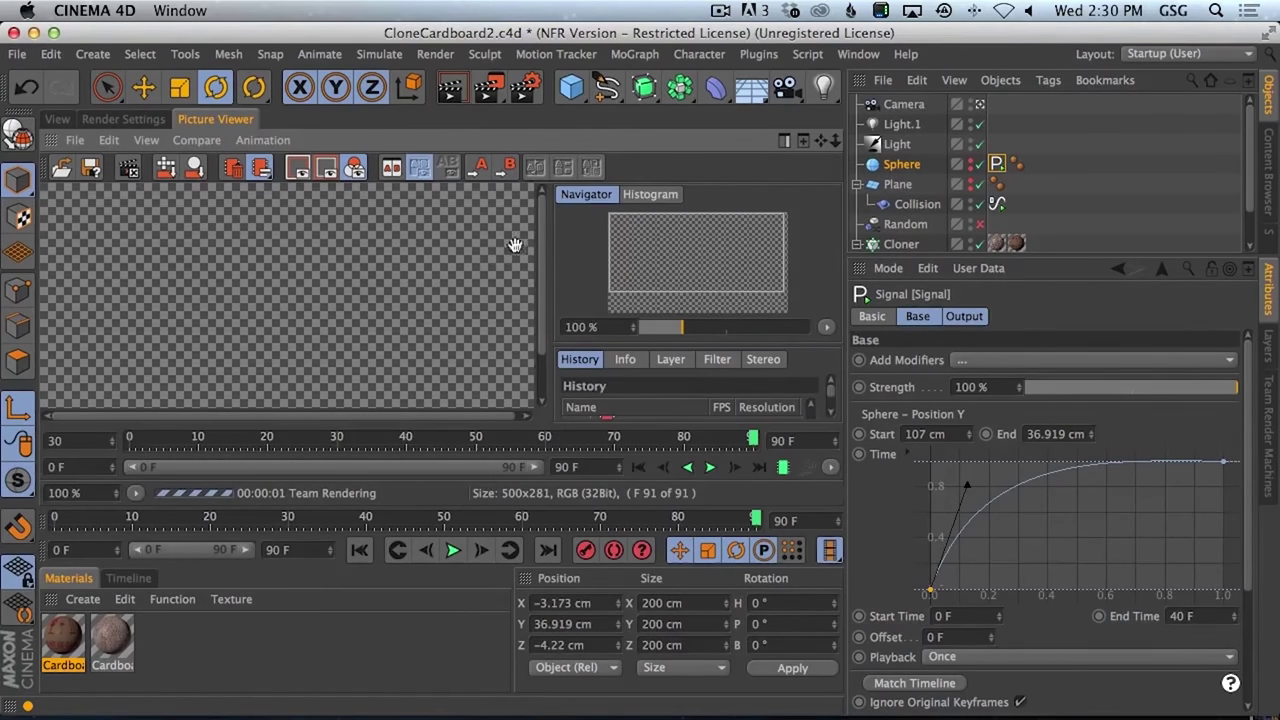
- Enlarge the rendered image, list the Team Render machines, view frame 45, then return to the perspective view
drag(548, 247, 708, 252)
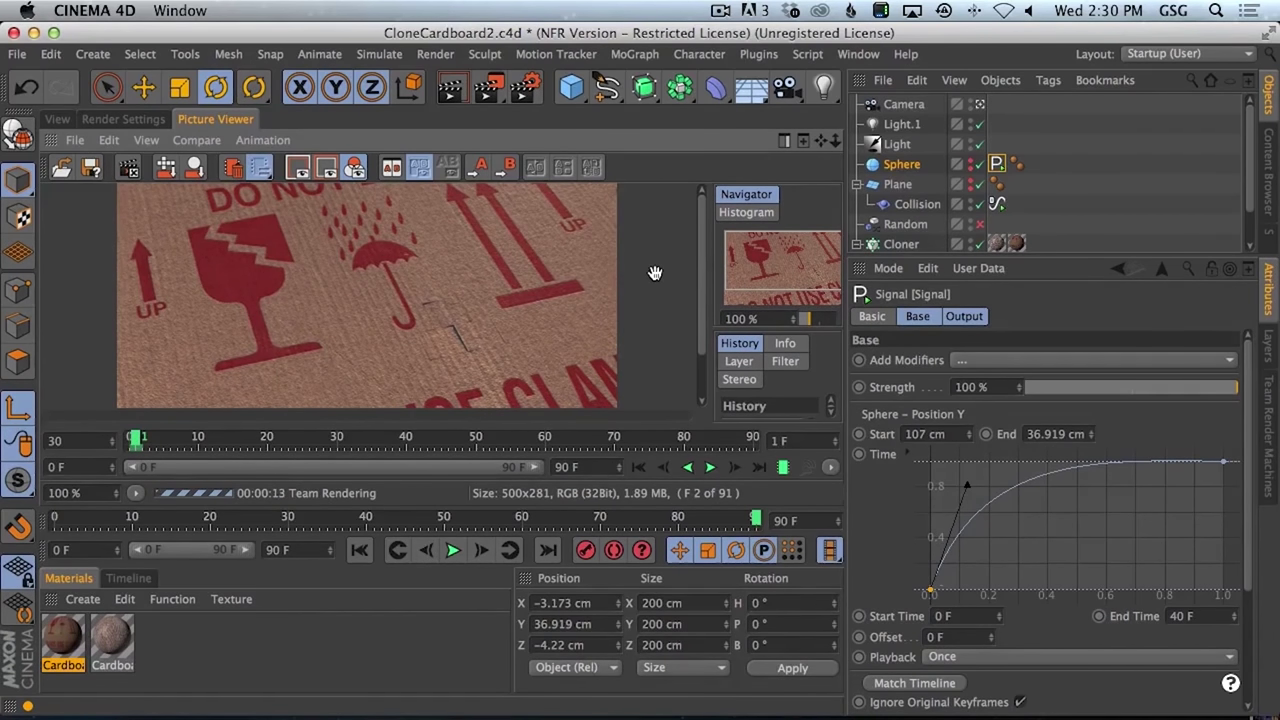
click(1268, 422)
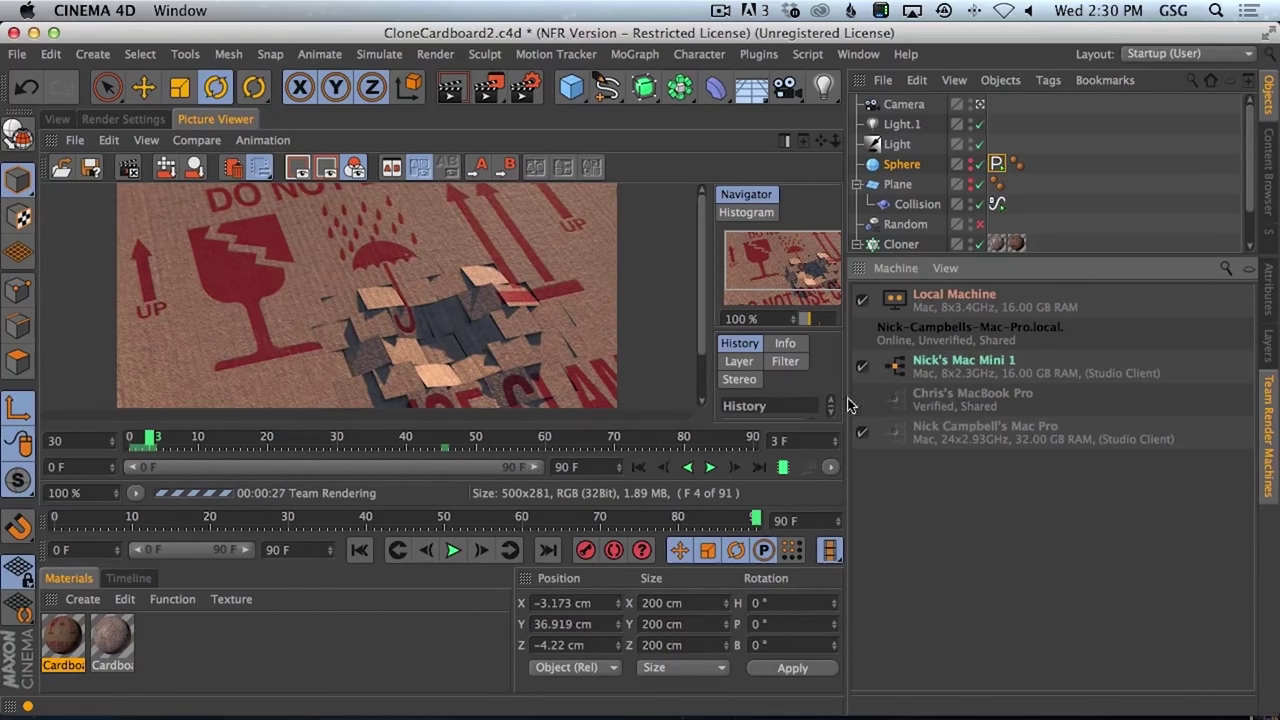
click(442, 440)
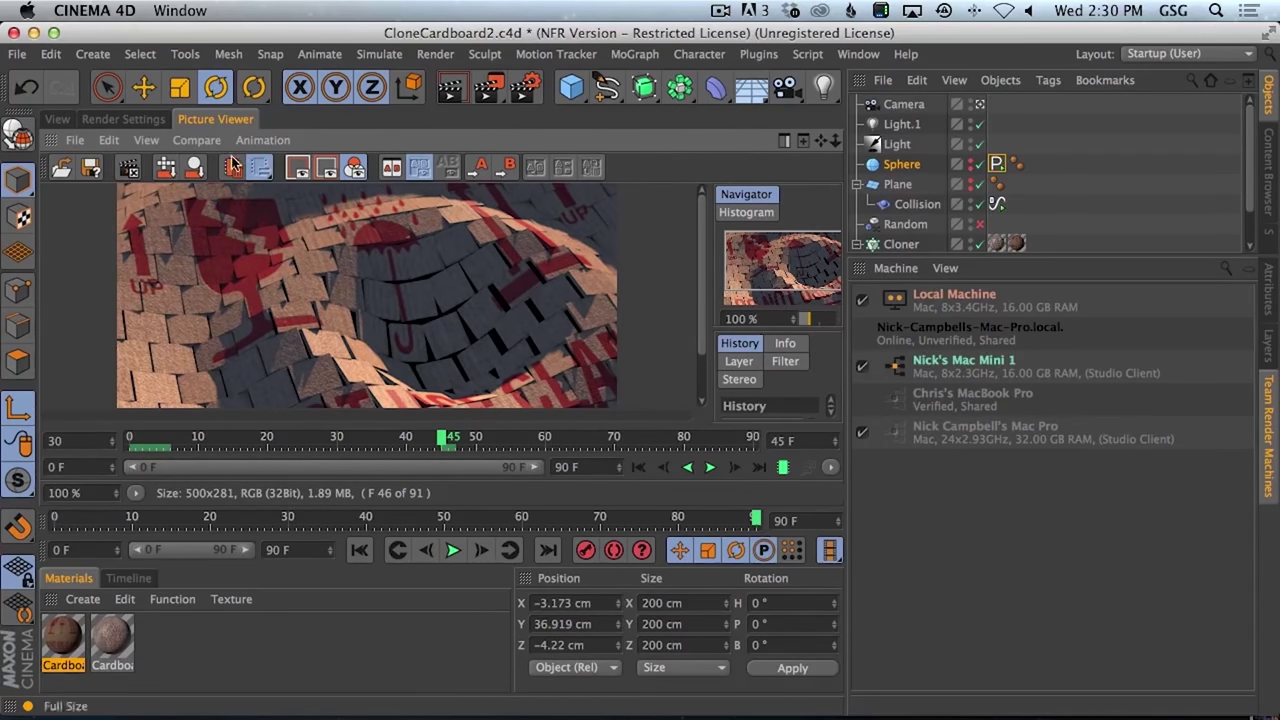
click(60, 120)
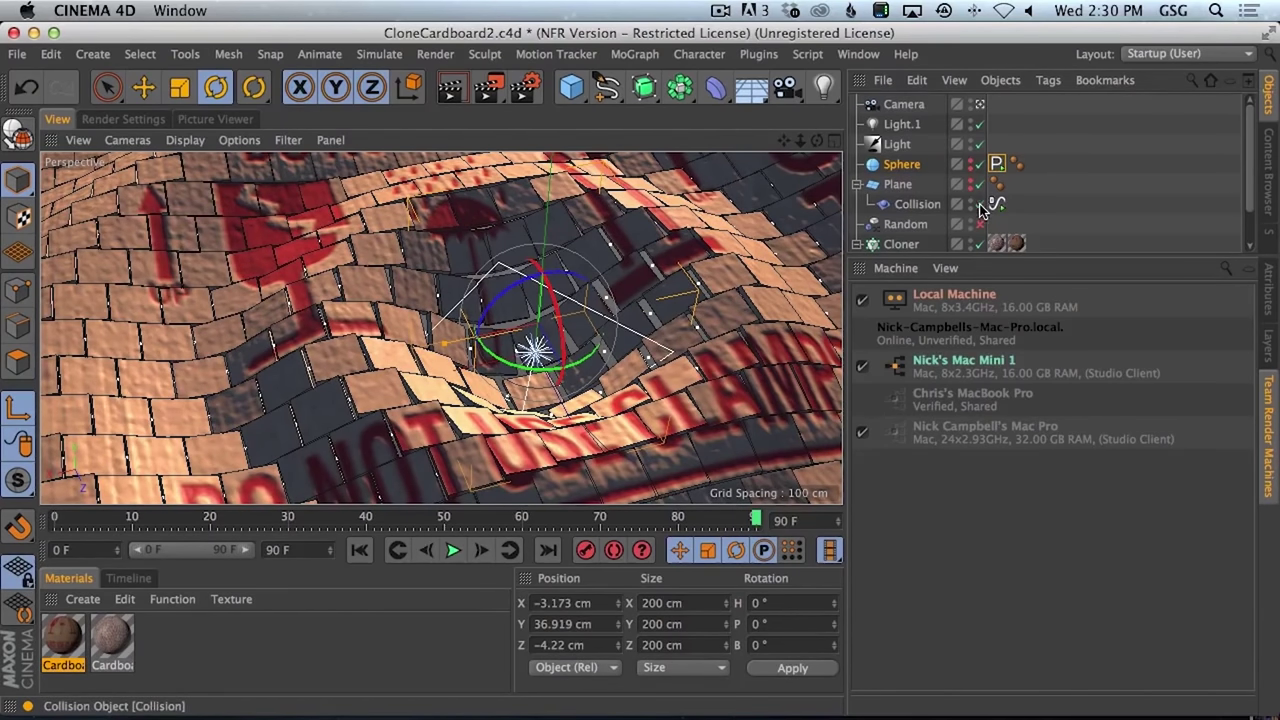
- Toggle the Collision deformer off and on to compare, then paste a duplicate sphere
click(980, 204)
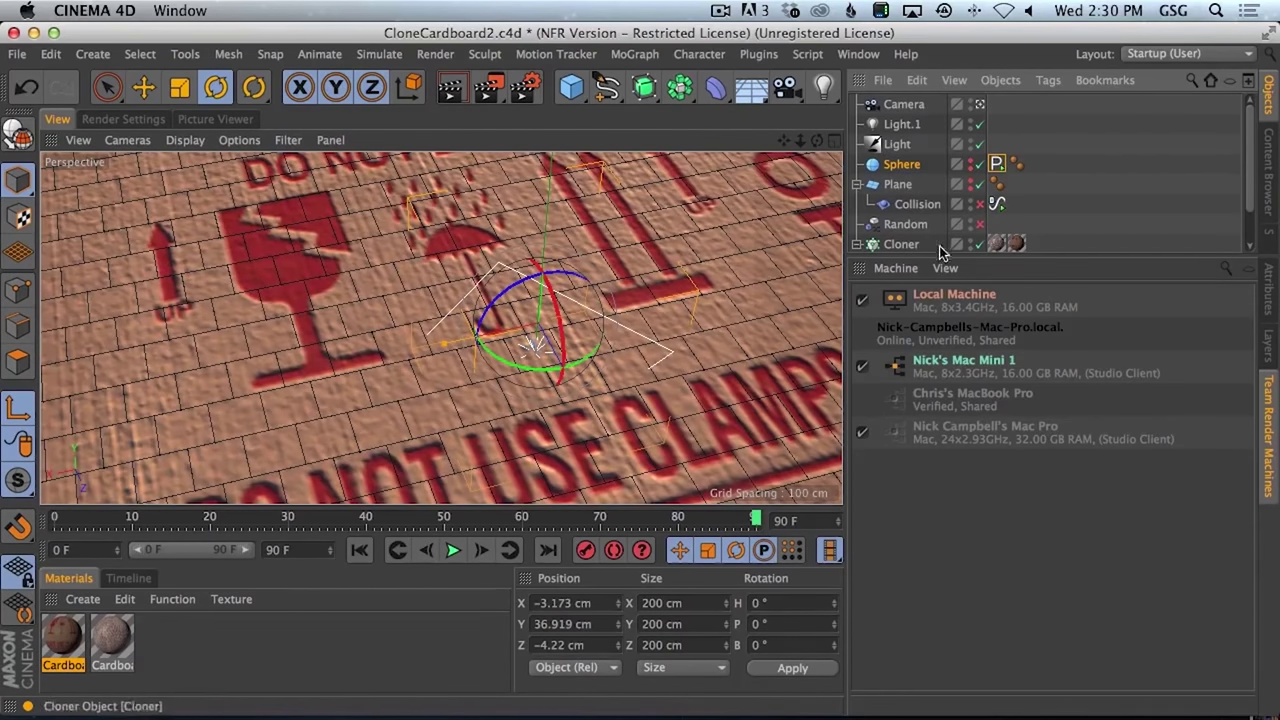
click(980, 204)
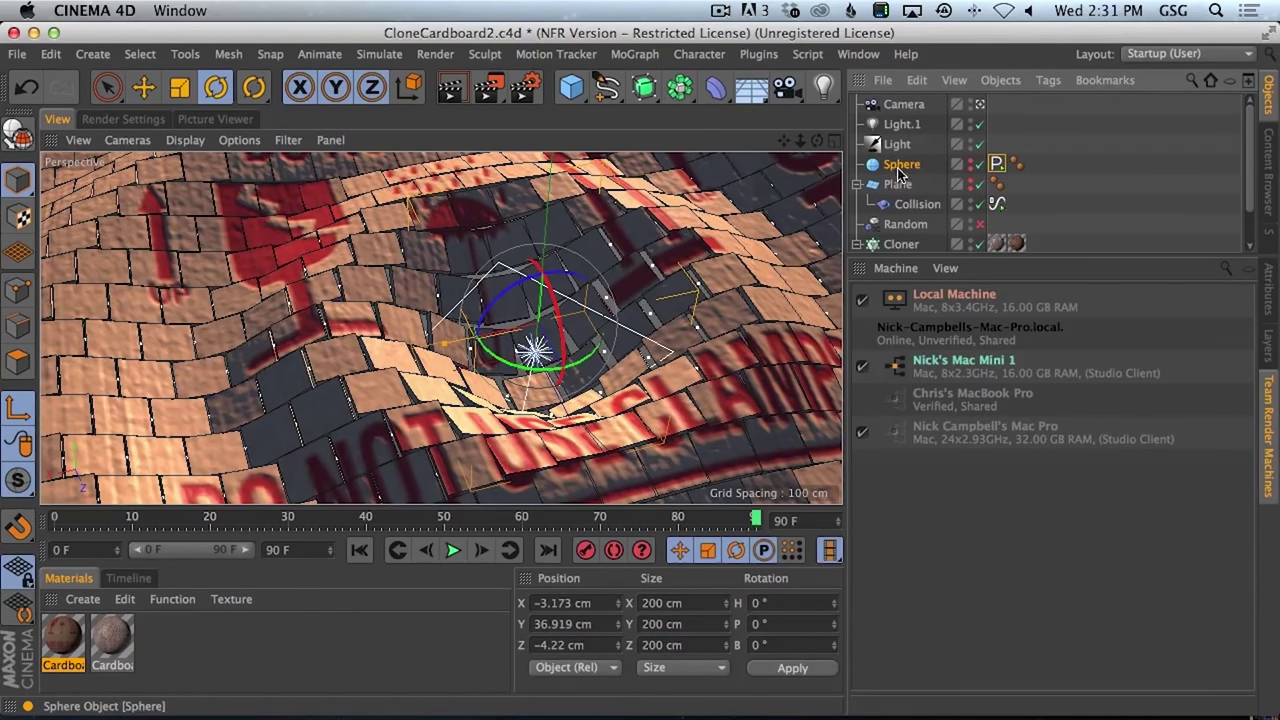
key(super+v)
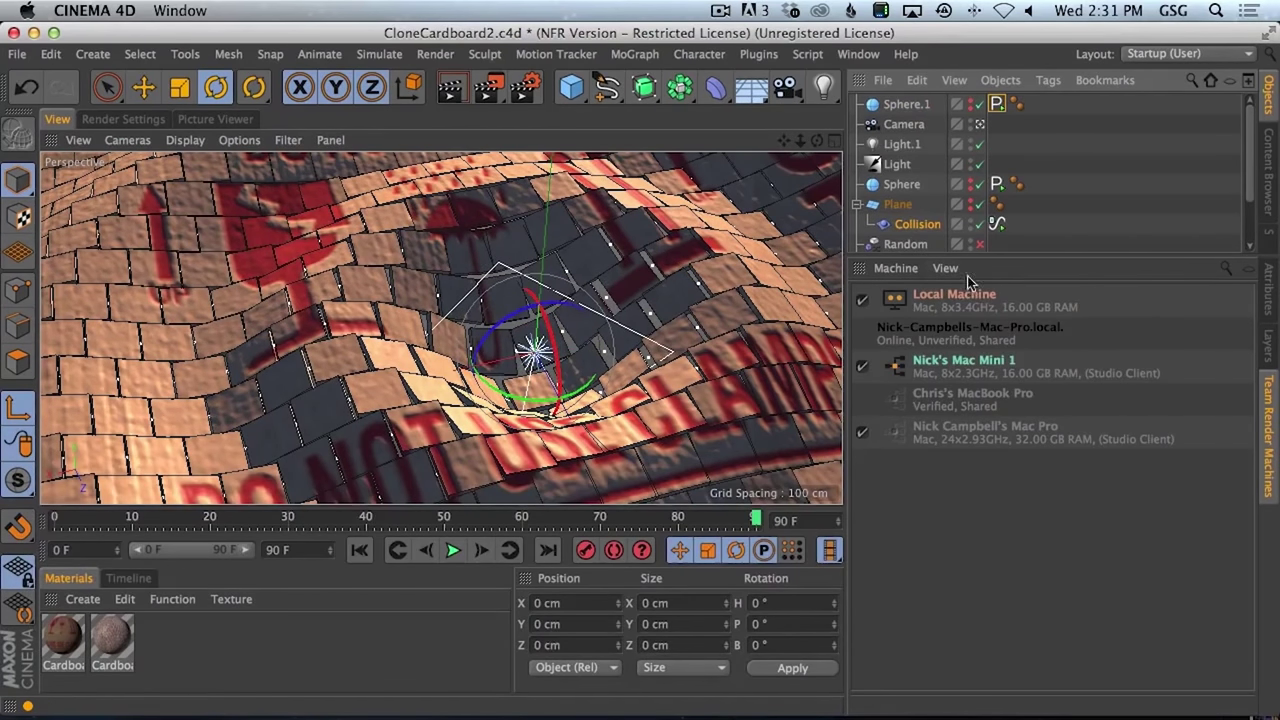
- Add Sphere.1 to the Collision deformer's Colliders list
click(1269, 294)
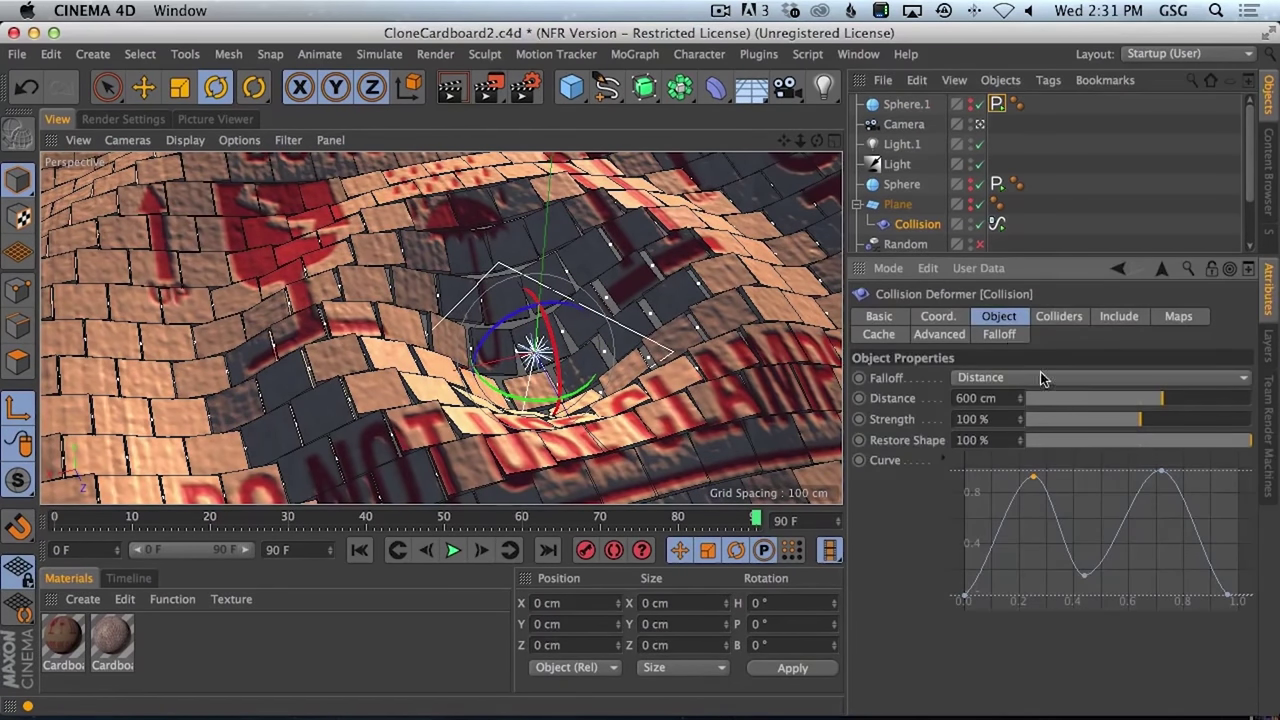
click(1074, 316)
drag(908, 104, 968, 425)
click(902, 104)
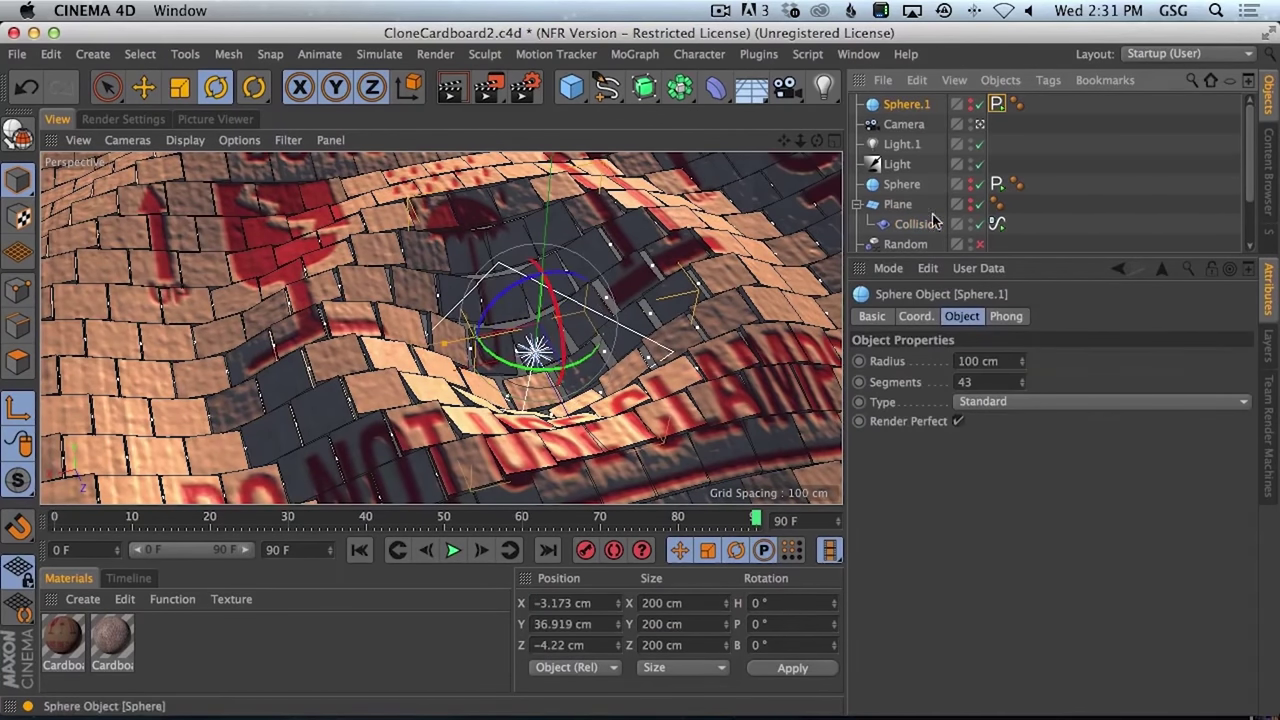
- Move Sphere.1 along X and Z across the tiles and replay the simulation
click(143, 87)
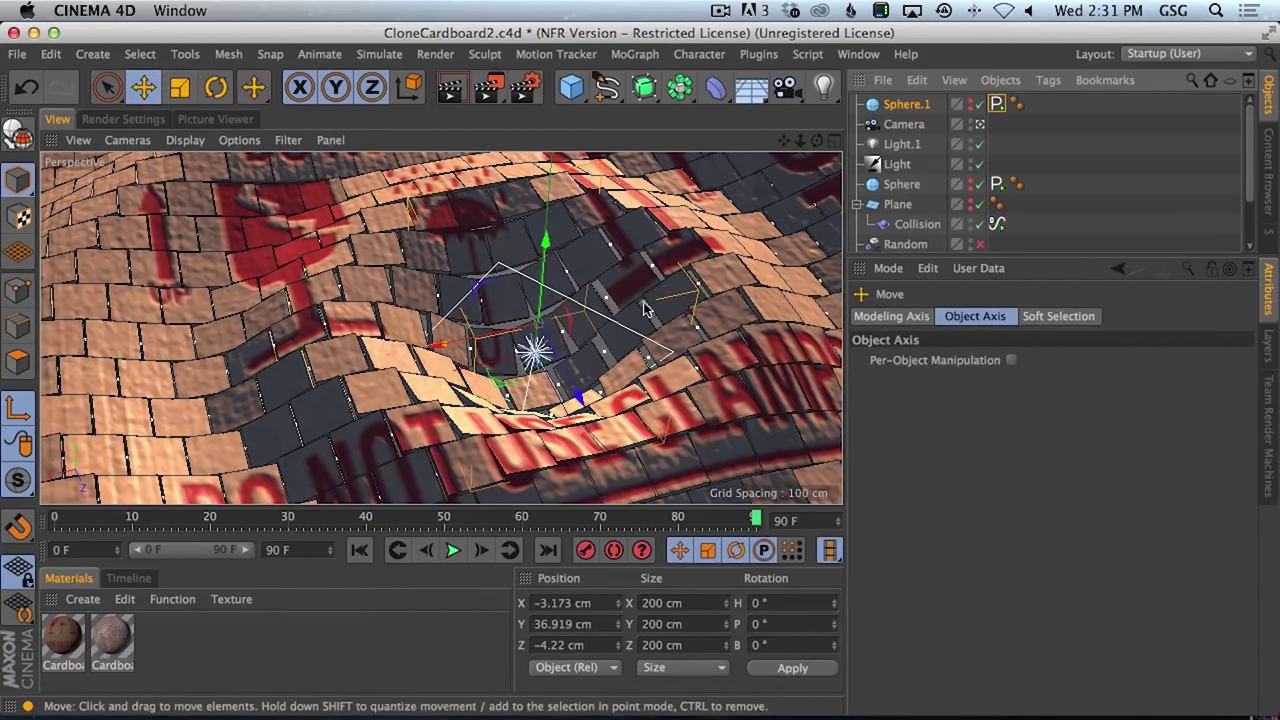
drag(480, 343, 152, 402)
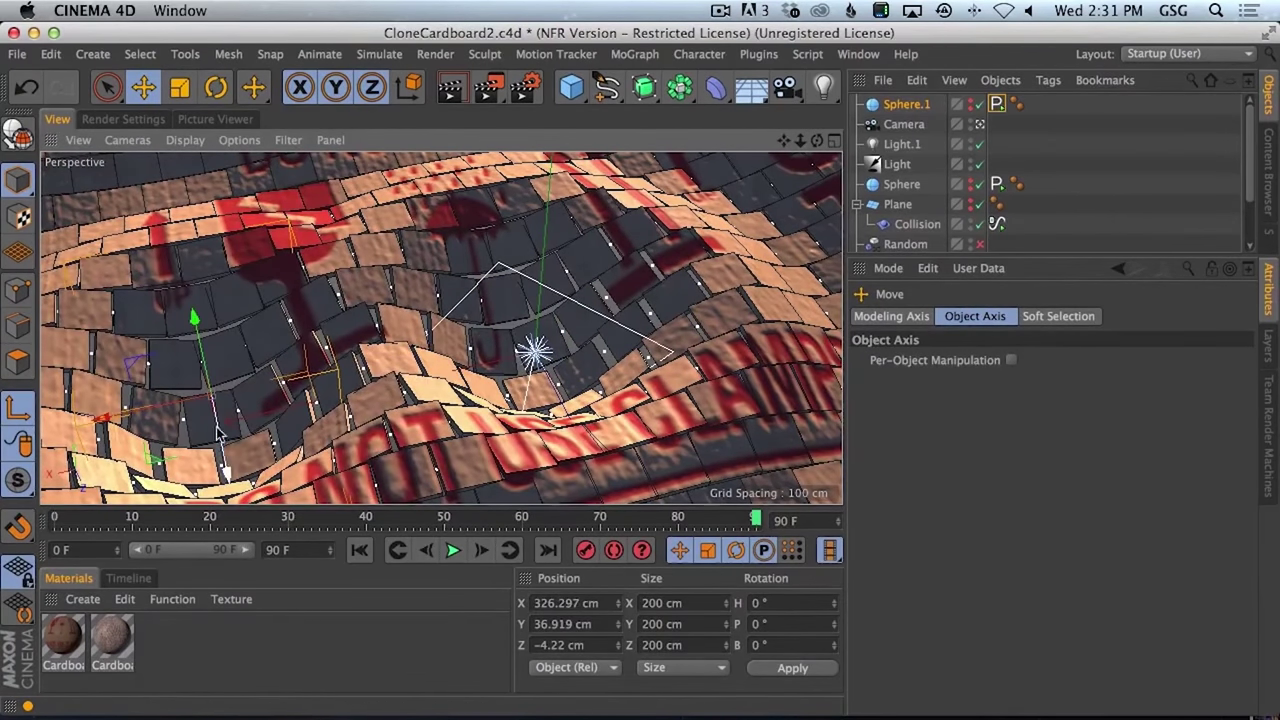
drag(222, 442, 209, 334)
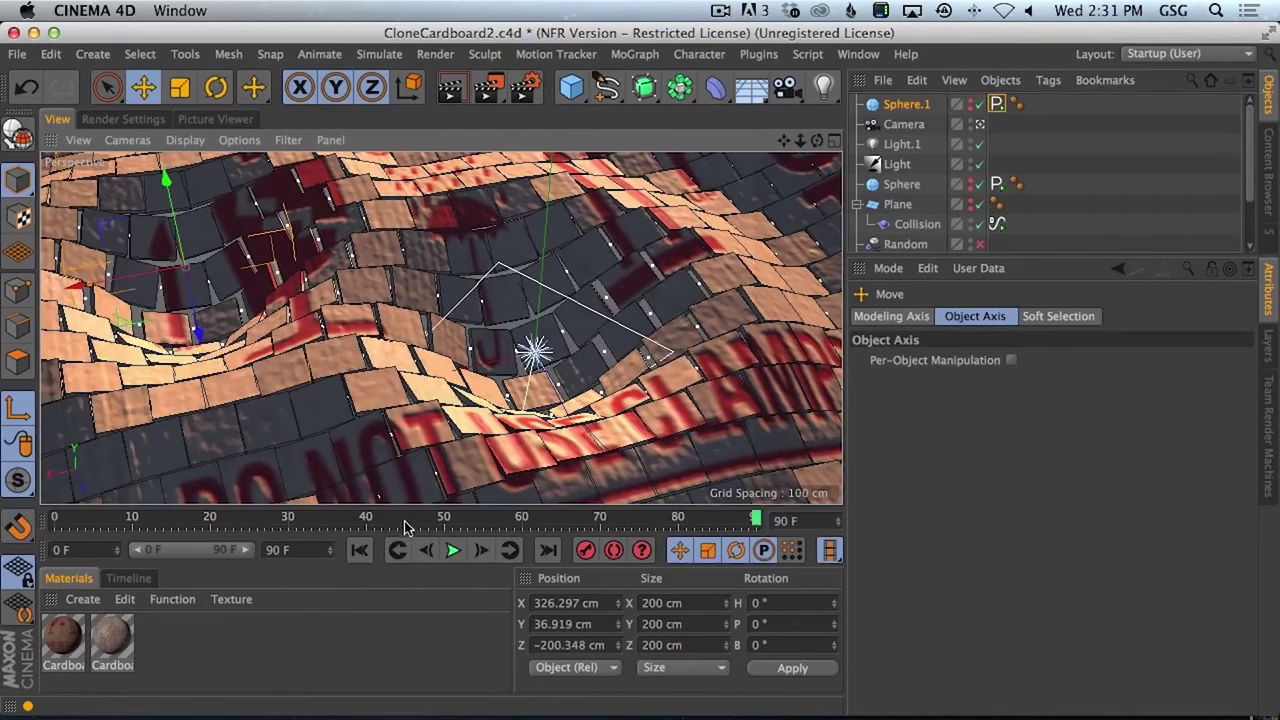
key(F8)
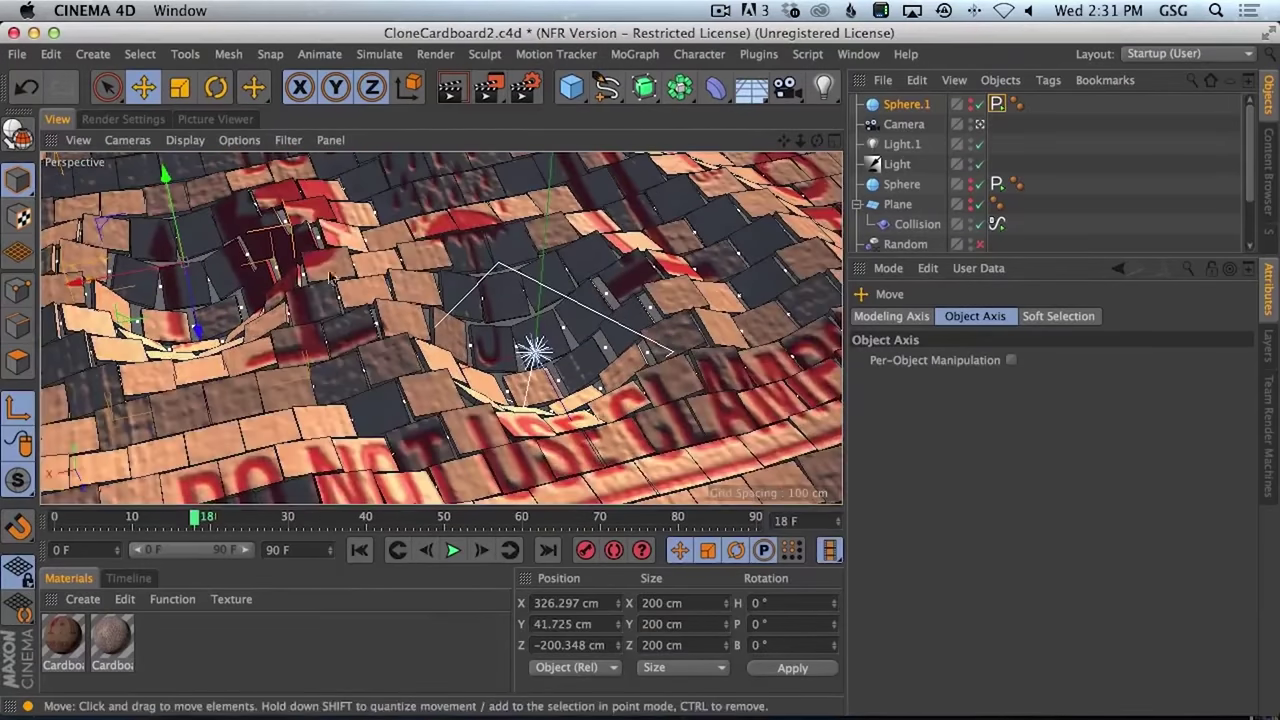
drag(330, 278, 245, 198)
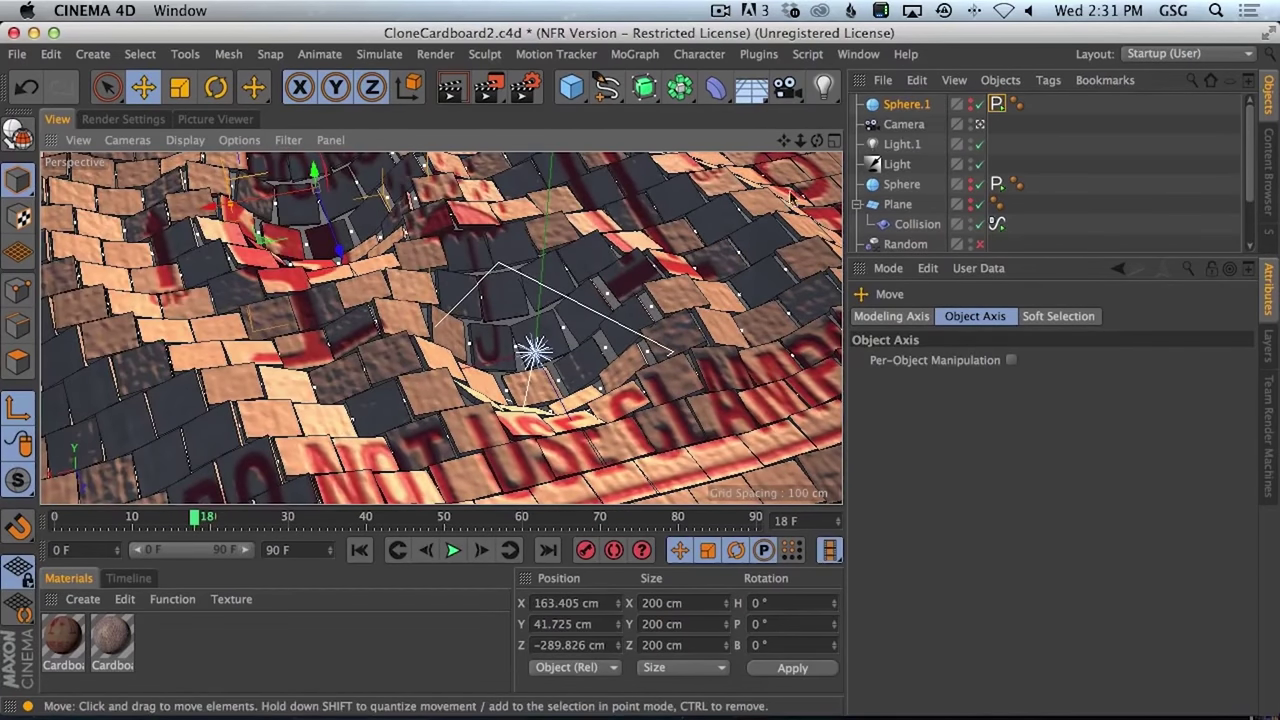
key(h)
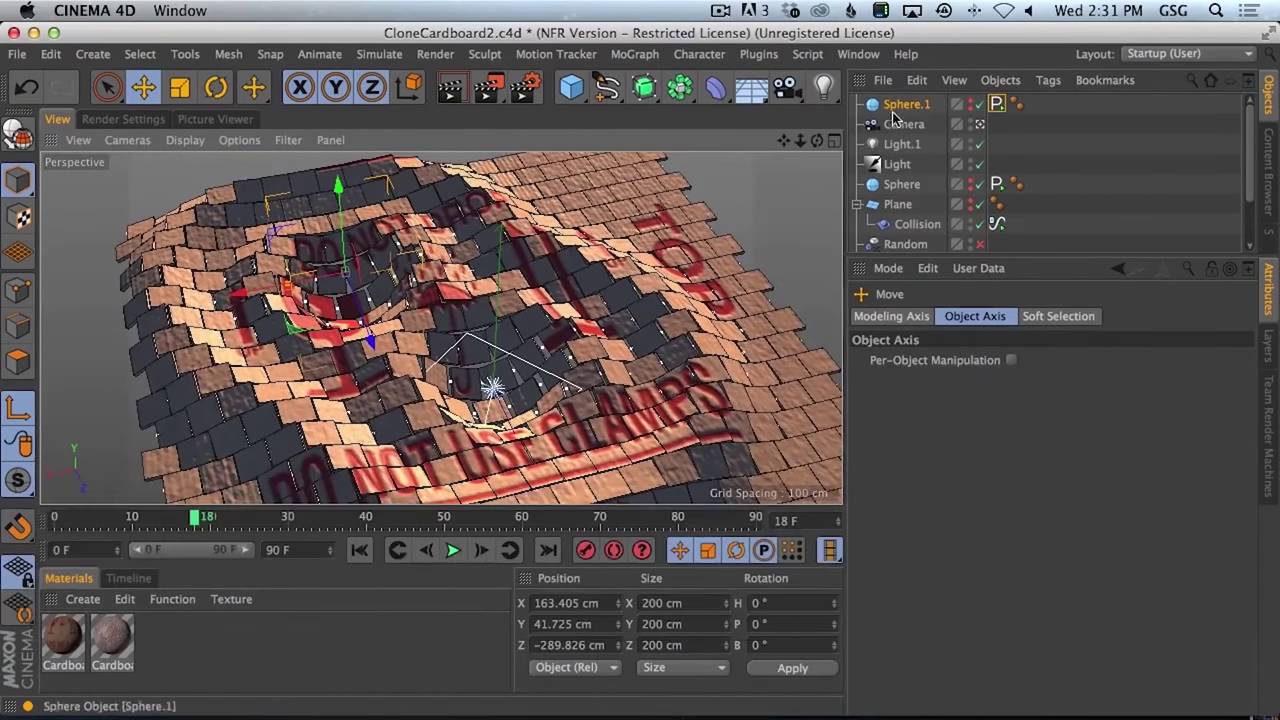
click(893, 108)
- Raise the Collision deformer's Strength from 100% to 200%
click(917, 224)
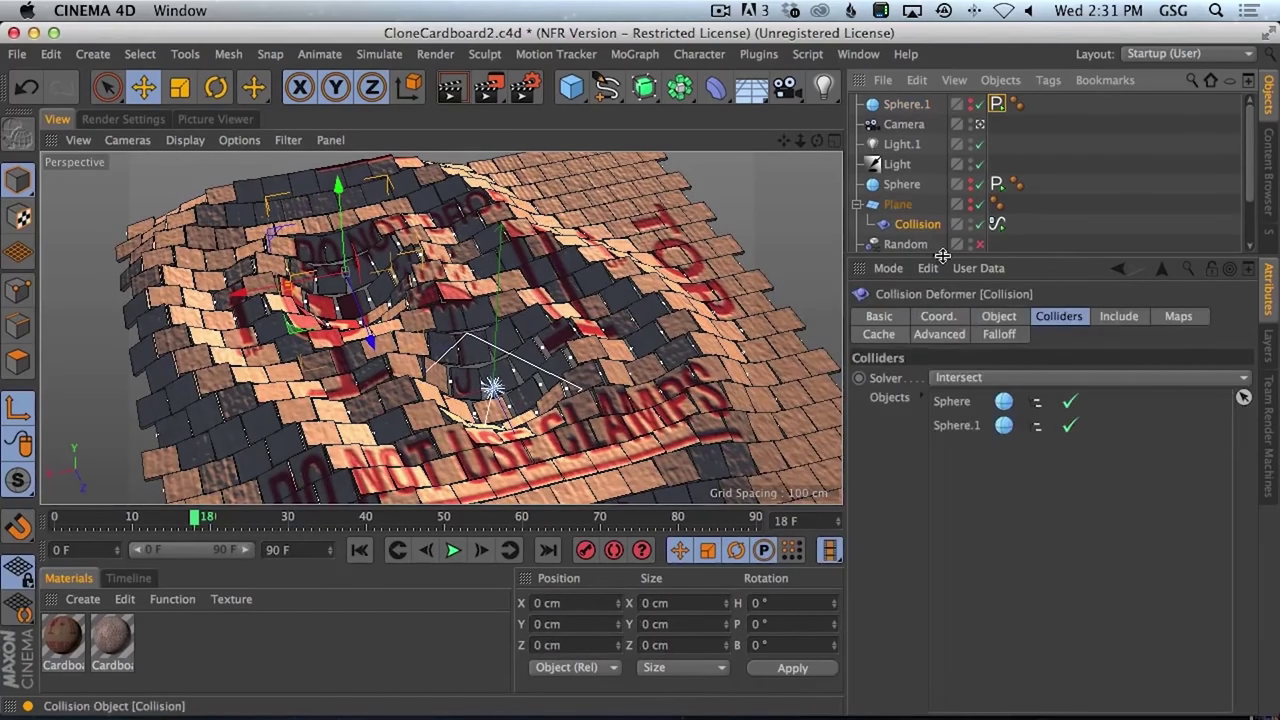
click(1008, 316)
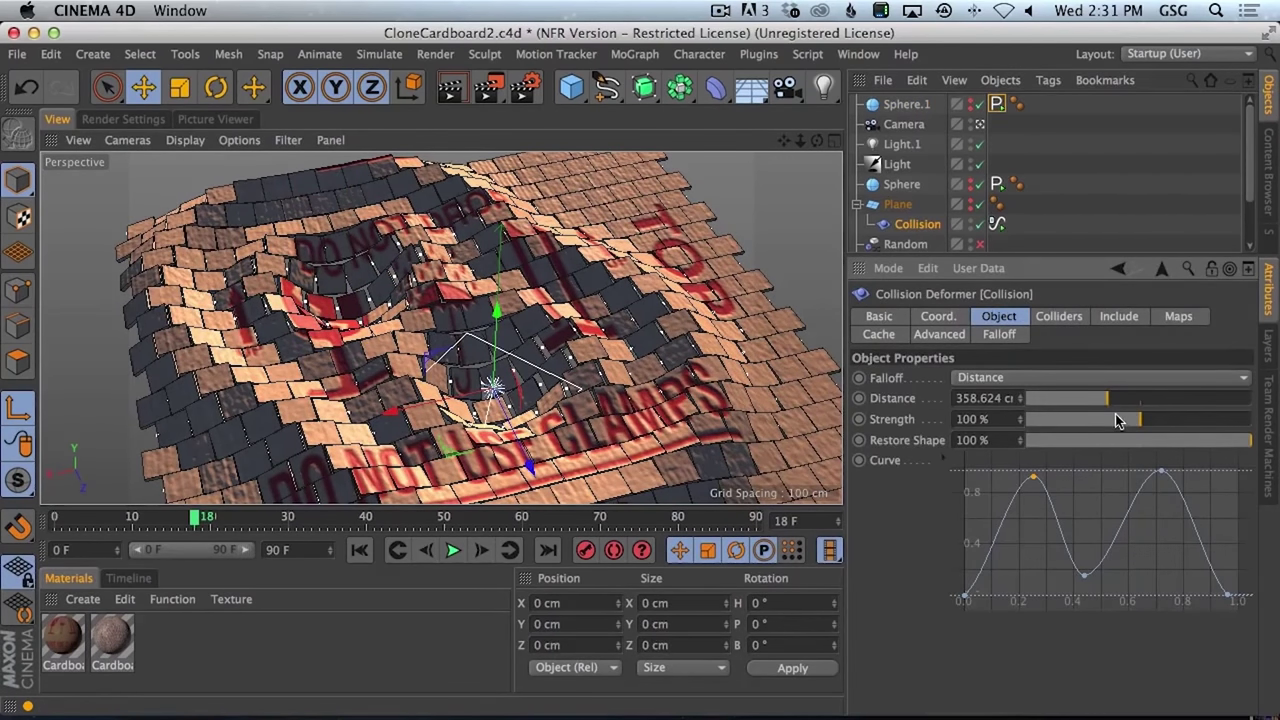
drag(1118, 421, 1248, 420)
drag(520, 330, 556, 368)
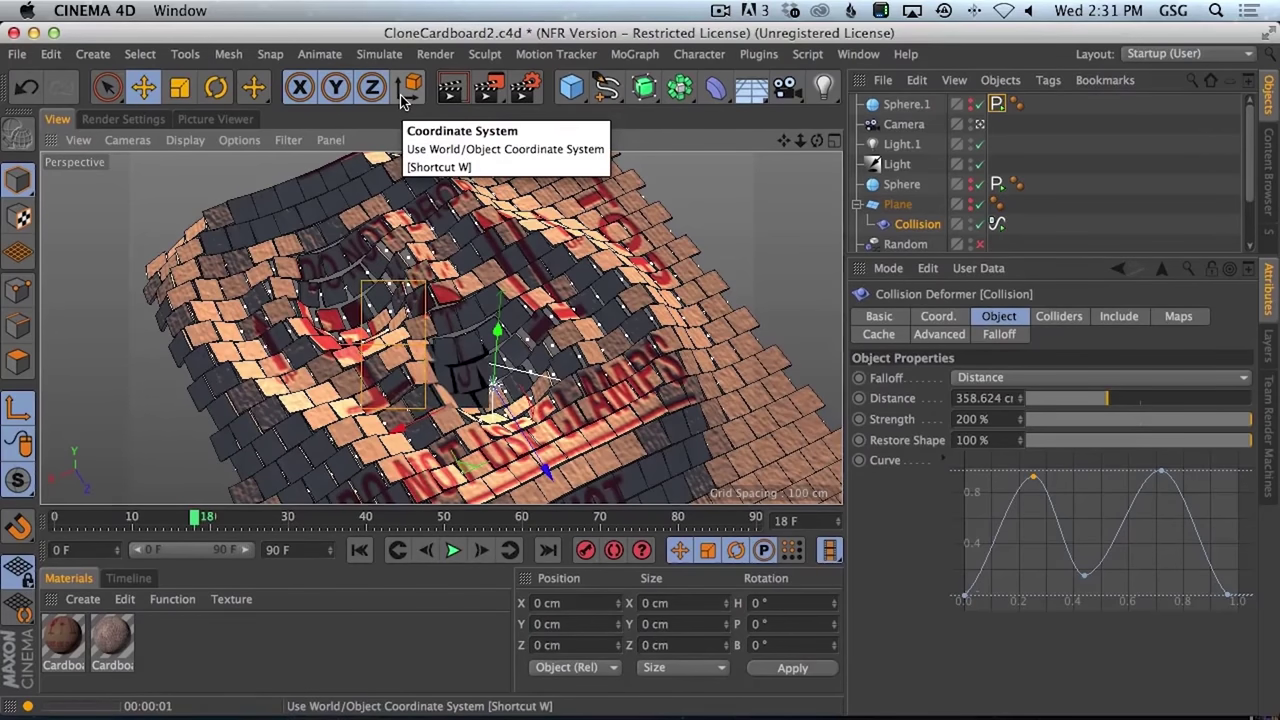